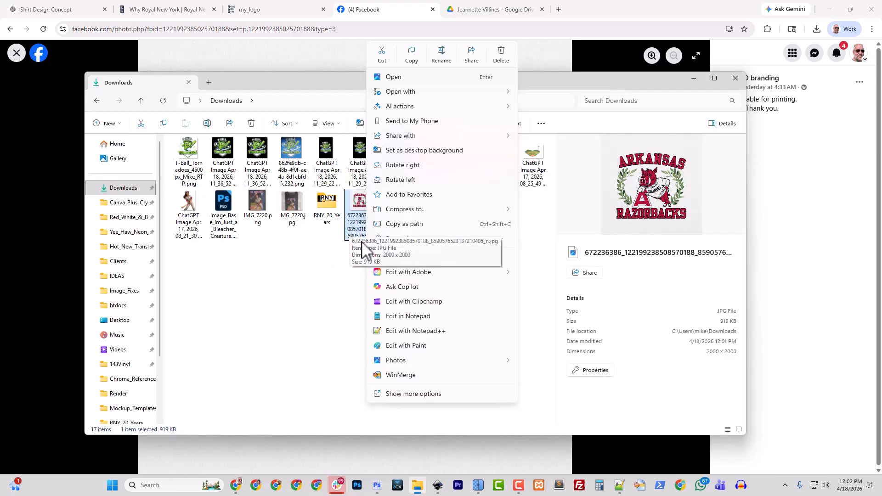
Step: Dismiss the file options for the downloaded Arkansas Razorbacks image and load photopea.com in a new browser tab
left_click(341, 283)
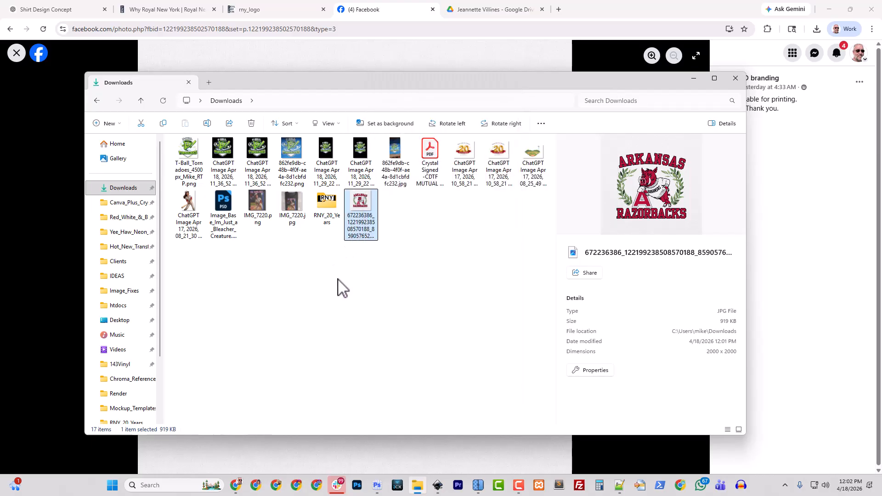
left_click(559, 9)
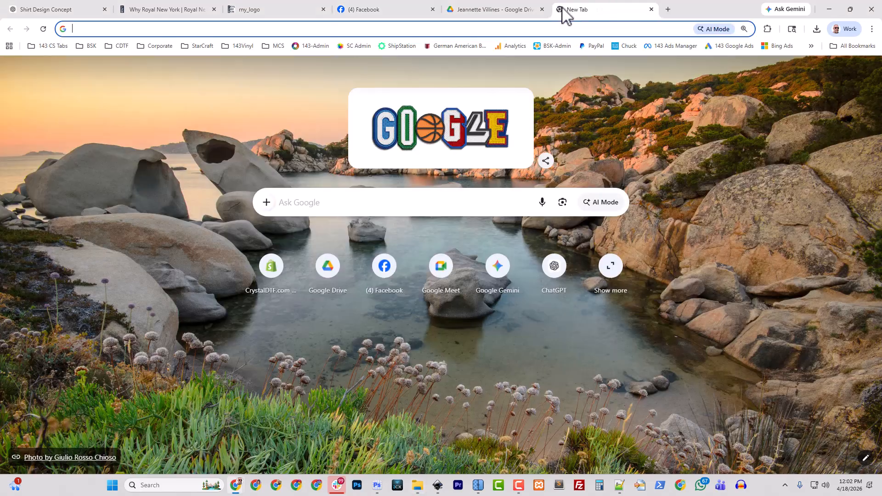
type("photo")
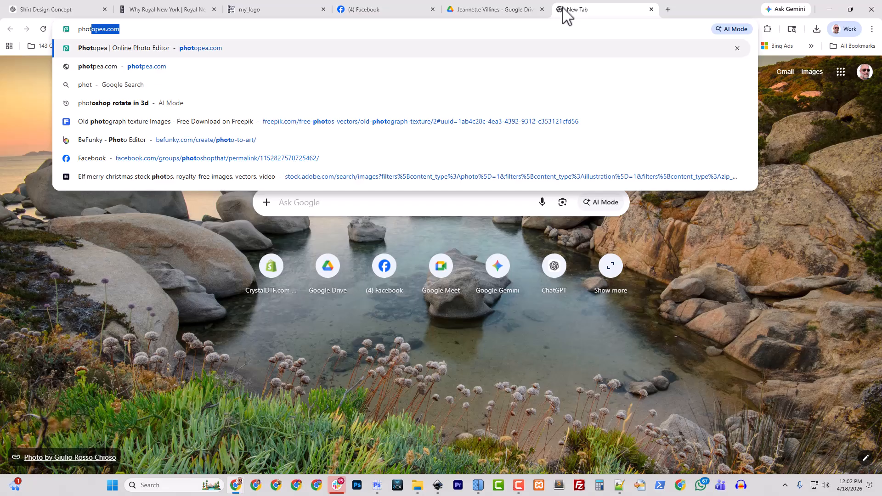
type("pea.com")
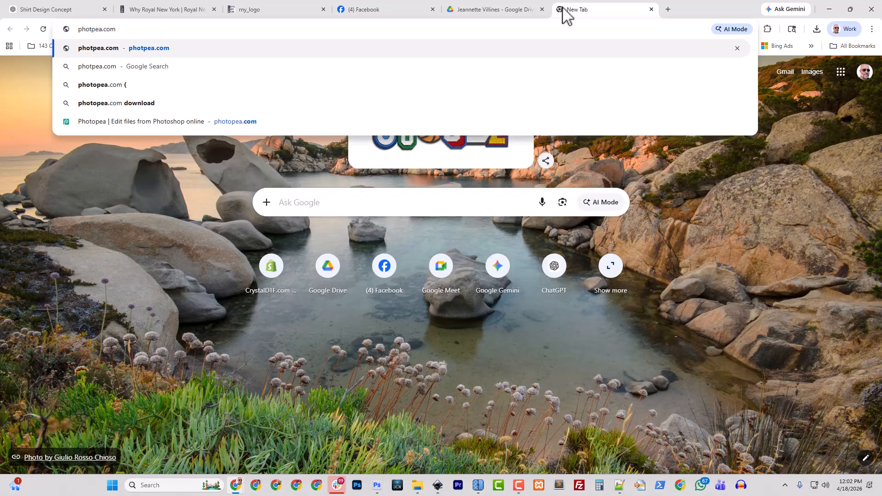
key("Return")
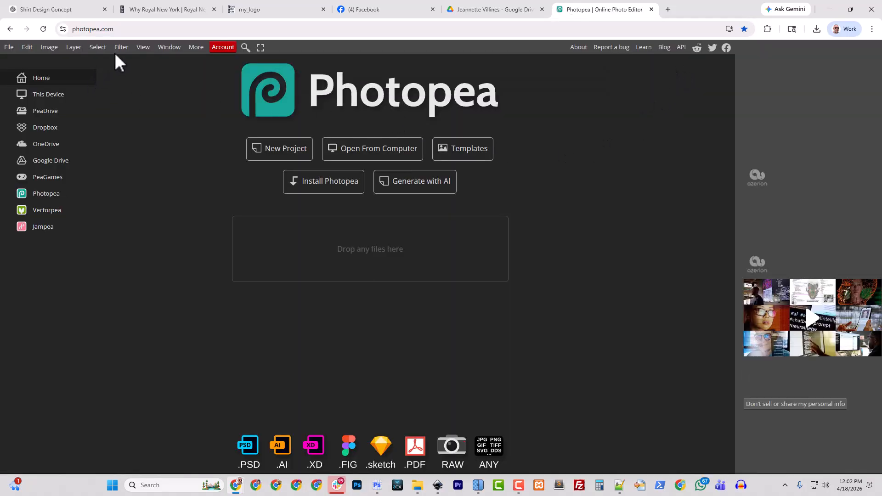
Step: Open the downloaded Arkansas Razorbacks JPG from the Downloads folder of the computer
left_click(387, 153)
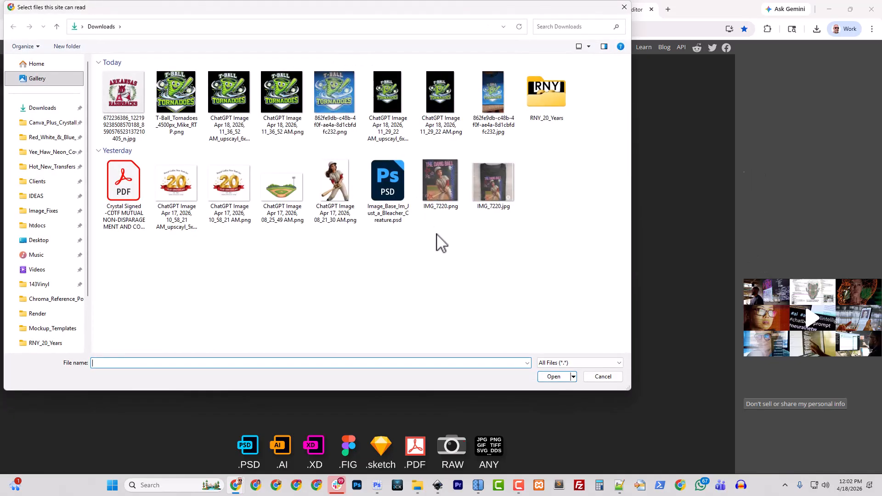
left_click(125, 131)
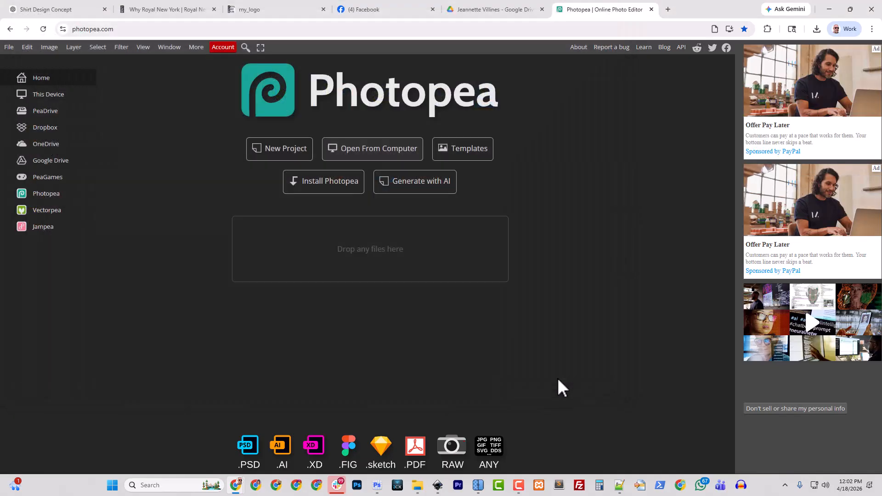
left_click(553, 377)
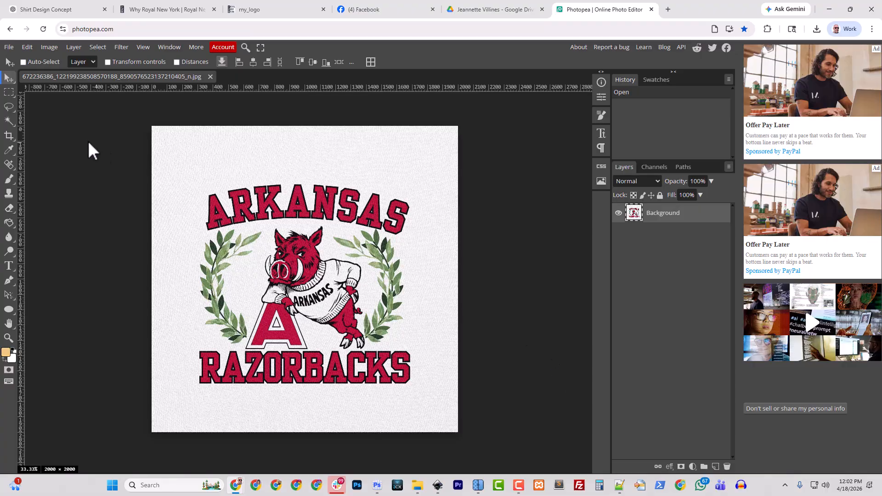
Step: Crop the image tightly around the Arkansas Razorbacks artwork on all four sides, to about 1425 × 1380 px
left_click(8, 140)
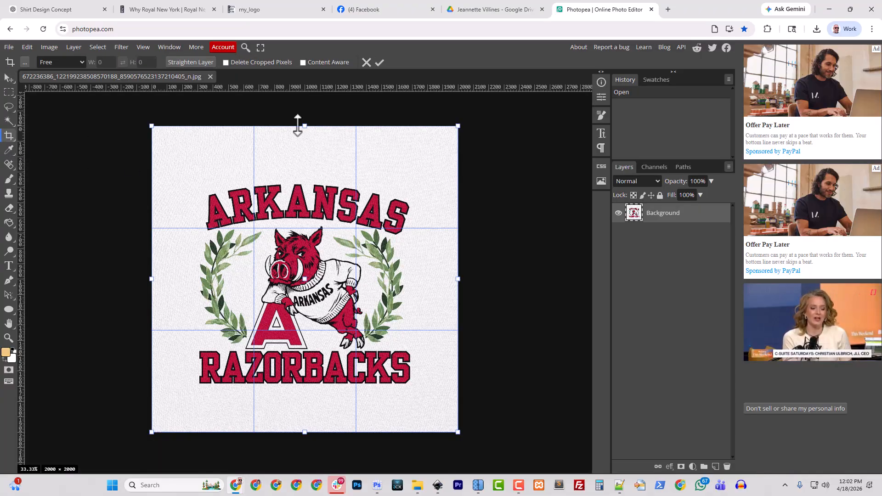
left_click_drag(306, 125, 307, 178)
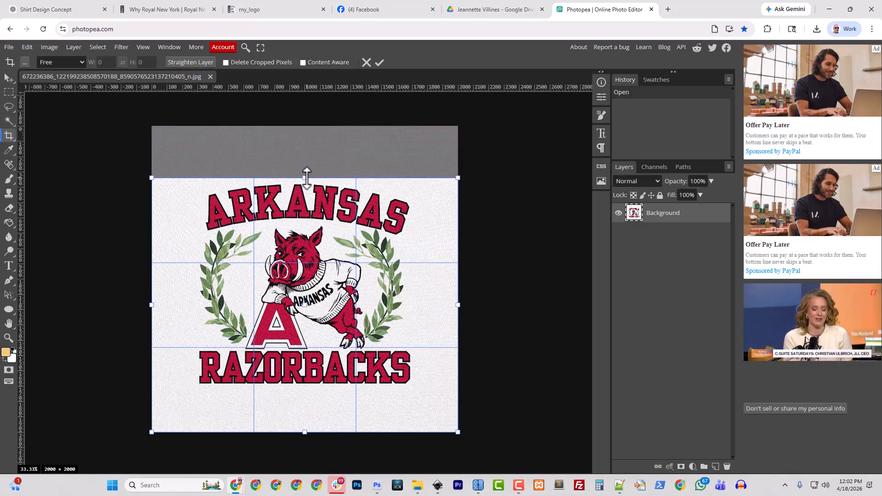
left_click_drag(305, 432, 307, 390)
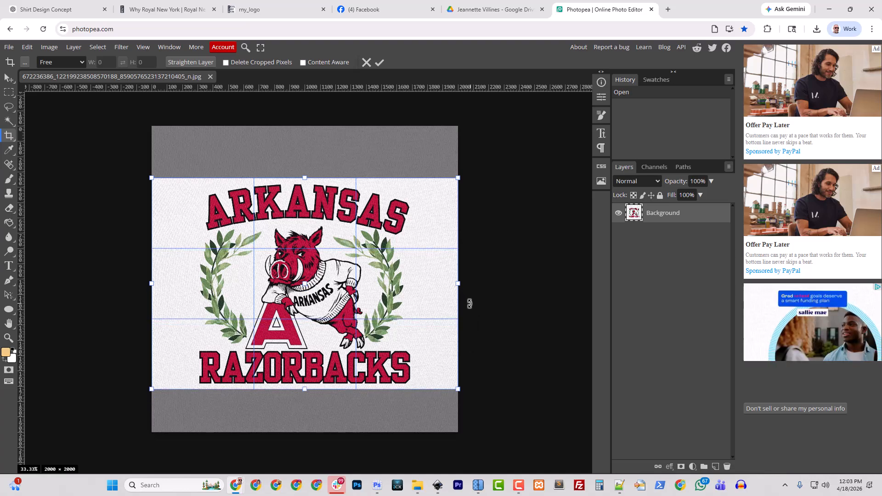
left_click_drag(457, 285, 415, 286)
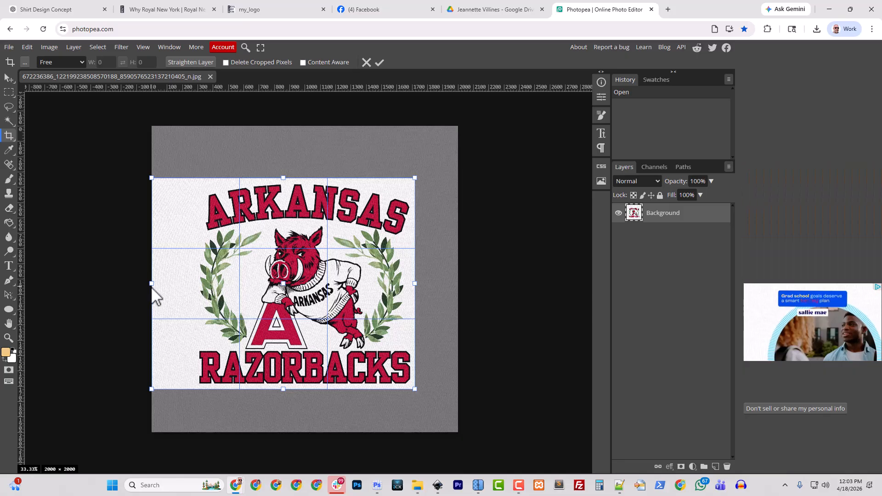
left_click_drag(150, 285, 196, 288)
key("Return")
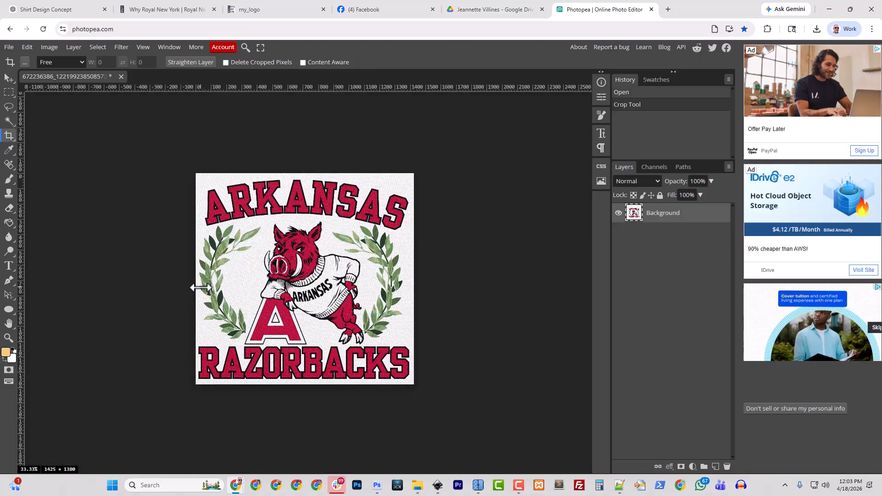
Step: Trim a thin strip off the right edge with a second crop, making the image about 1414 px wide
key("ctrl+plus")
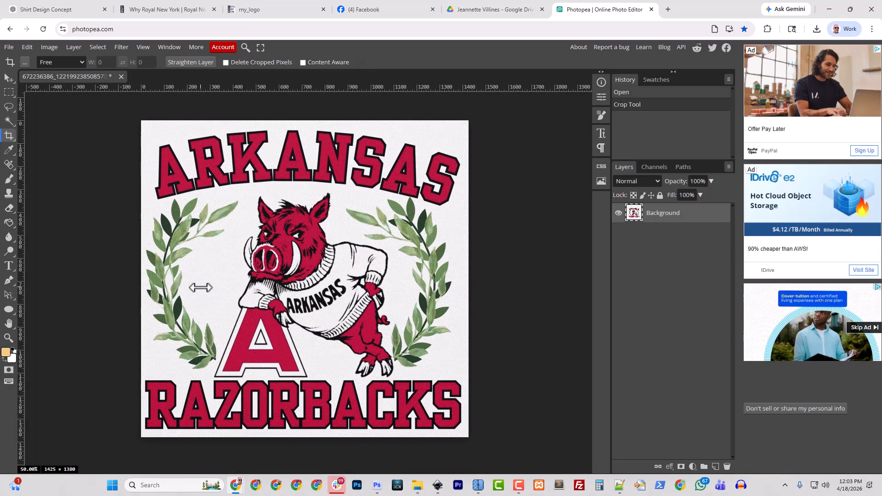
left_click(200, 288)
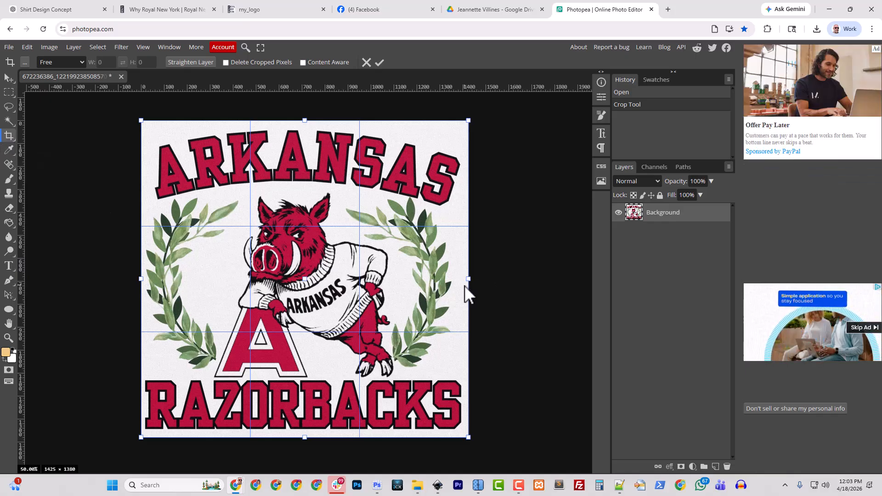
left_click_drag(469, 285, 465, 282)
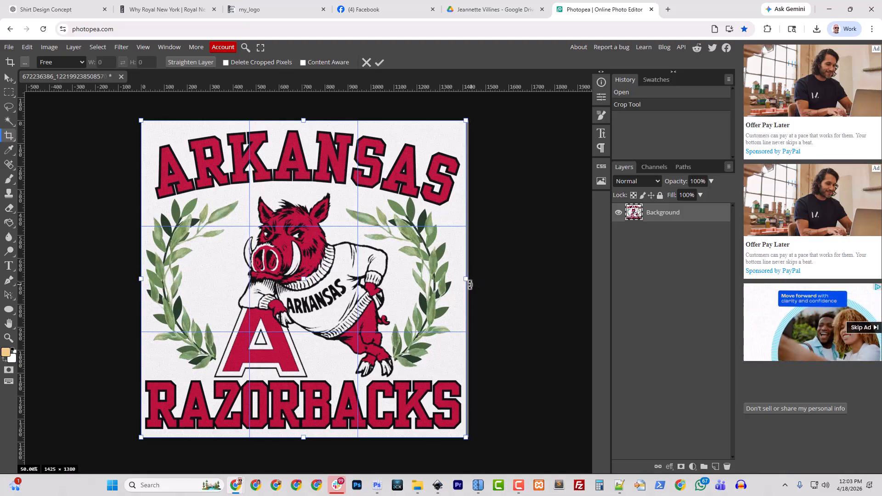
key("Return")
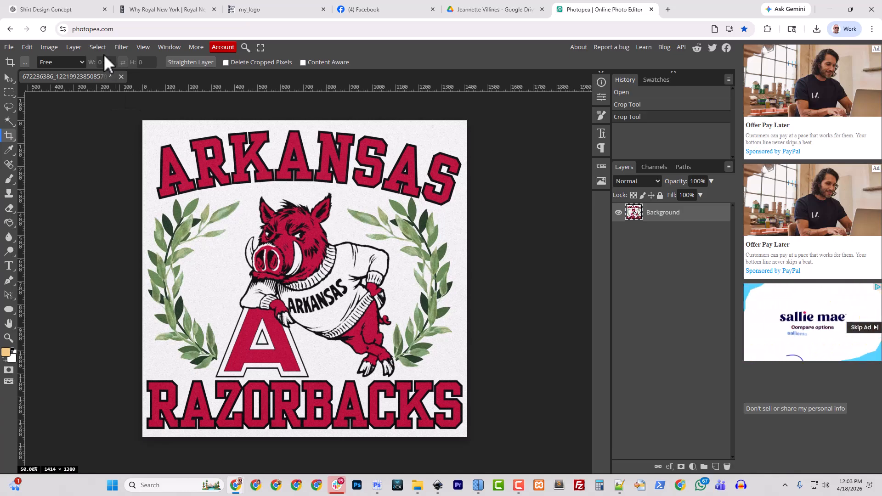
Step: Check the cropped image's pixel dimensions and DPI in Image Size, keeping the existing values
left_click(50, 48)
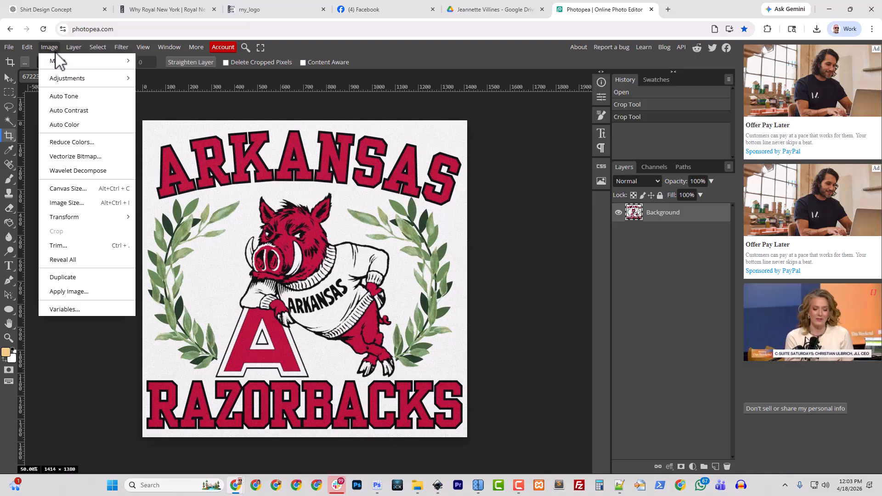
left_click(65, 201)
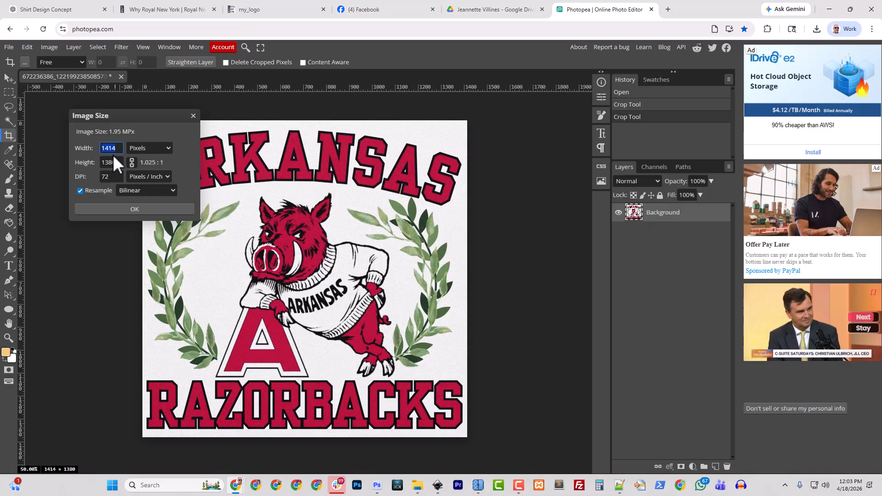
left_click(153, 210)
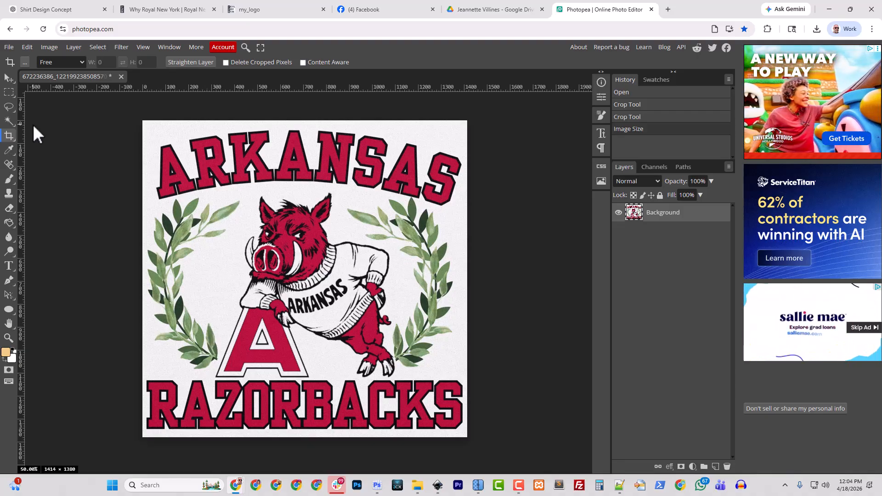
Step: Export the cropped artwork as a PNG at 100% quality, inspecting the lettering in the export preview before saving
left_click(8, 47)
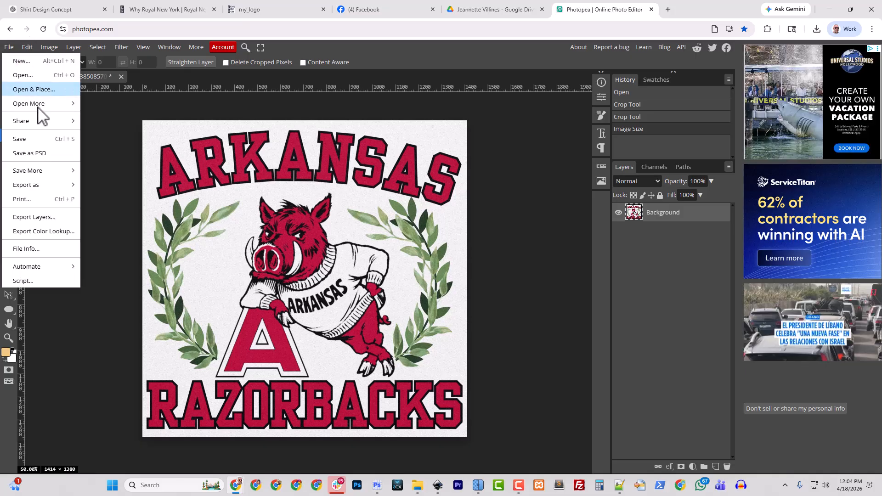
mouse_move(66, 186)
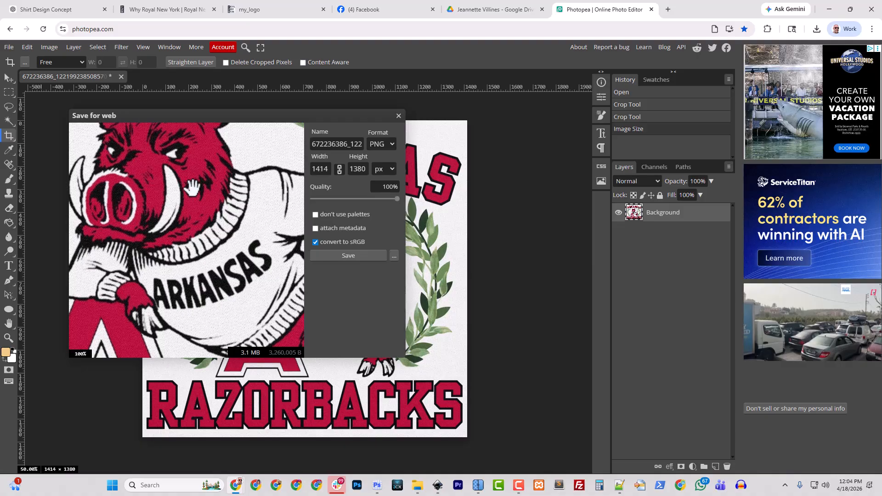
left_click_drag(258, 161, 249, 289)
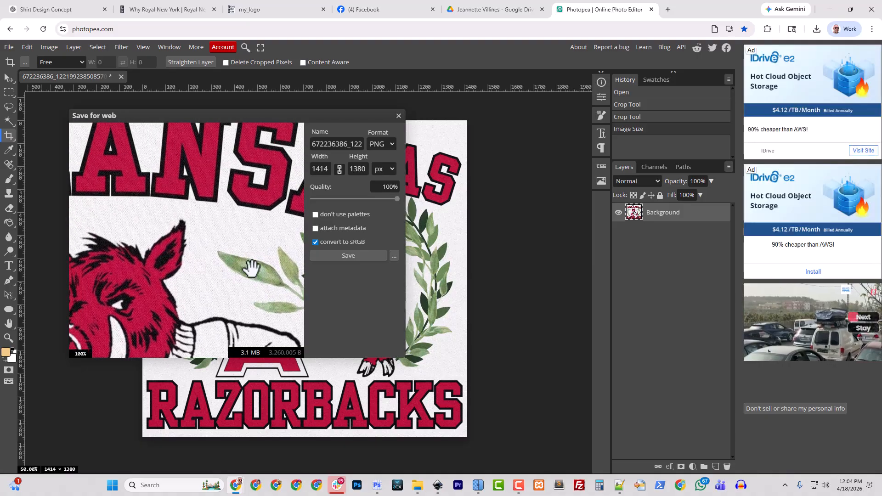
left_click_drag(254, 174, 258, 240)
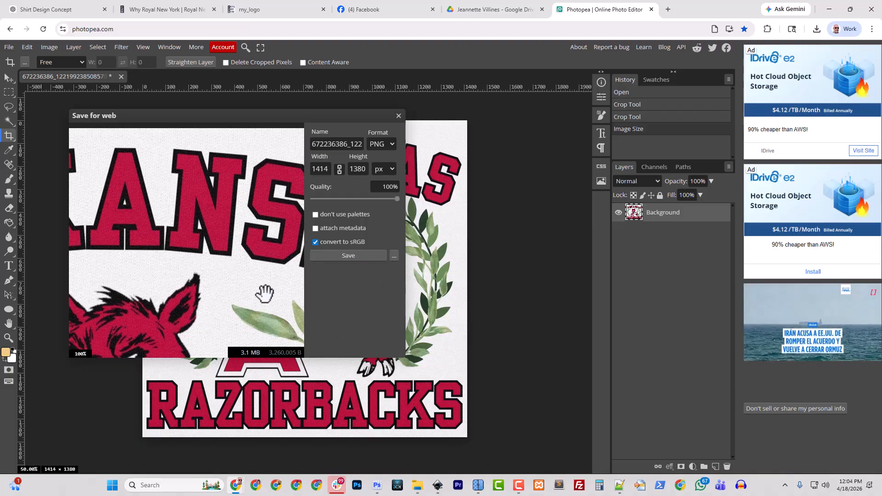
left_click(360, 256)
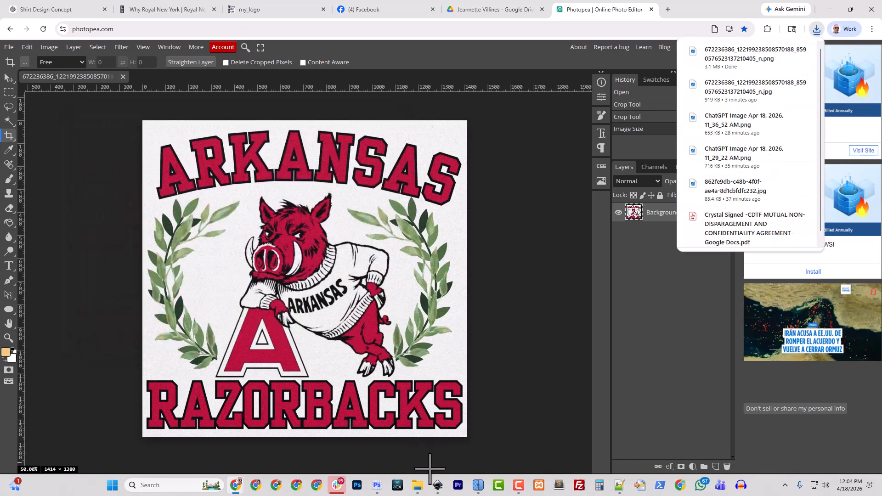
Step: Switch to Upscayl and load the newly exported Razorbacks PNG from Downloads
left_click(478, 485)
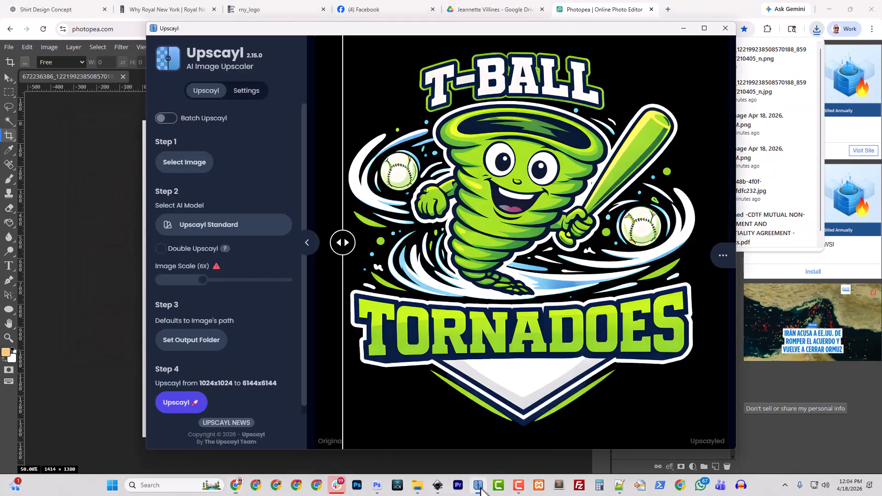
left_click(186, 163)
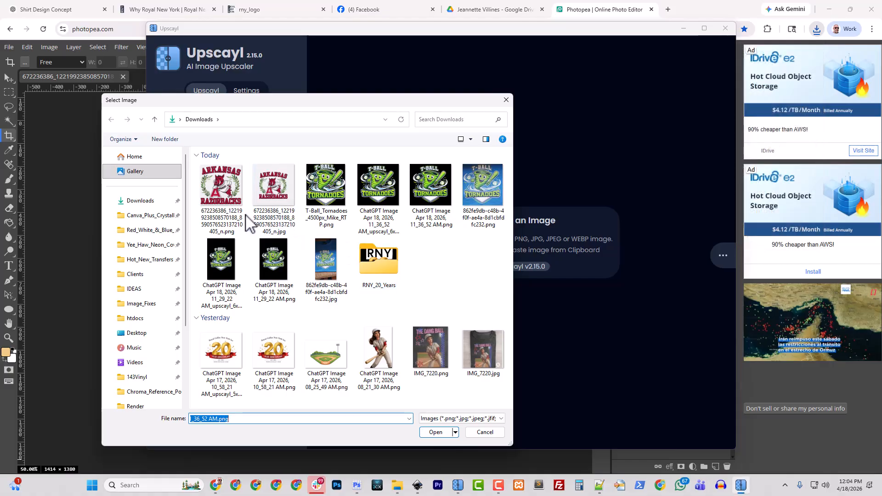
left_click(434, 432)
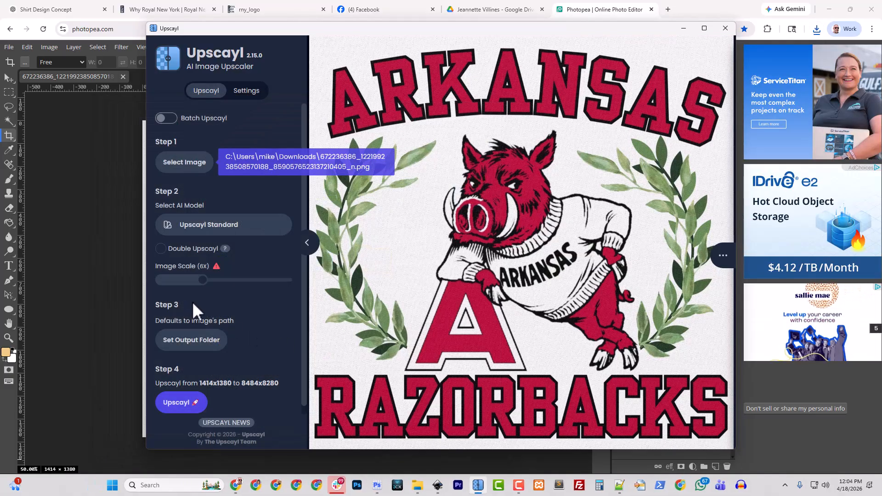
Step: Upscale the Razorbacks image at 4X with the Upscayl Standard model and compare the result with the original
left_click_drag(204, 280, 187, 281)
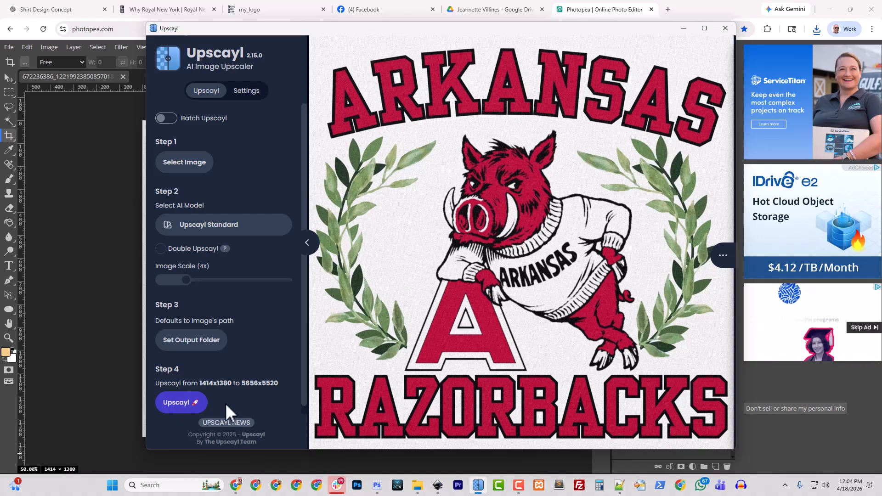
left_click(176, 405)
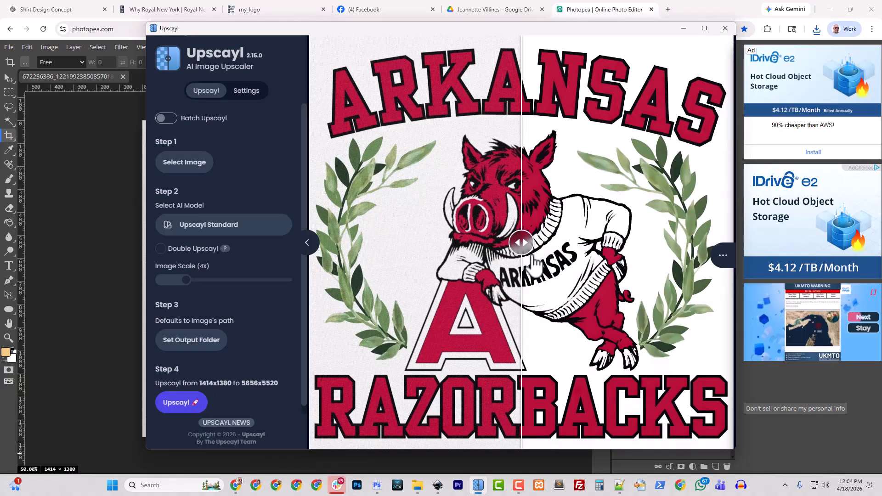
left_click_drag(521, 243, 313, 265)
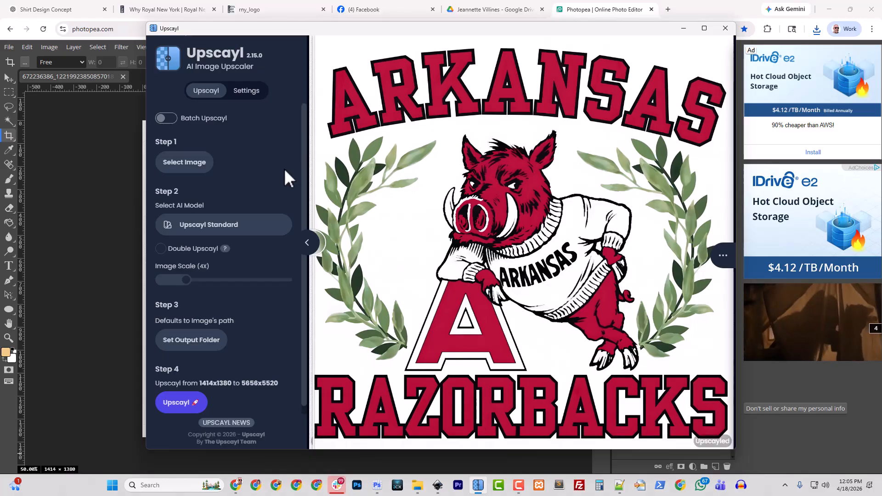
Step: Switch back to Photopea, close the earlier cropped document and start opening a file from the computer
left_click(684, 29)
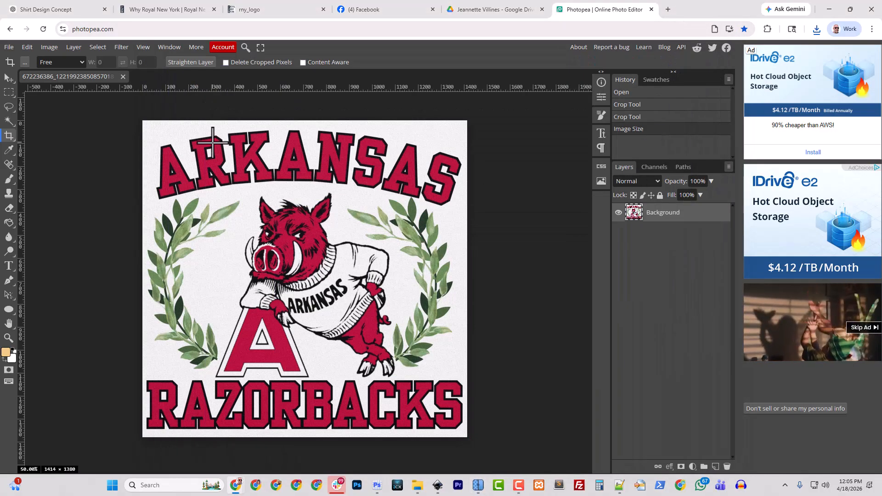
left_click(123, 76)
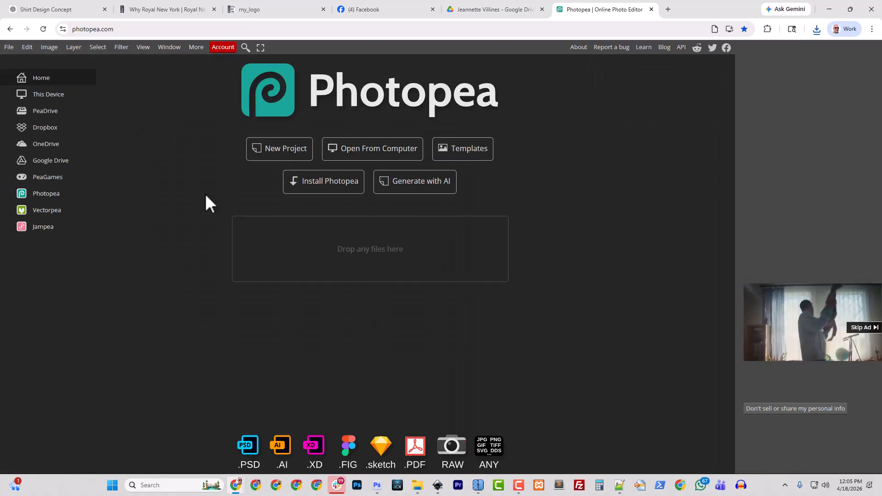
left_click(382, 144)
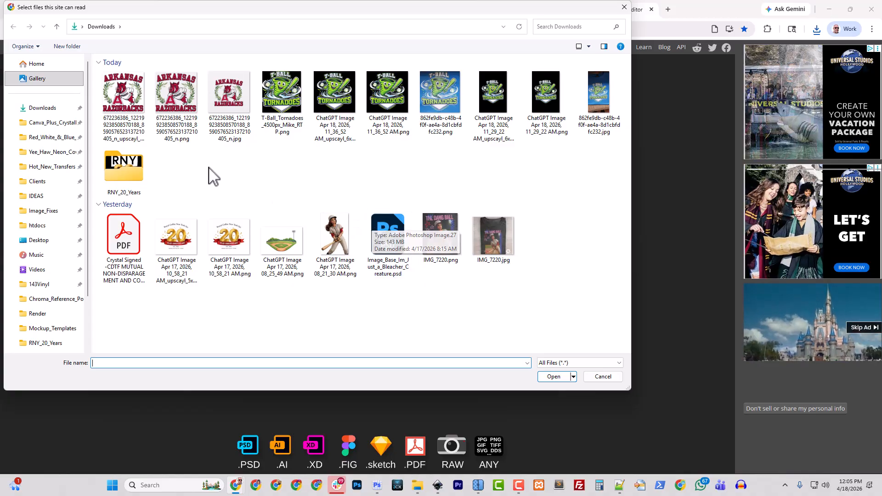
Step: Rename the Upscayl output PNG in Downloads to Arkansas_Razorbacks_Upscaled and open it
left_click(121, 136)
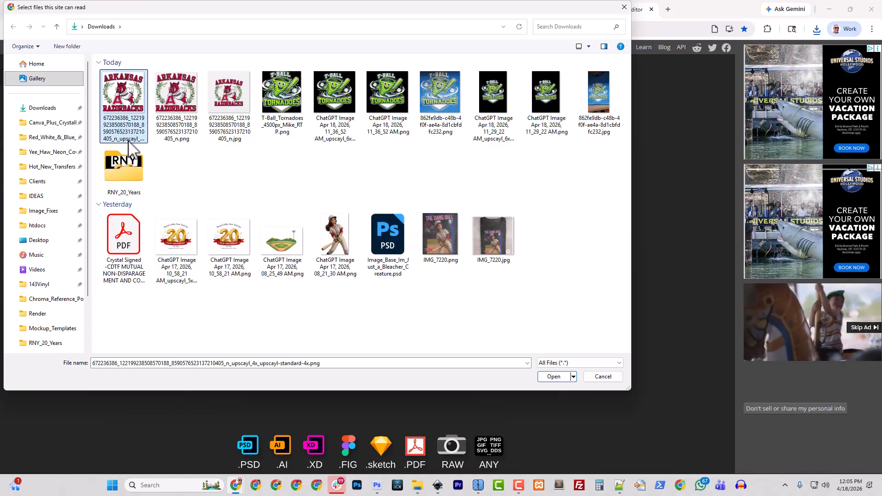
right_click(125, 124)
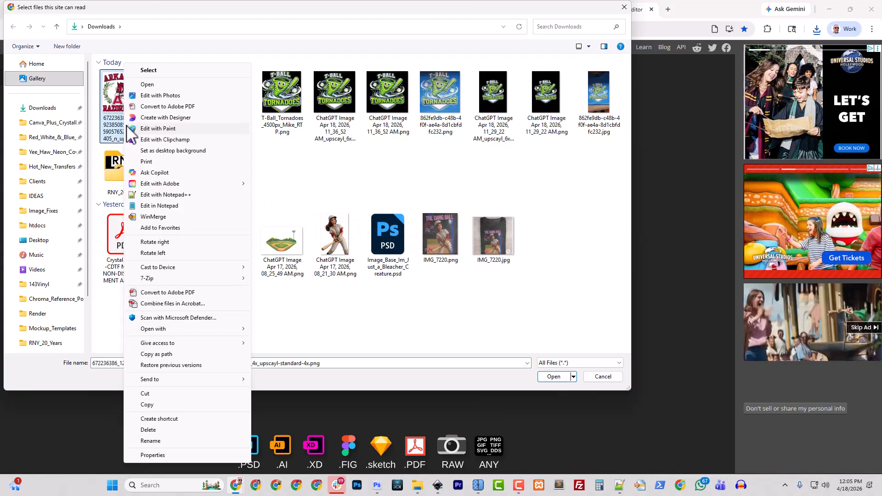
left_click(163, 442)
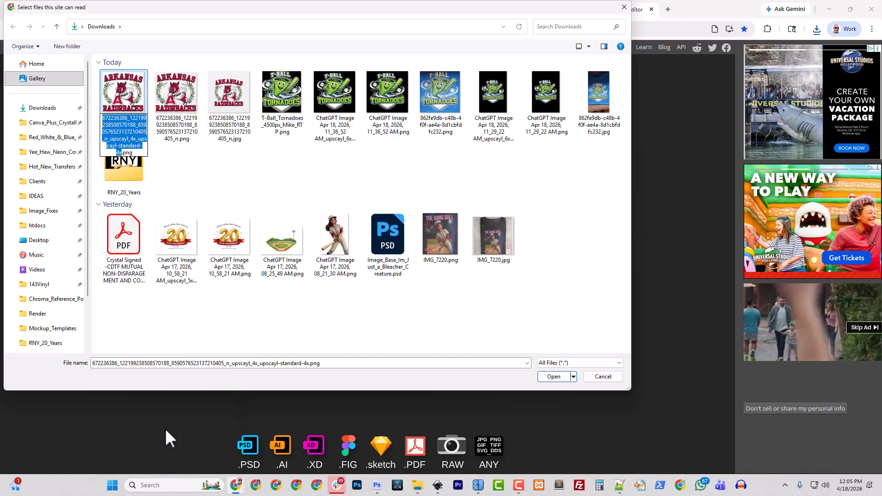
type("A")
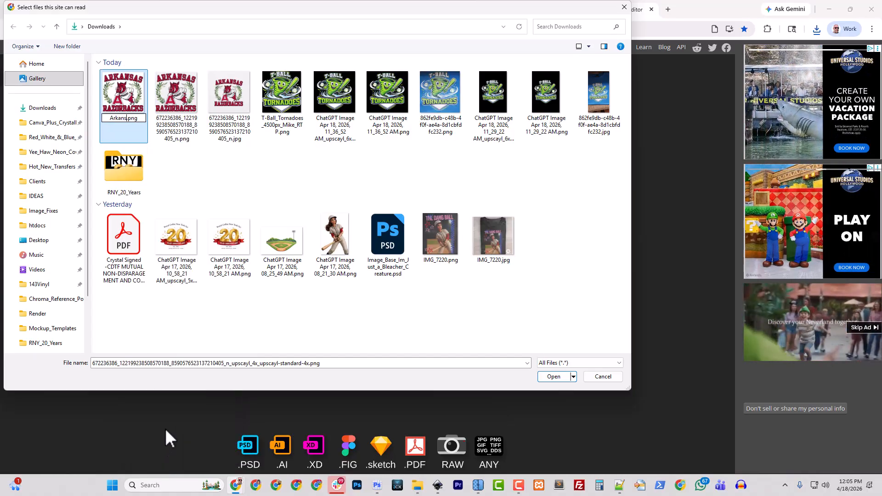
type("rkansas_Razorbac")
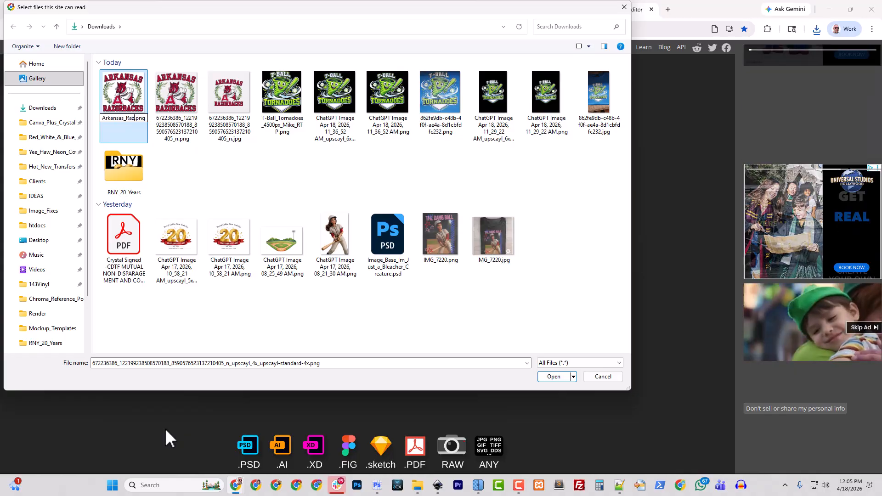
type("ks")
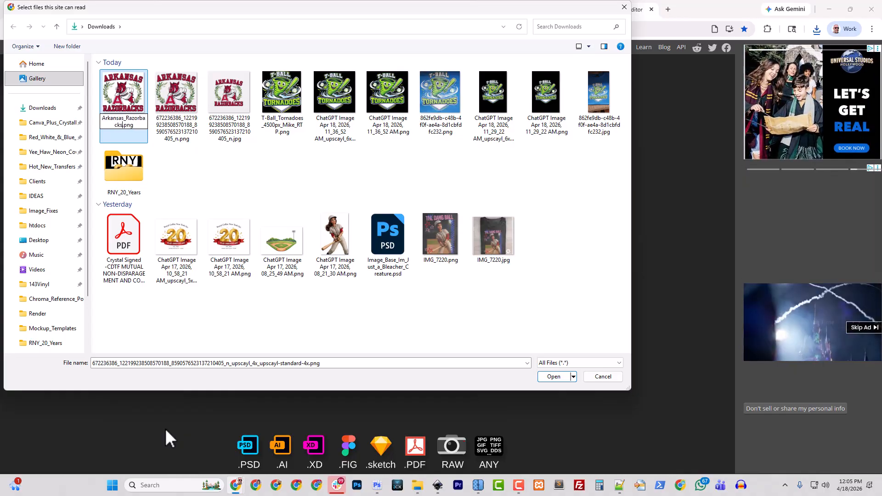
type("_Upscaled")
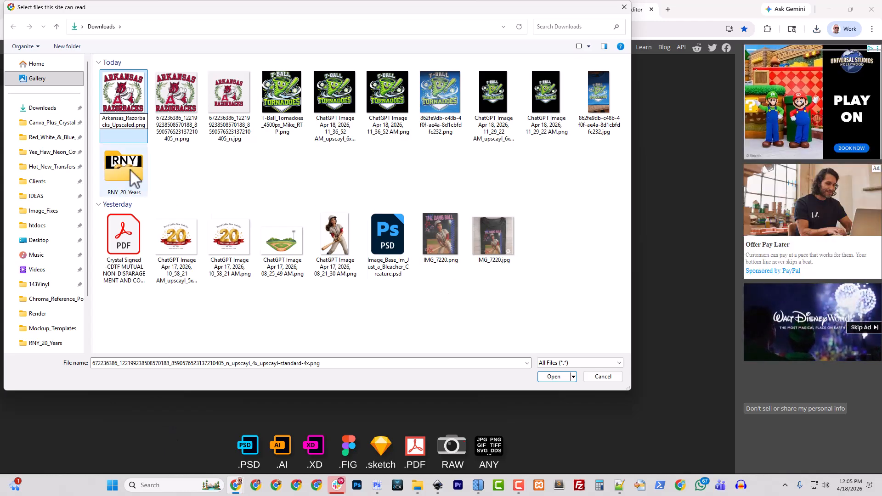
left_click(117, 101)
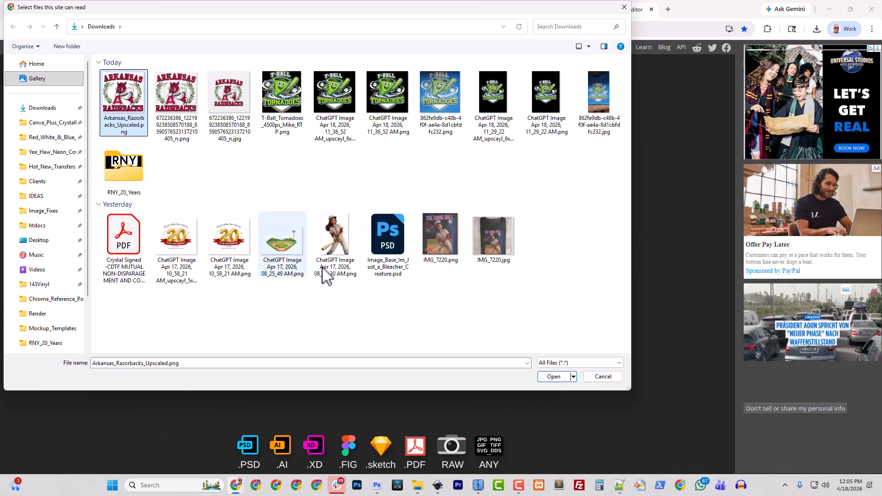
left_click(563, 380)
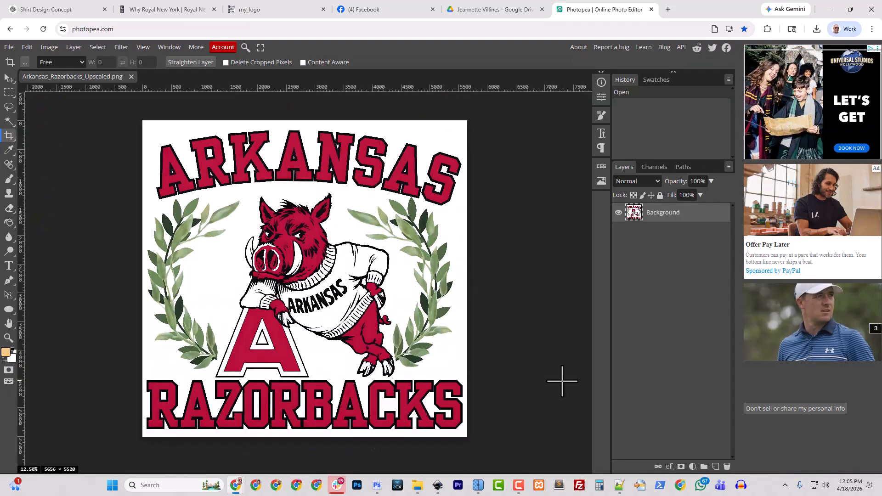
Step: Examine the hog's head and the ARKANSAS lettering at 100% zoom, fit the whole image in view and switch from Crop to the Move tool
key("ctrl+1")
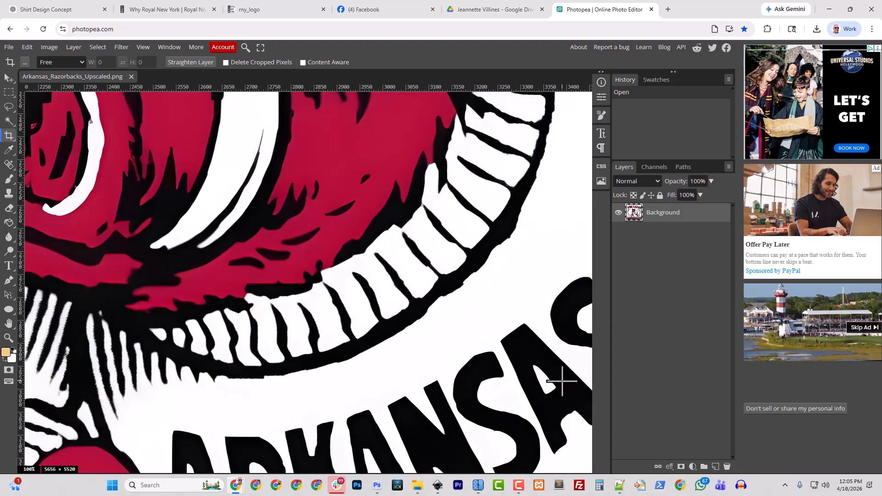
left_click(562, 381)
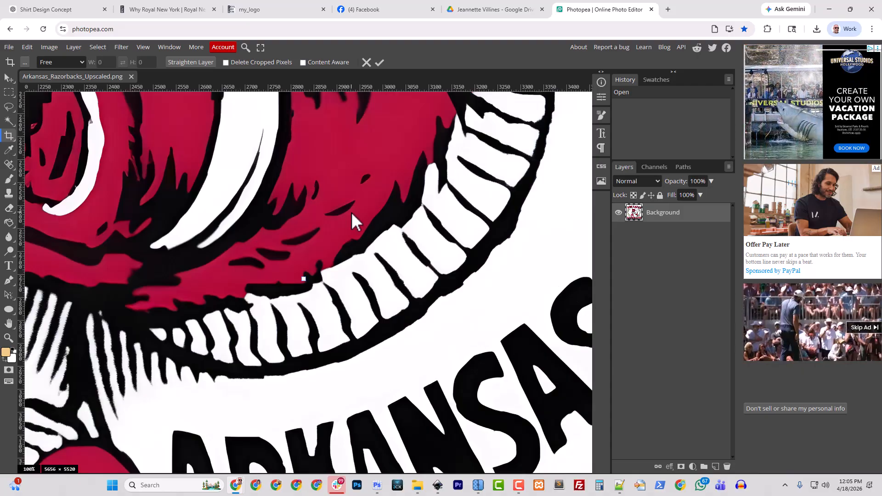
left_click_drag(349, 211, 429, 456)
left_click_drag(339, 191, 437, 361)
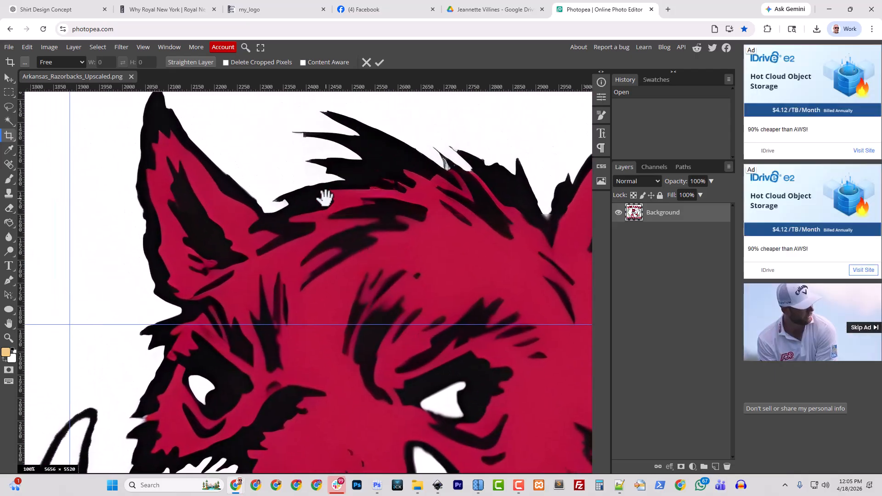
left_click_drag(323, 197, 388, 335)
left_click_drag(311, 134, 391, 279)
left_click_drag(340, 154, 419, 304)
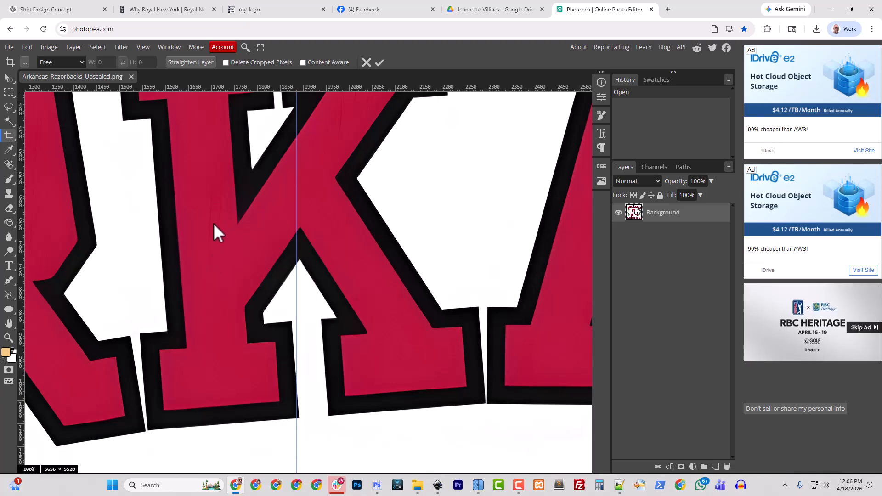
left_click_drag(206, 249, 512, 309)
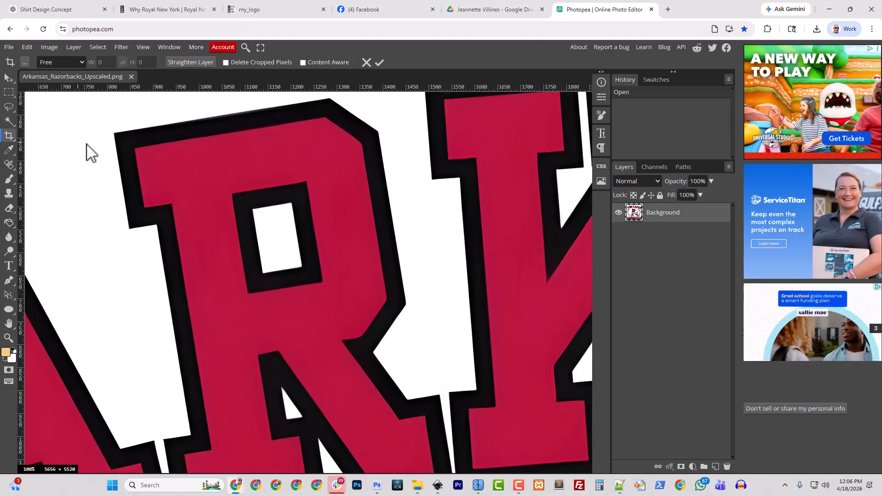
left_click(148, 46)
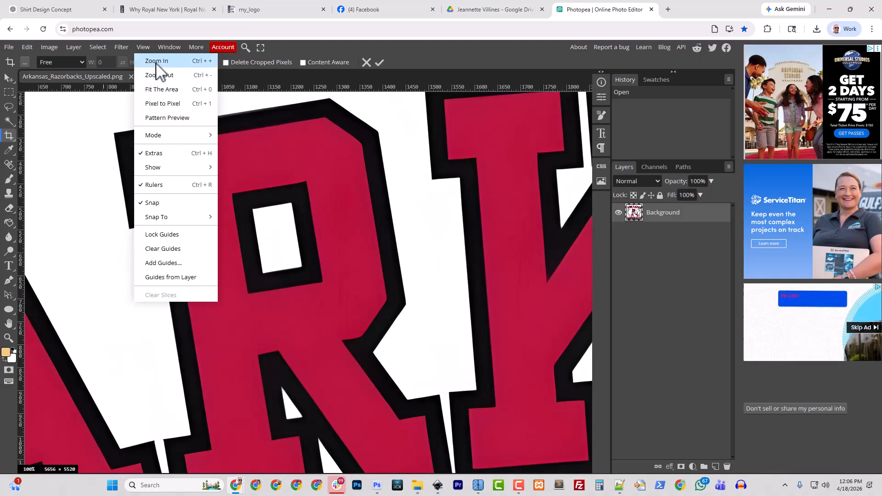
left_click(156, 90)
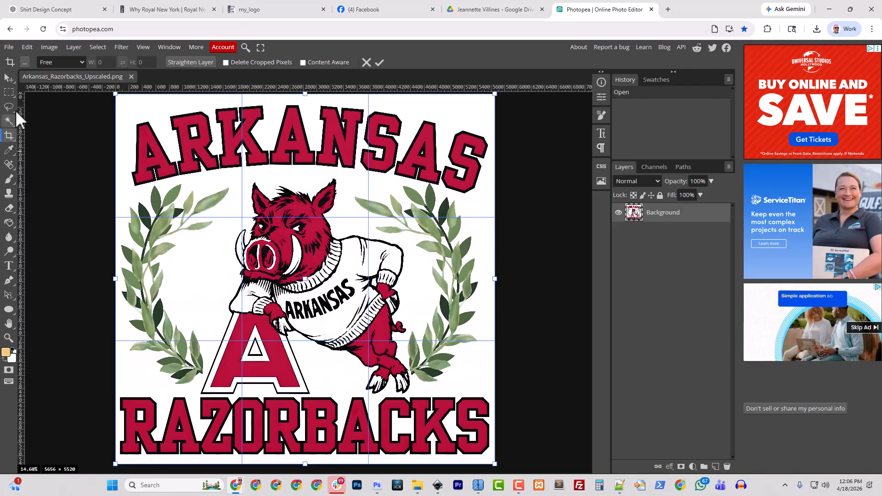
left_click(10, 78)
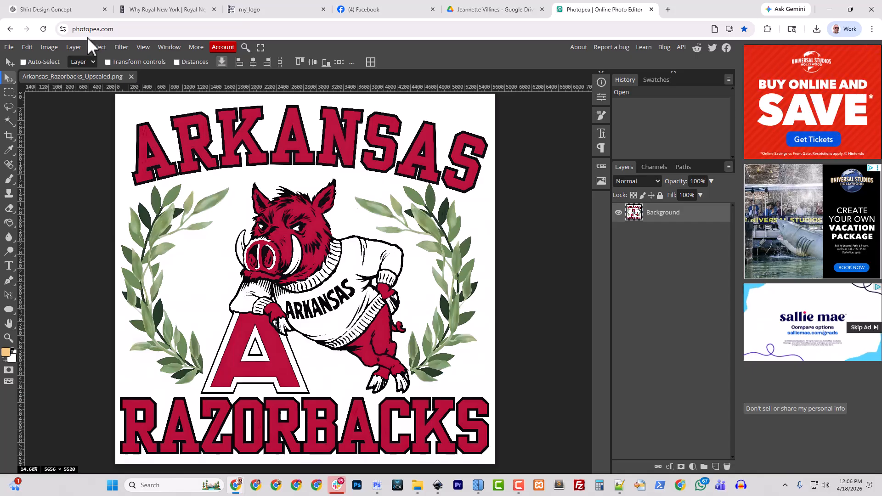
Step: Inspect the edges of the final letters of ARKANSAS and the nearby leaves at pixel-to-pixel zoom, then fit the image to the area
left_click(139, 46)
left_click(175, 113)
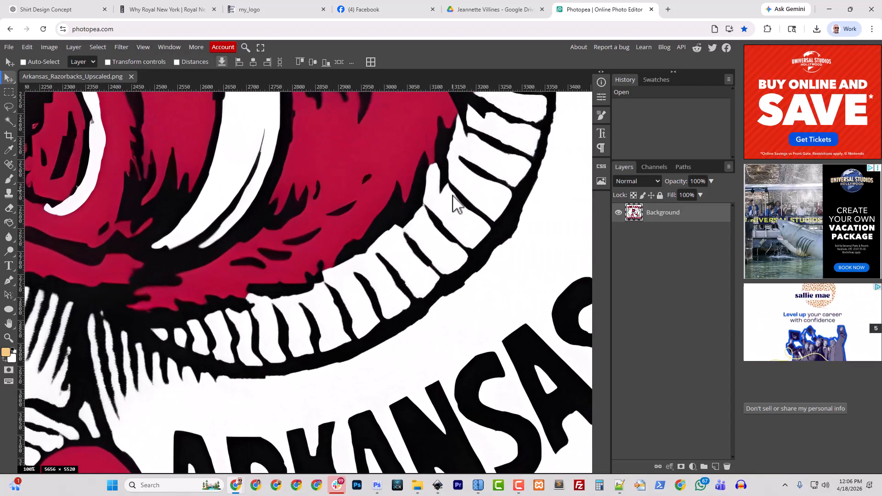
scroll(444, 244, "up", 2)
left_click_drag(444, 244, 296, 392)
left_click_drag(457, 236, 321, 409)
left_click_drag(456, 171, 303, 359)
left_click_drag(486, 143, 346, 255)
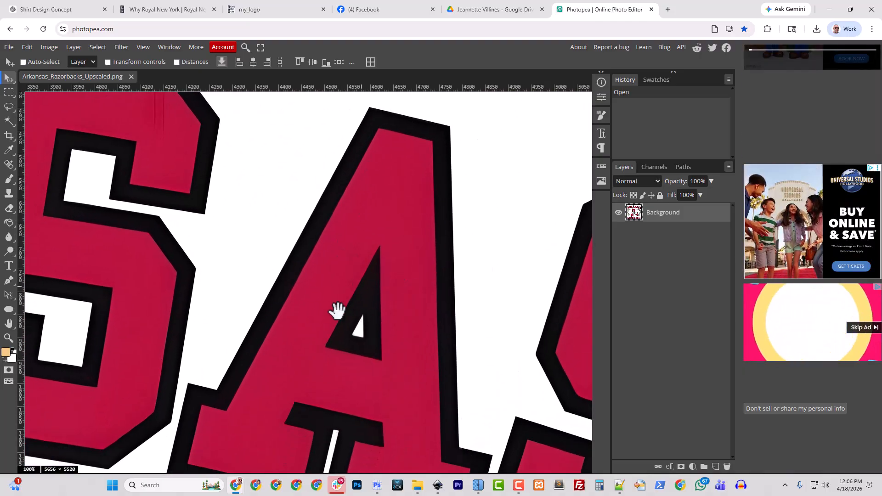
left_click_drag(321, 323, 484, 114)
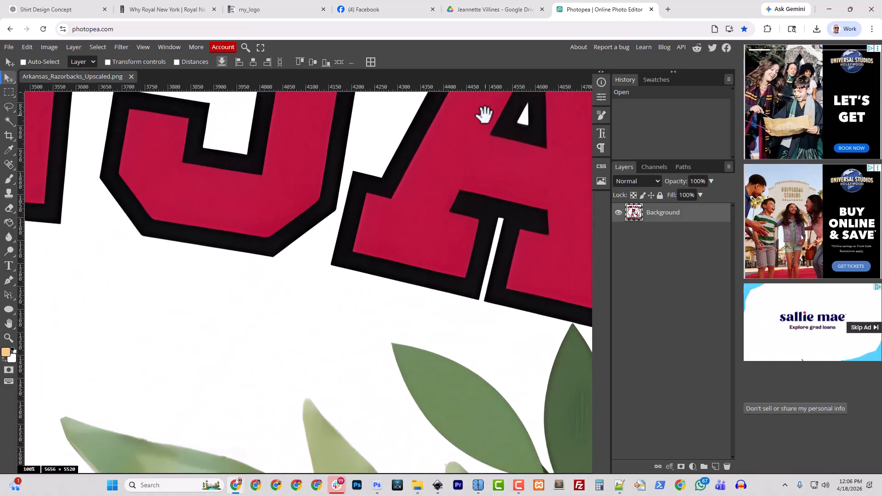
left_click(143, 47)
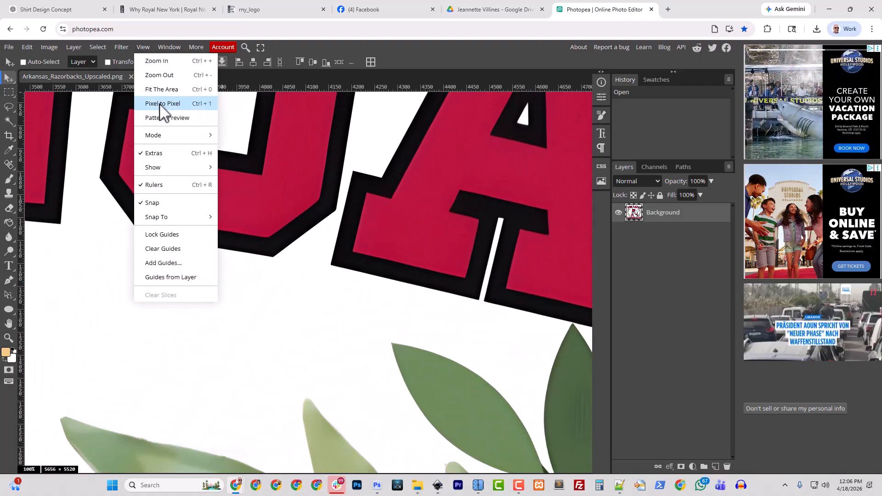
left_click(163, 90)
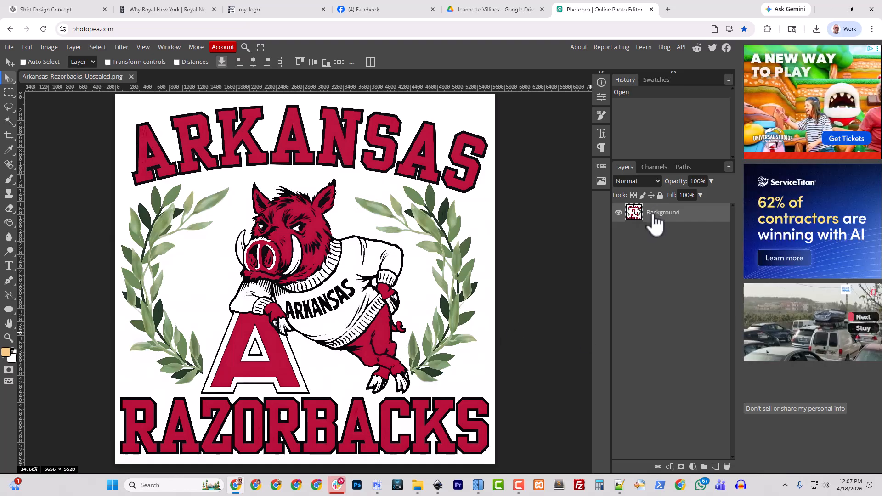
Step: Hide and reshow the Background layer to check what lies behind the artwork
left_click(619, 213)
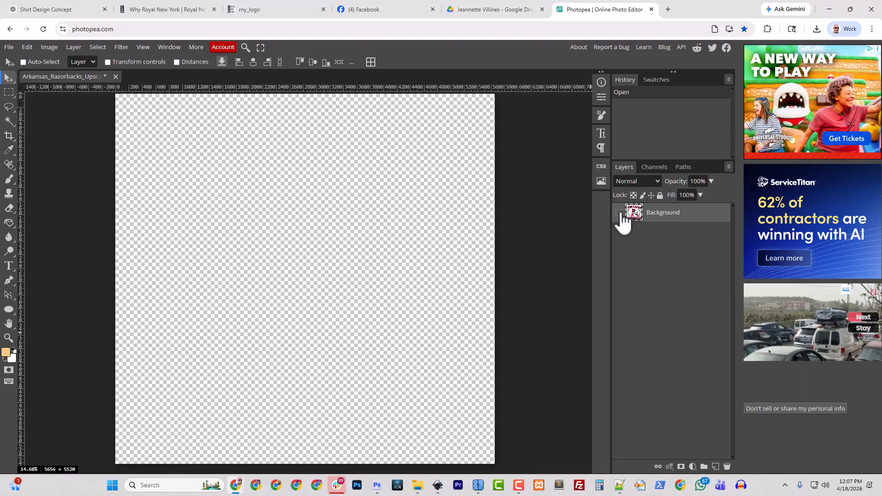
left_click(619, 212)
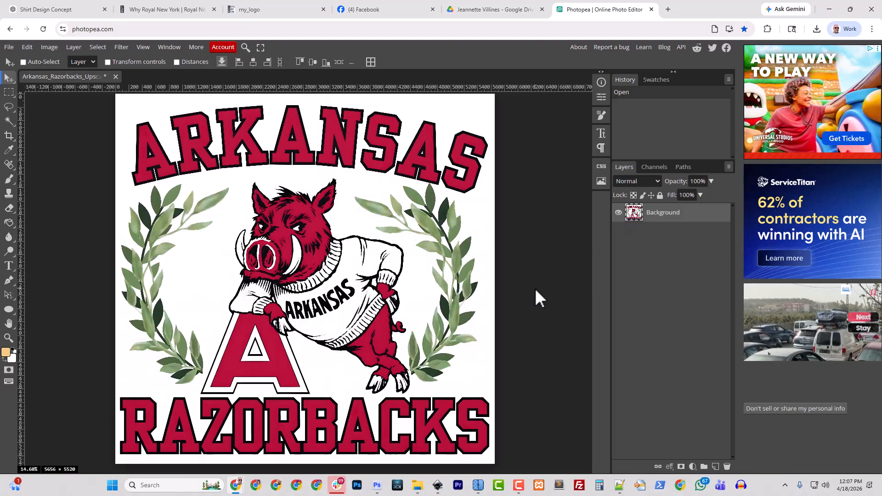
Step: Choose the Magic Wand from the selection tools and check its tolerance setting
left_click(7, 121)
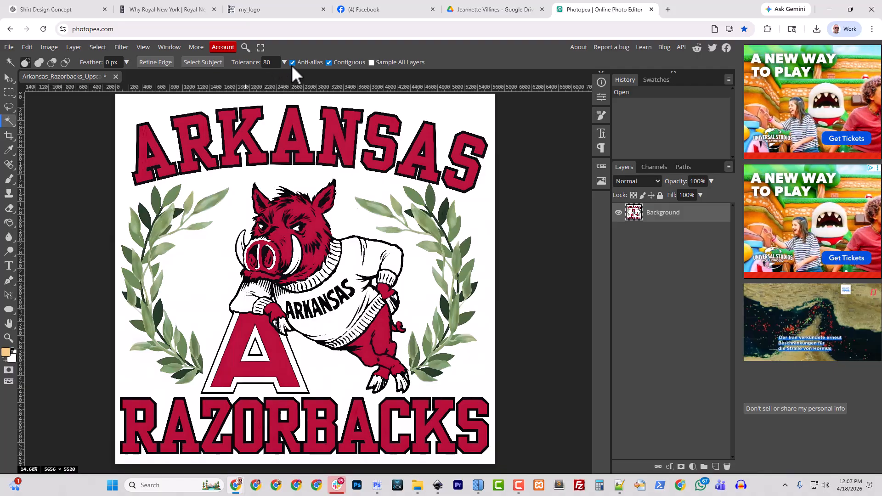
left_click(271, 63)
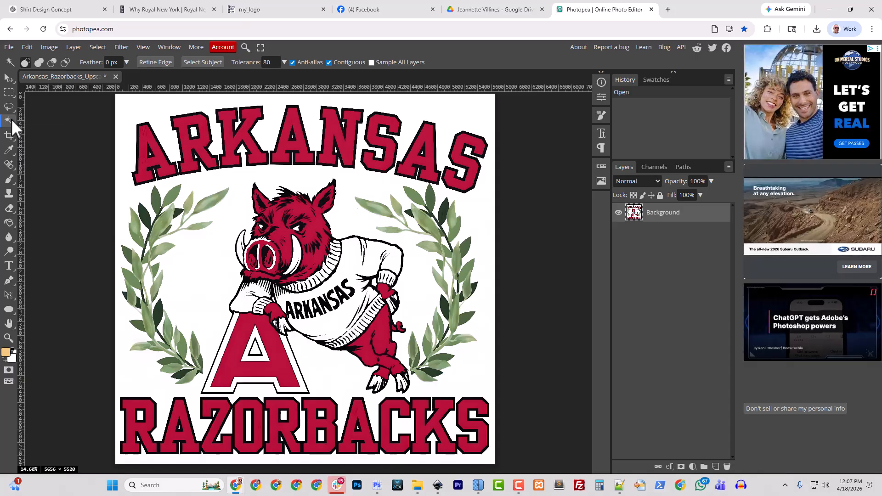
left_click(11, 120)
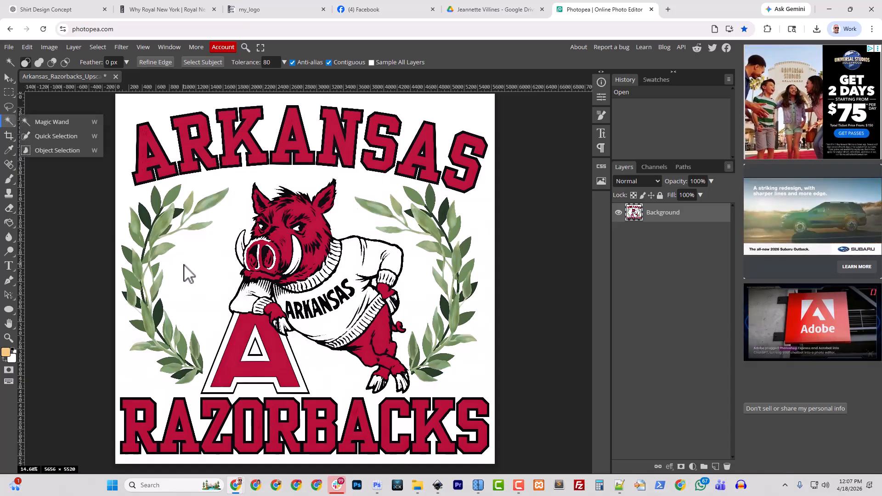
left_click(41, 120)
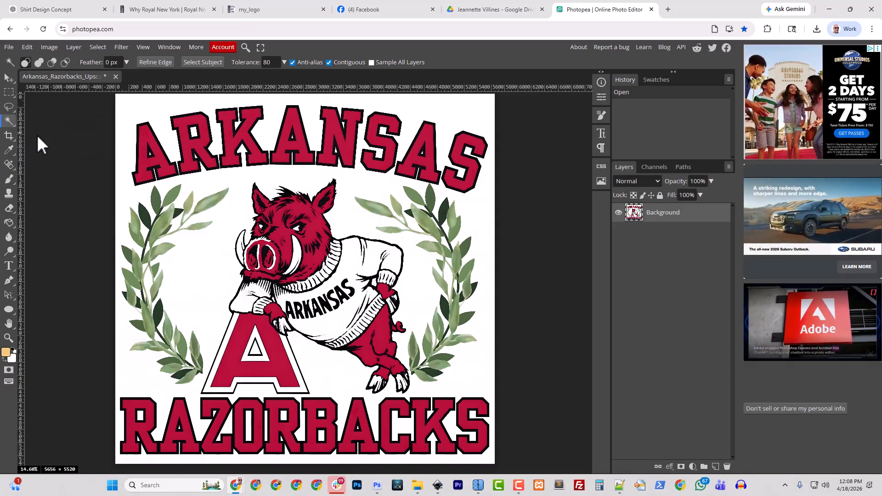
left_click(12, 123)
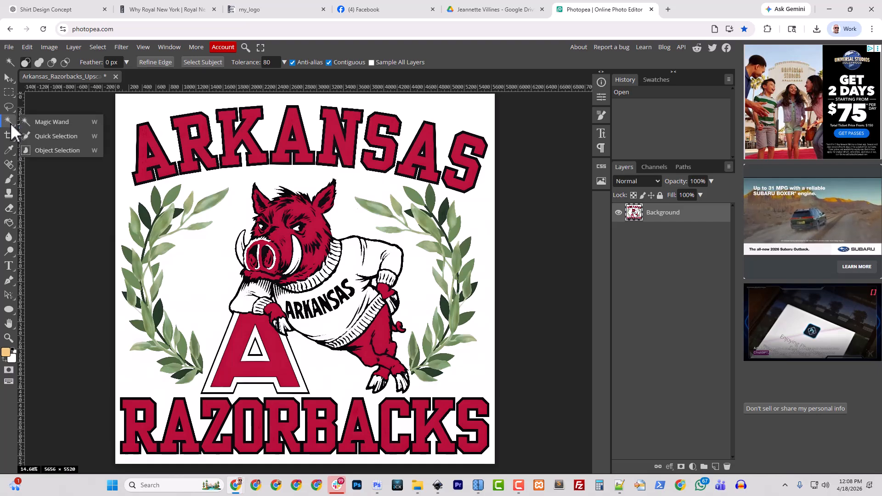
left_click(53, 121)
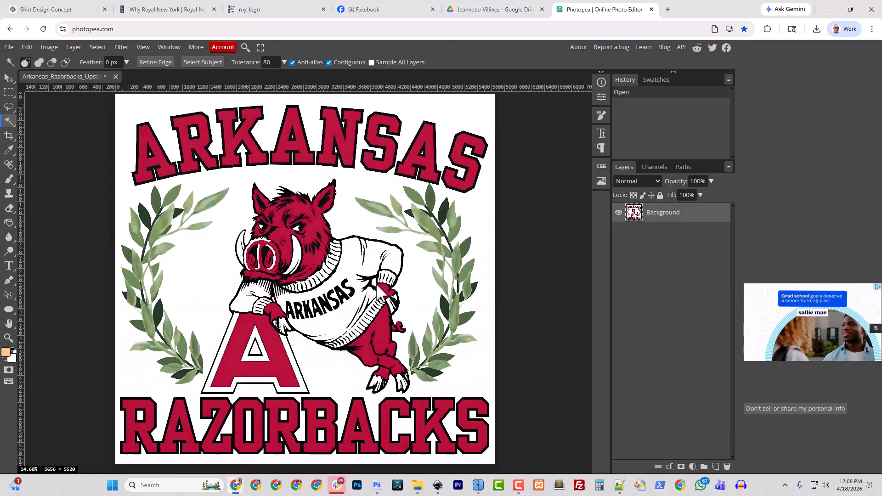
mouse_move(11, 125)
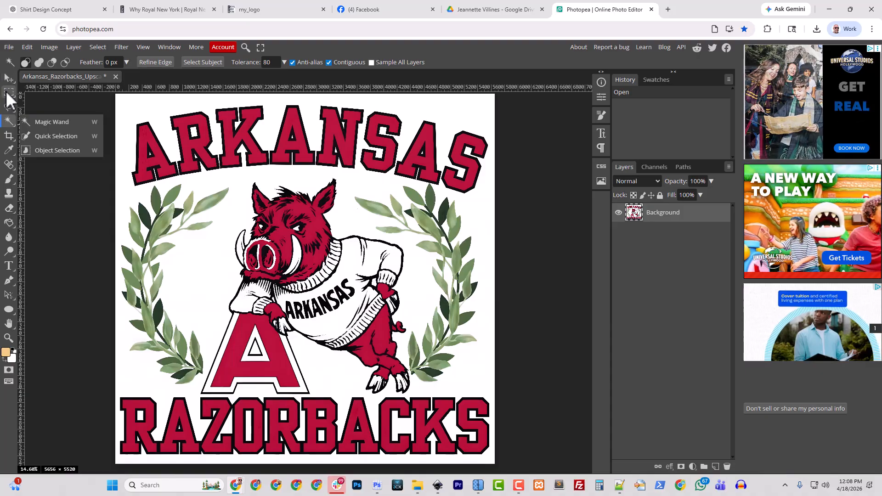
left_click(40, 122)
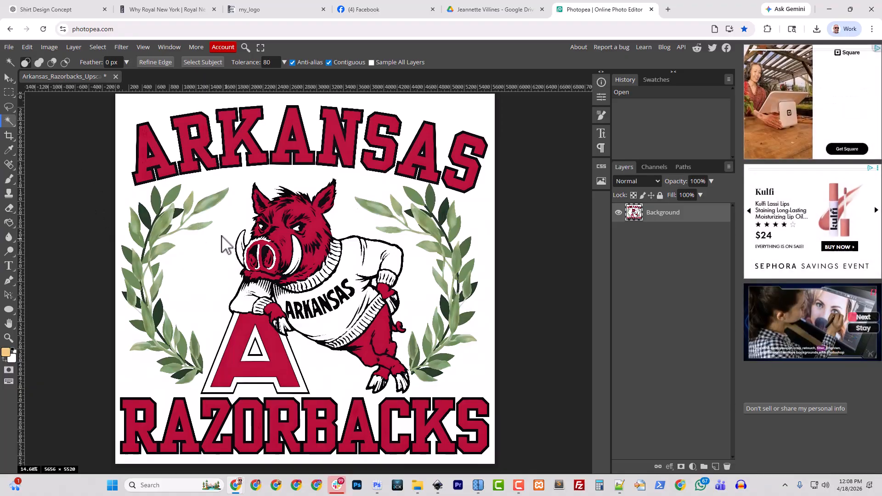
Step: Draw a freehand Lasso selection around the entire left laurel branch, staying clear of the lettering, the hog and the large A
left_click(9, 107)
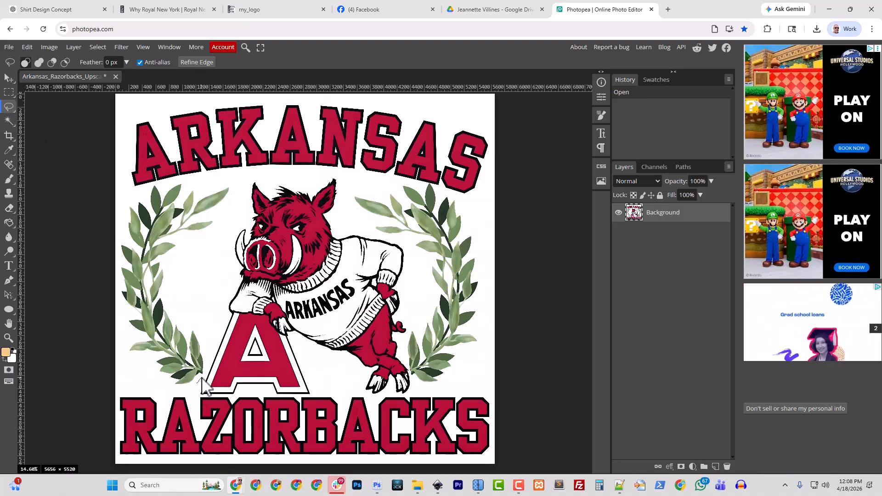
mouse_move(207, 359)
left_mouse_down()
mouse_move(206, 312)
mouse_move(238, 186)
mouse_move(228, 178)
mouse_move(181, 183)
left_mouse_up()
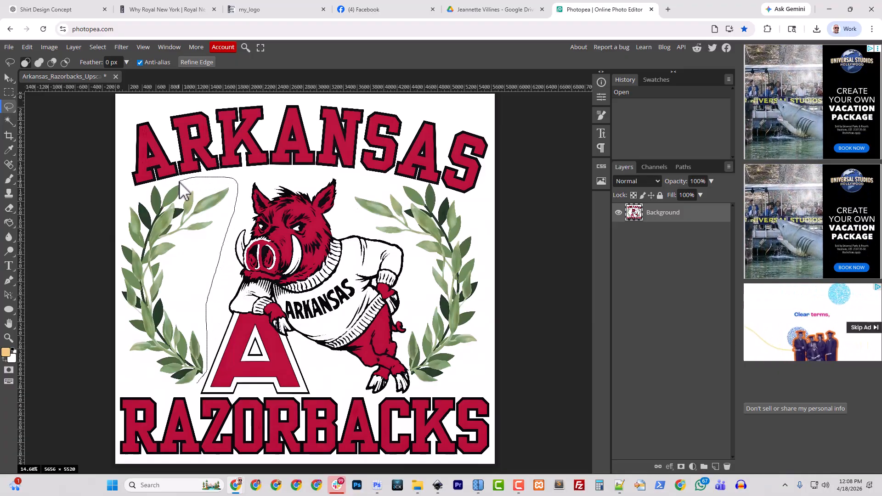
mouse_move(150, 186)
left_mouse_down()
mouse_move(121, 226)
mouse_move(127, 352)
mouse_move(166, 389)
mouse_move(211, 392)
left_mouse_up()
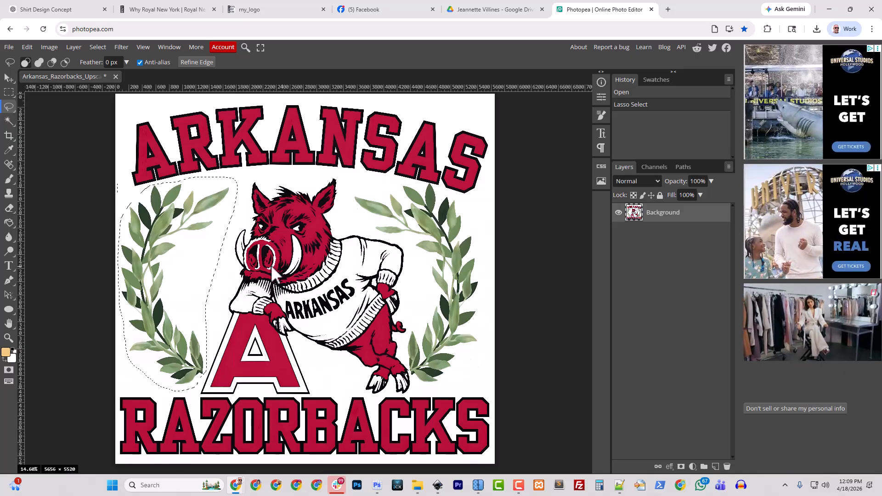
Step: Add a new layer above the Background and fill the selection on it with white sampled from the artwork, using the Paint Bucket
left_click(9, 224)
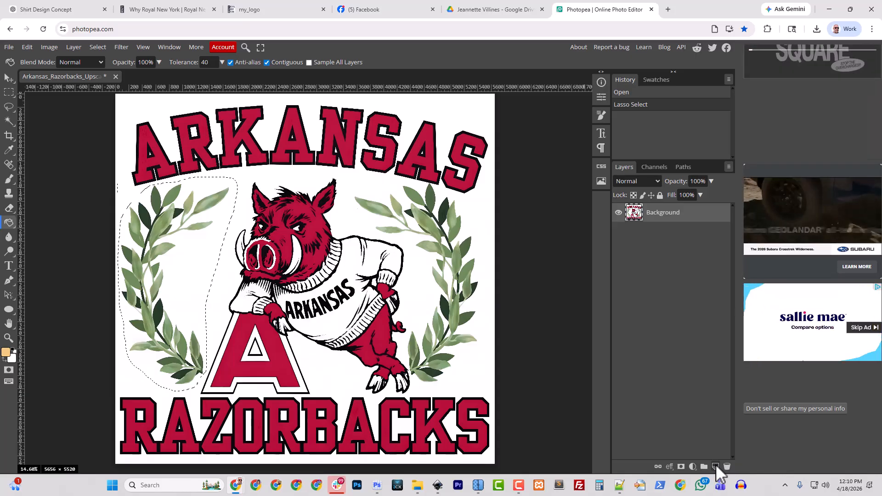
left_click(715, 466)
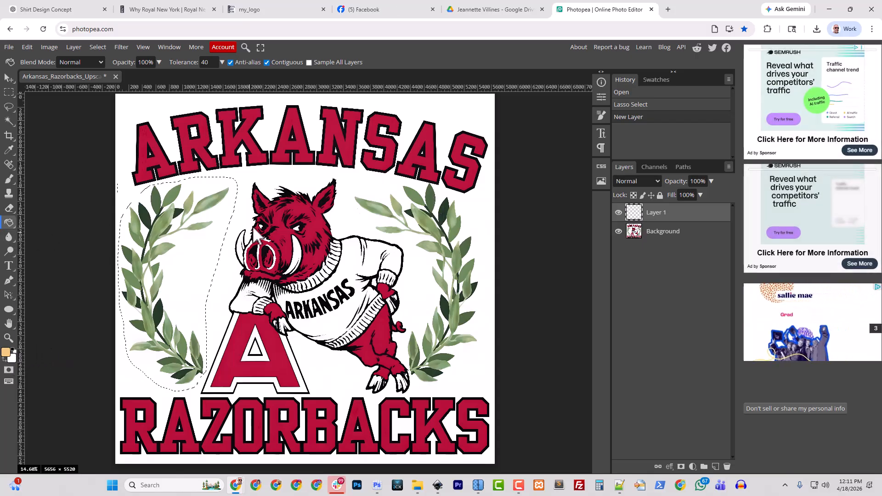
left_click(271, 182, "alt")
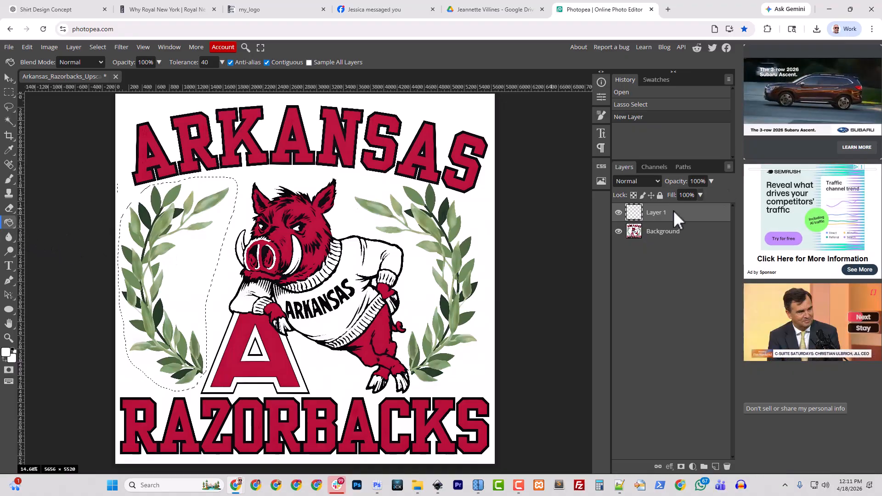
left_click(161, 267)
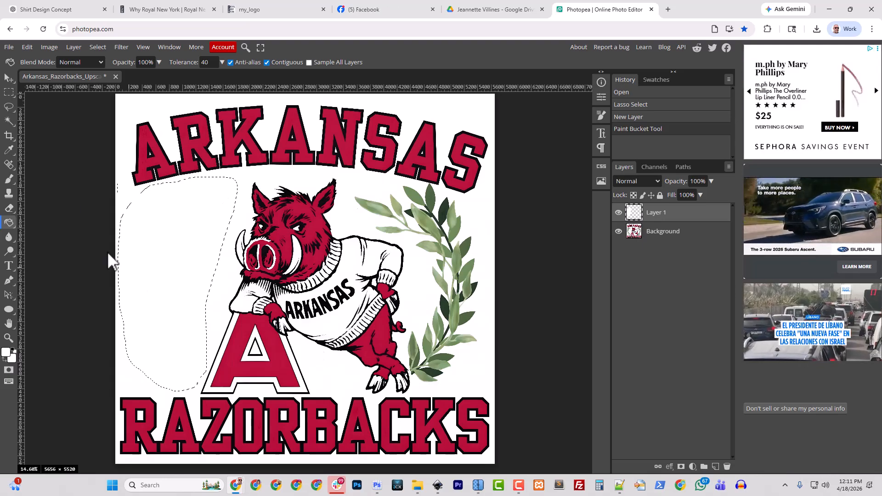
Step: Switch back to the Lasso and toggle Layer 1's visibility to compare the white cover-up with the original left branch
left_click(11, 106)
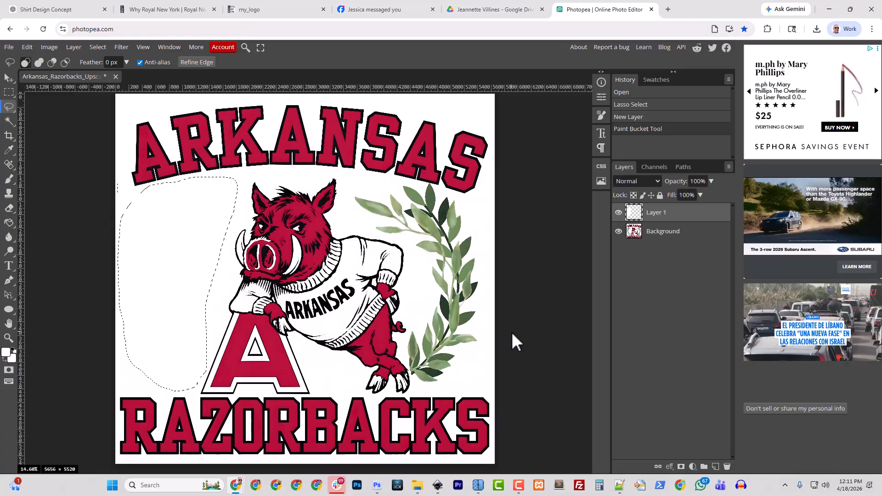
left_click(619, 213)
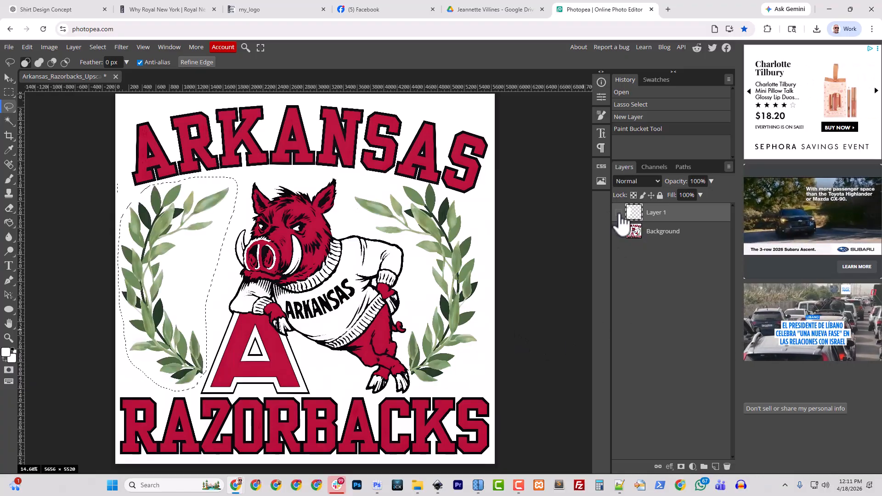
left_click(619, 213)
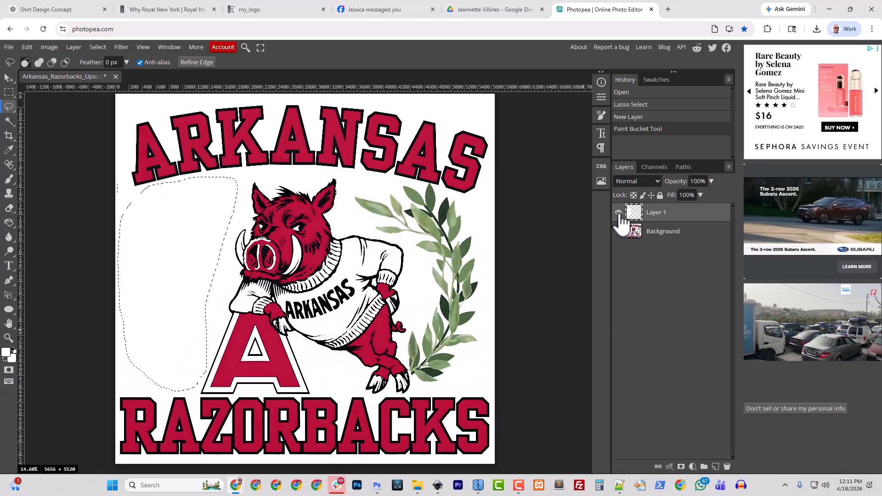
left_click(619, 213)
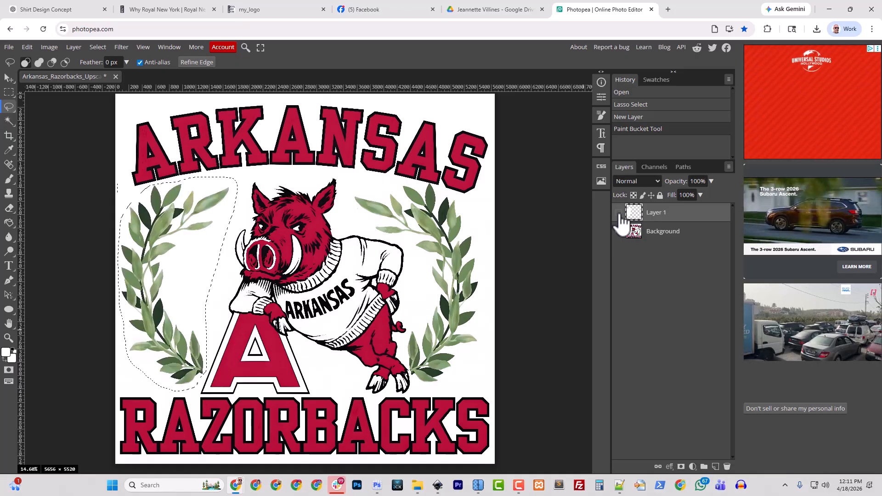
left_click(619, 212)
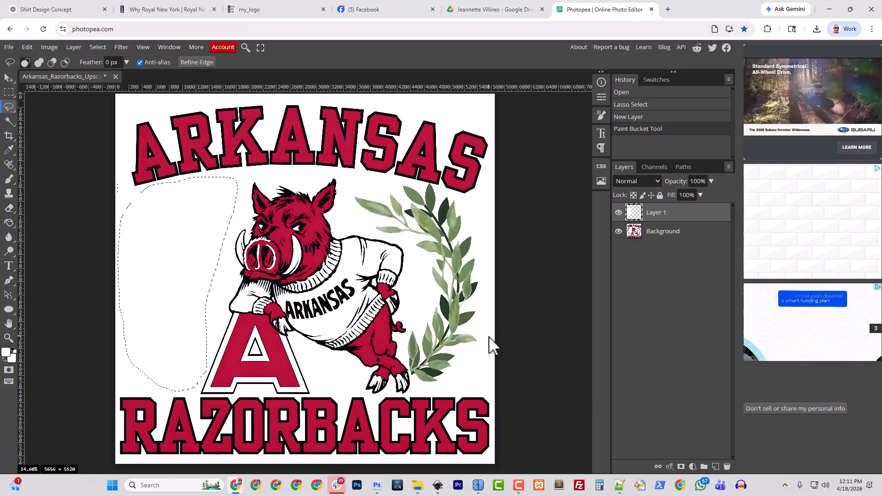
Step: Clear the selection and lasso the lower part of the right laurel branch, tracing closely between its stem and the hog's foot
key("ctrl+d")
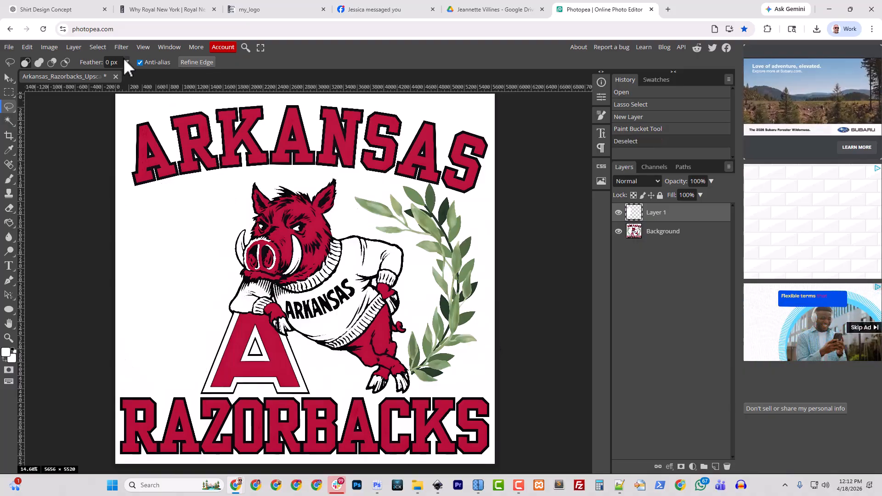
left_click(98, 47)
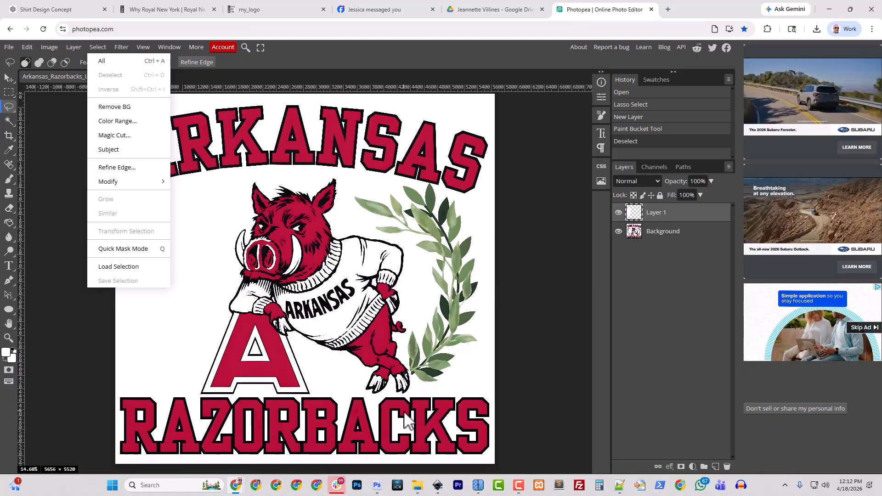
mouse_move(143, 47)
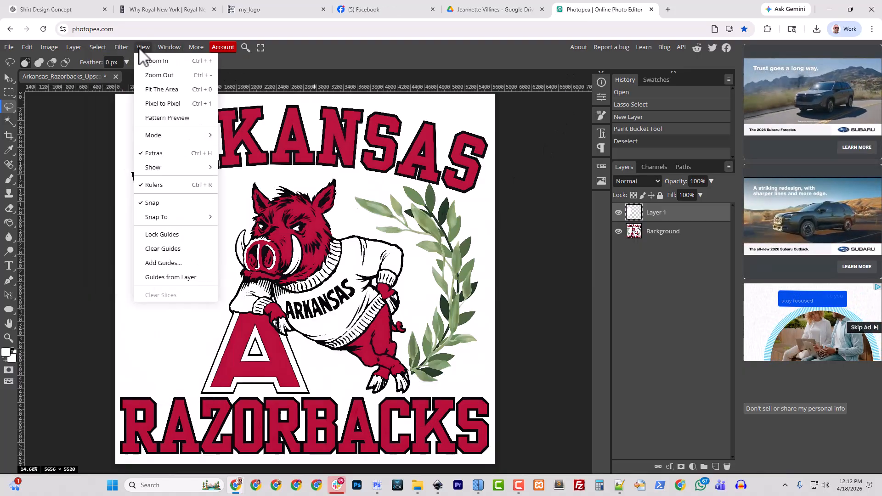
left_click(159, 63)
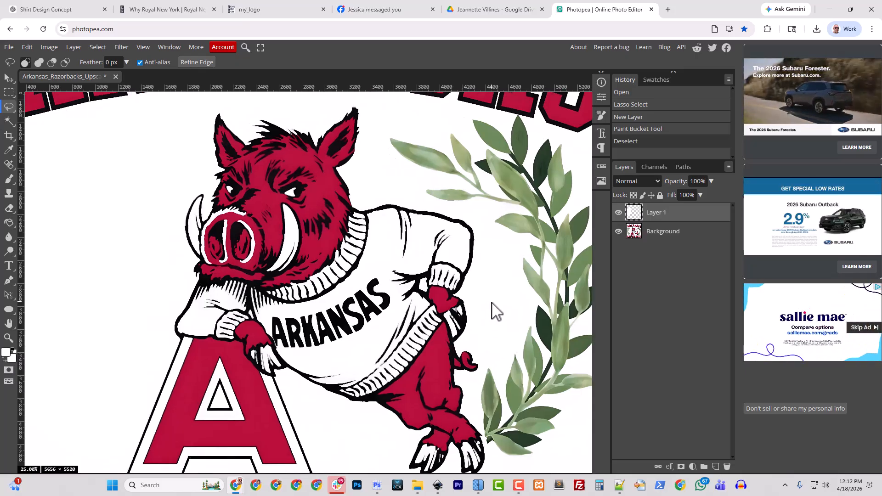
left_click_drag(502, 302, 378, 290)
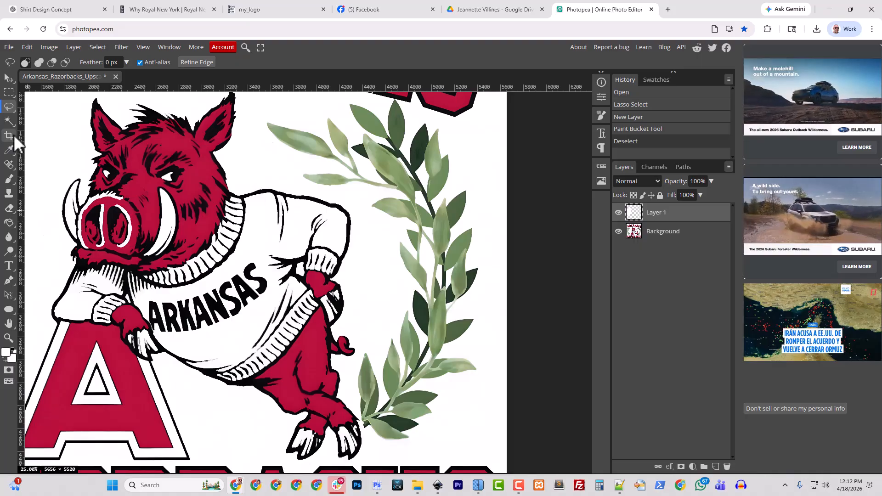
left_click_drag(380, 438, 372, 324)
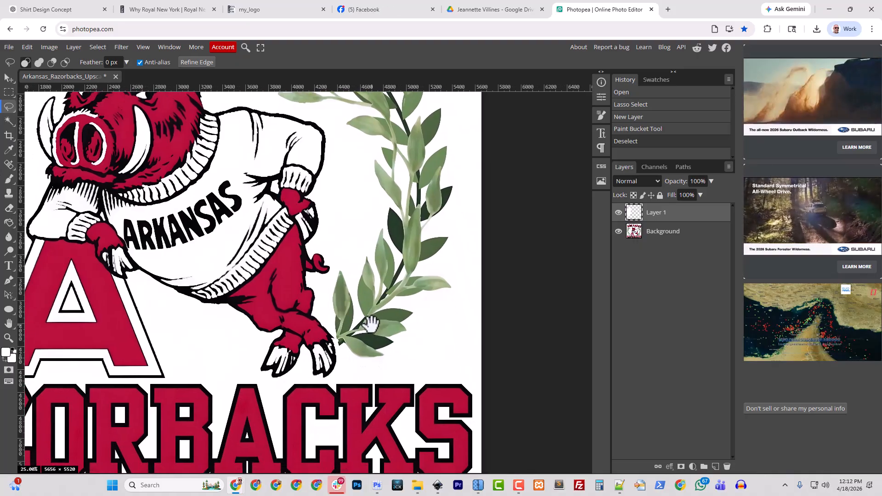
scroll(372, 324, "up", 3)
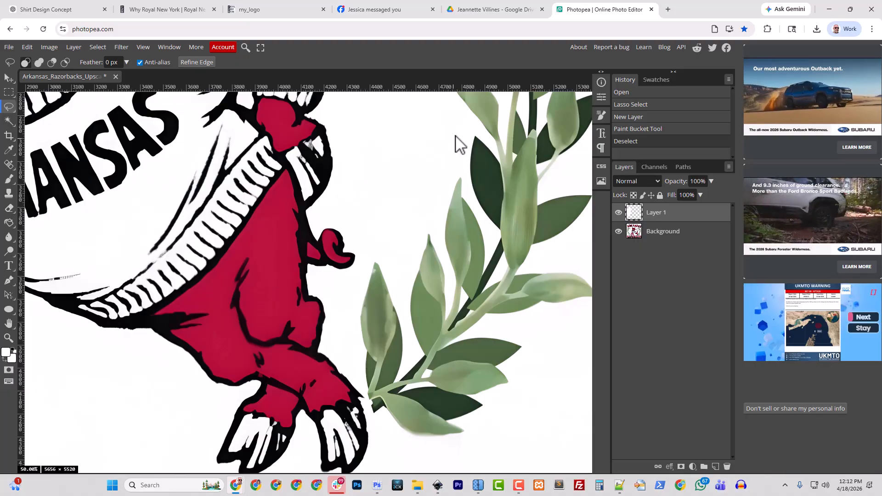
mouse_move(457, 132)
left_mouse_down()
mouse_move(448, 161)
mouse_move(377, 237)
left_mouse_up()
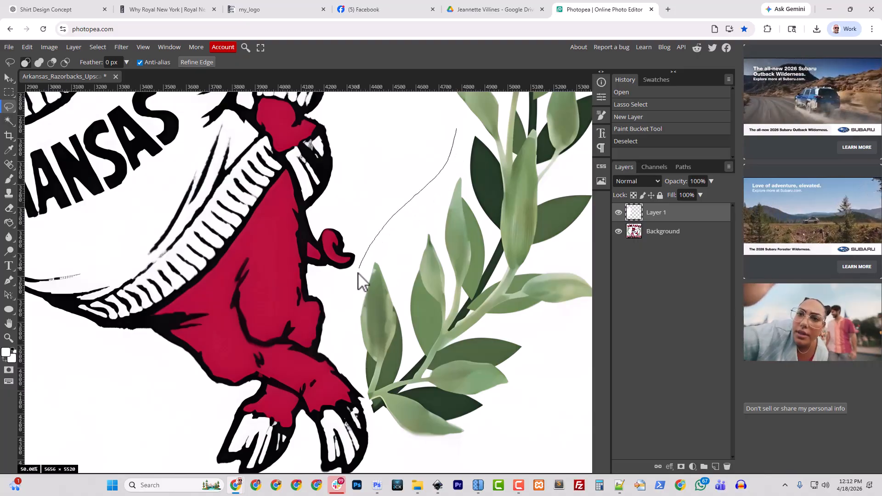
left_click_drag(358, 272, 350, 336)
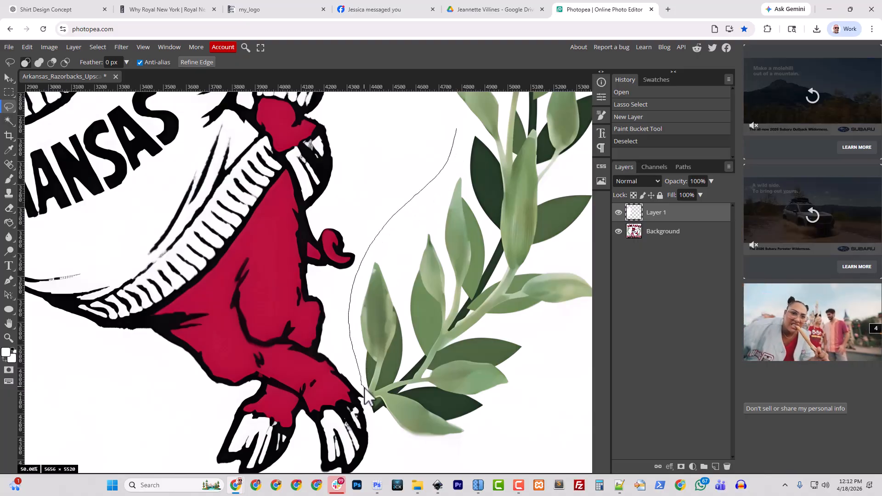
left_click_drag(367, 395, 368, 400)
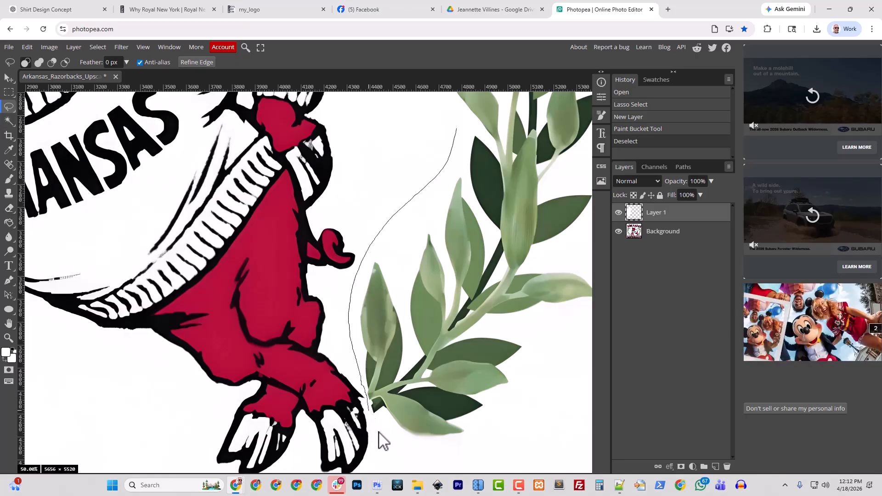
mouse_move(387, 442)
left_mouse_down()
mouse_move(451, 463)
mouse_move(503, 462)
mouse_move(564, 429)
mouse_move(586, 377)
mouse_move(551, 261)
left_mouse_up()
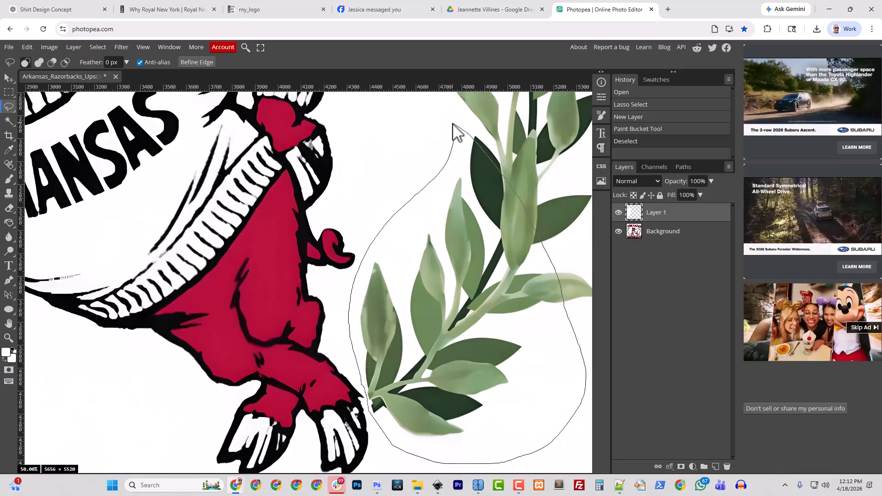
left_click_drag(453, 130, 459, 135)
Step: Add the middle section of the right laurel branch to the existing Lasso selection
left_click_drag(551, 225, 407, 311)
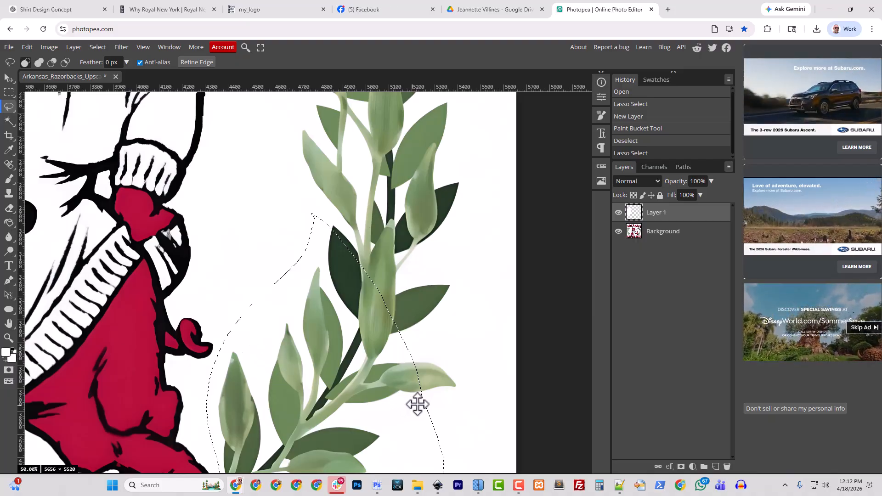
key("shift")
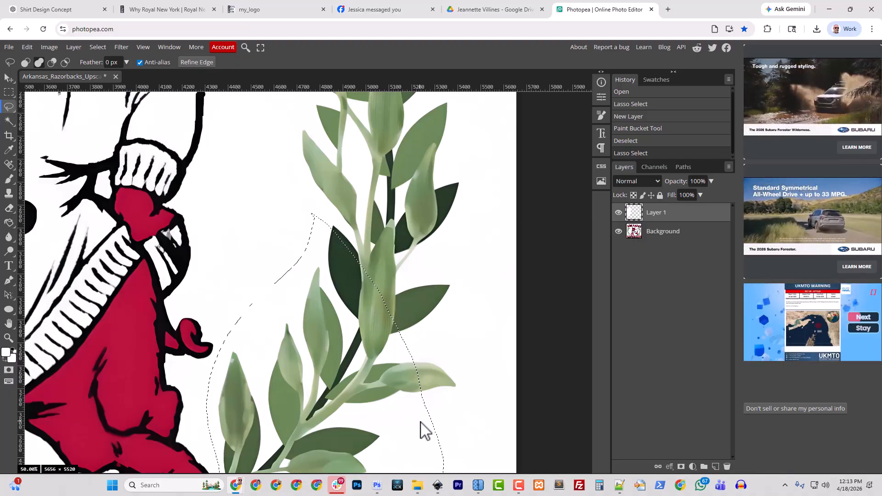
mouse_move(422, 422)
left_mouse_down()
mouse_move(451, 411)
mouse_move(479, 338)
mouse_move(492, 268)
mouse_move(490, 174)
left_mouse_up()
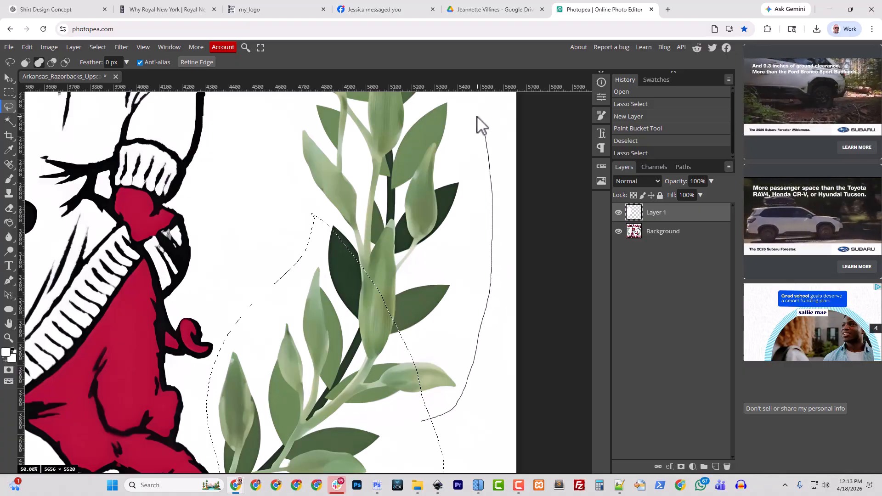
mouse_move(477, 117)
left_mouse_down()
mouse_move(365, 100)
mouse_move(327, 106)
mouse_move(289, 129)
mouse_move(275, 150)
mouse_move(272, 195)
mouse_move(305, 285)
left_mouse_up()
left_click_drag(340, 340, 344, 346)
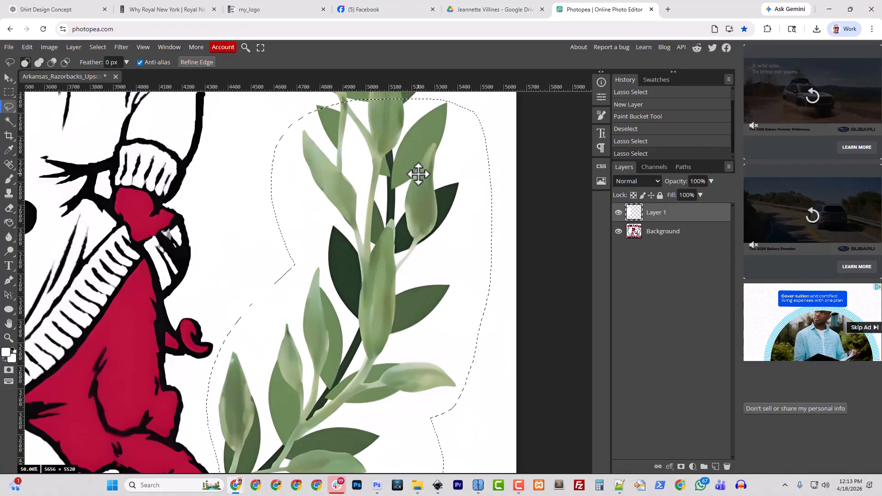
Step: Extend the Lasso selection over the upper leaves of the right laurel branch, passing between them and the ARKANSAS lettering
left_click_drag(418, 173, 460, 424)
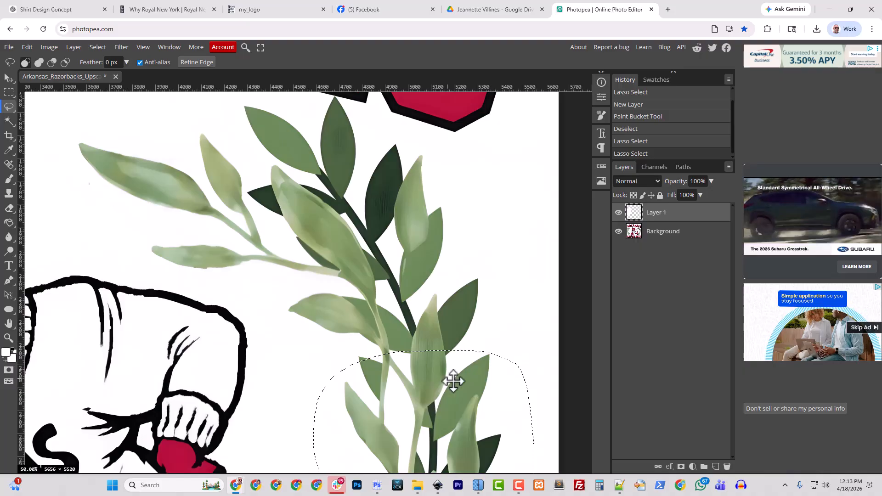
key("shift")
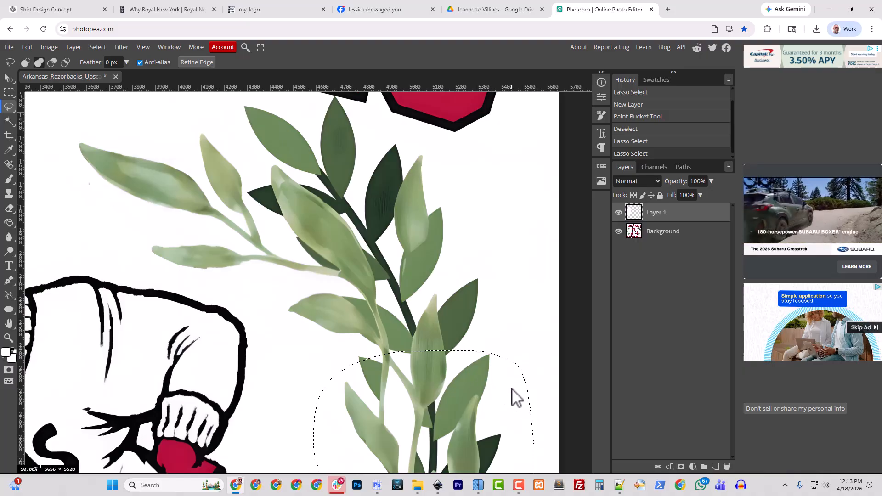
left_click_drag(512, 388, 495, 276)
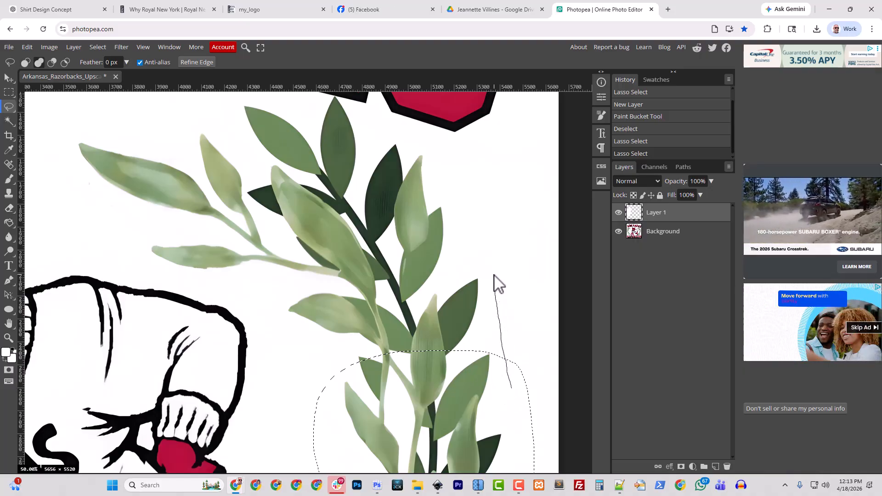
left_click_drag(482, 220, 469, 179)
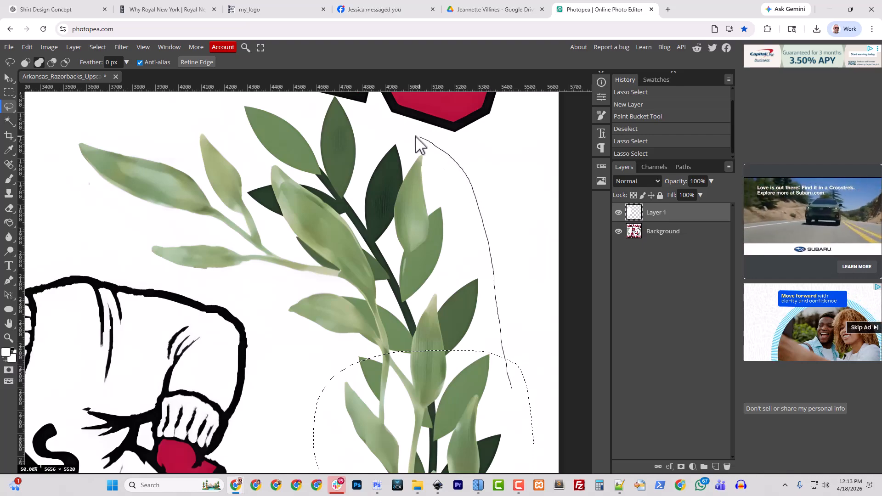
mouse_move(416, 136)
left_mouse_down()
mouse_move(362, 134)
mouse_move(273, 102)
mouse_move(228, 100)
mouse_move(92, 124)
mouse_move(71, 136)
mouse_move(56, 169)
mouse_move(71, 214)
mouse_move(116, 260)
mouse_move(262, 311)
mouse_move(304, 338)
mouse_move(344, 389)
mouse_move(390, 411)
left_mouse_up()
Step: Examine the selection edge up close at the top leaf beneath ARKANSAS, and shift the selection slightly down and to the left
left_click_drag(374, 158, 377, 299)
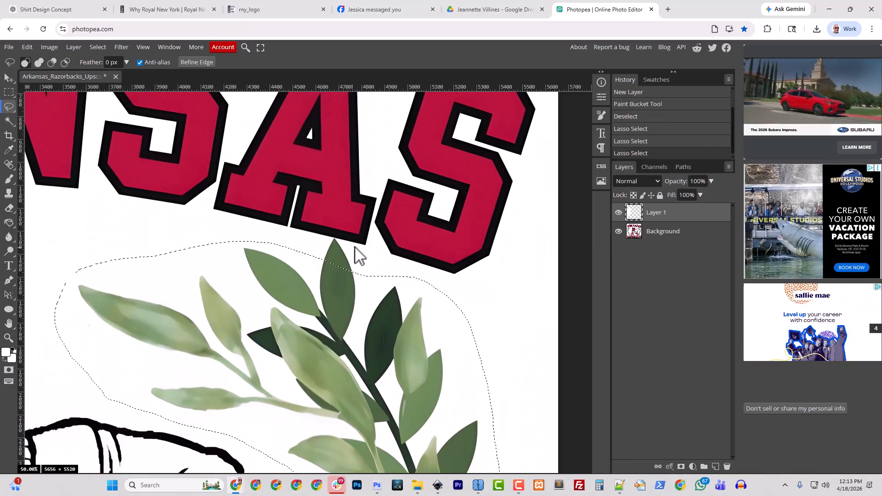
key("ctrl+plus")
key("ctrl+plus")
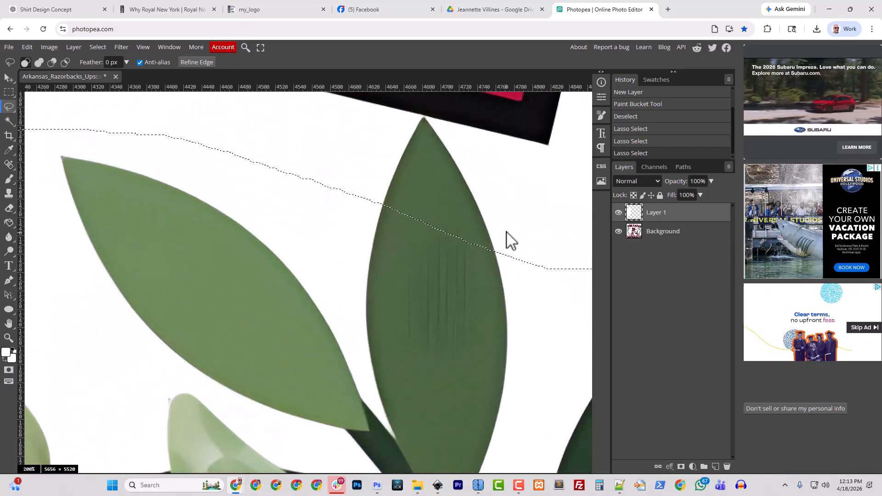
key("ctrl+minus")
key("ctrl+minus")
key("ctrl+minus")
key("ctrl+minus")
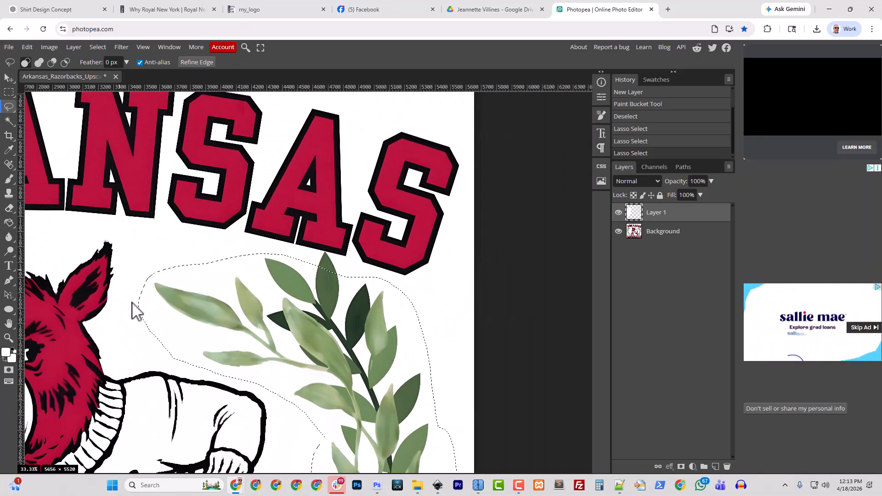
left_click_drag(380, 299, 372, 309)
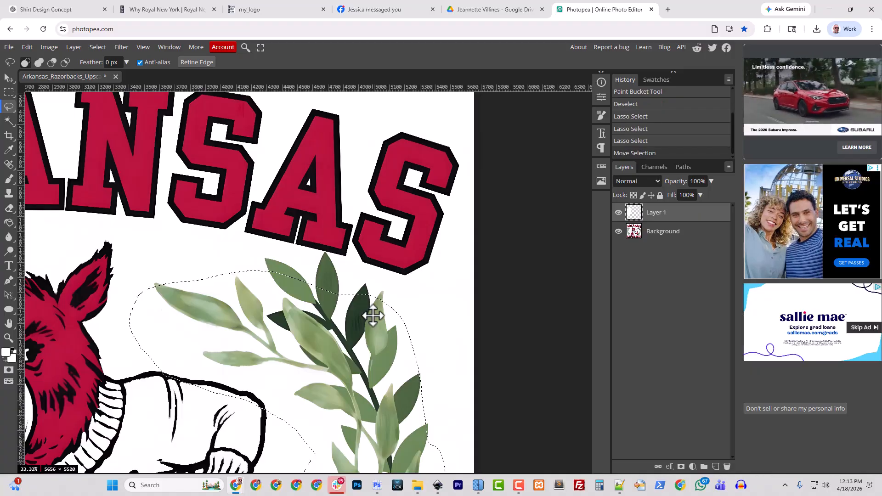
Step: Undo the selection shift and add the tip of the top leaf beneath ARKANSAS to the Lasso selection
key("ctrl+z")
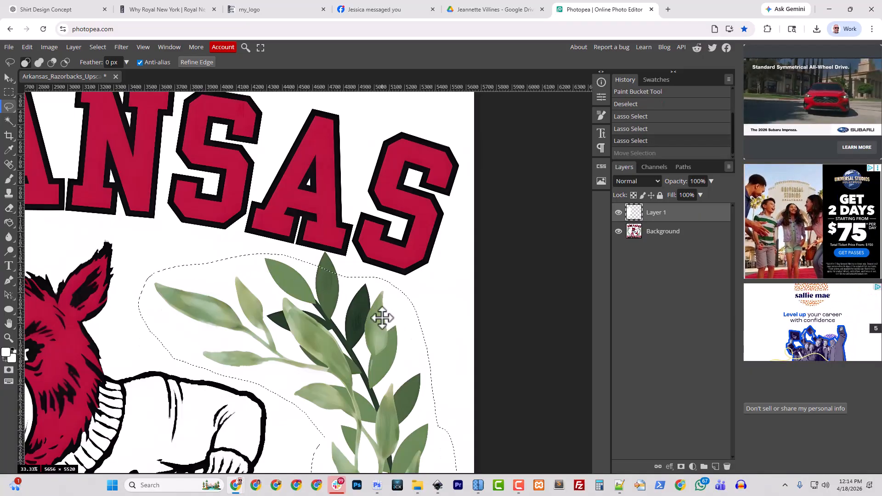
scroll(382, 318, "up", 8)
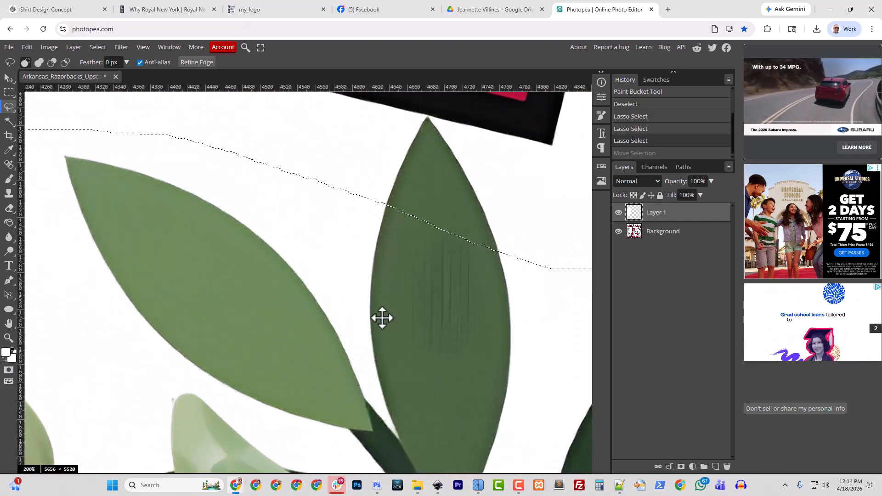
left_click_drag(561, 163, 451, 242)
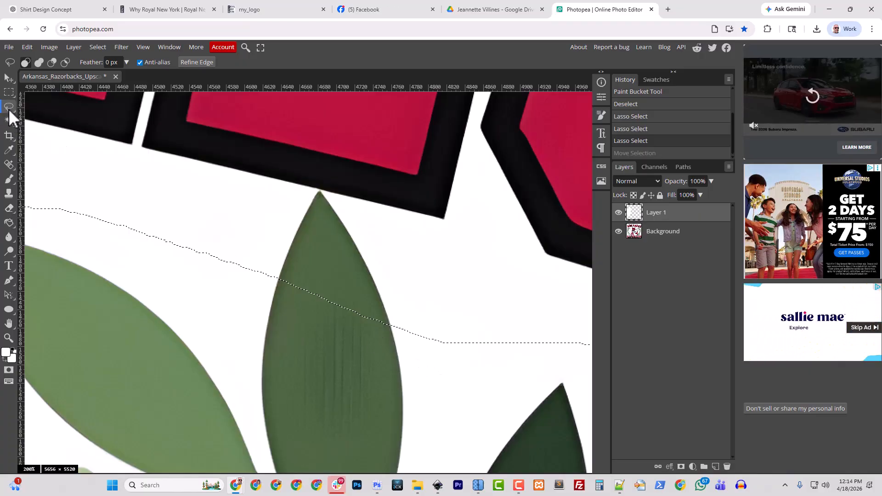
mouse_move(415, 348)
left_mouse_down()
mouse_move(384, 263)
mouse_move(324, 192)
left_mouse_up()
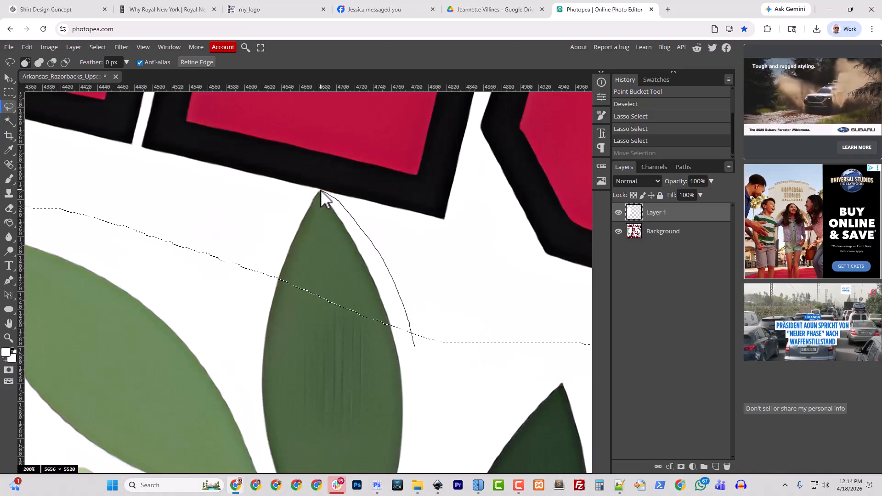
mouse_move(321, 190)
left_mouse_down()
mouse_move(273, 215)
mouse_move(244, 268)
mouse_move(244, 322)
mouse_move(337, 418)
left_mouse_up()
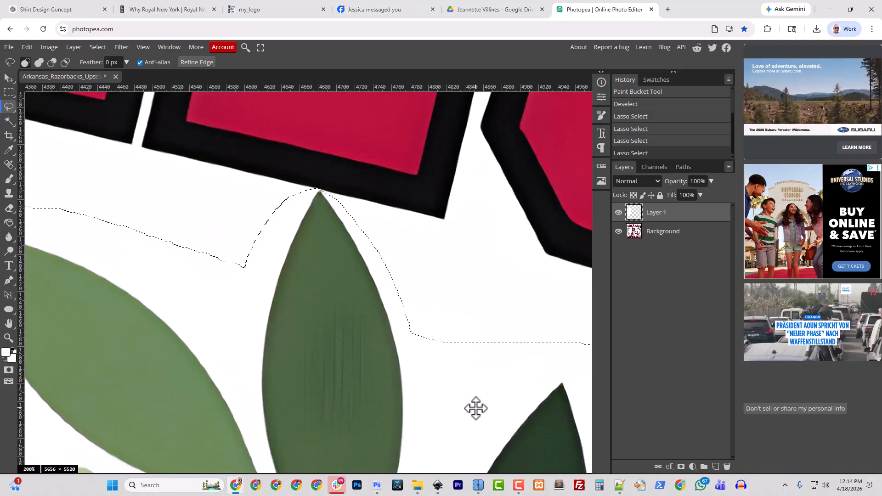
Step: Fill the selected right laurel branch with white on Layer 1 using the Paint Bucket, after comparing the artwork with that layer hidden and shown
key("ctrl+minus")
key("ctrl+minus")
key("ctrl+minus")
key("ctrl+minus")
key("ctrl+minus")
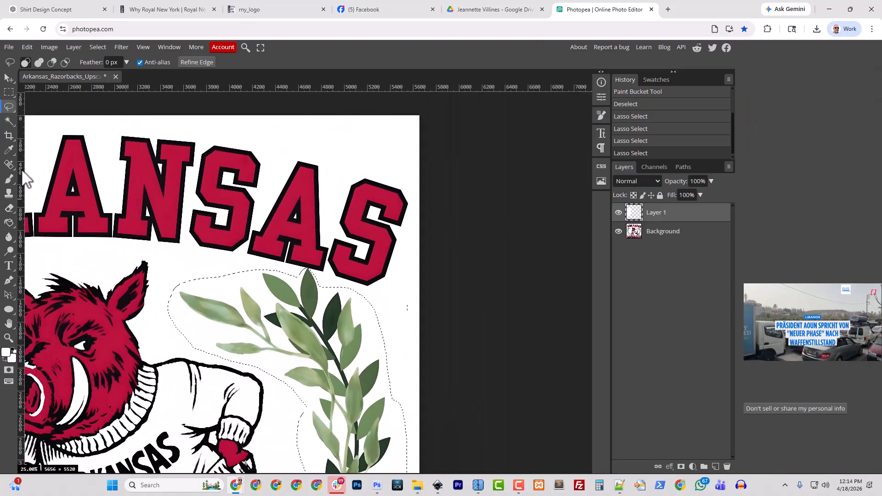
left_click(8, 222)
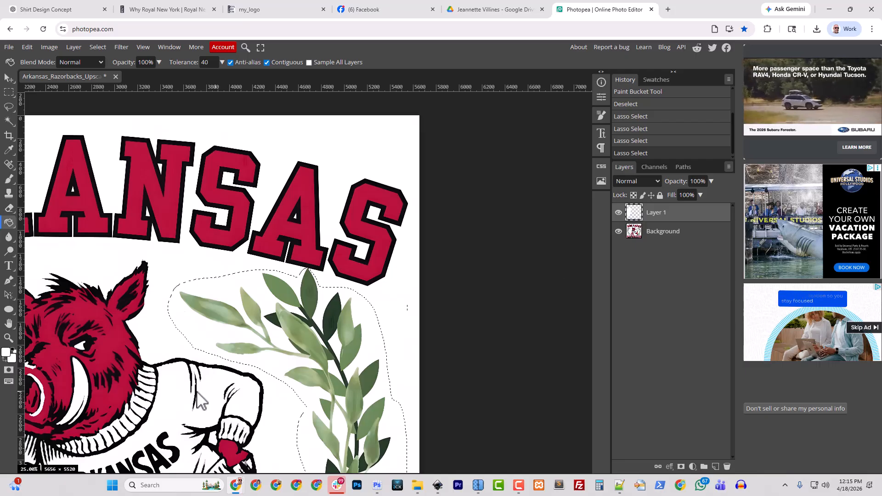
left_click_drag(192, 377, 421, 305)
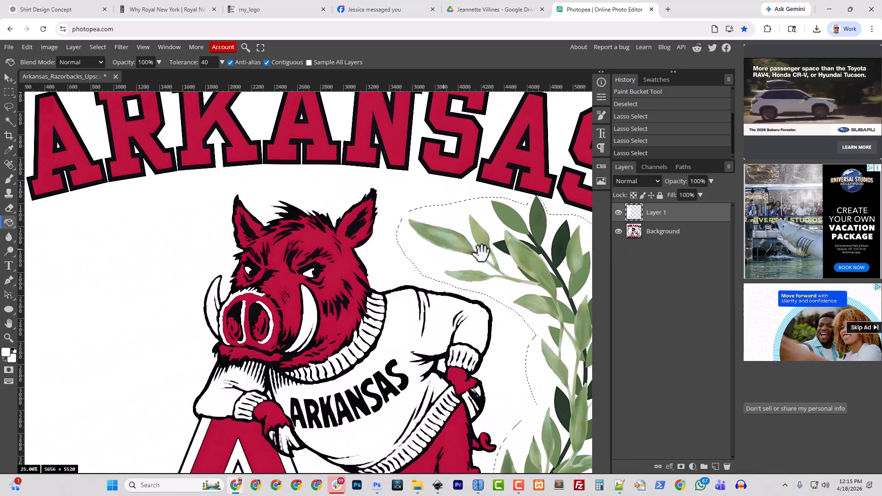
left_click(619, 213)
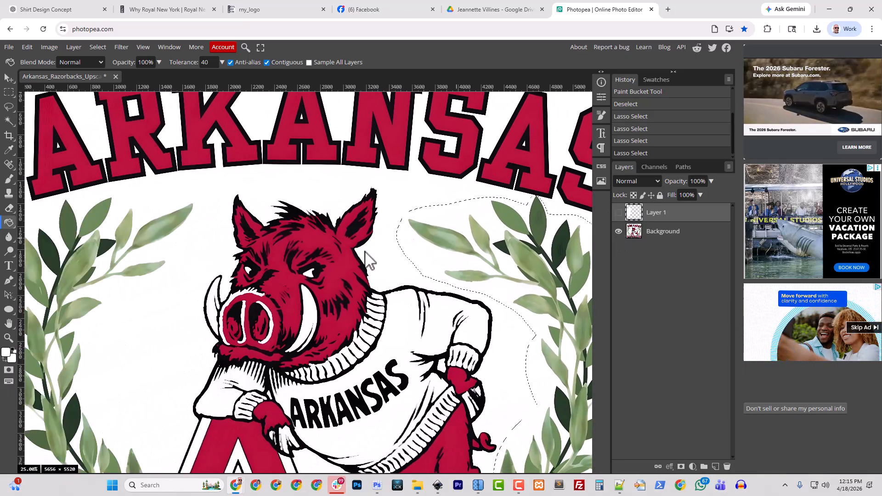
left_click(619, 213)
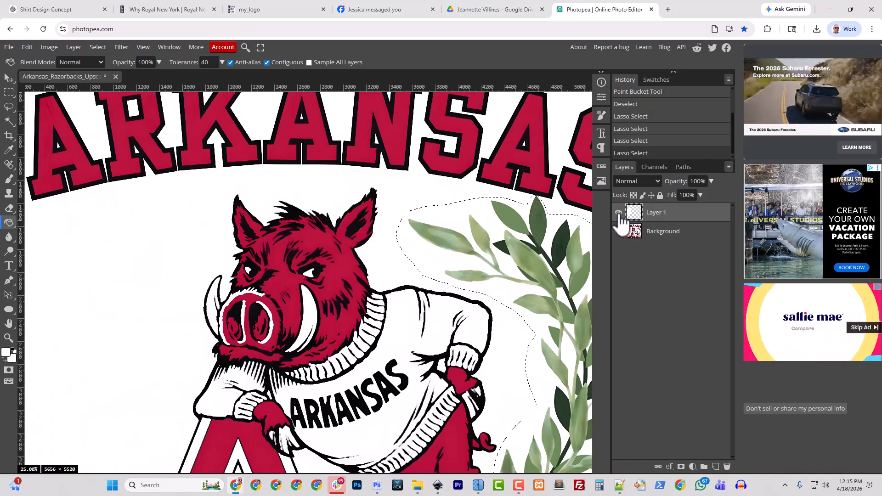
scroll(475, 365, "right", 5)
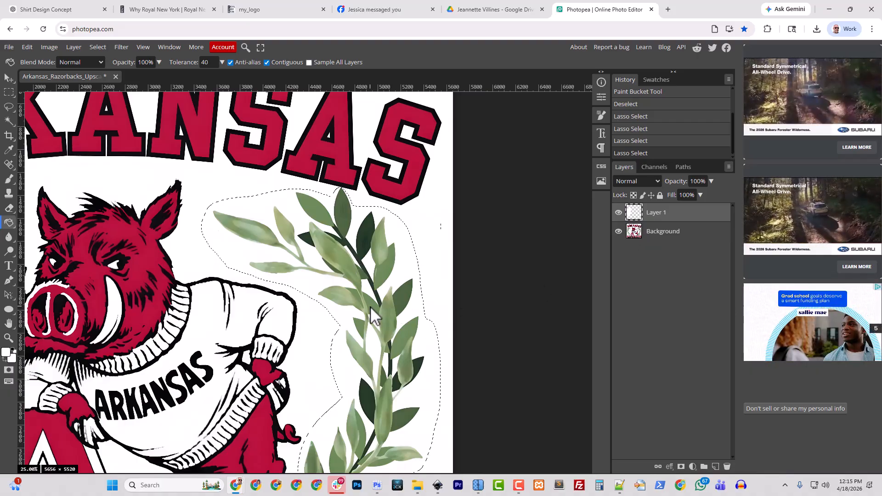
left_click(399, 363)
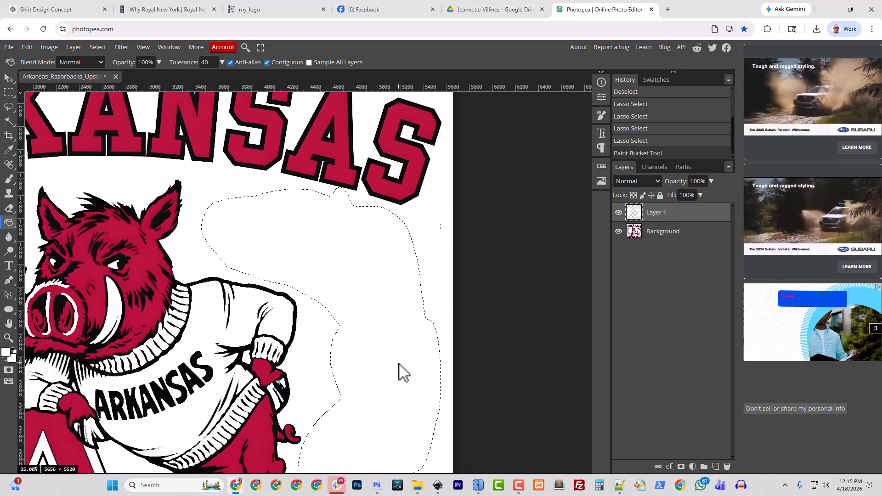
Step: Rename Layer 1 as Mask and clear the selection around the right laurel branch
double_click(665, 216)
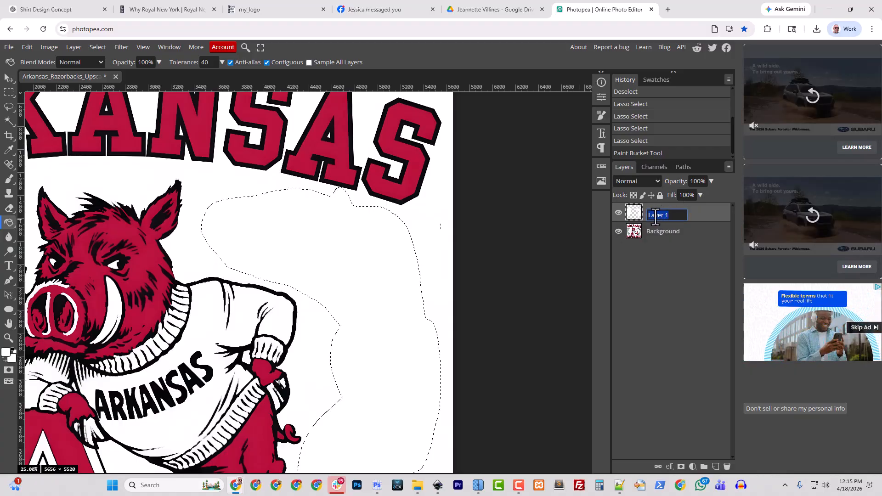
type("Mask")
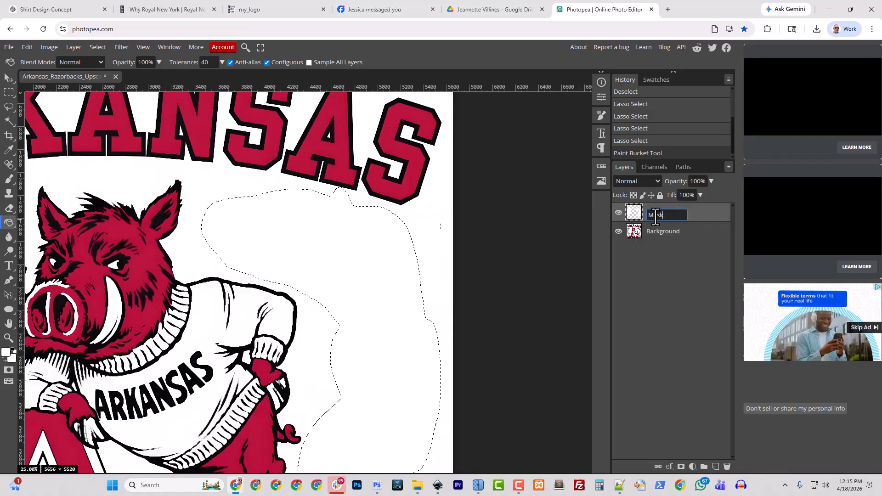
key("Return")
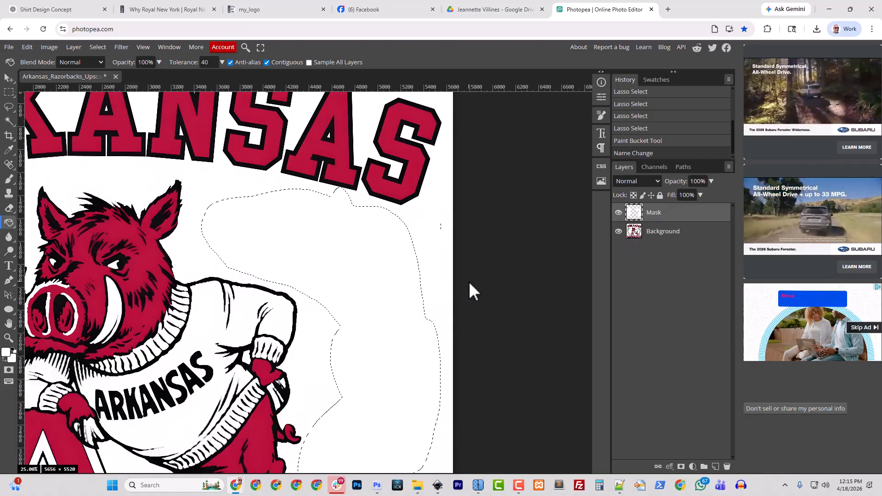
key("ctrl+d")
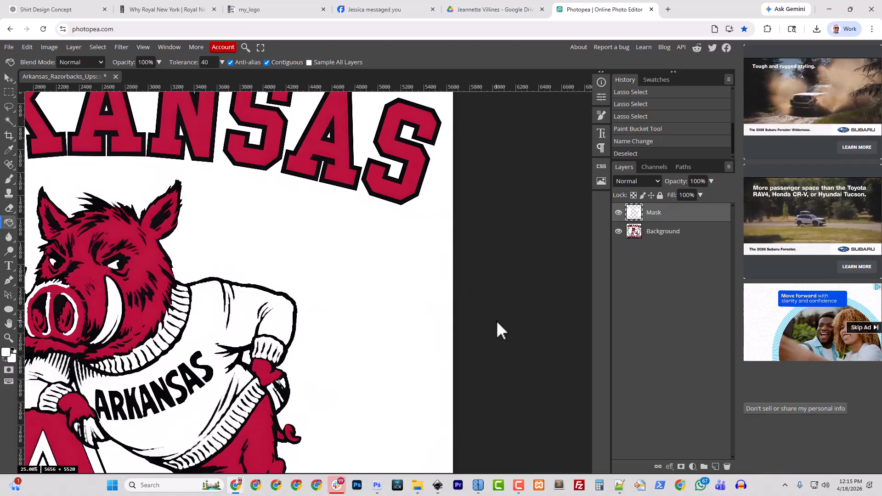
Step: Compare the artwork with the Mask layer hidden and shown, and examine the hog, the letter A and the lettering up close
key("ctrl+minus")
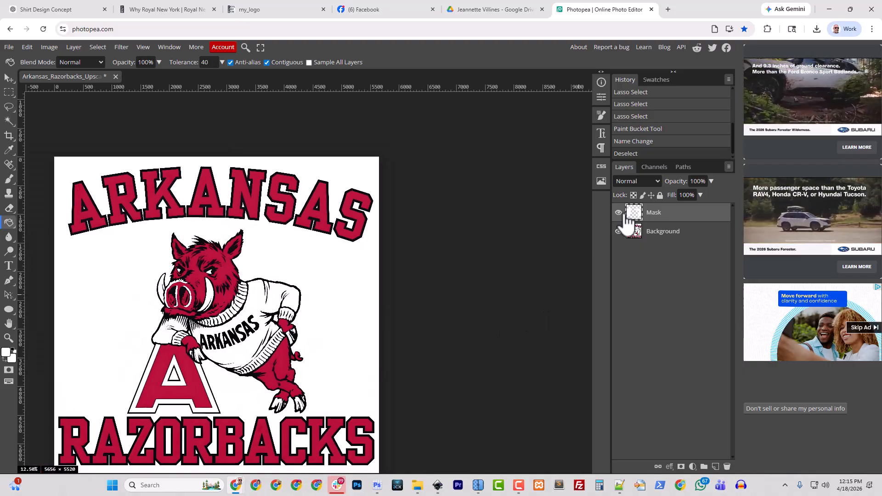
left_click(619, 212)
left_click(619, 213)
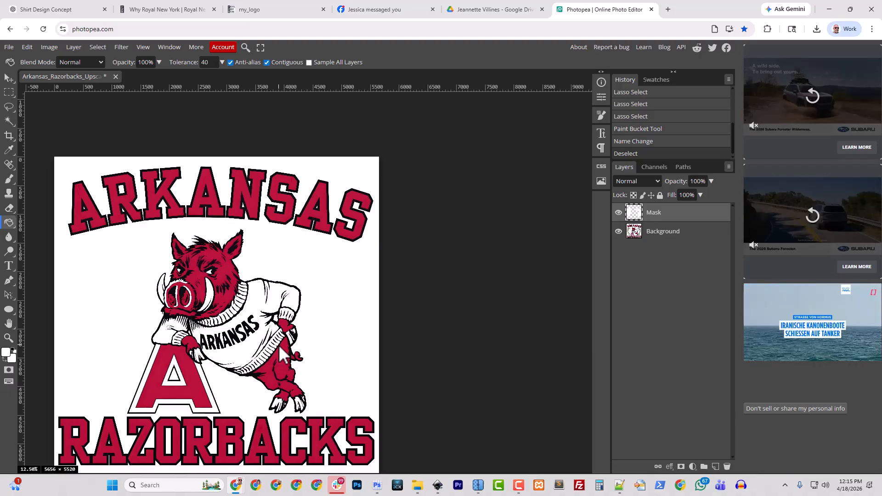
scroll(278, 345, "up", 2)
scroll(280, 354, "up", 1)
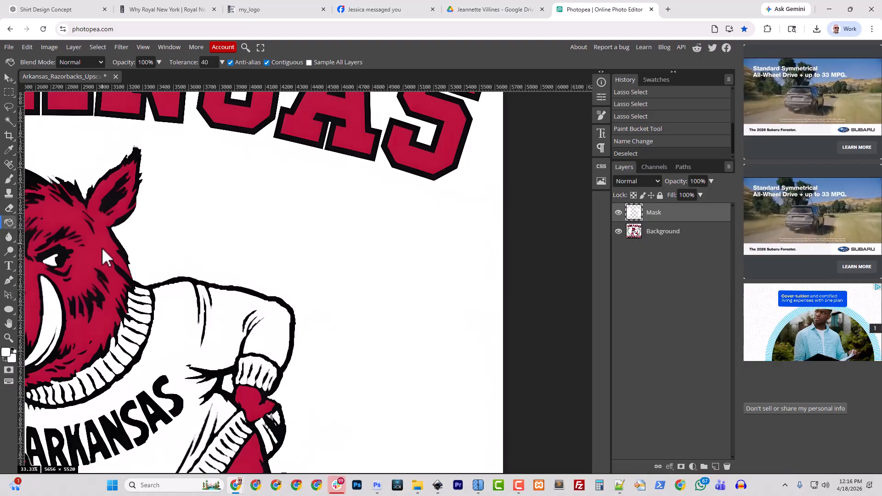
left_click_drag(169, 262, 359, 120)
left_click_drag(274, 304, 402, 168)
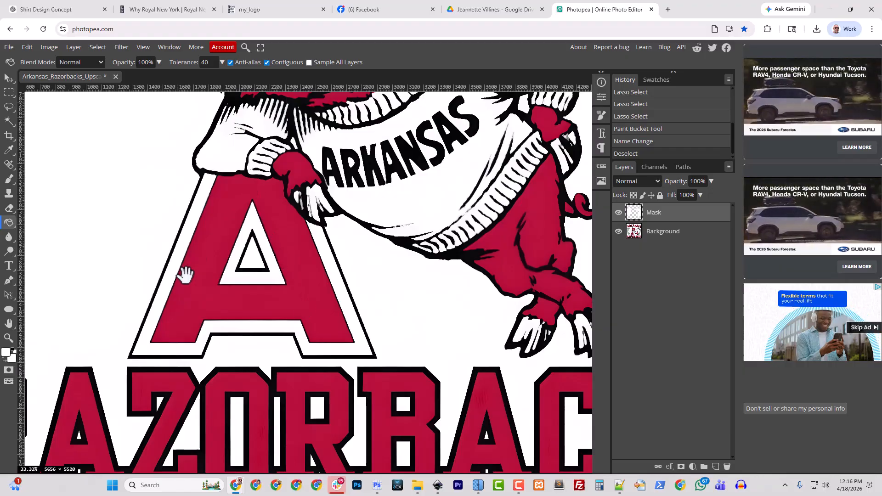
left_click_drag(213, 385, 282, 384)
scroll(282, 384, "down", 4)
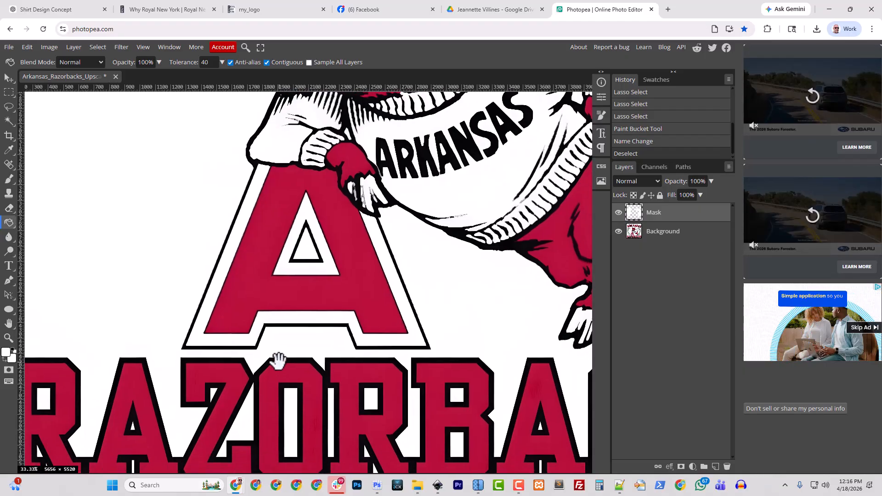
scroll(278, 361, "down", 1)
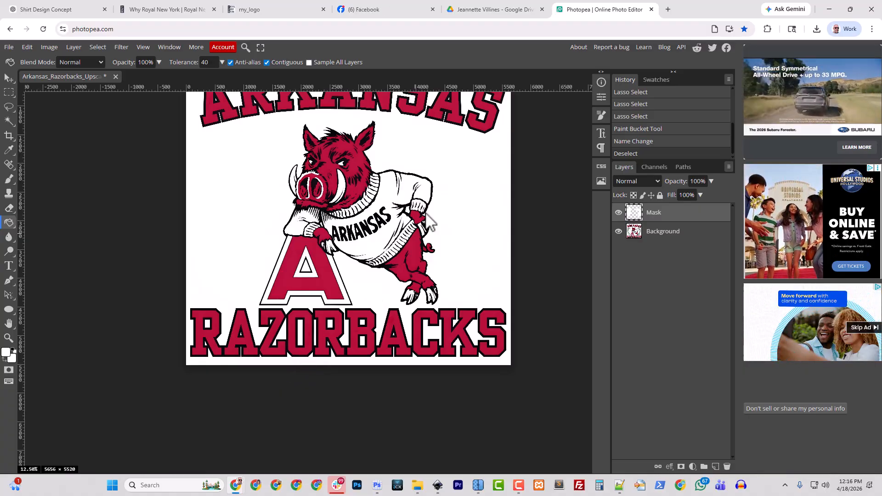
left_click_drag(397, 170, 404, 230)
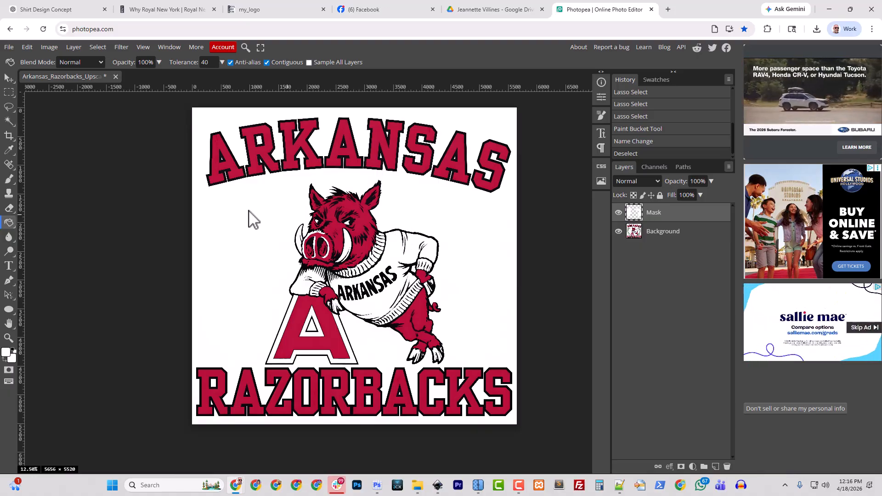
Step: Set the Magic Wand to sample all layers and select the white background around the artwork, checking it against the Mask layer
left_click(7, 122)
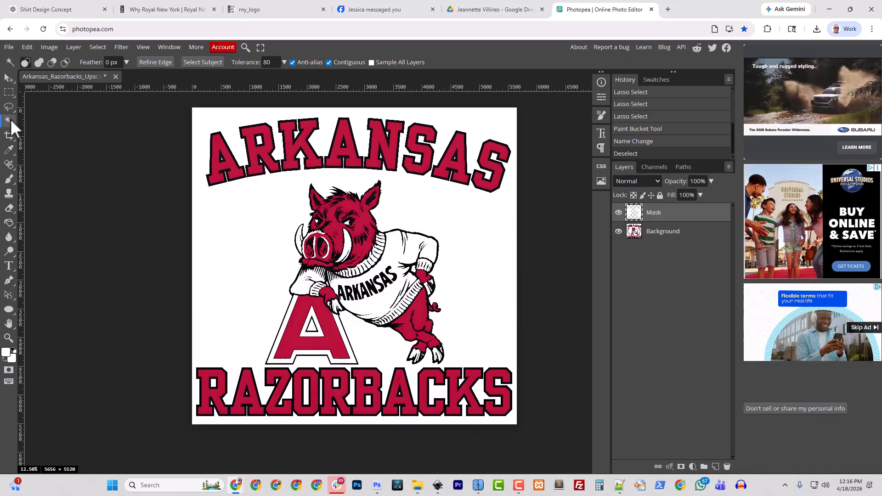
left_click(462, 233)
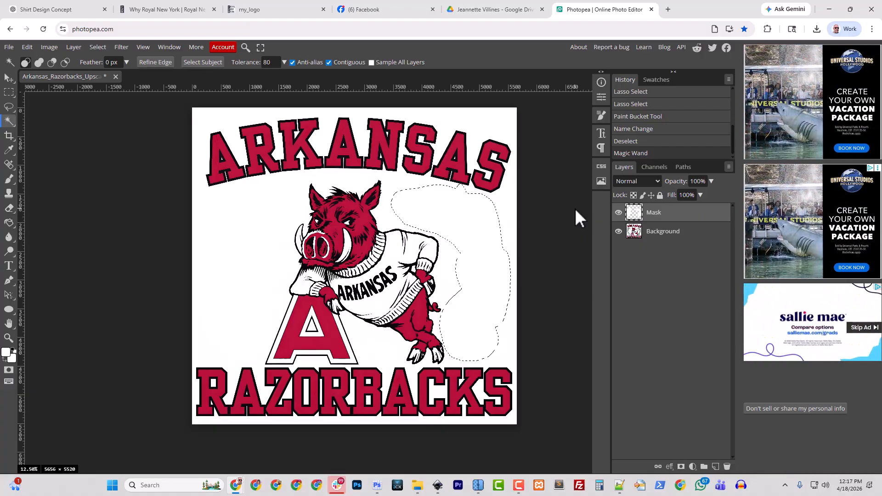
key("ctrl+d")
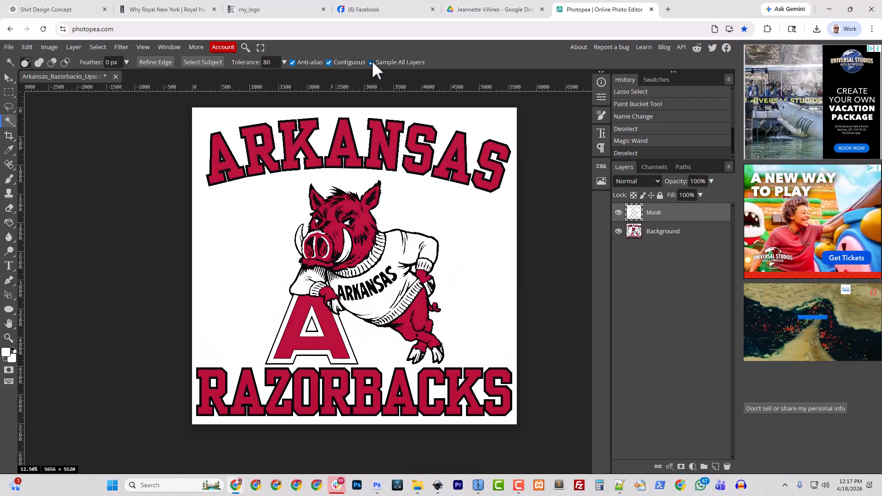
left_click(456, 227)
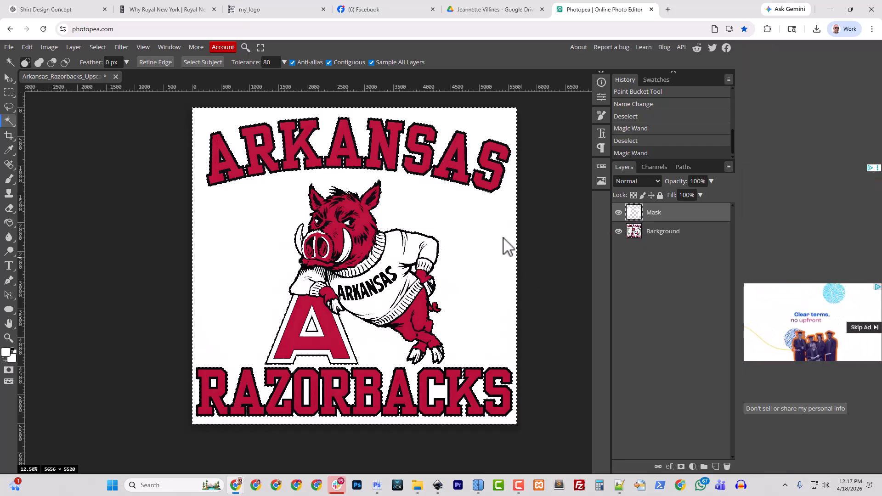
left_click(619, 213)
left_click(618, 213)
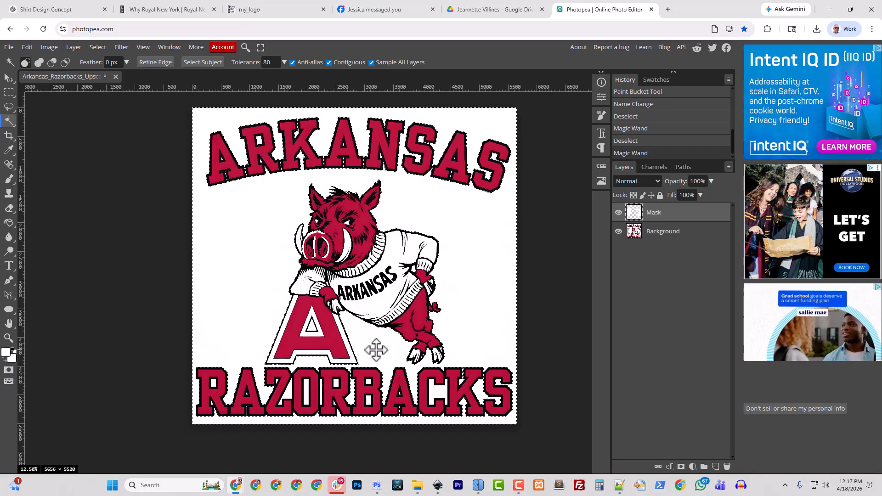
Step: Try to add the white triangle inside the A and small white gaps near the hog's sleeves to the Magic Wand selection
left_click(312, 324)
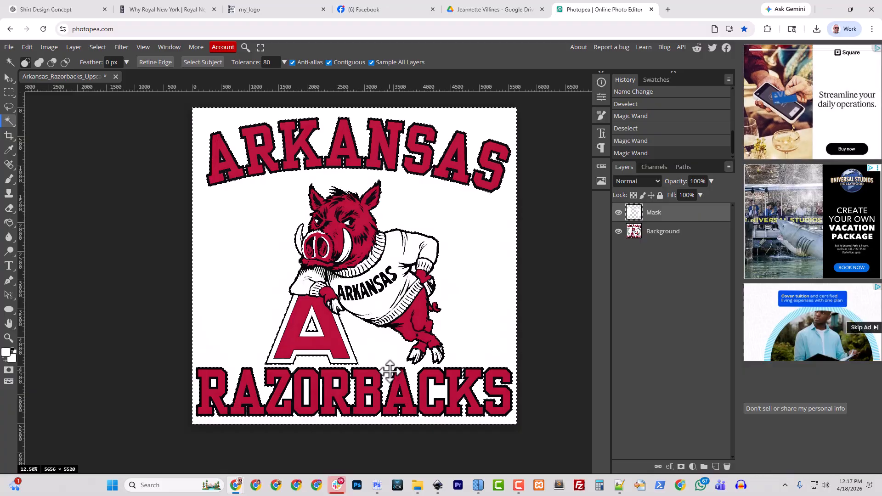
key("ctrl+plus")
key("ctrl+plus")
key("ctrl+plus")
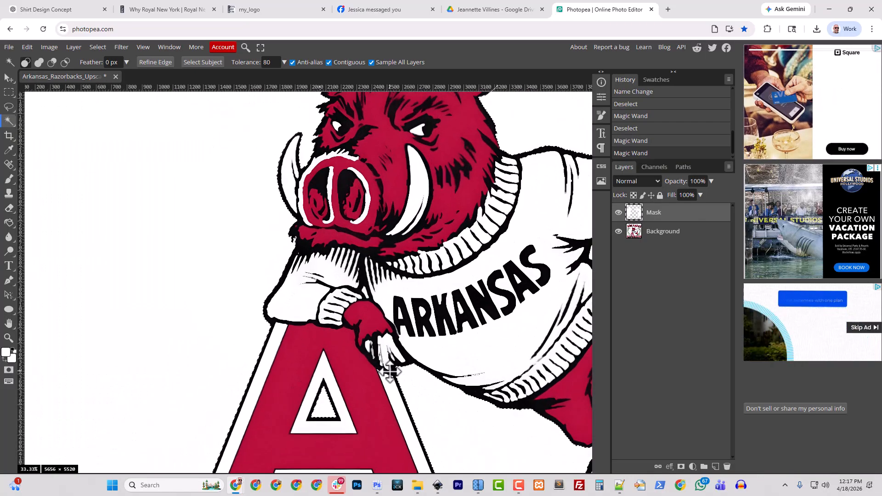
left_click(366, 291, "shift")
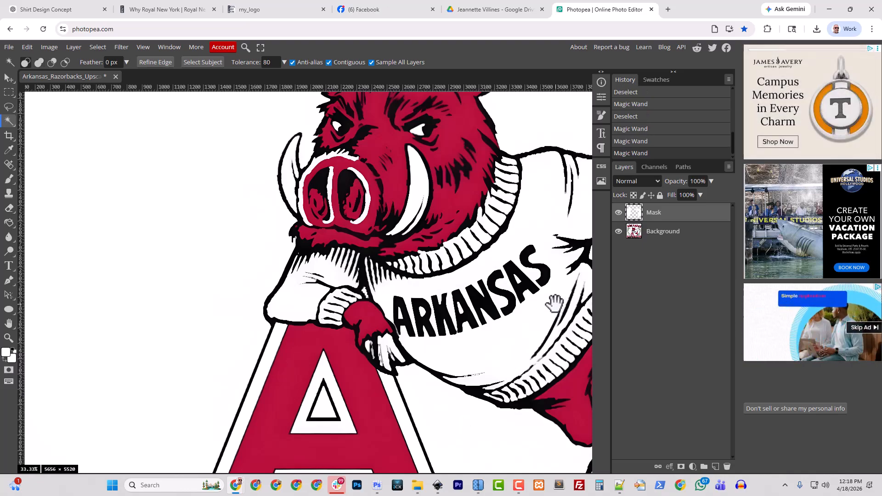
left_click_drag(555, 299, 422, 315)
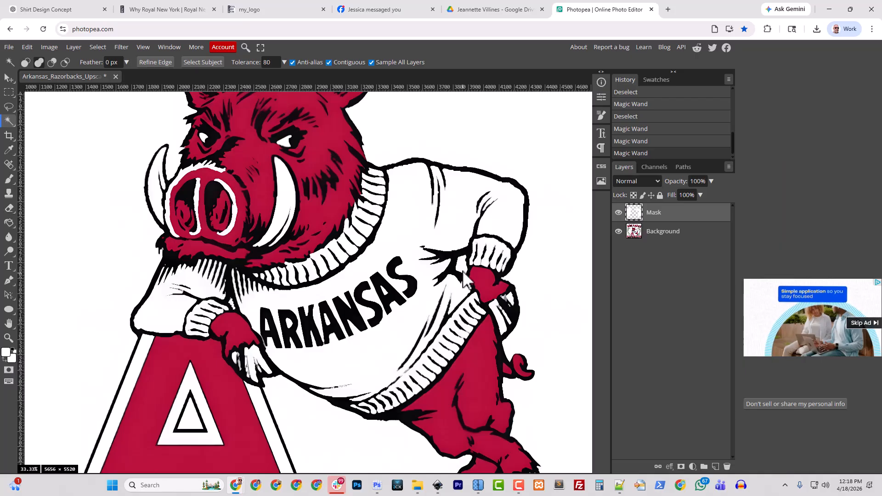
left_click(462, 261, "shift")
Step: Reselect the white background outside the hog and lettering with the Magic Wand
scroll(461, 261, "down", 3)
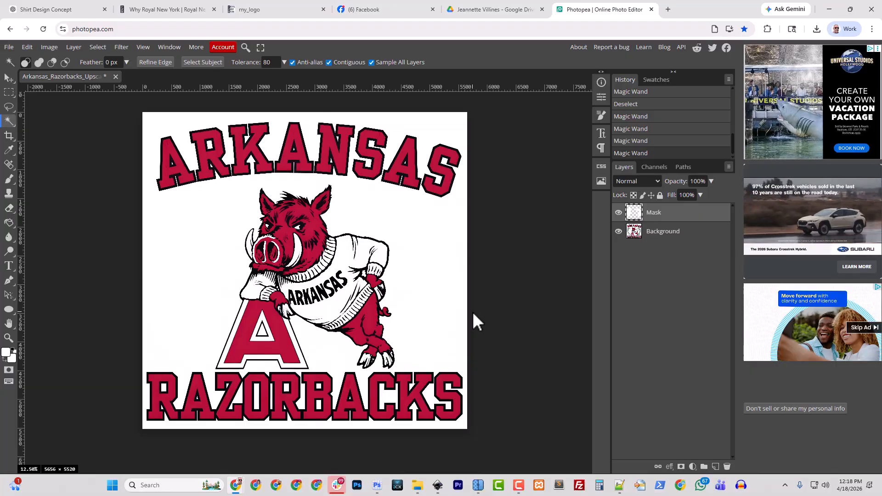
scroll(473, 314, "up", 2)
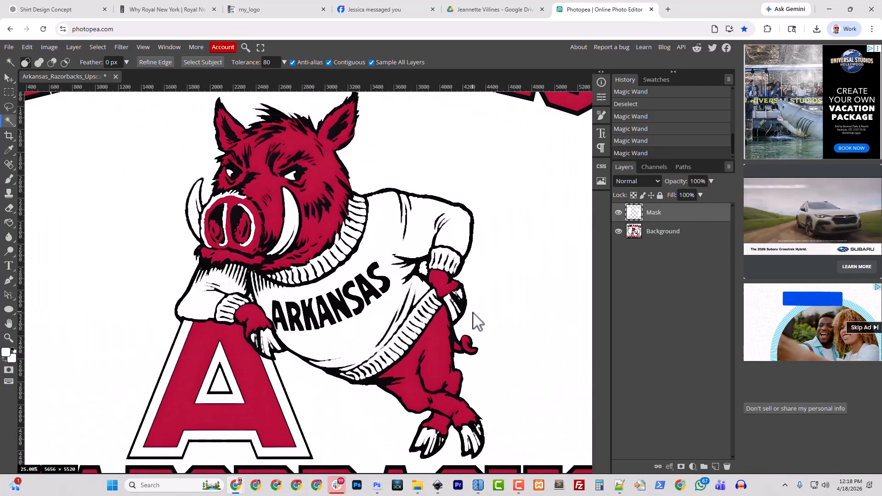
left_click(511, 298)
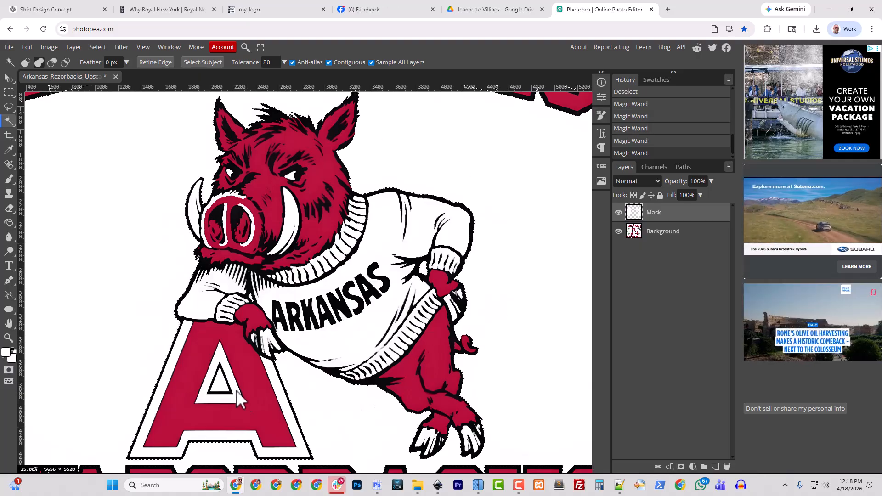
Step: Add the white triangle inside the large A and the enclosed white areas of the ARKANSAS letters to the Magic Wand selection
left_click(219, 382, "shift")
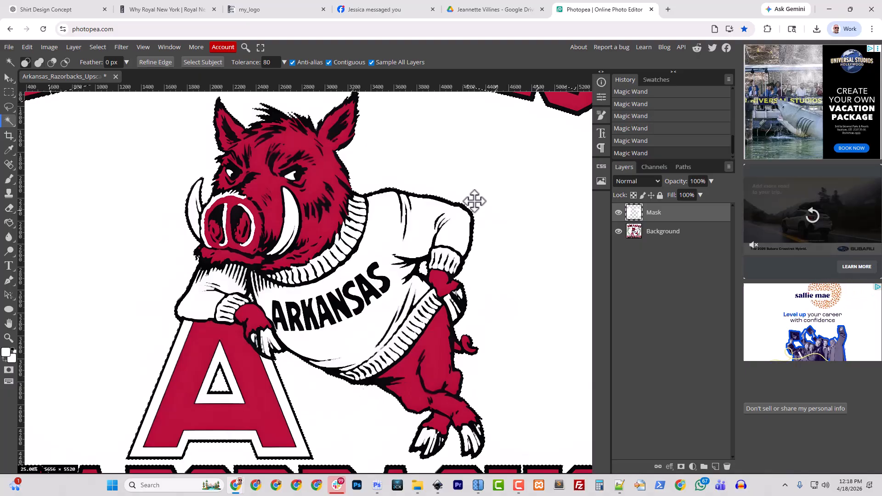
left_click_drag(493, 176, 426, 336)
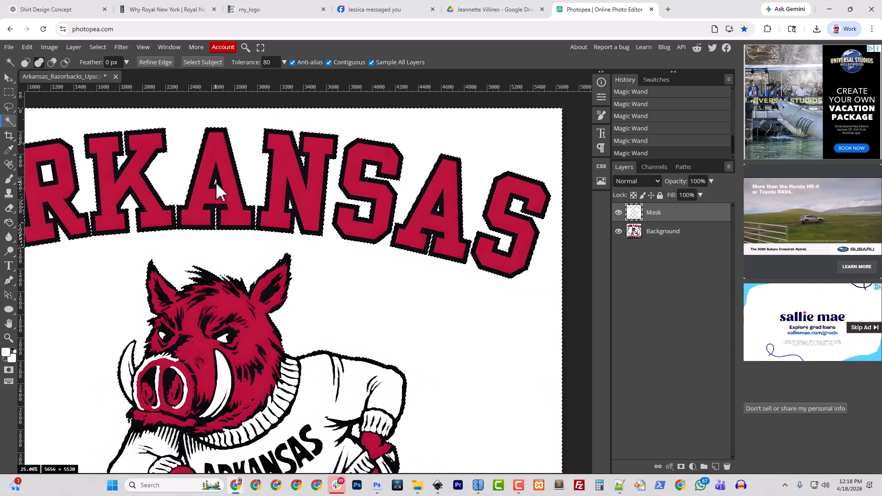
left_click_drag(156, 246, 317, 232)
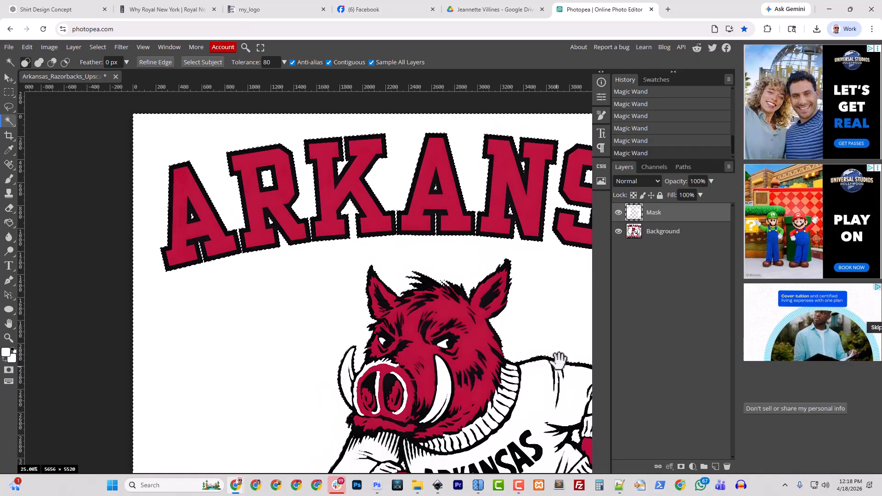
Step: Add the enclosed white areas within the RAZORBACKS letters to the Magic Wand selection
left_click_drag(552, 340, 392, 156)
left_click_drag(506, 368, 652, 189)
left_click_drag(242, 381, 396, 359)
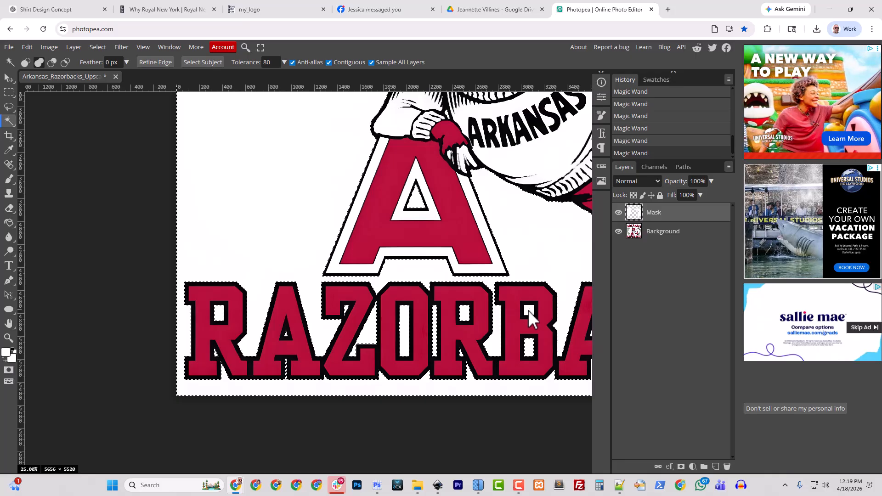
left_click_drag(514, 358, 303, 355)
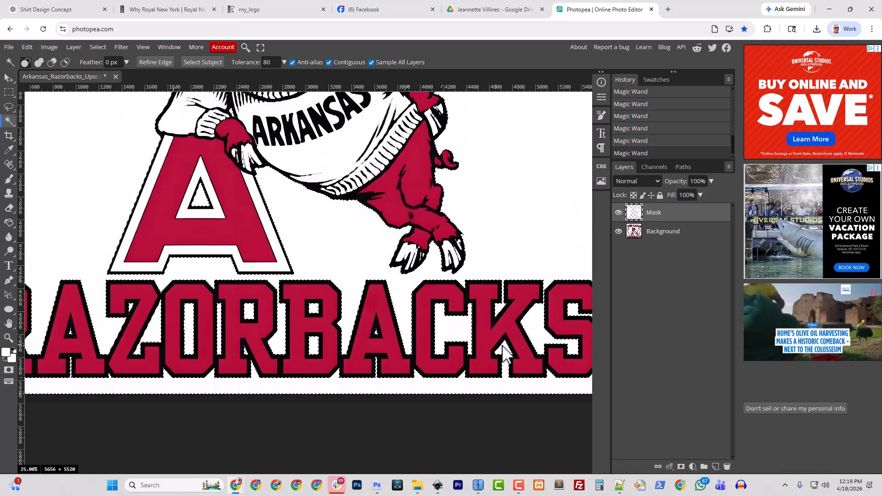
left_click_drag(522, 339, 433, 340)
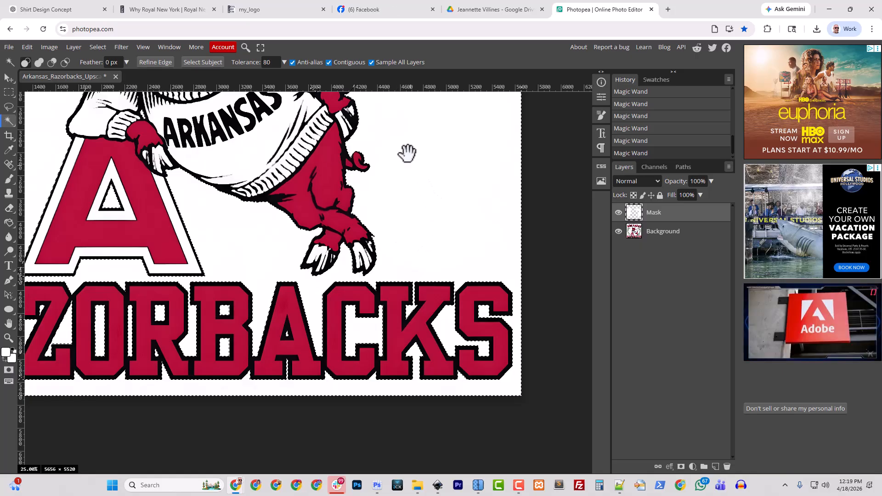
Step: Examine the background selection's edge up close around the hog's ears, hair and brow
left_click_drag(403, 127, 473, 412)
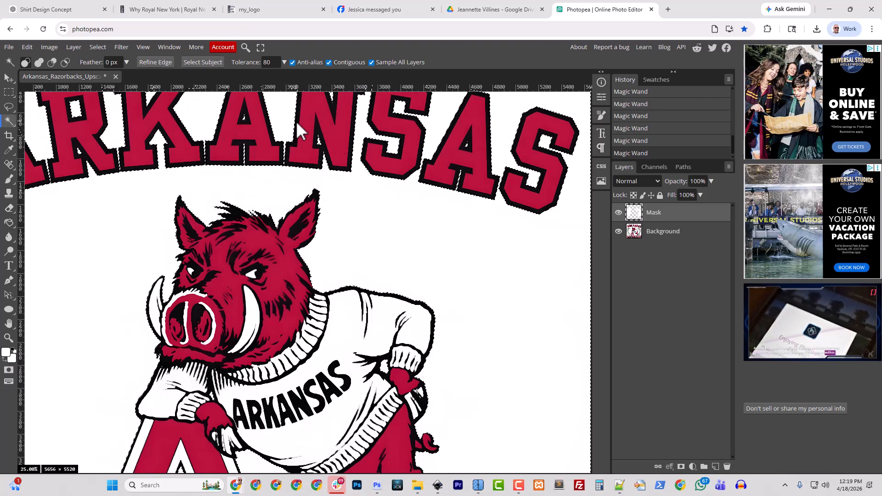
scroll(295, 121, "up", 2)
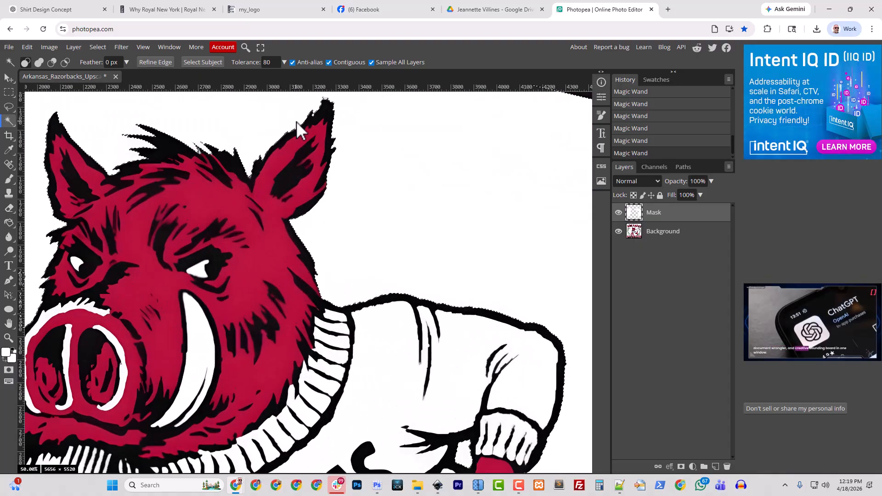
left_click_drag(361, 133, 394, 299)
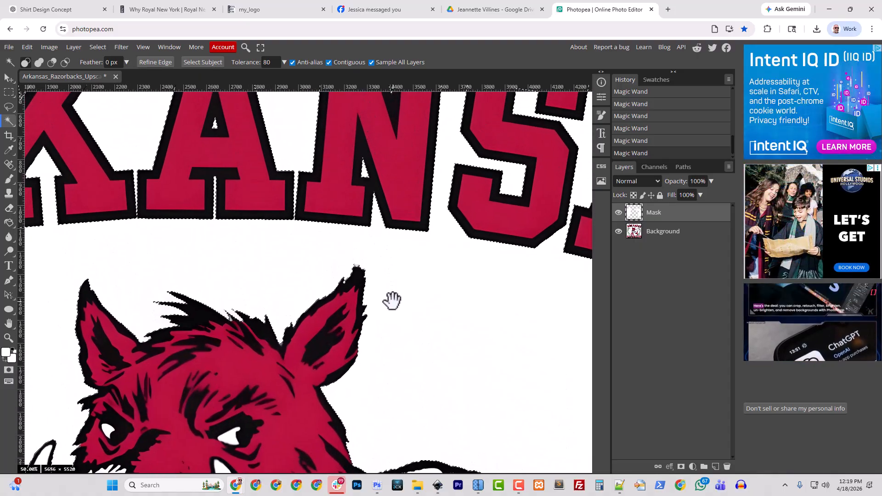
scroll(392, 300, "up", 1)
scroll(392, 300, "up", 1)
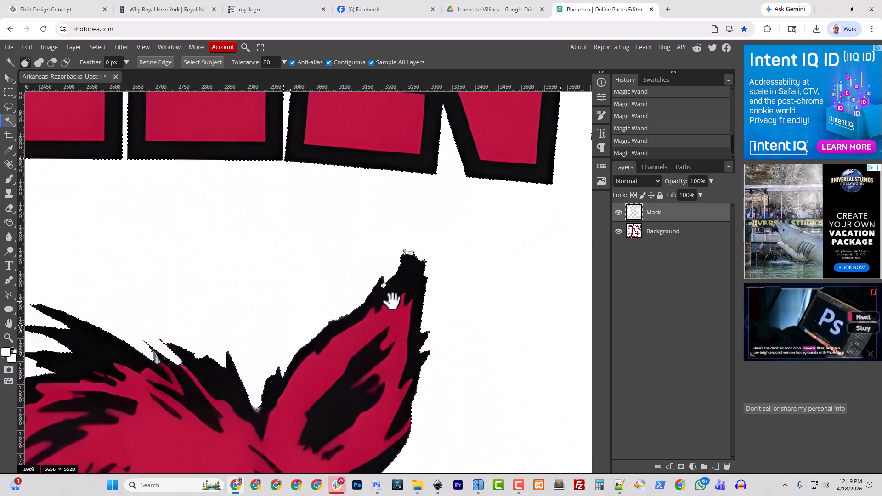
left_click_drag(392, 197, 412, 171)
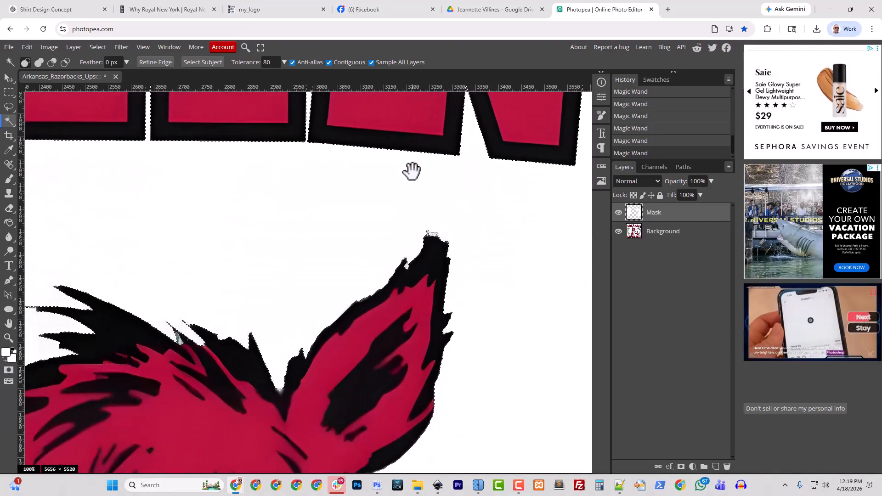
left_click_drag(335, 282, 470, 183)
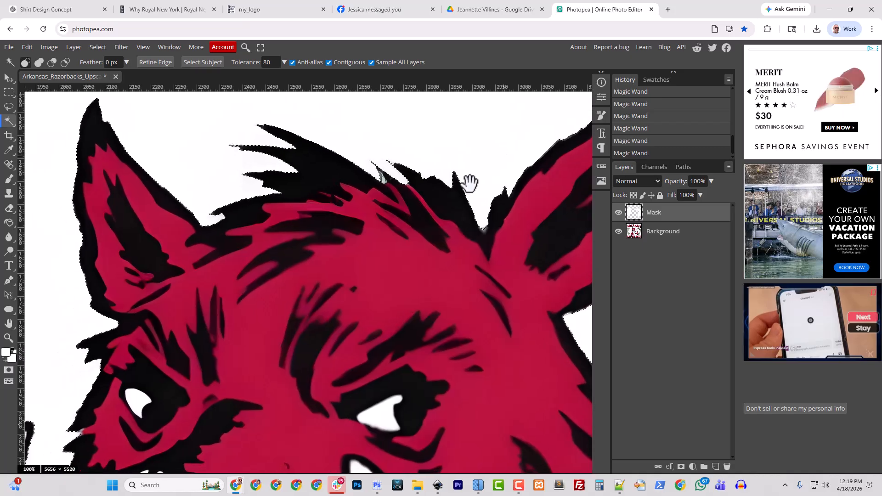
left_click_drag(467, 236, 382, 268)
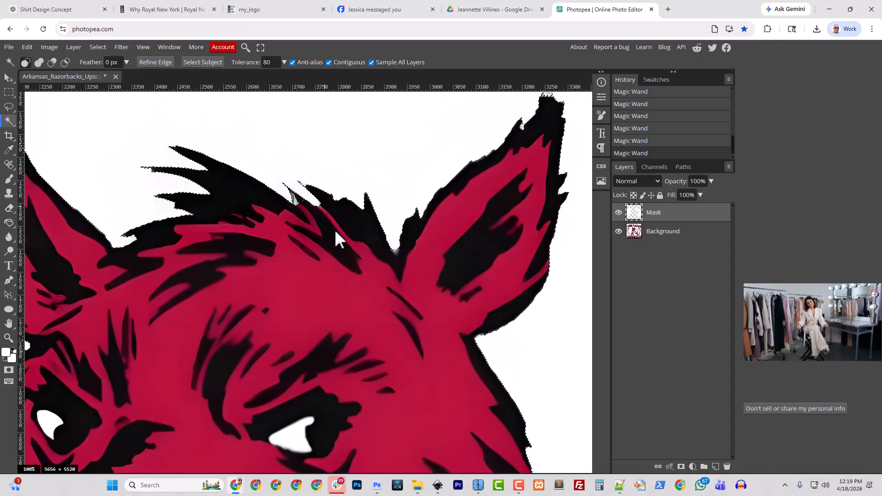
left_click_drag(398, 271, 390, 195)
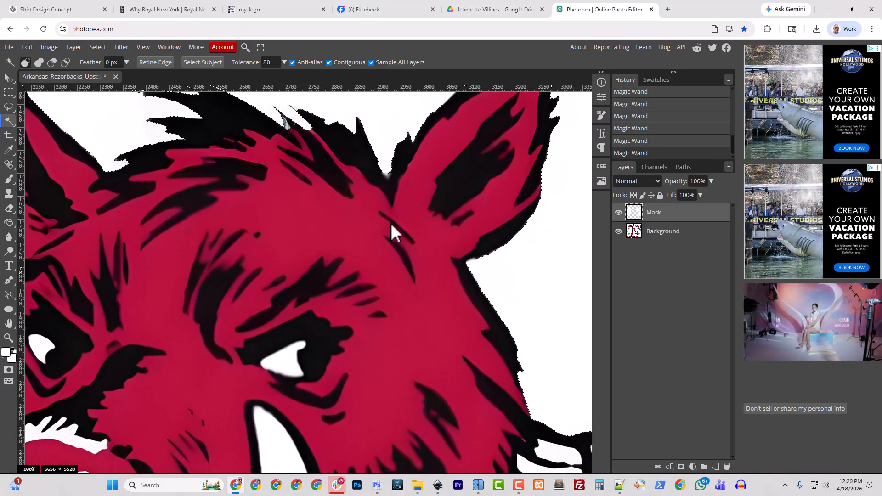
left_click(393, 290)
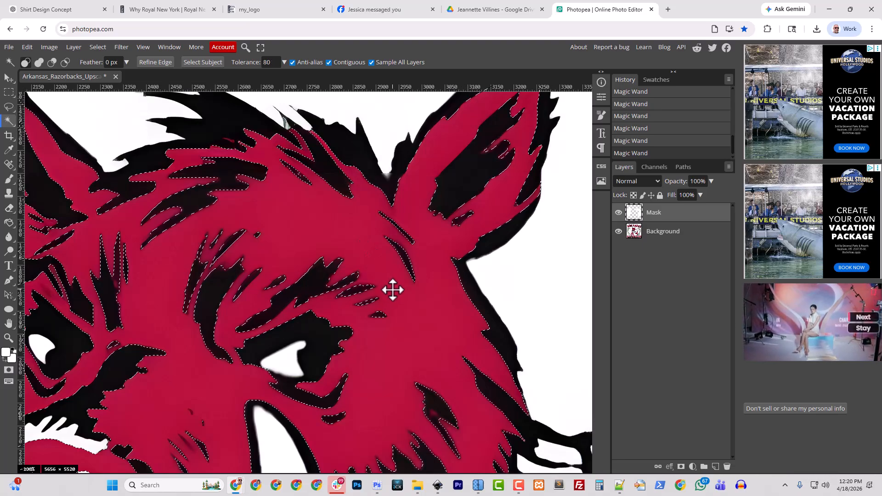
key("ctrl+z")
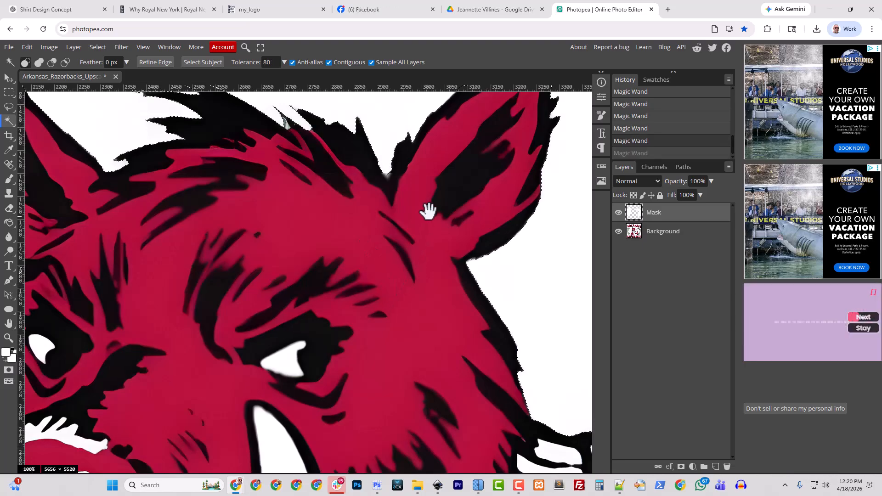
left_click_drag(423, 212, 363, 315)
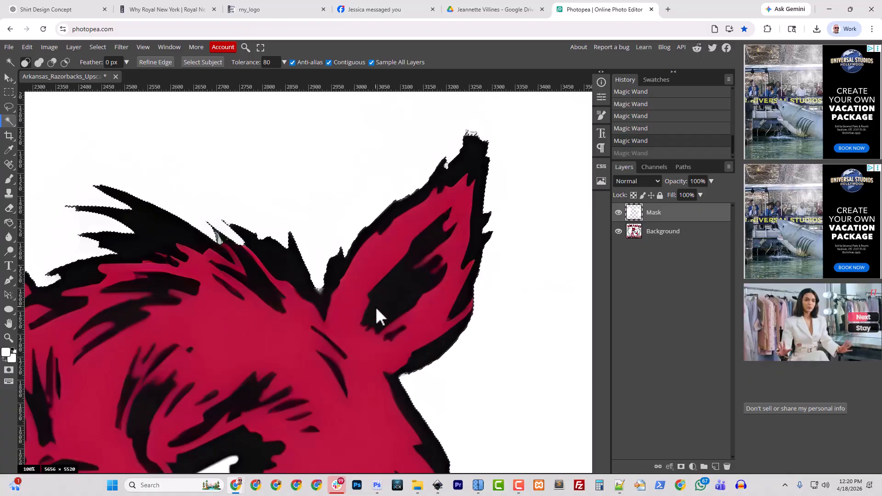
Step: Review the background selection across the whole artwork, from the ARKANSAS lettering down to RAZORBACKS
key("ctrl+minus")
key("ctrl+minus")
key("ctrl+minus")
key("ctrl+minus")
key("ctrl+minus")
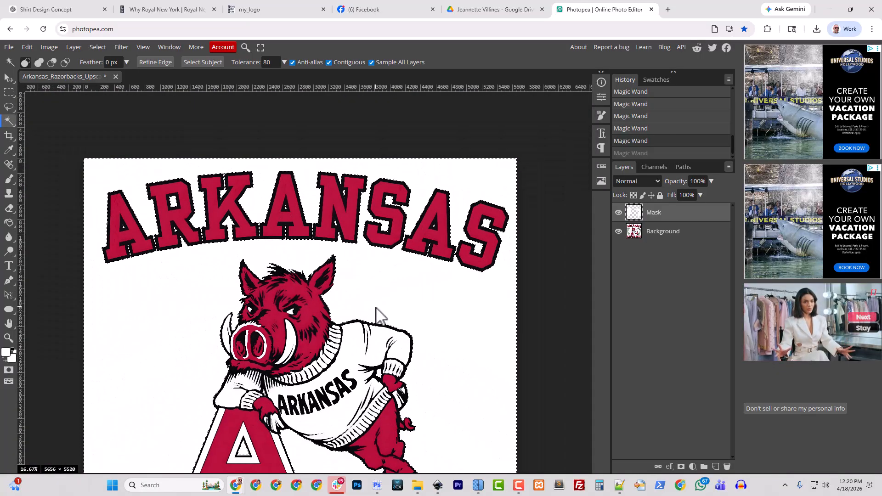
left_click_drag(505, 303, 483, 119)
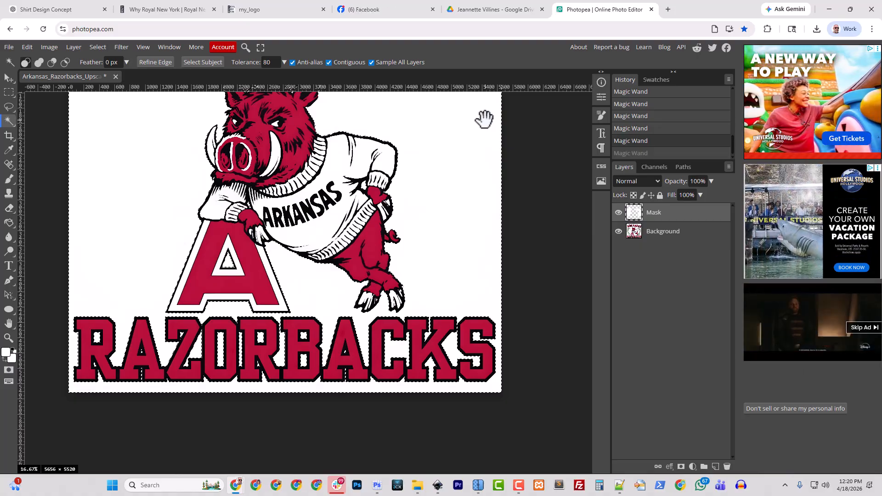
left_click_drag(404, 124, 407, 233)
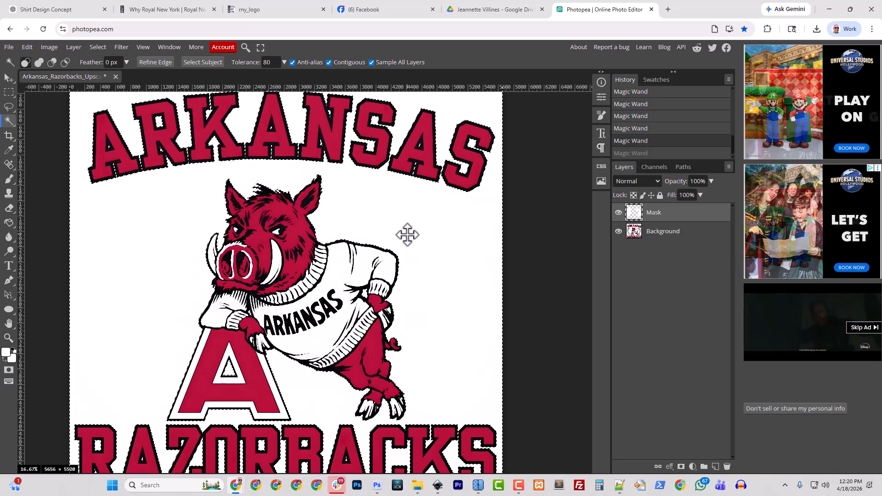
left_click_drag(189, 187, 404, 243)
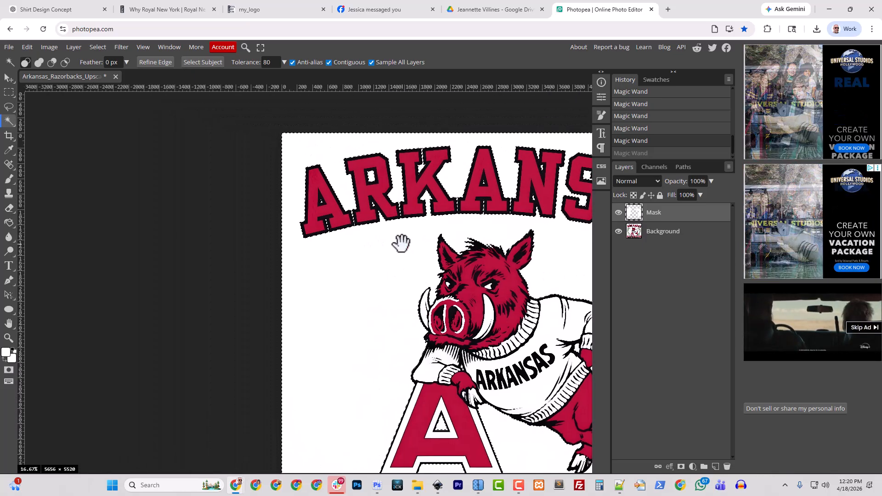
Step: Examine the selection edges and the small enclosed triangle in the first A of the ARKANSAS lettering up close
key("ctrl+plus")
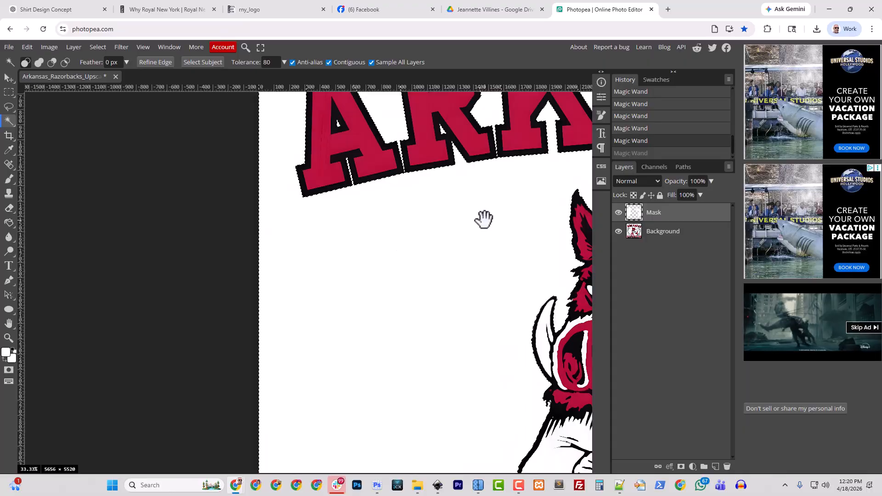
left_click_drag(484, 220, 398, 328)
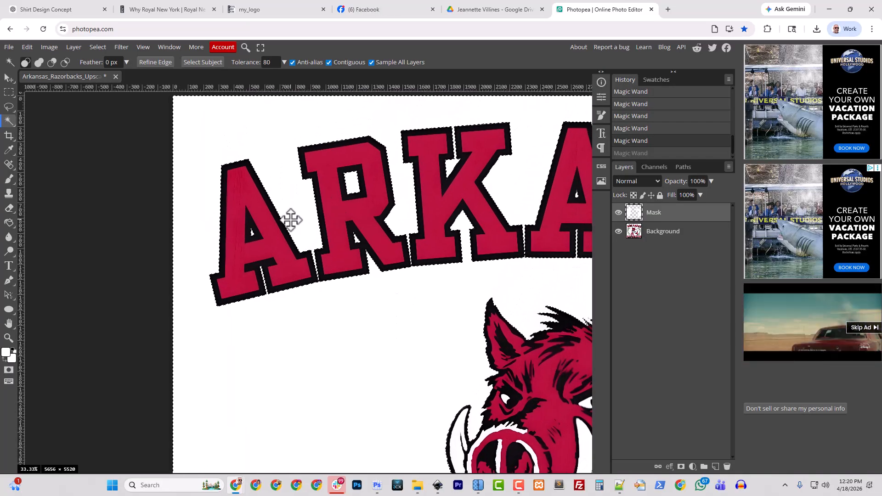
key("ctrl+plus")
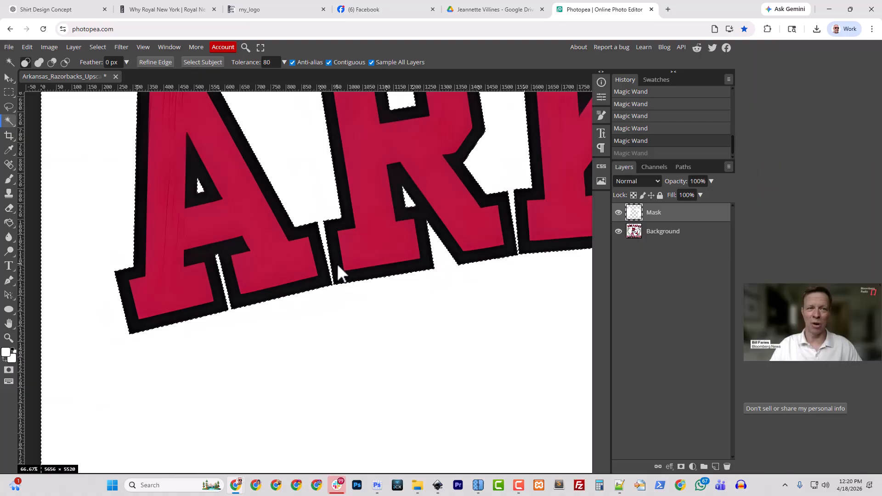
key("ctrl+plus")
key("ctrl+plus")
left_click_drag(152, 138, 386, 327)
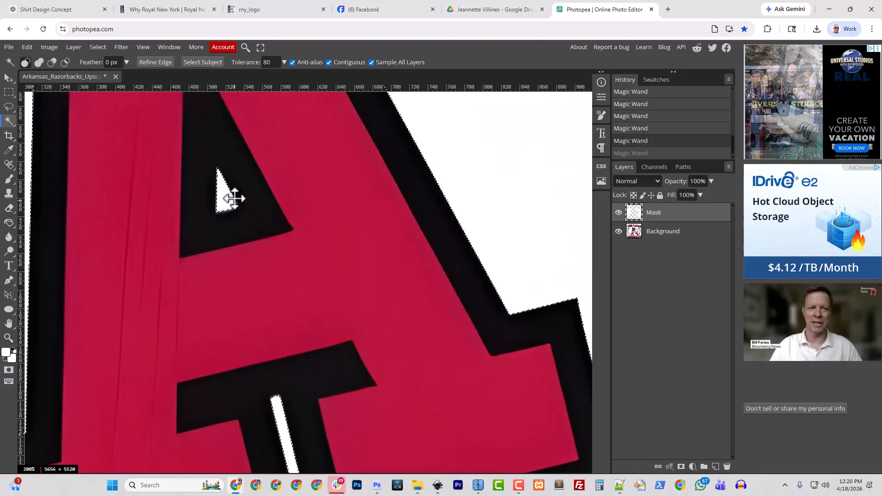
key("ctrl+minus")
key("ctrl+minus")
key("ctrl+minus")
key("ctrl+minus")
key("ctrl+minus")
key("ctrl+minus")
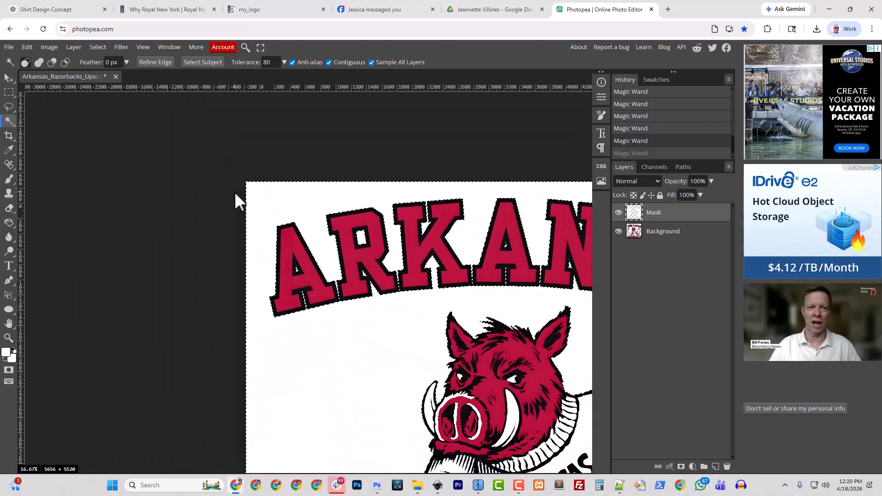
Step: Invert the selection so that it covers the hog and lettering instead of the white background
left_click_drag(550, 317, 373, 181)
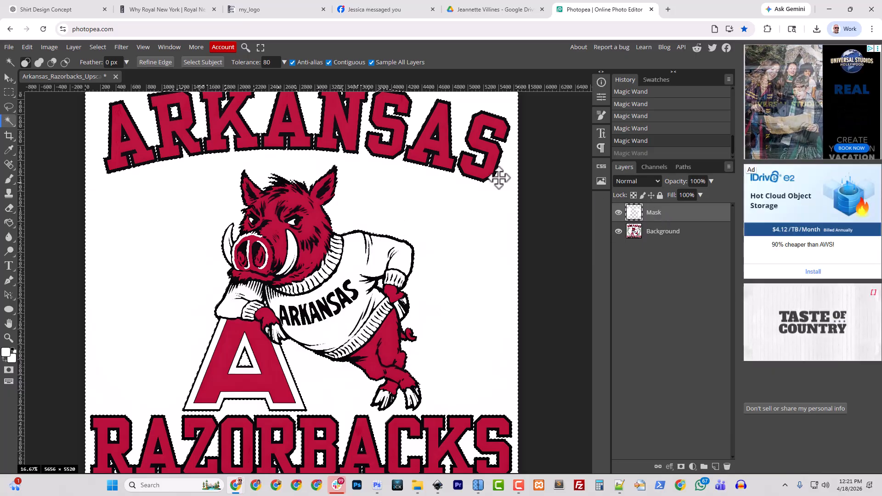
left_click(98, 47)
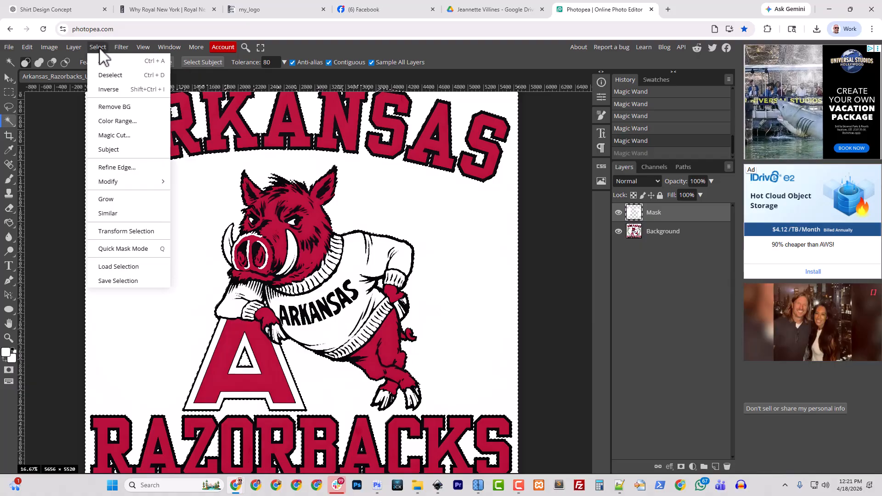
left_click(110, 90)
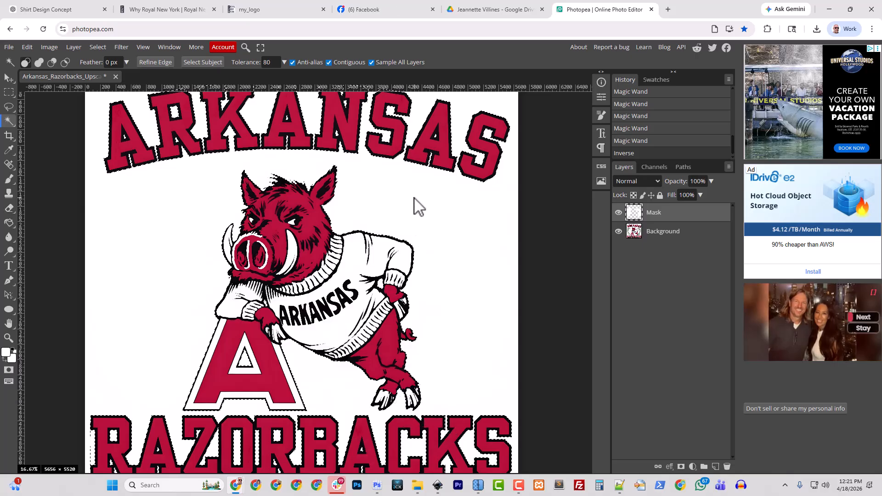
Step: Examine the inverted selection's edges around the middle A of ARKANSAS, including the narrow white gap between its feet
left_click_drag(403, 217, 409, 299)
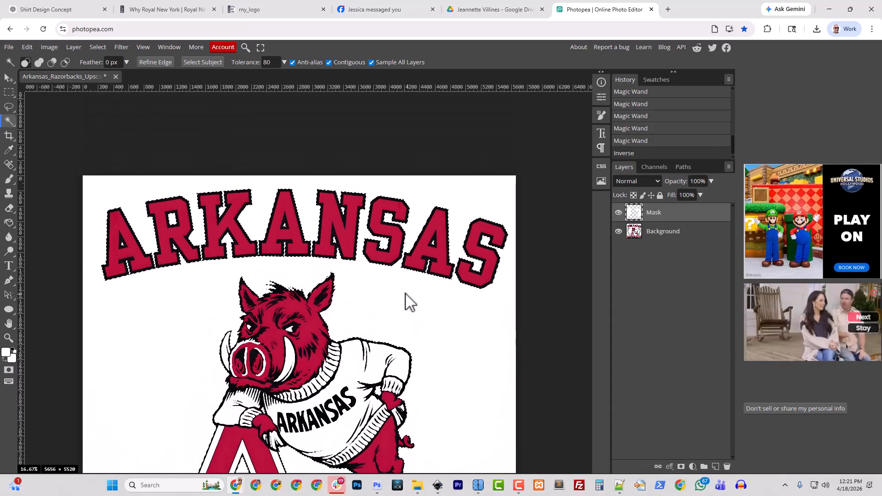
scroll(406, 293, "up", 6)
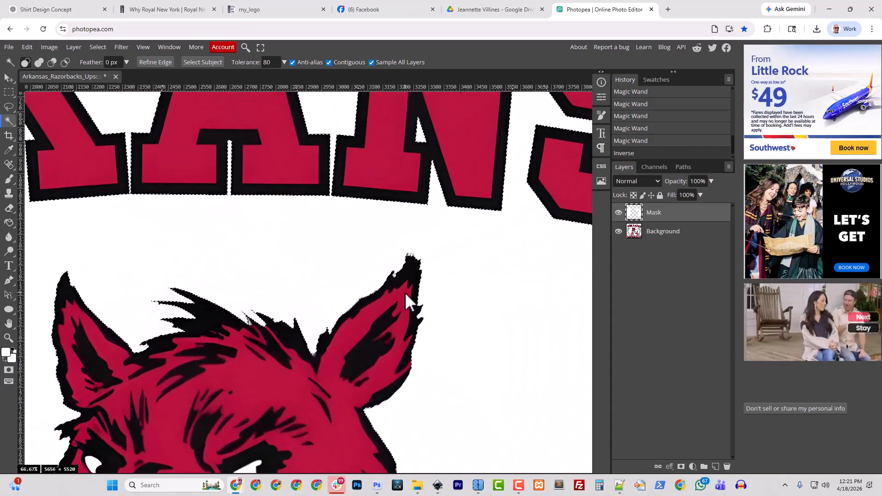
left_click_drag(388, 201, 433, 358)
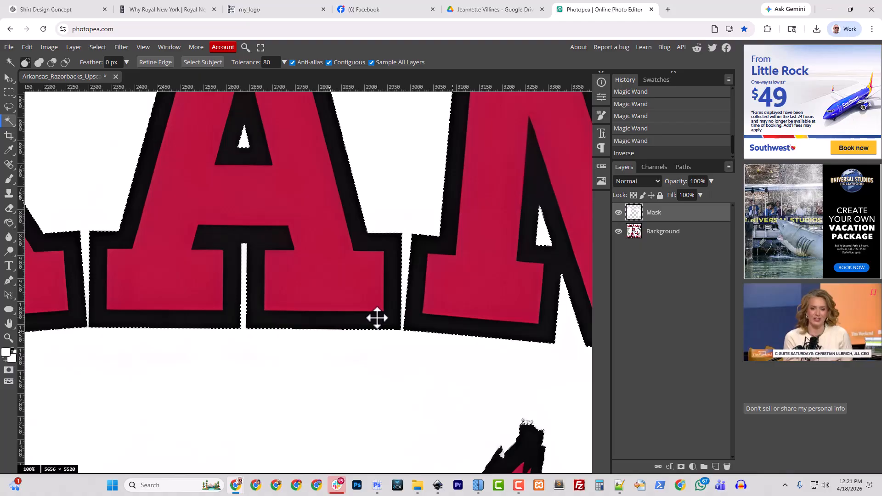
scroll(377, 318, "up", 3)
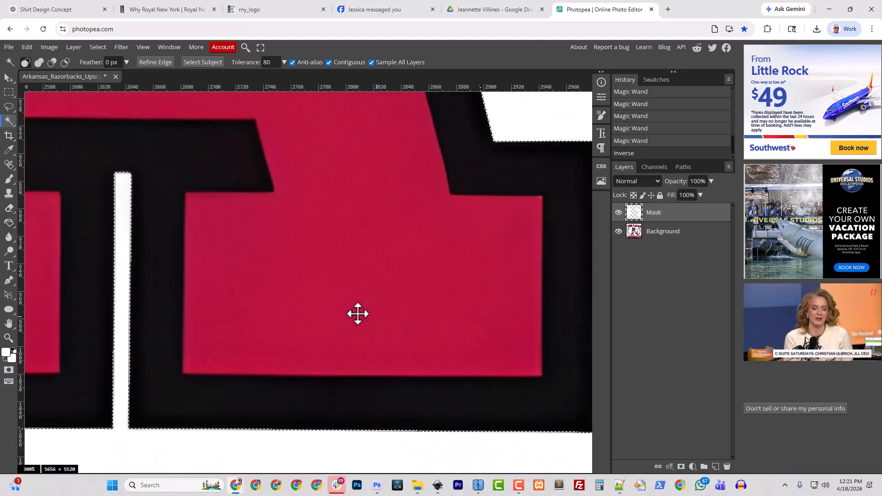
scroll(404, 297, "down", 2)
scroll(406, 297, "up", 5)
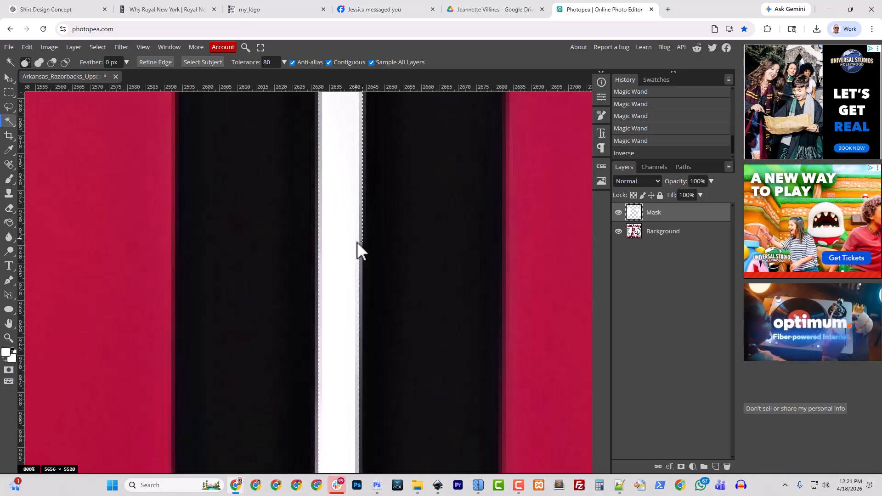
key("ctrl+minus")
key("ctrl+minus")
key("ctrl+minus")
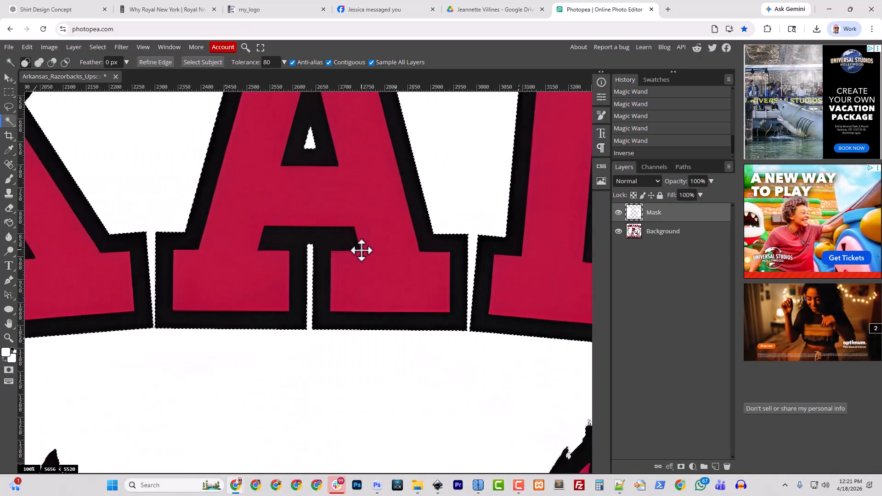
Step: Rename the Background layer as Original
key("ctrl+minus")
key("ctrl+minus")
key("ctrl+minus")
key("ctrl+minus")
key("ctrl+minus")
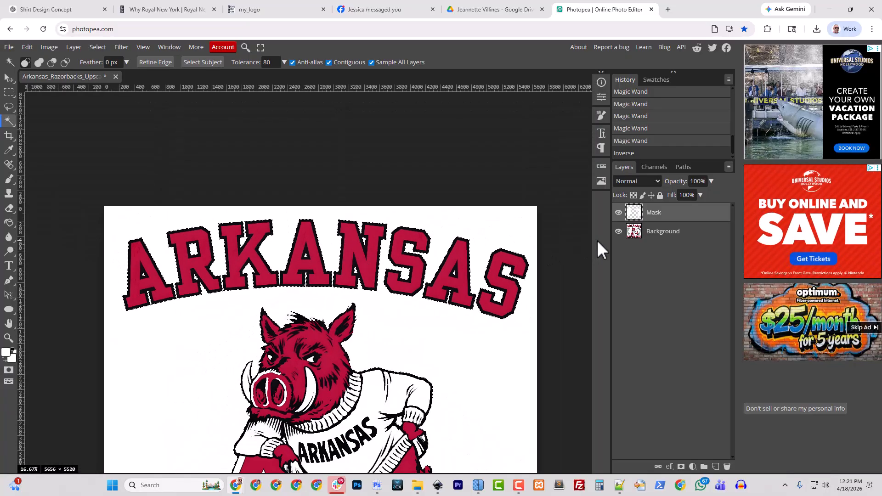
left_click(659, 242)
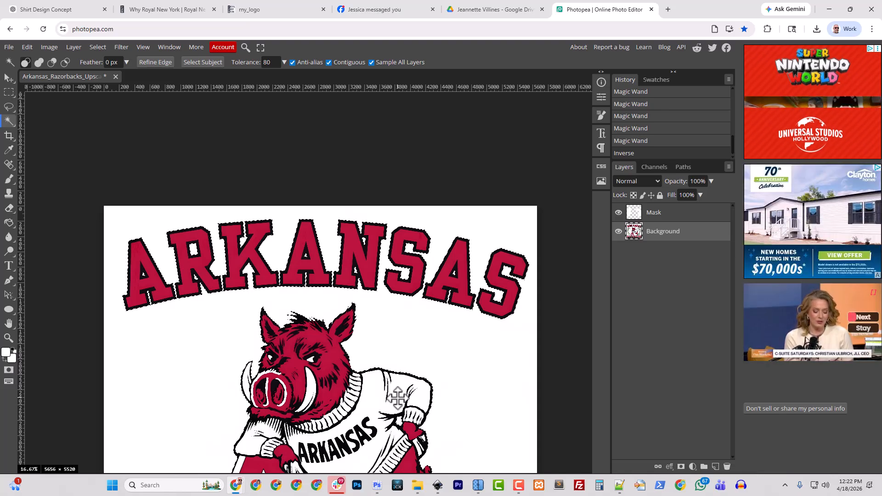
double_click(656, 235)
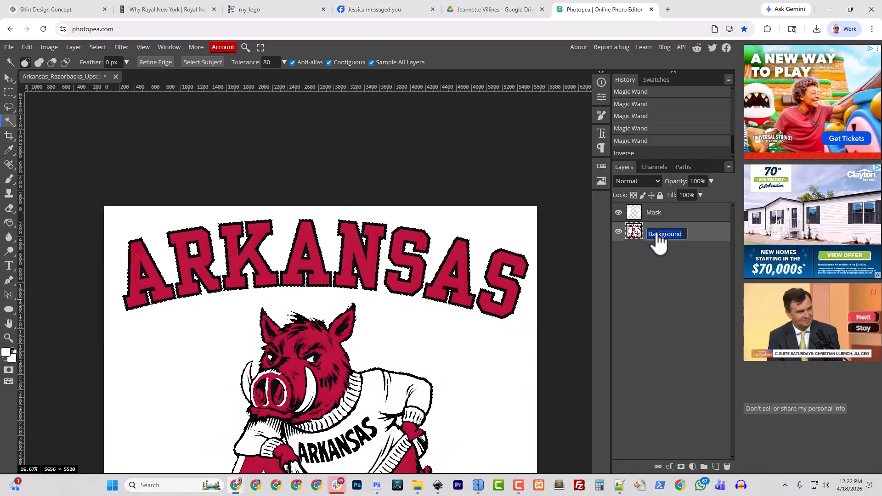
type("Original")
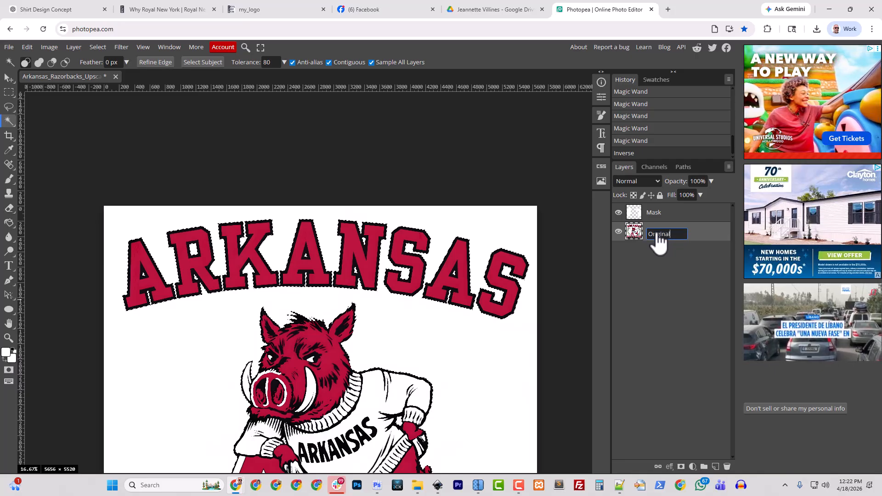
key("Return")
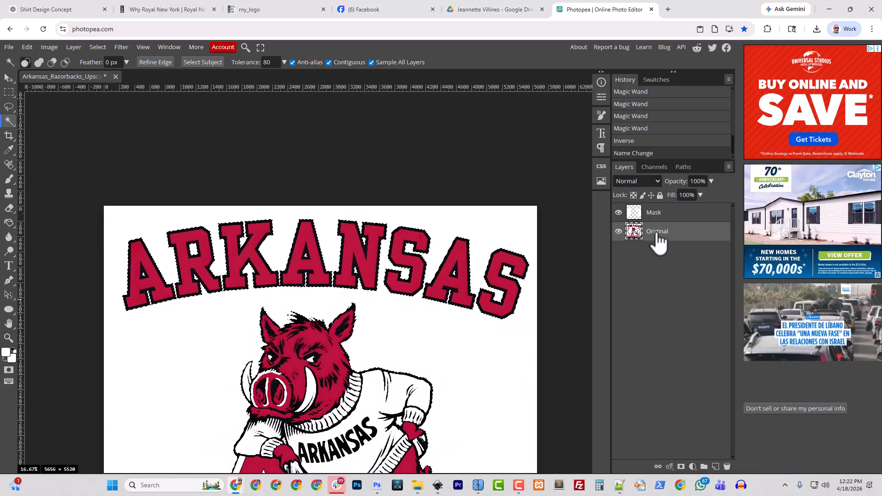
Step: Copy the selected artwork from the Original layer onto its own new layer and hide the Original and Mask layers
key("ctrl+v")
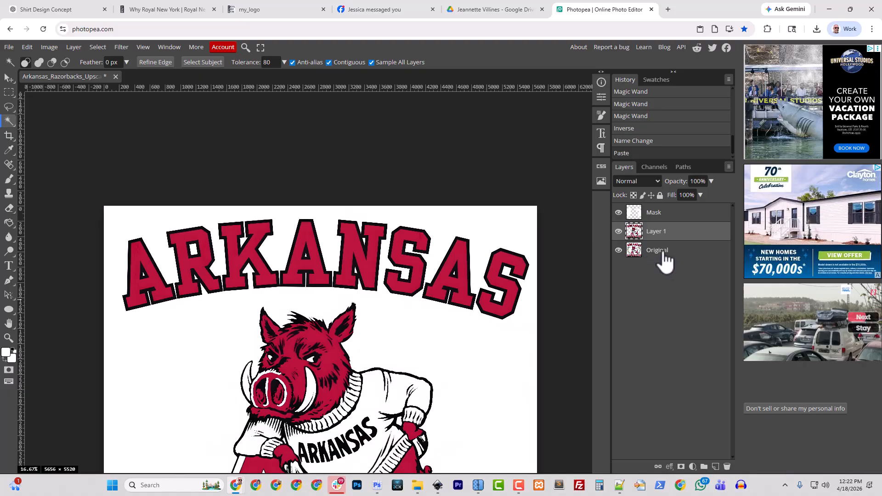
left_click(619, 251)
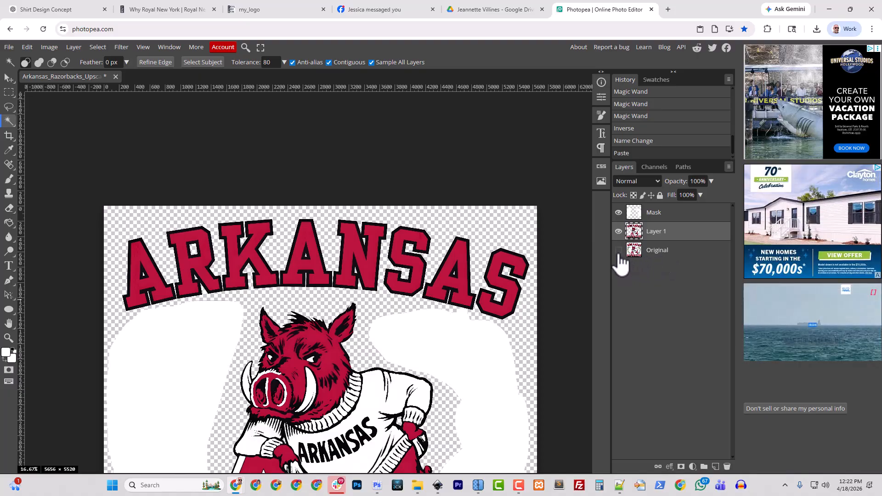
left_click(619, 213)
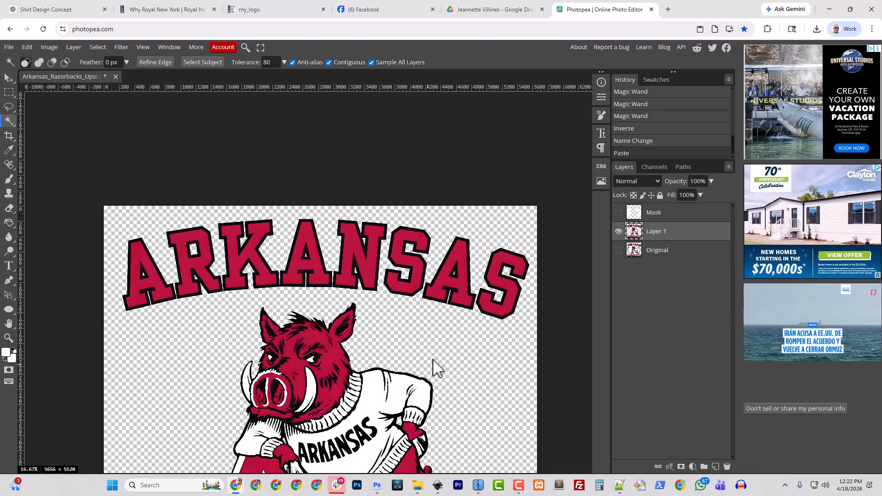
double_click(655, 232)
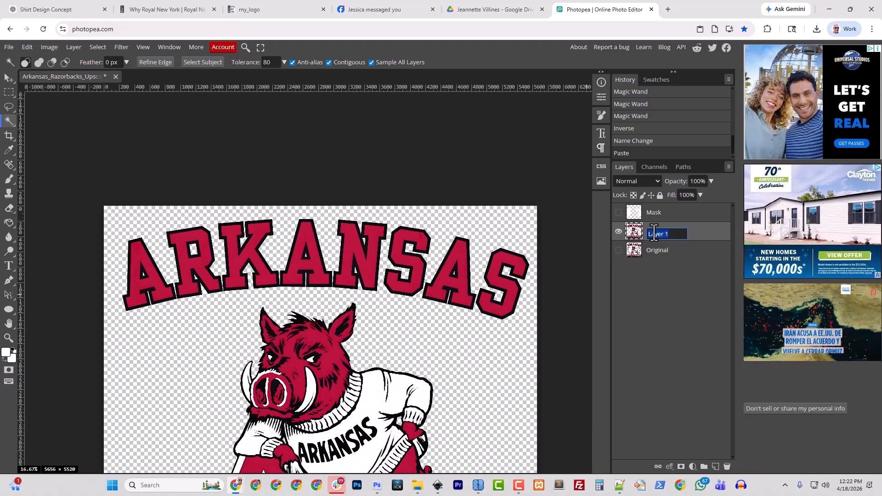
left_click(652, 277)
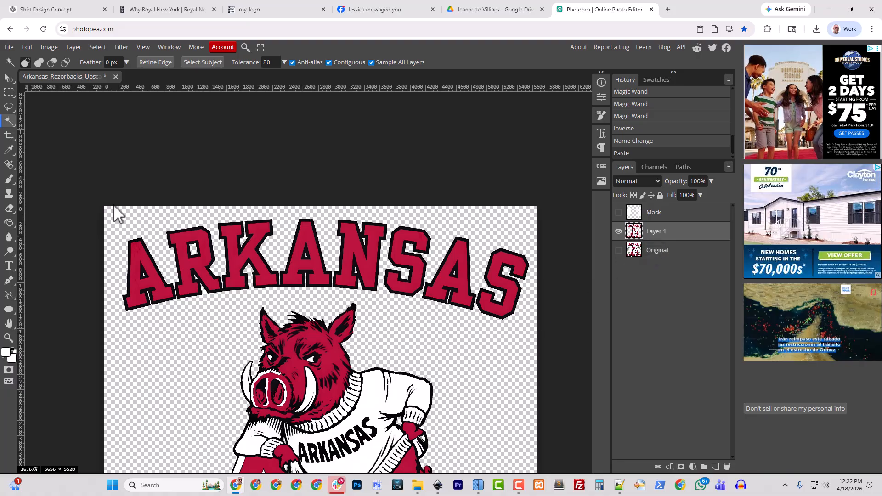
Step: Lasso the arched ARKANSAS lettering above the hog, cut it from the isolated artwork layer and paste it onto a separate layer
left_click(10, 109)
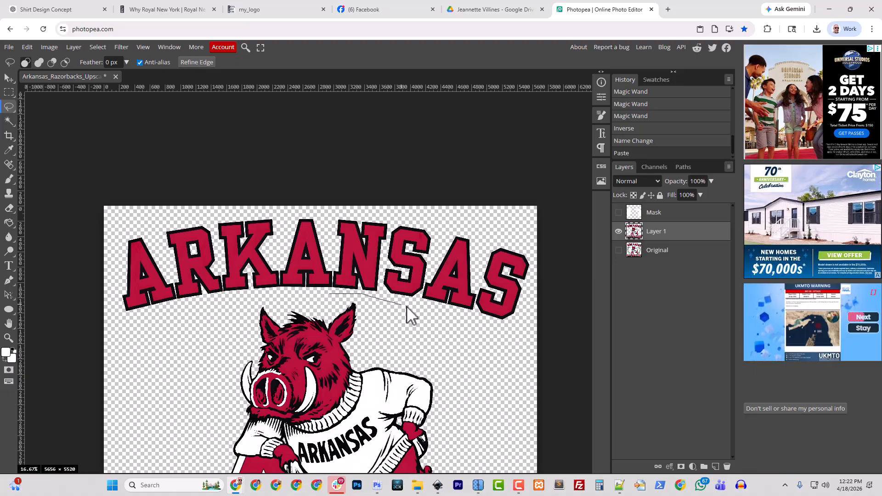
left_click_drag(477, 322, 518, 322)
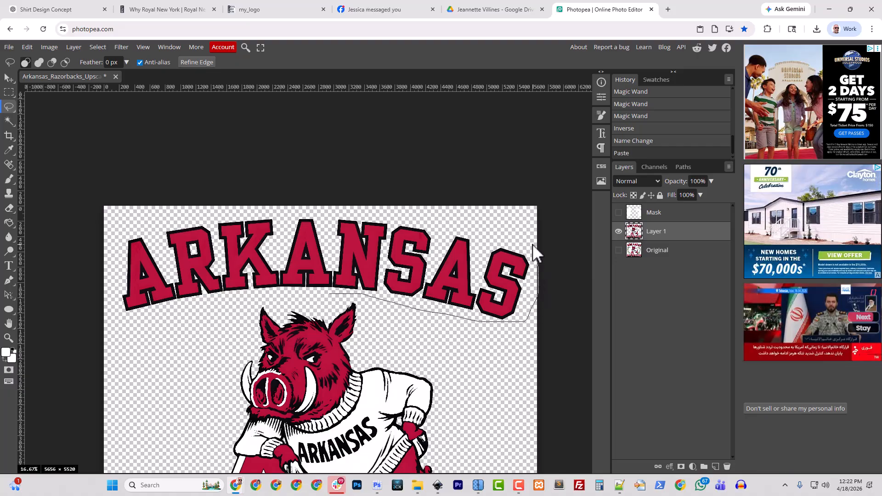
mouse_move(437, 218)
left_mouse_down()
mouse_move(294, 207)
mouse_move(174, 213)
left_mouse_up()
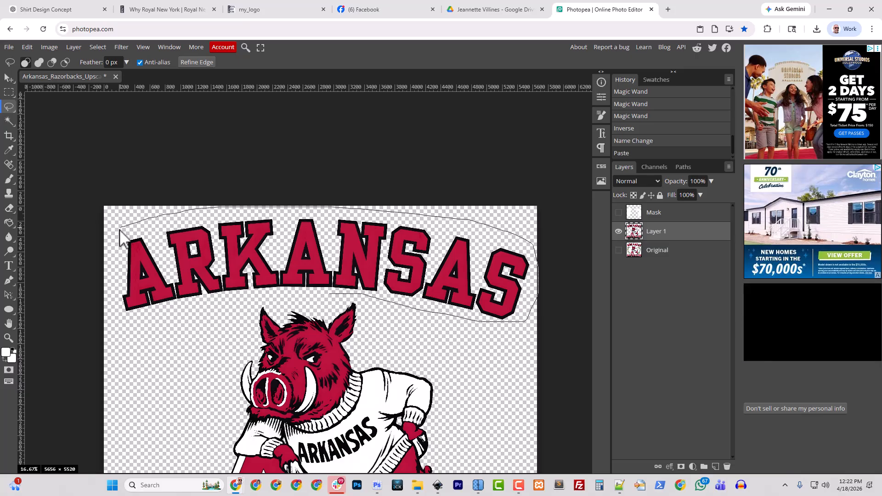
left_click_drag(105, 276, 109, 307)
mouse_move(153, 324)
left_mouse_down()
mouse_move(258, 301)
mouse_move(324, 303)
left_mouse_up()
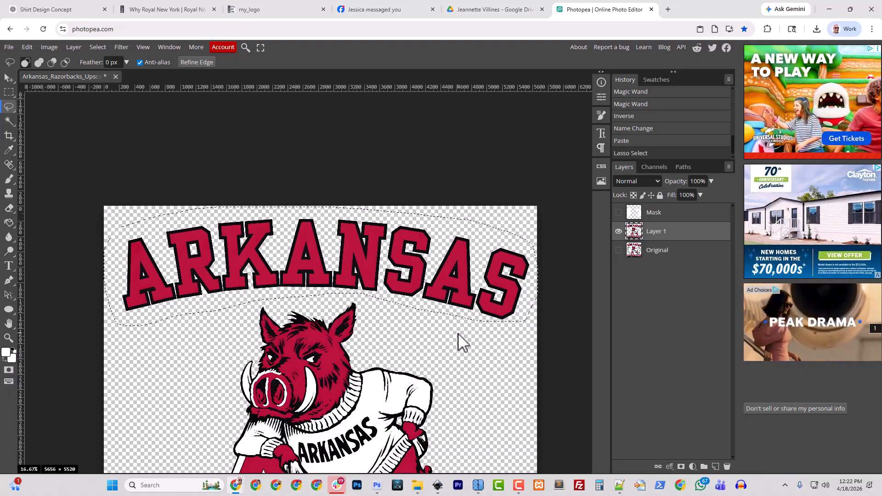
key("Delete")
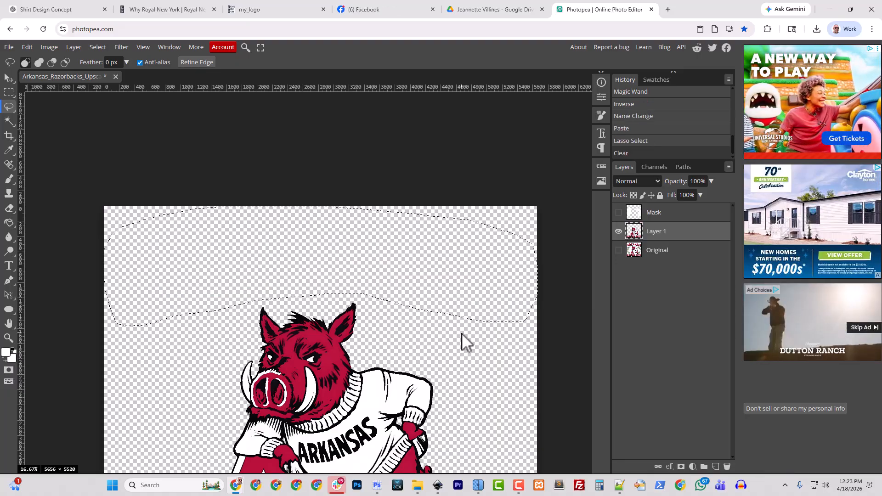
key("ctrl+v")
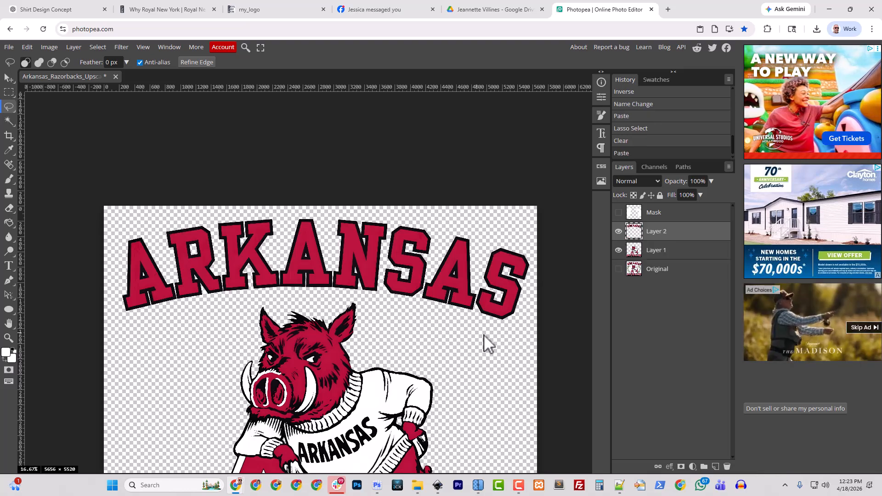
Step: Select the RAZORBACKS lettering with a rectangular marquee, cut it from the hog artwork layer and paste it onto a separate layer
left_click_drag(474, 351, 455, 180)
left_click_drag(469, 289, 470, 168)
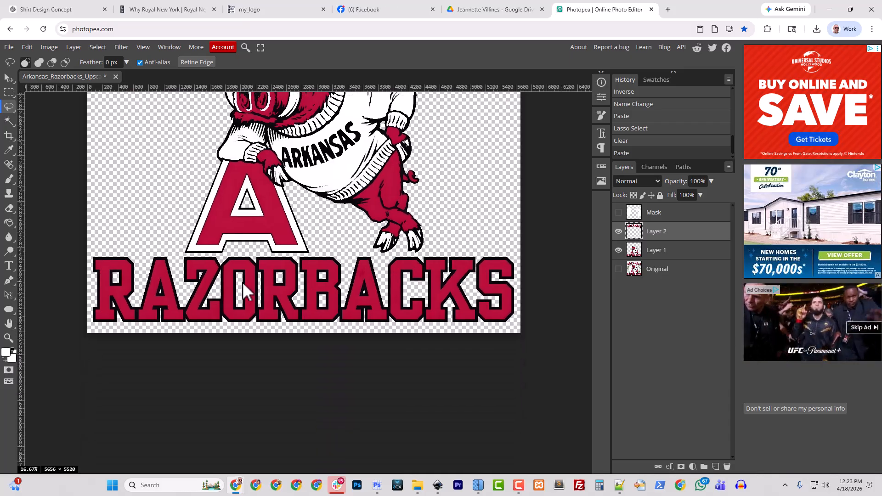
left_click(10, 94)
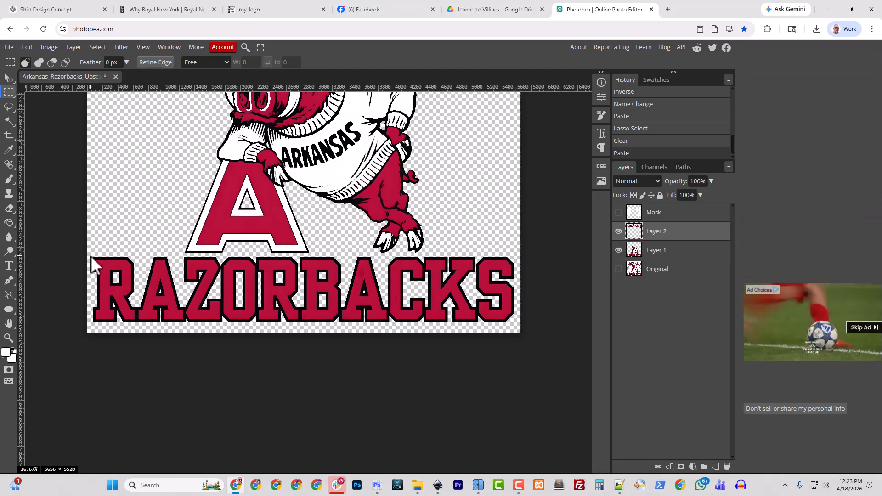
left_click_drag(92, 256, 516, 324)
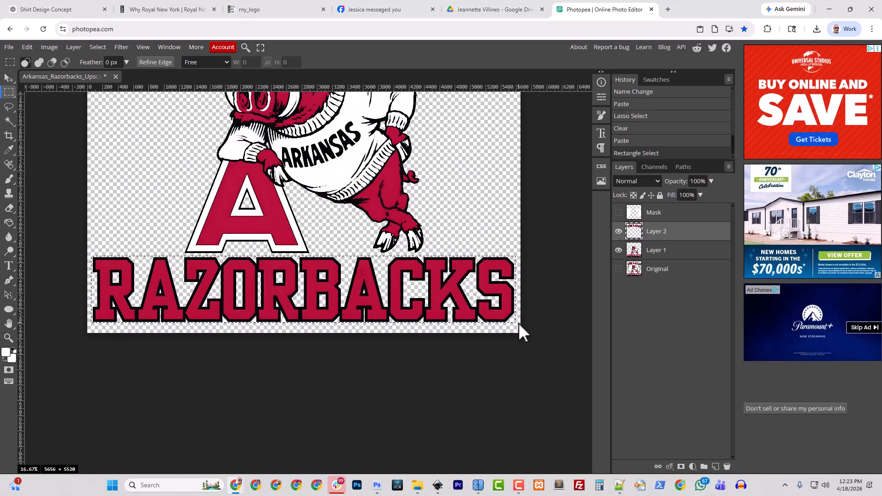
left_click(635, 250)
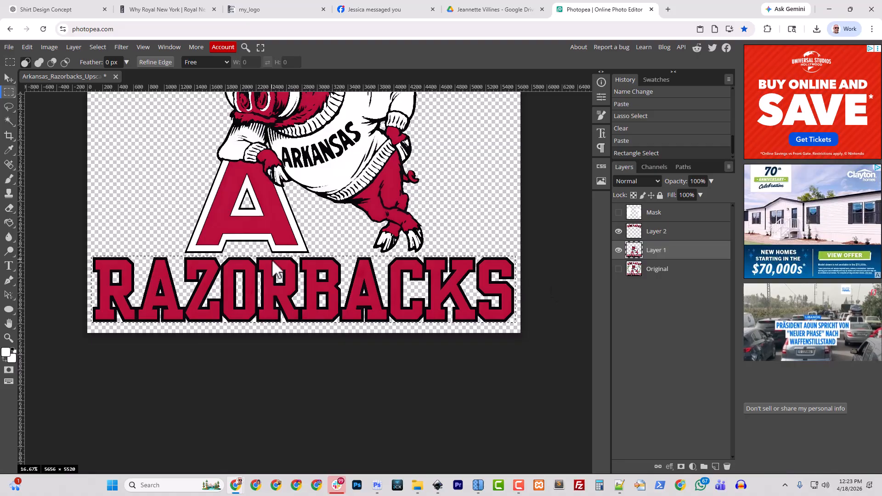
key("Delete")
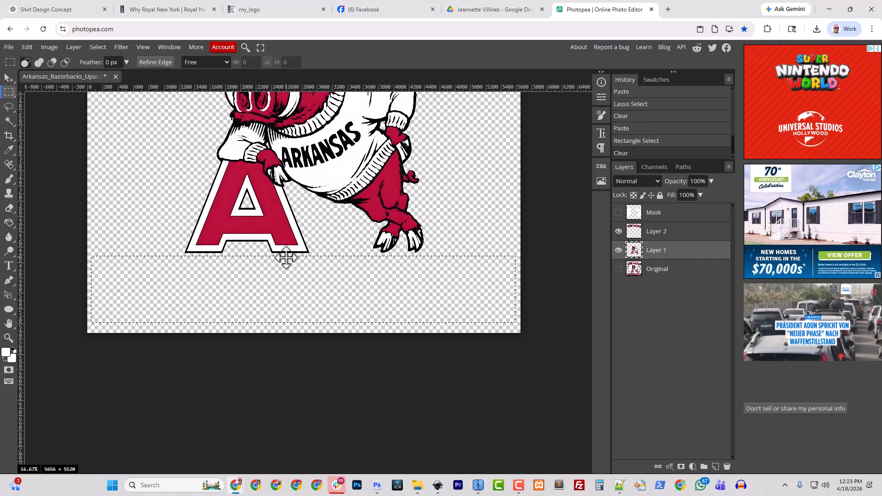
key("ctrl+v")
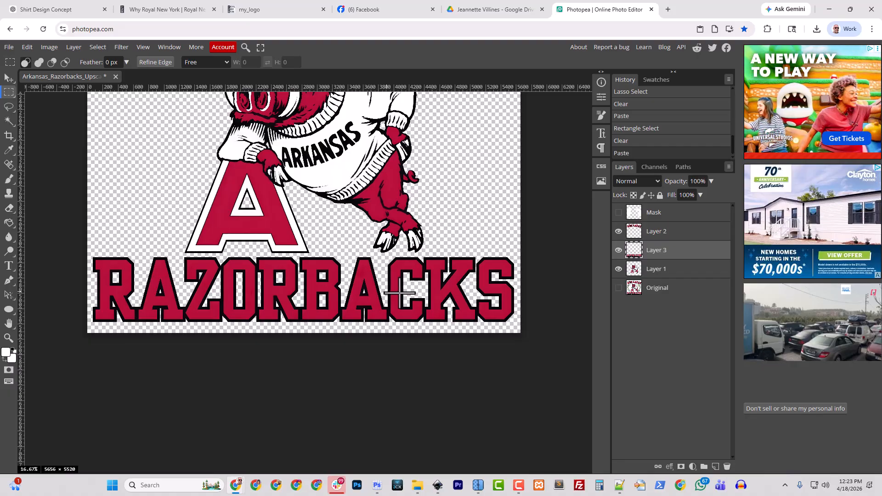
Step: Hide the ARKANSAS and RAZORBACKS lettering layers so that only the hog leaning on the letter A is shown
key("space")
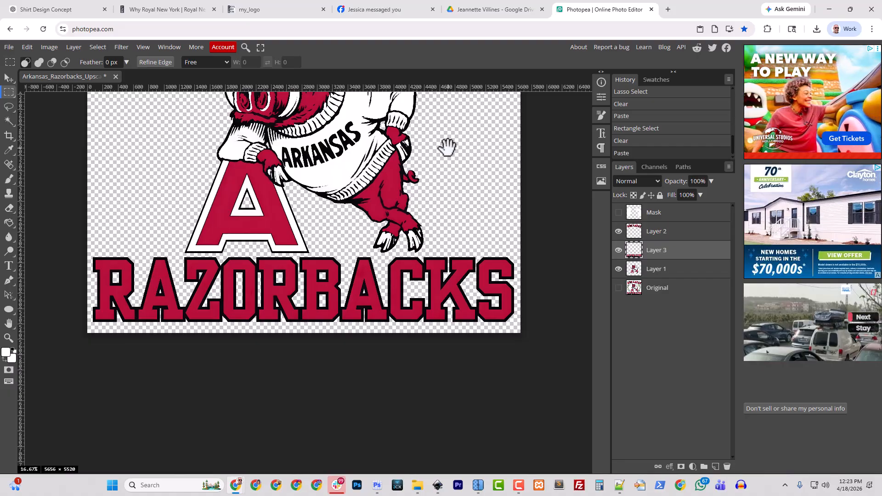
left_click_drag(449, 146, 458, 244)
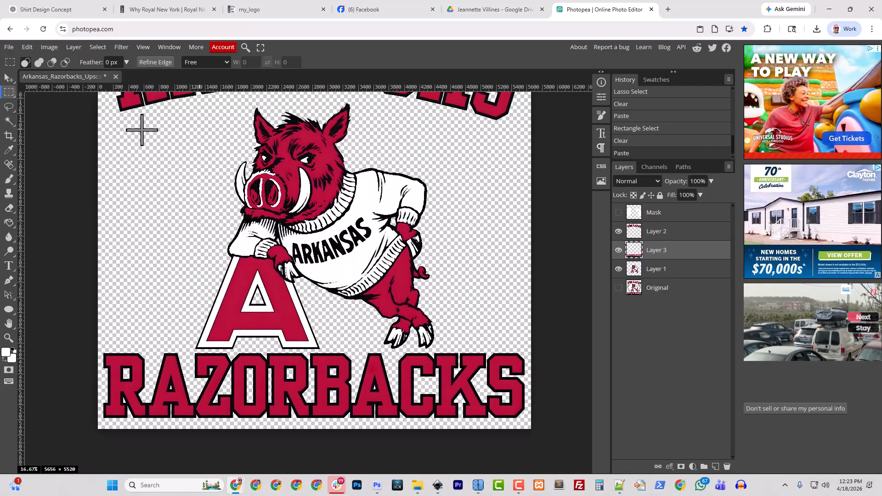
left_click(619, 251)
left_click(619, 232)
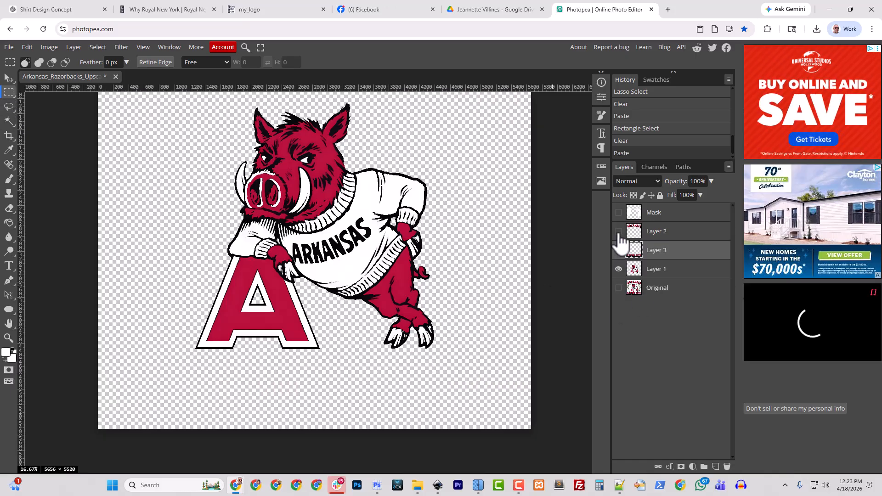
left_click_drag(465, 180, 463, 205)
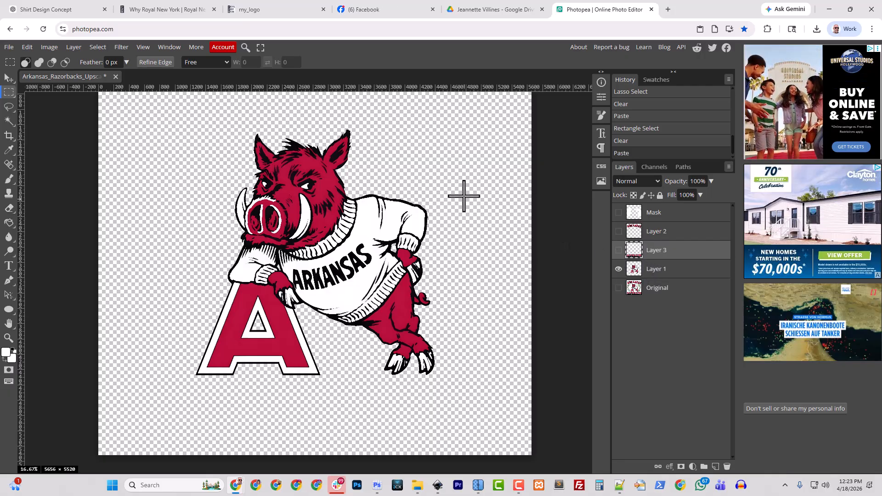
left_click_drag(465, 194, 445, 250)
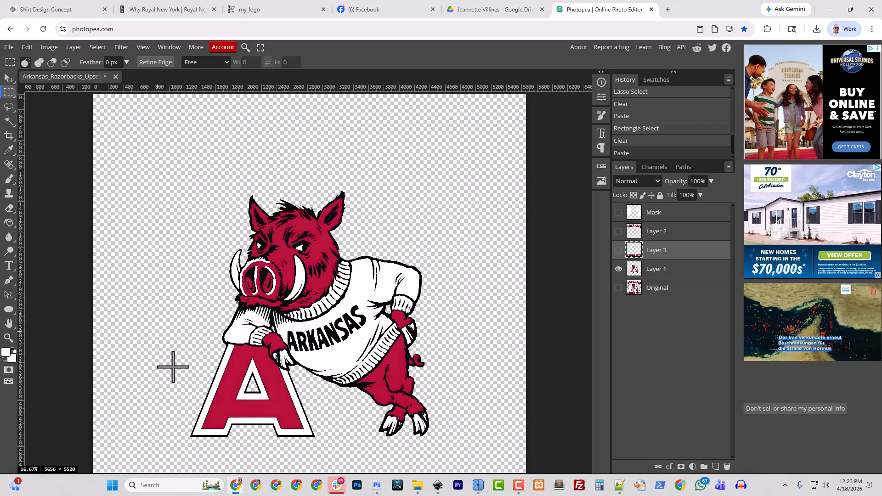
Step: Rename the ARKANSAS lettering layer as Top_Text and the RAZORBACKS lettering layer as Bottom_Text
double_click(656, 235)
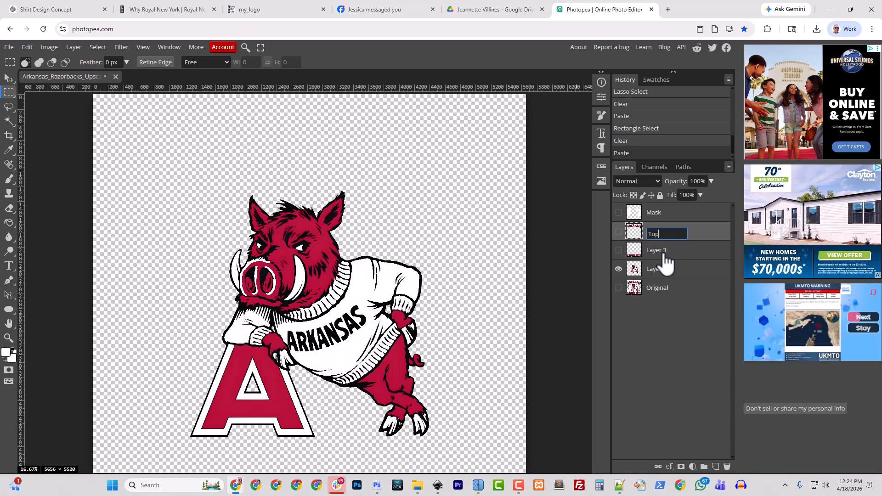
key("Return")
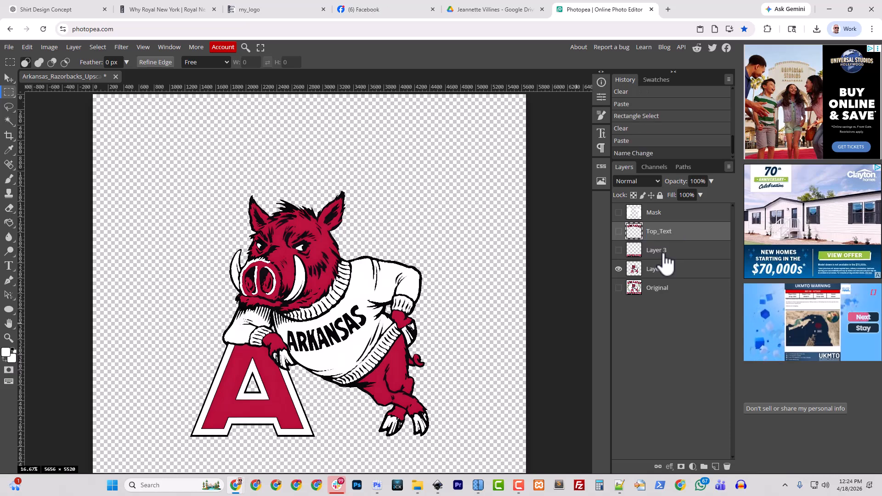
left_click(660, 258)
double_click(661, 259)
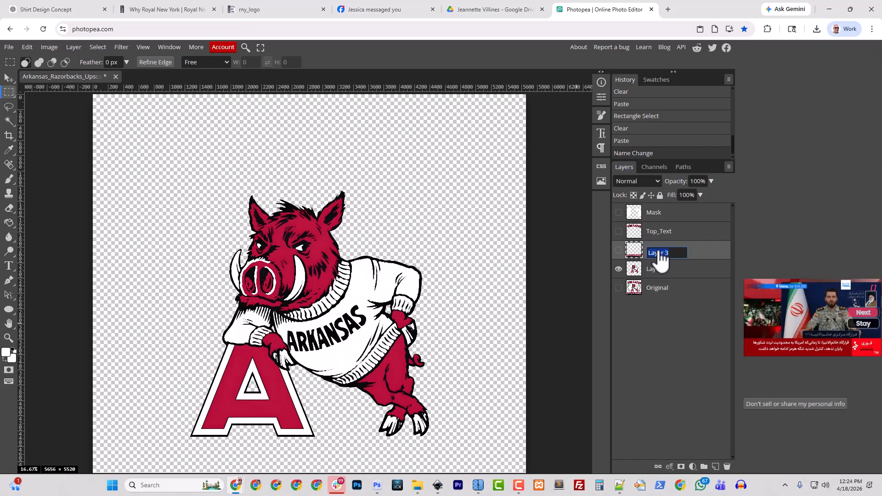
type("To")
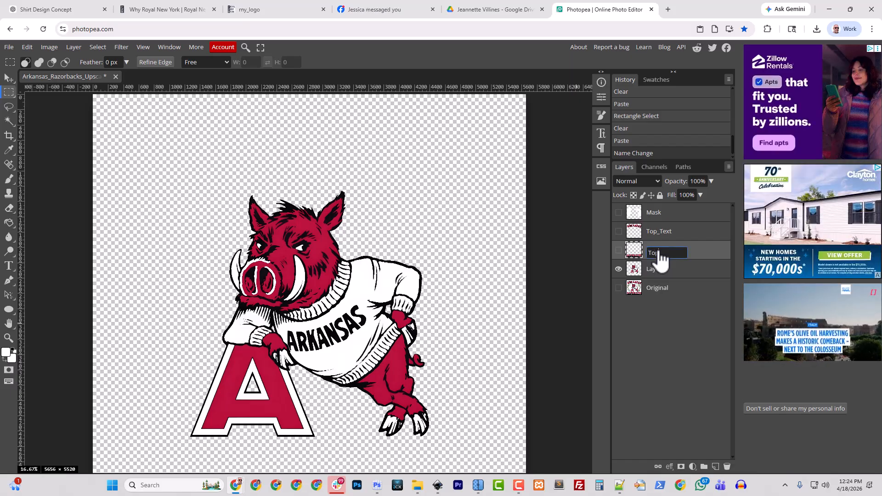
type("p")
key("BackSpace")
key("BackSpace")
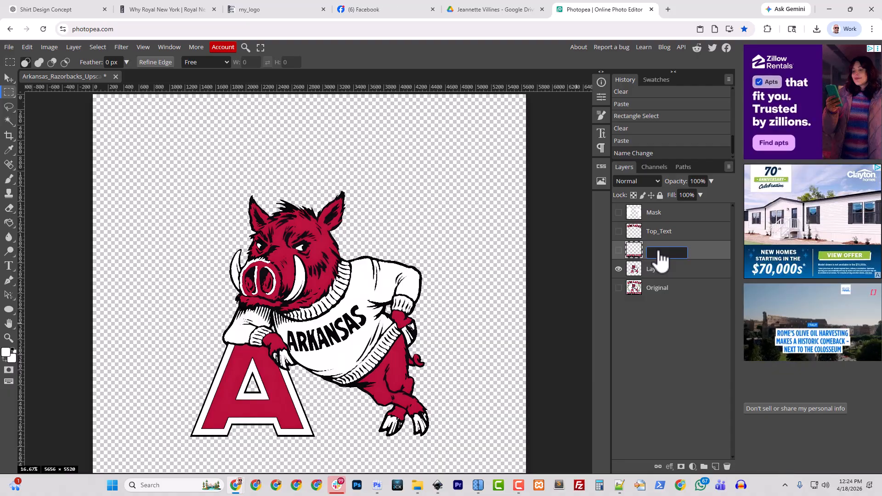
type("Bottom_")
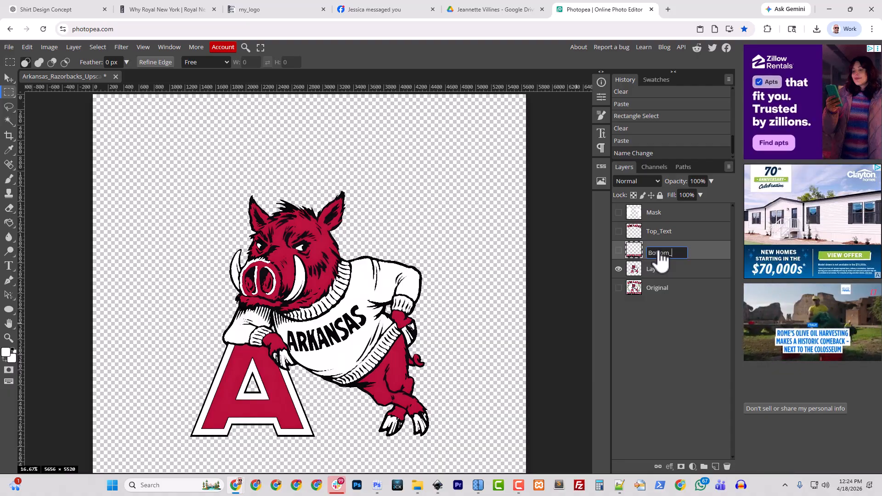
type("Text")
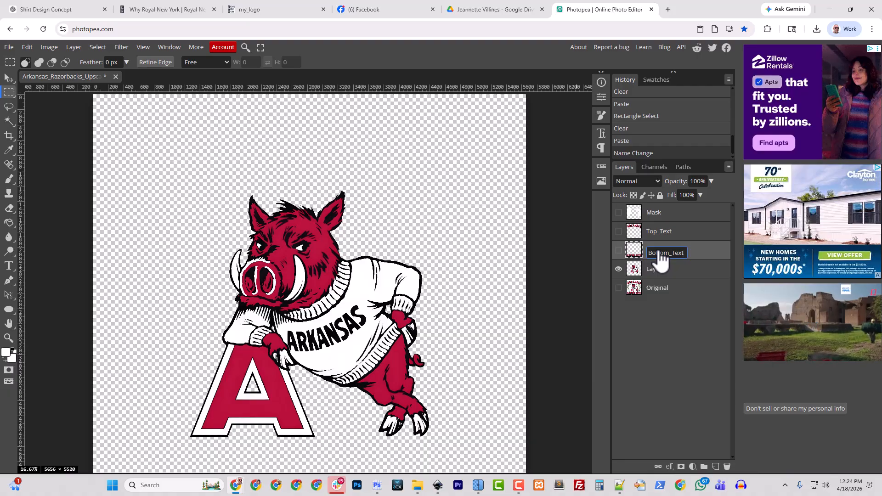
key("Return")
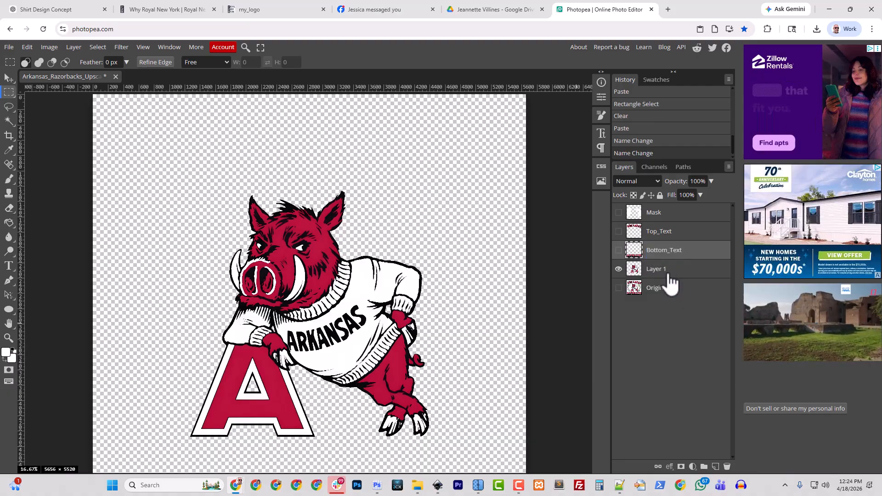
Step: Rename the layer holding the hog leaning on the letter A as Artwork
double_click(659, 270)
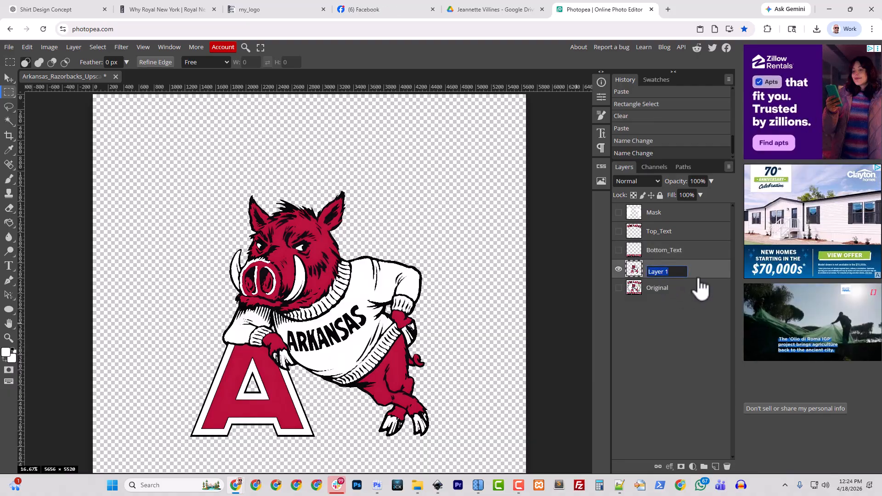
type("Artwork")
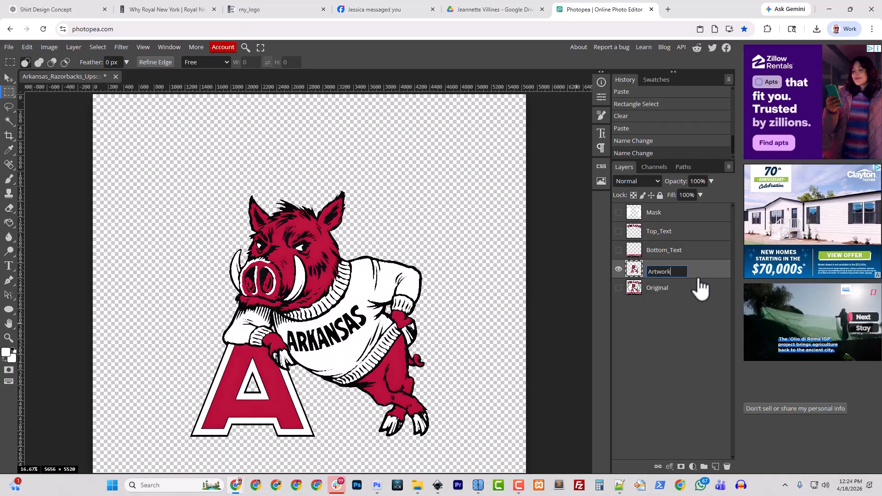
key("Return")
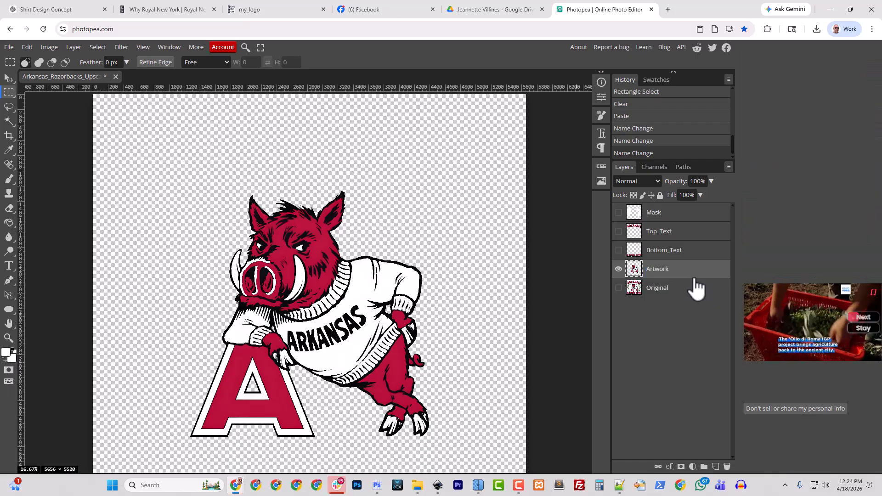
Step: Rename the layer holding the hog leaning on the letter A as Hog
double_click(659, 270)
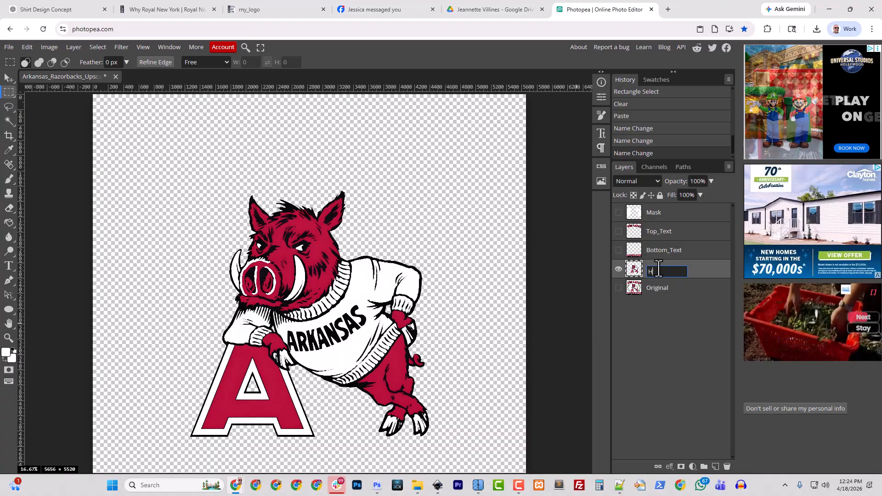
type("Hog")
key("Return")
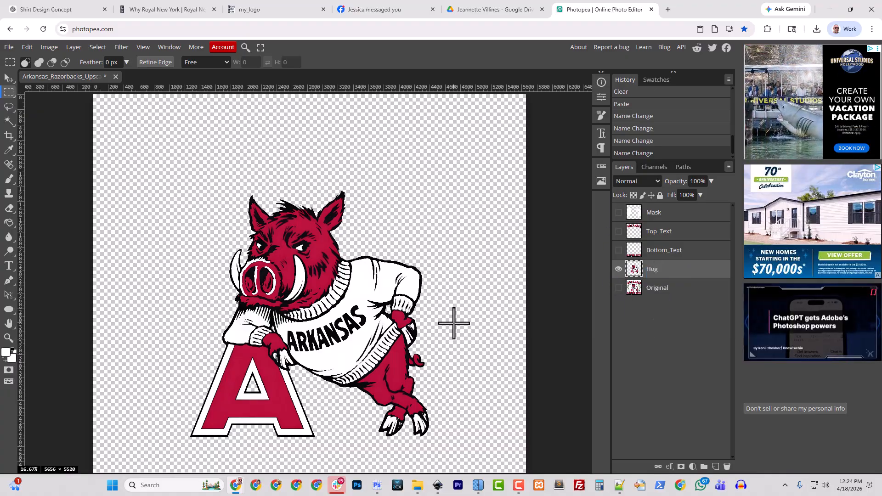
Step: Add a black 3 px Stroke layer style to the Hog layer, positioned Inside
right_click(656, 278)
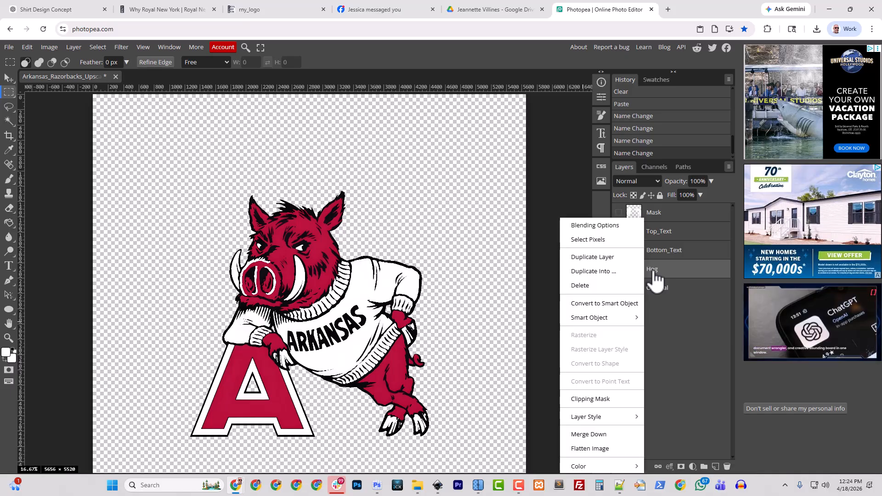
left_click(611, 226)
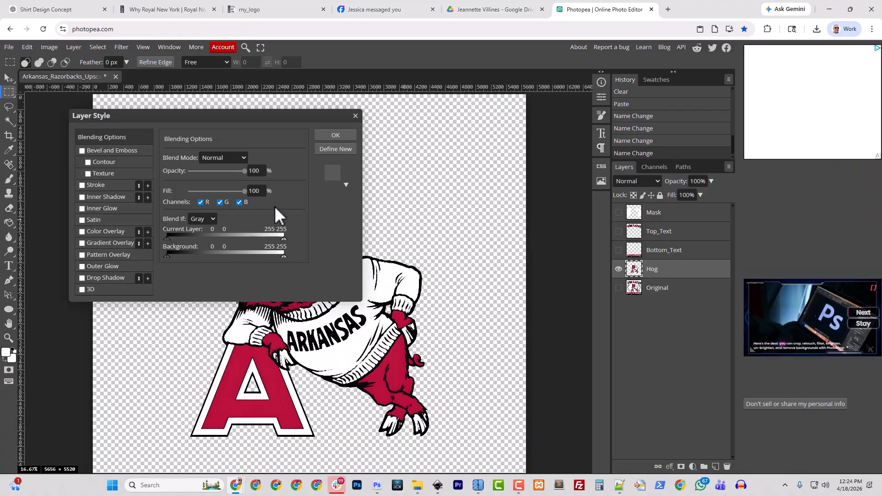
left_click(96, 186)
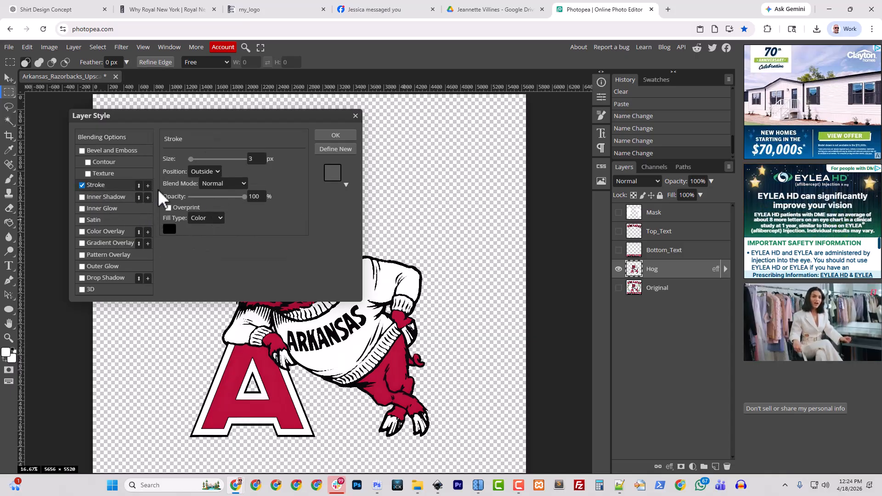
left_click(214, 171)
left_click(209, 183)
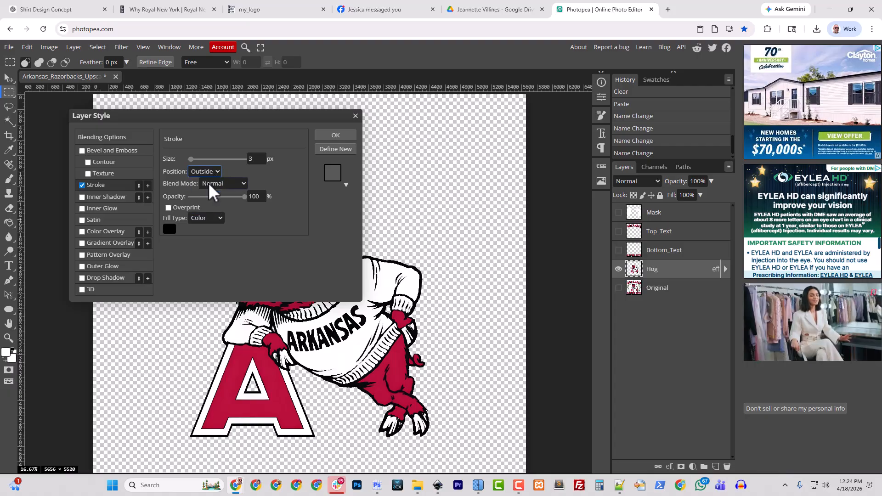
left_click(338, 139)
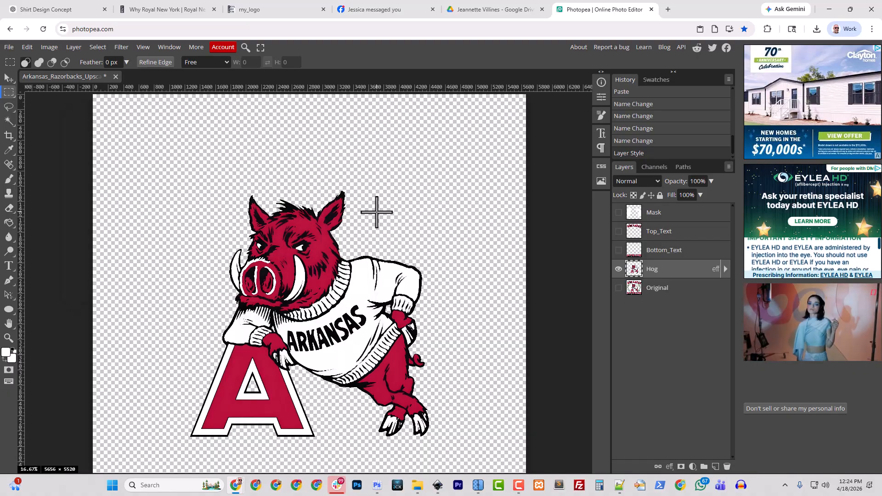
Step: Examine the hair edge on the hog's head up close, comparing it with the Hog layer's Stroke effect off and on
scroll(377, 212, "up", 5)
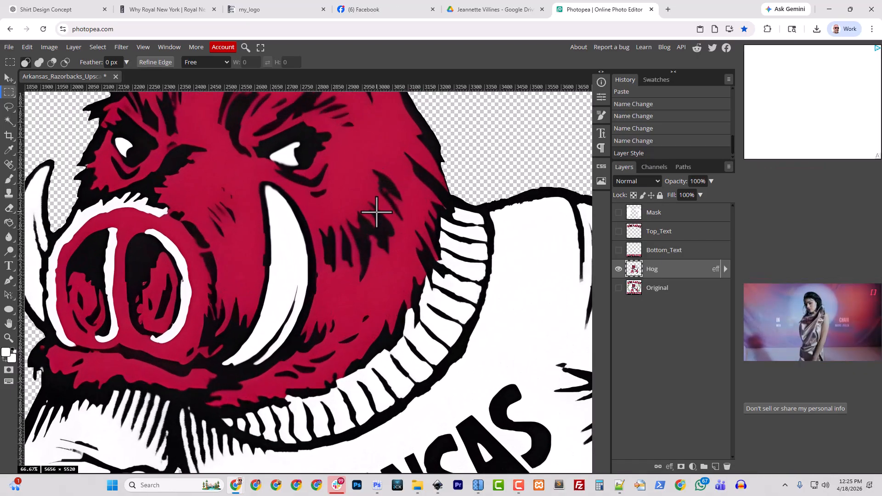
left_click_drag(482, 118, 408, 371)
scroll(420, 359, "up", 3)
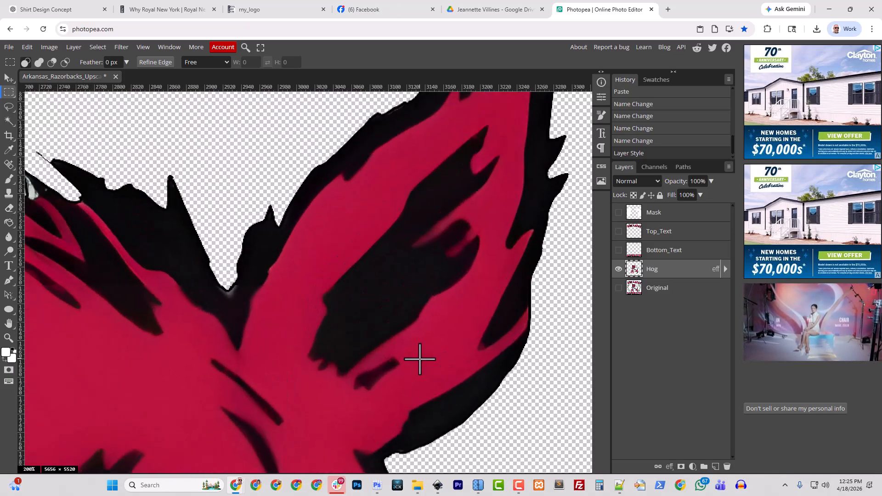
left_click_drag(224, 181, 478, 188)
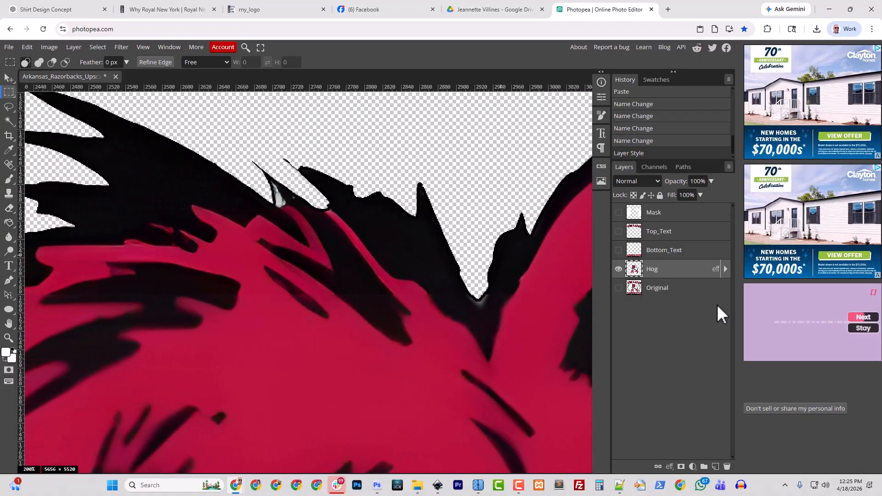
left_click(726, 270)
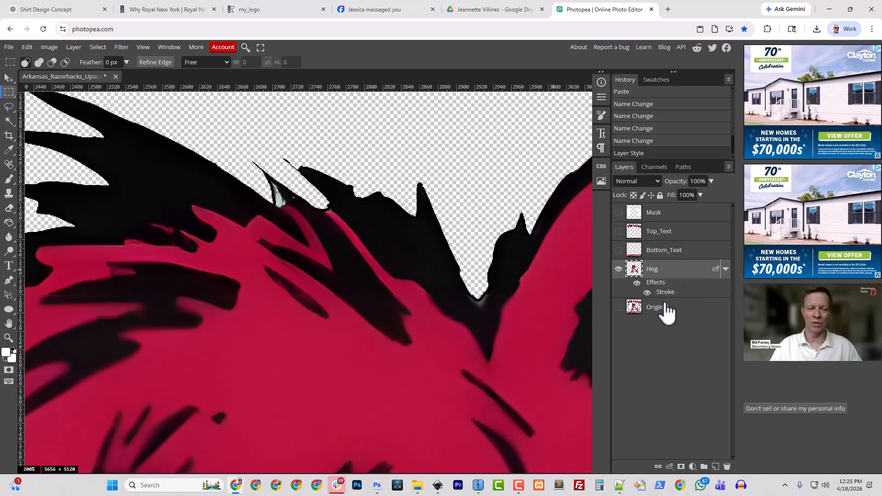
left_click(647, 292)
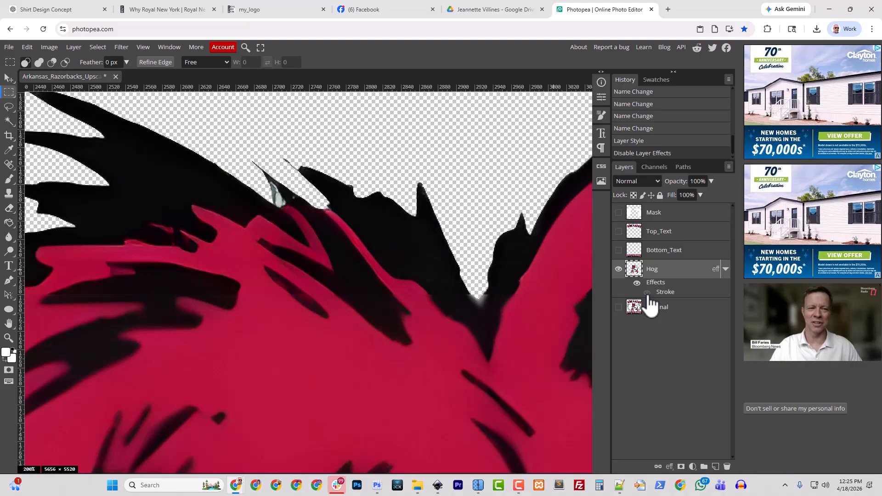
left_click(647, 293)
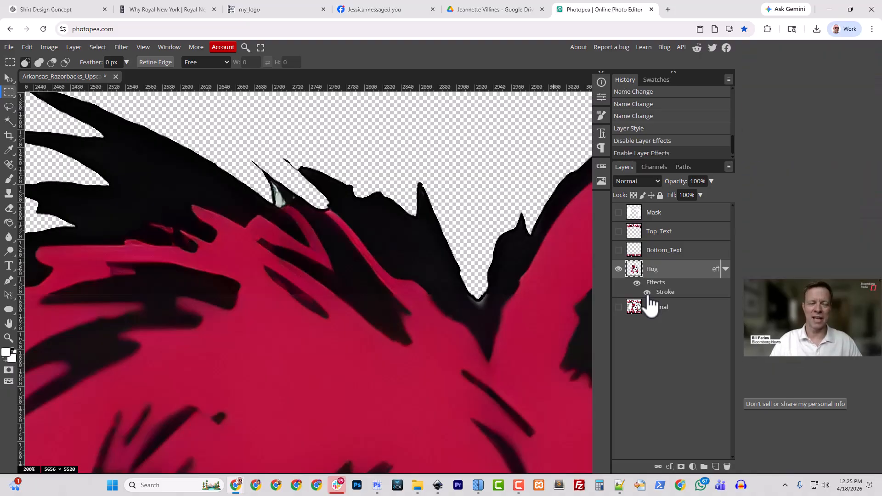
left_click(648, 292)
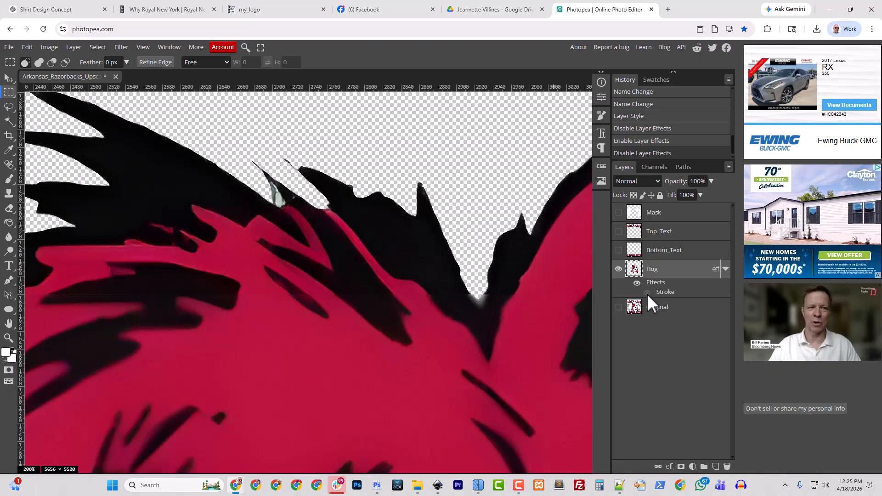
left_click(648, 293)
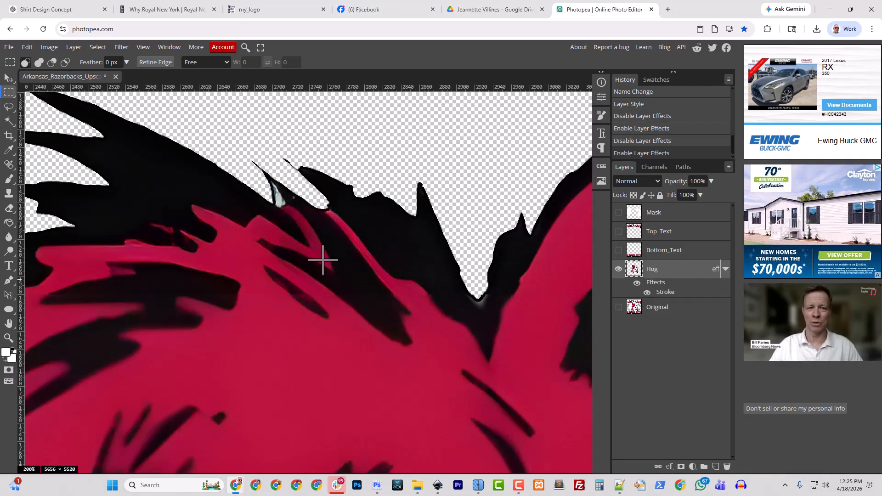
Step: Erase the thin stray hair tips above the hog's head on the Hog layer
key("e")
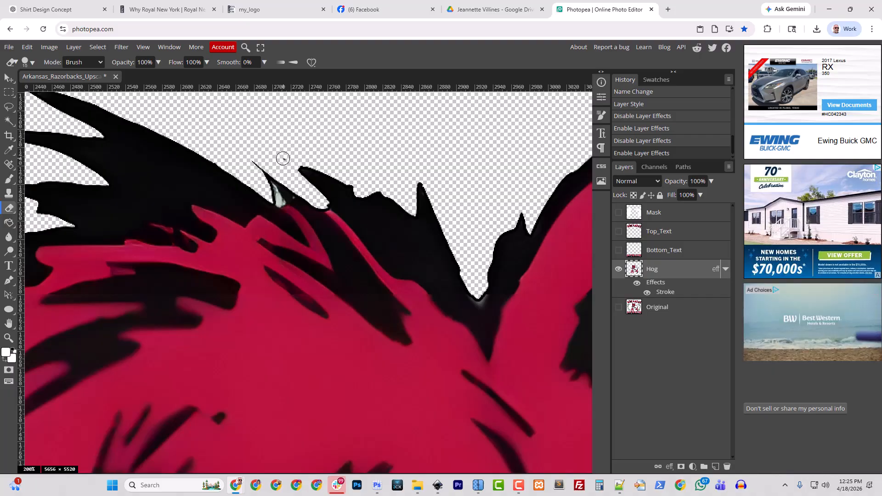
mouse_move(277, 152)
left_mouse_down()
mouse_move(266, 167)
mouse_move(250, 157)
left_mouse_up()
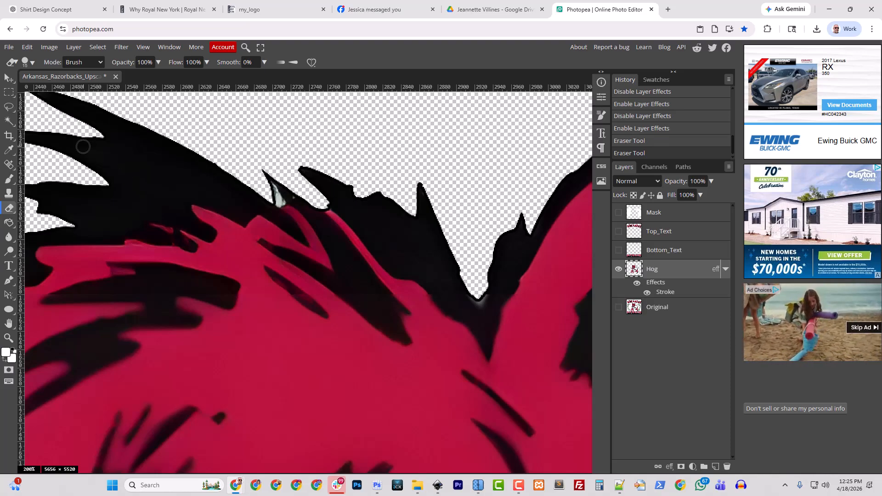
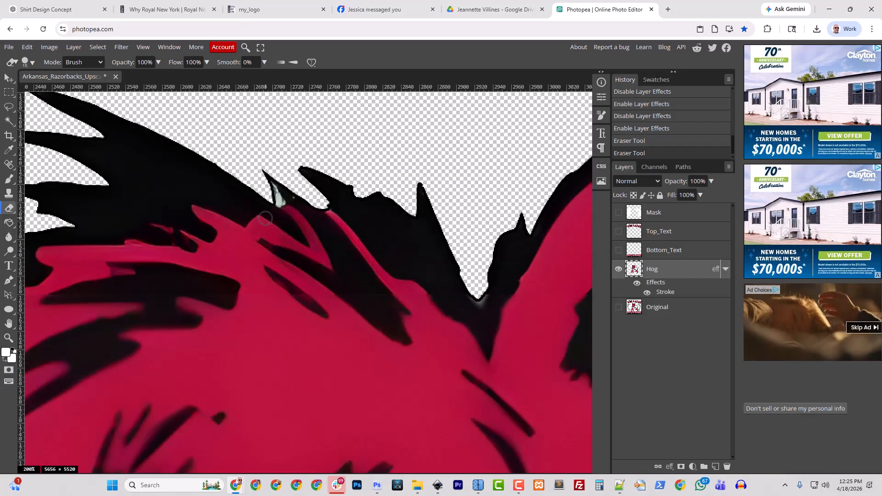
Step: Change the Hog layer's inside stroke to 13 px and recolour it with the near-black 0e090c sampled from the hog's dark fur
double_click(662, 294)
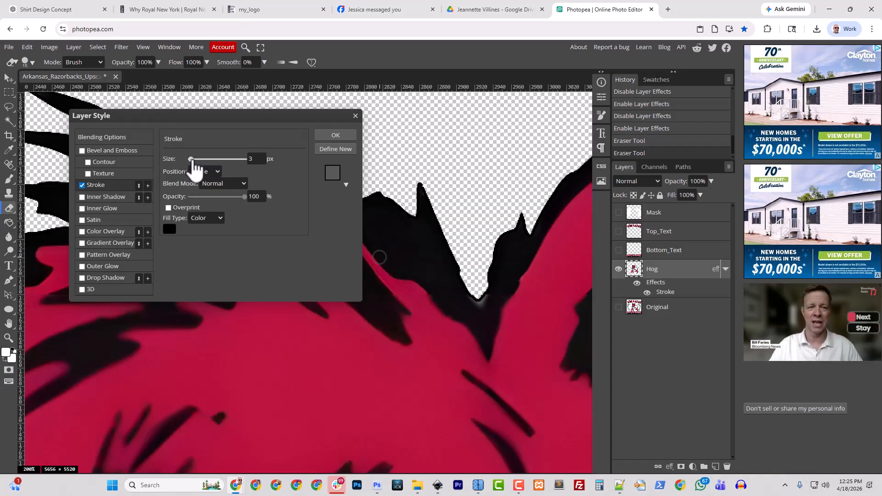
left_click_drag(193, 162, 198, 164)
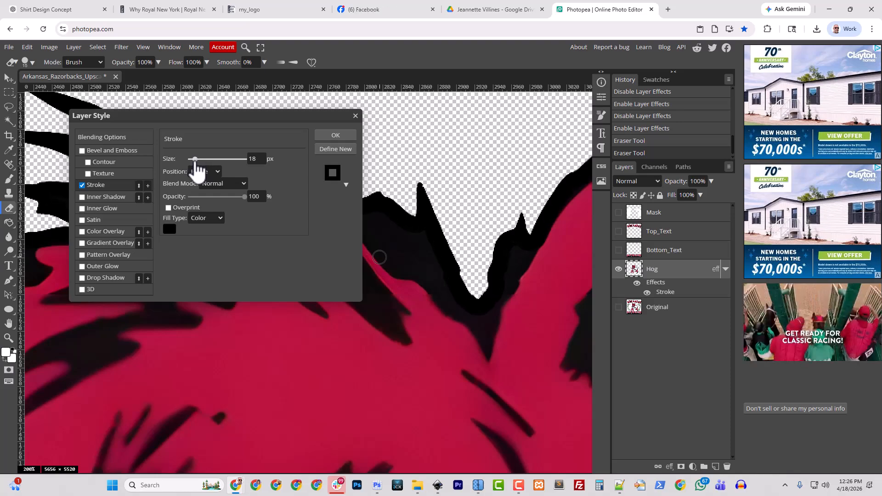
left_click_drag(196, 163, 193, 163)
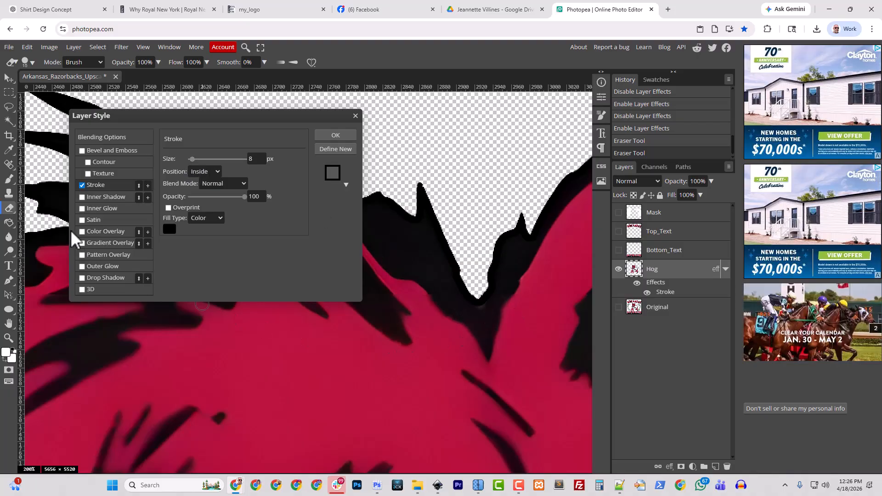
left_click(169, 229)
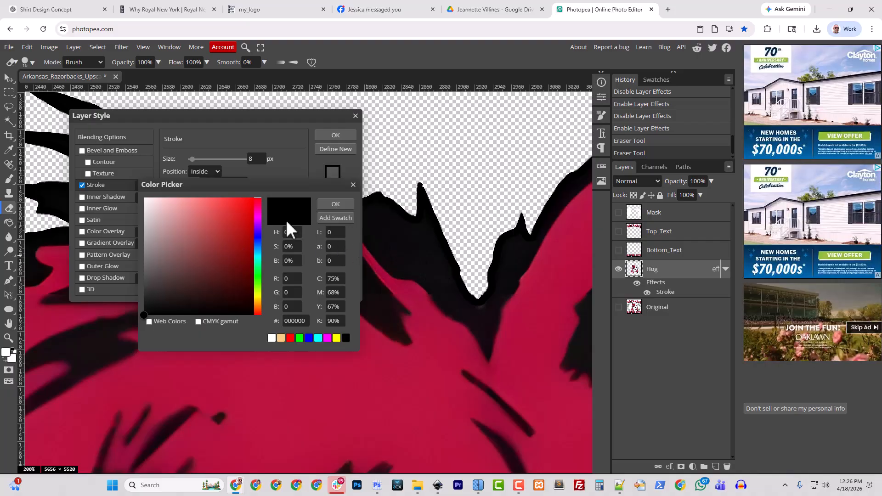
left_click(352, 186)
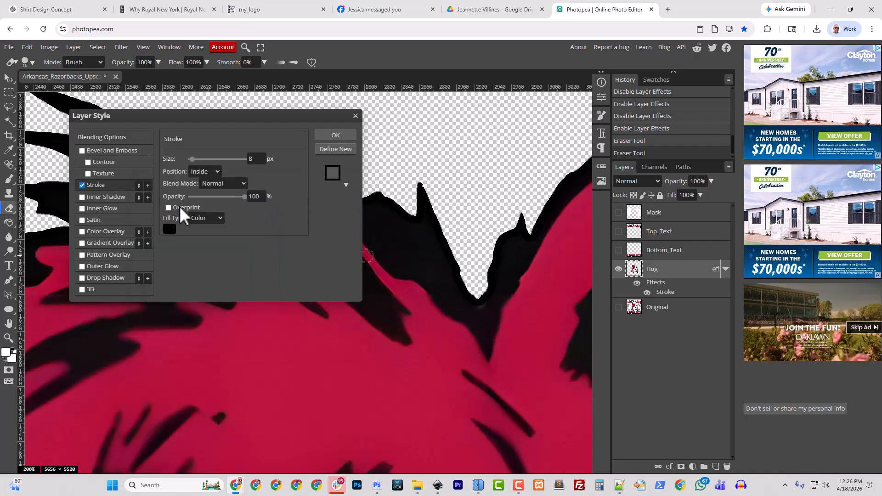
left_click(170, 230)
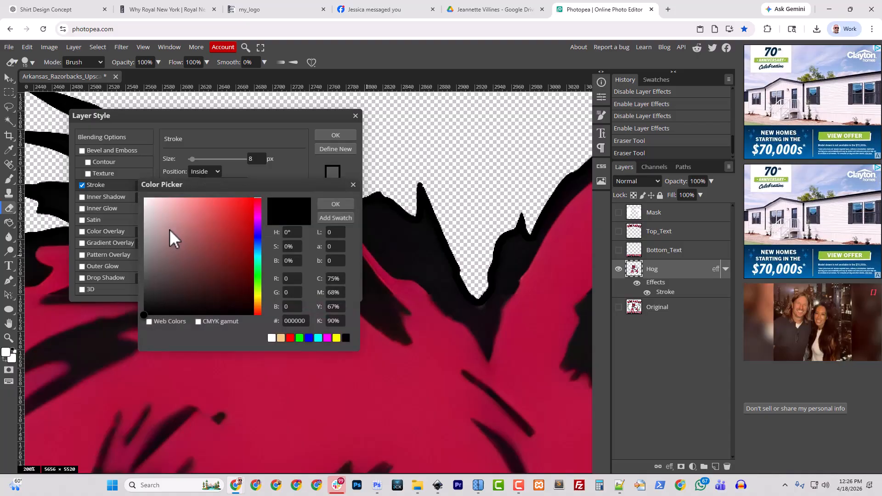
left_click(411, 238)
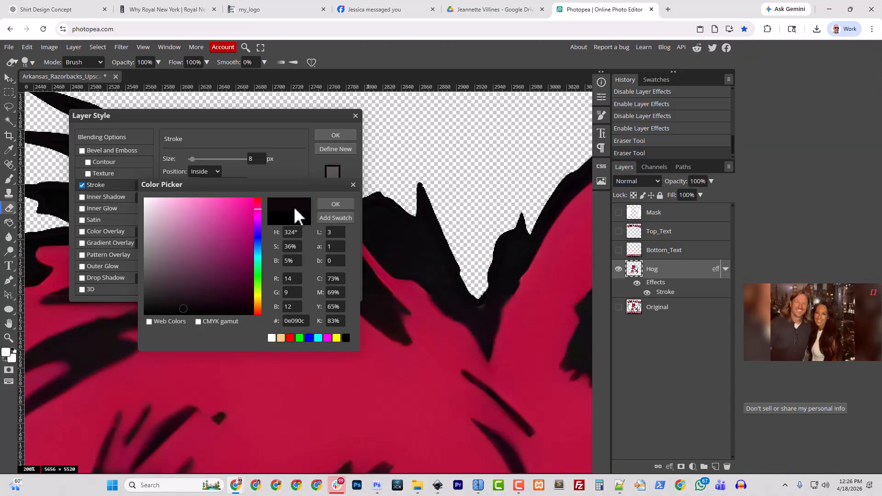
left_click(334, 204)
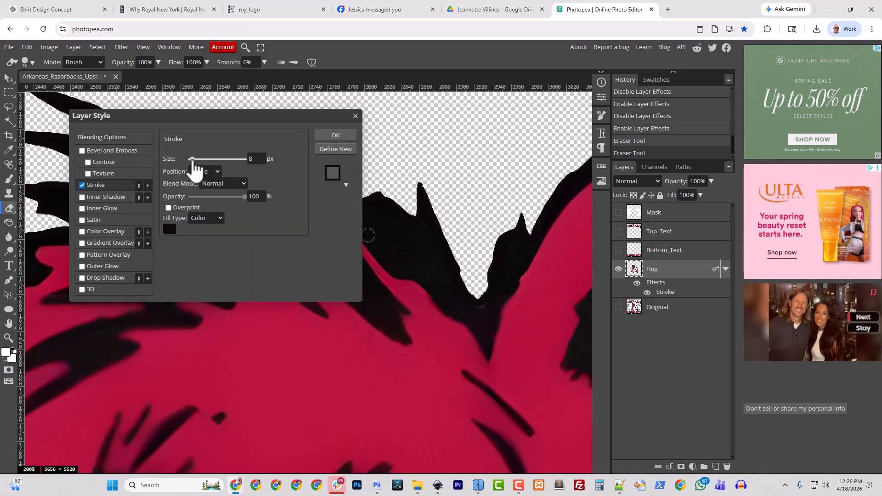
left_click_drag(194, 162, 195, 162)
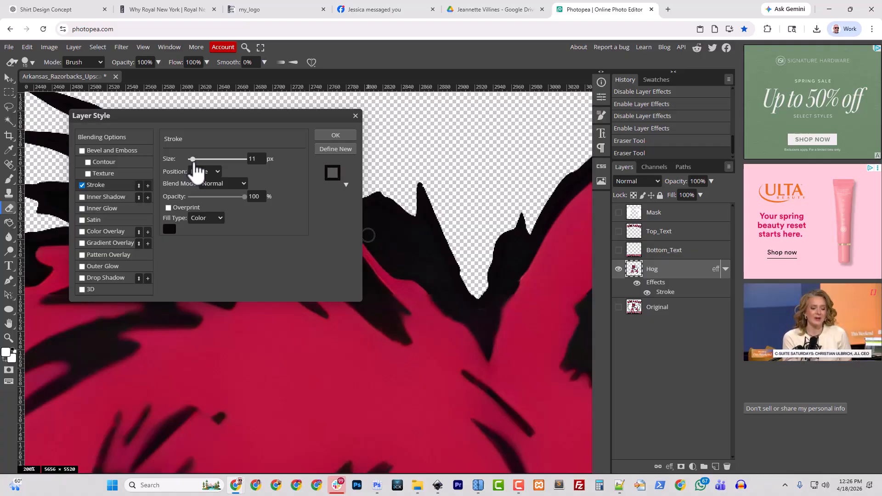
left_click_drag(193, 162, 195, 163)
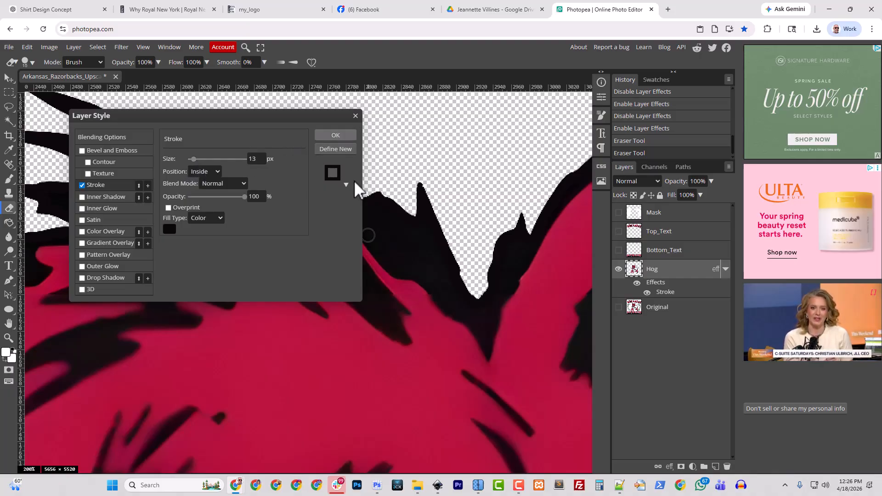
left_click(337, 134)
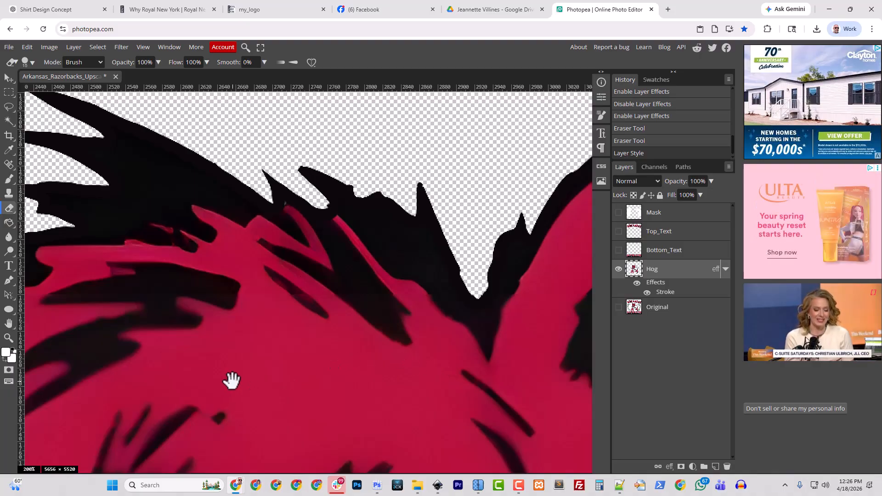
Step: Inspect the stroked edge along the hog's hair and ears
left_click_drag(230, 380, 495, 322)
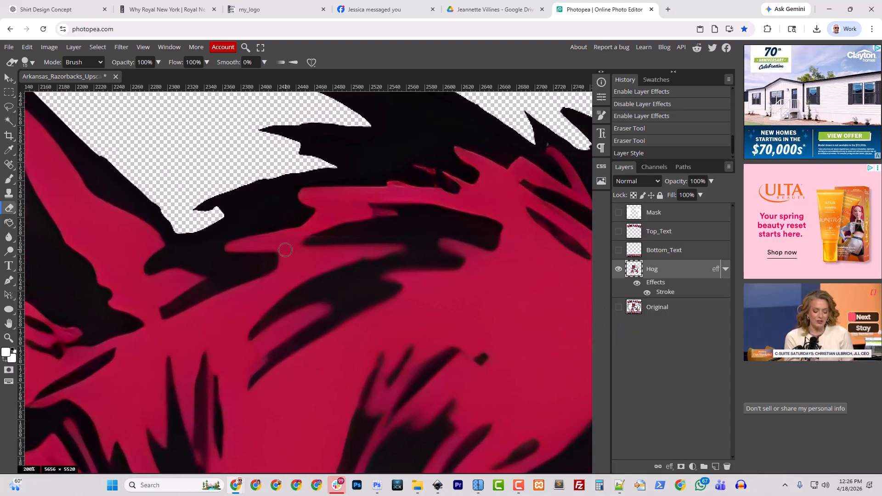
left_click_drag(547, 355, 132, 327)
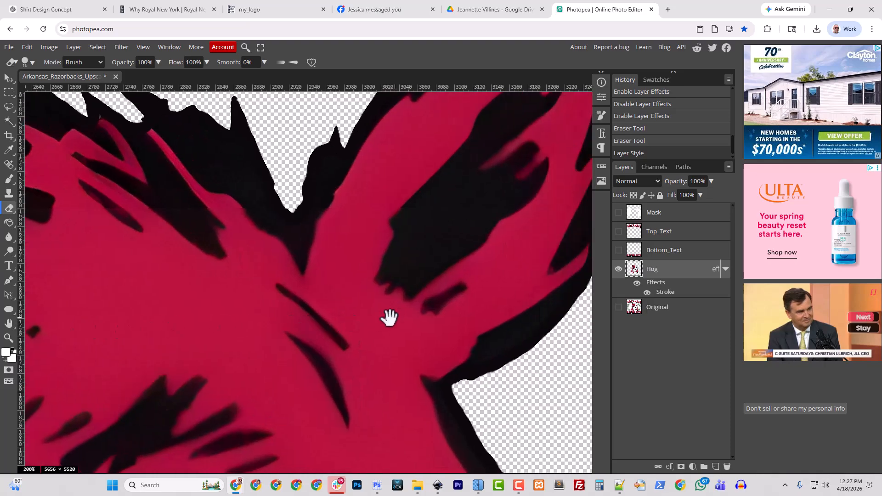
mouse_move(388, 315)
left_mouse_down()
mouse_move(274, 309)
mouse_move(418, 157)
mouse_move(499, 380)
mouse_move(623, 398)
left_mouse_up()
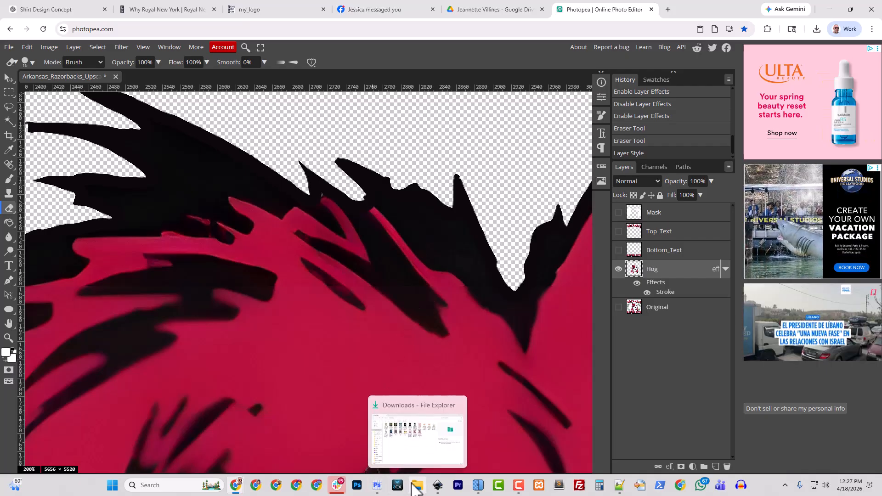
Step: Touch up the red beside the dark fur mark on the hog's forehead using sampled red and a 15 px Brush at 100% hardness
left_click_drag(242, 319, 458, 291)
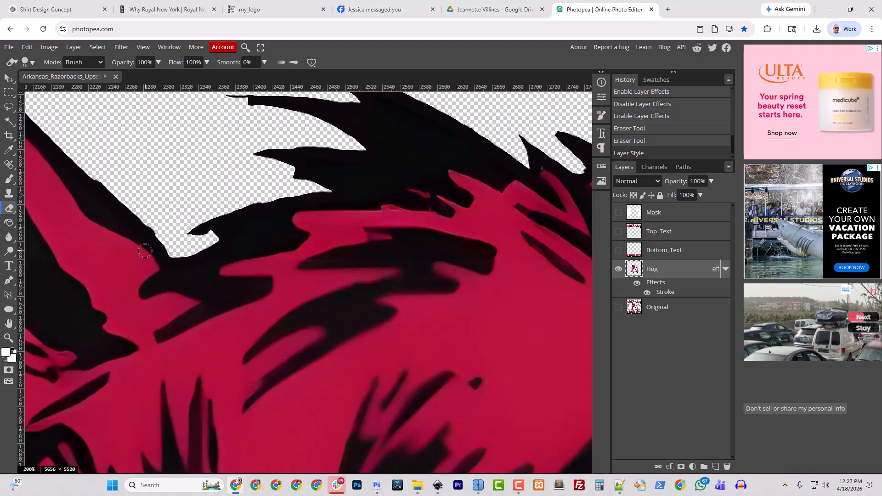
key("b")
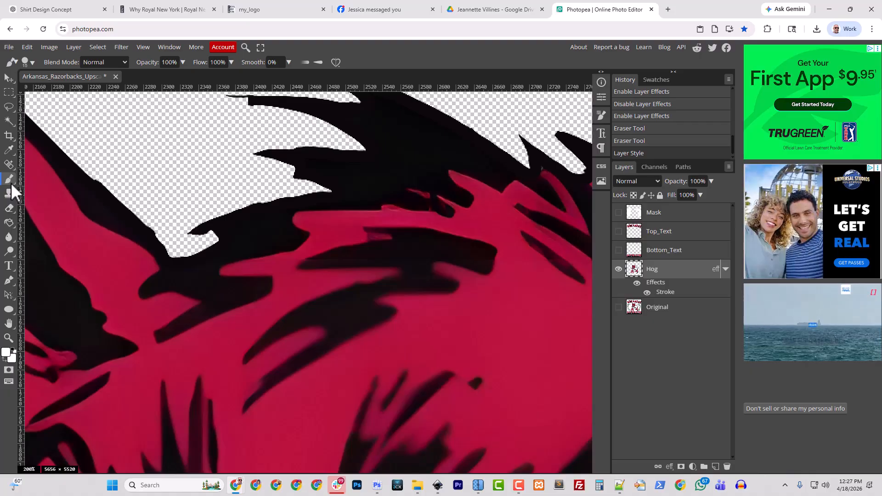
left_click(31, 62)
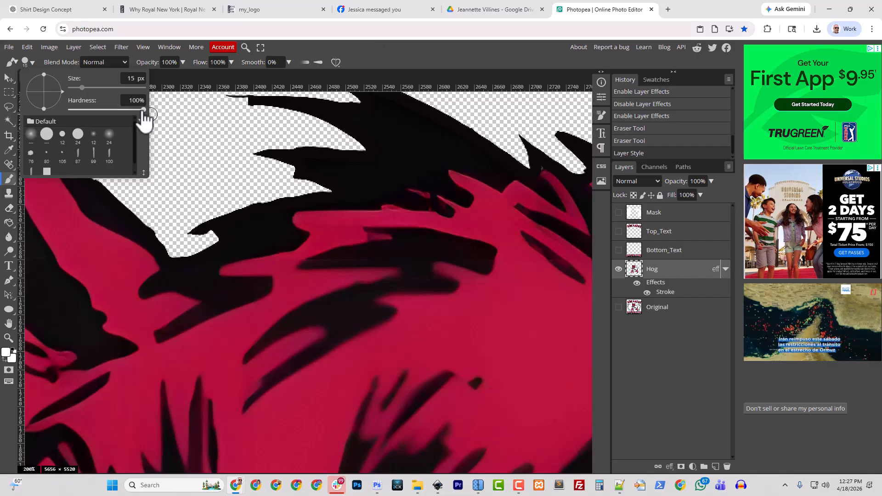
left_click_drag(144, 110, 198, 132)
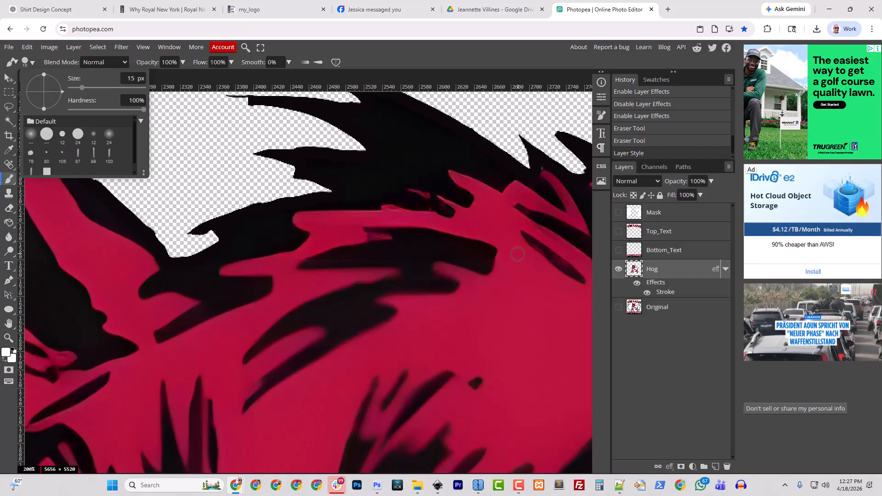
left_click(34, 63)
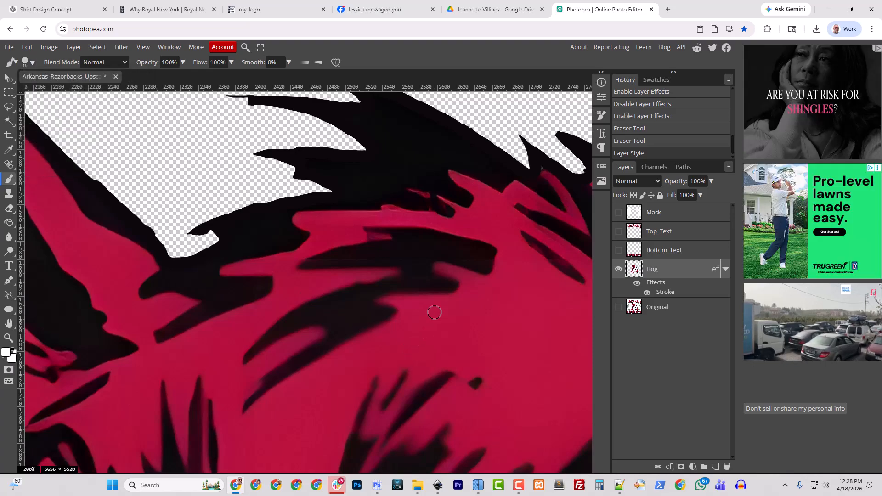
left_click(512, 266, "alt")
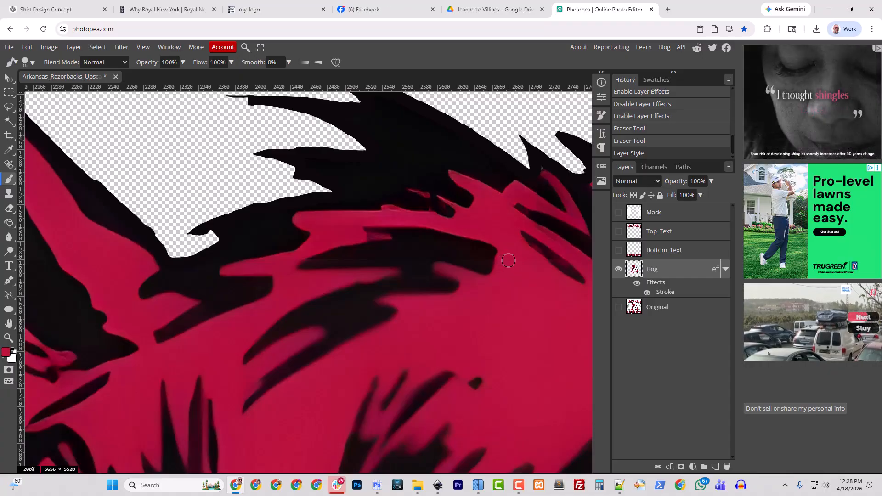
left_click(508, 261)
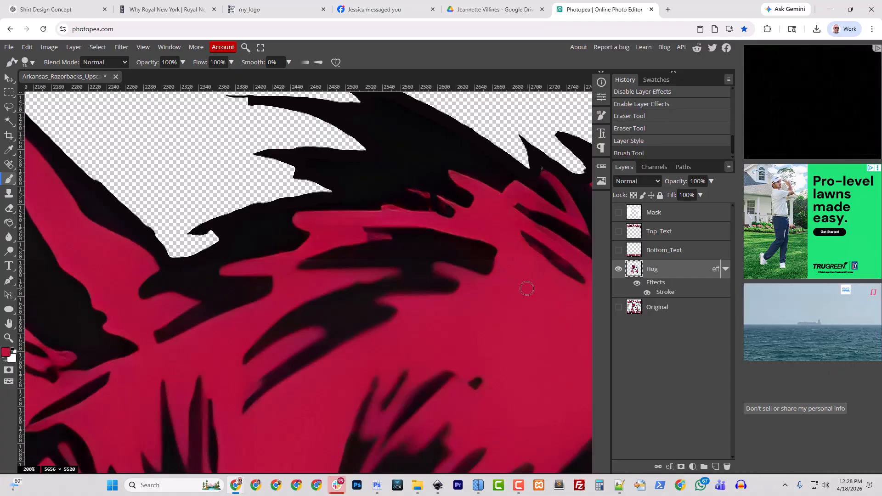
Step: Paint the blunt end and middle of that forehead fur mark with the dark tone sampled from it
left_click(481, 255, "alt")
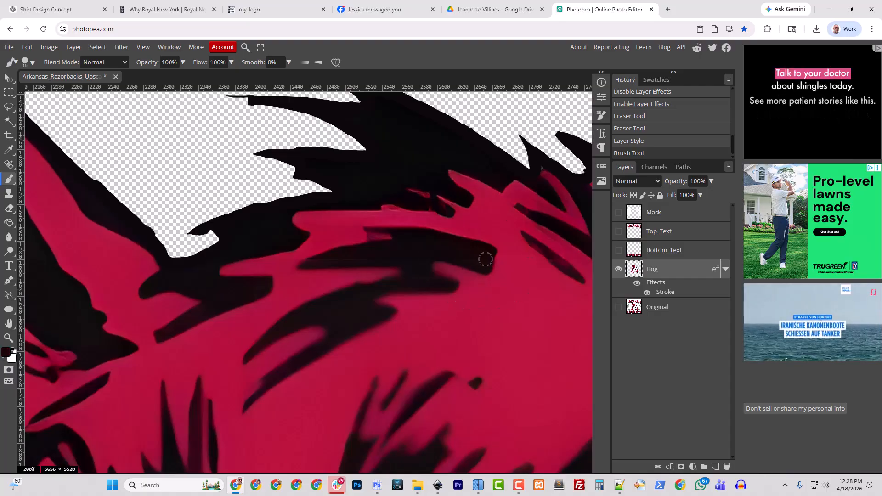
left_click(486, 260)
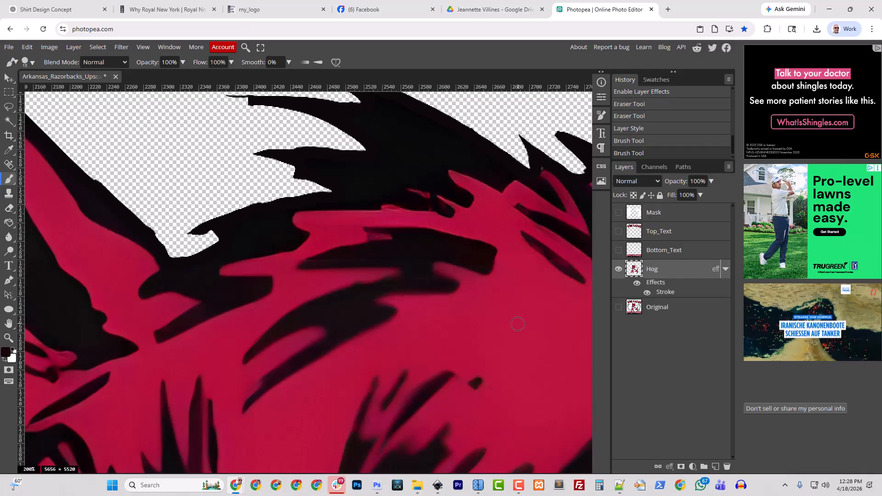
left_click(455, 253)
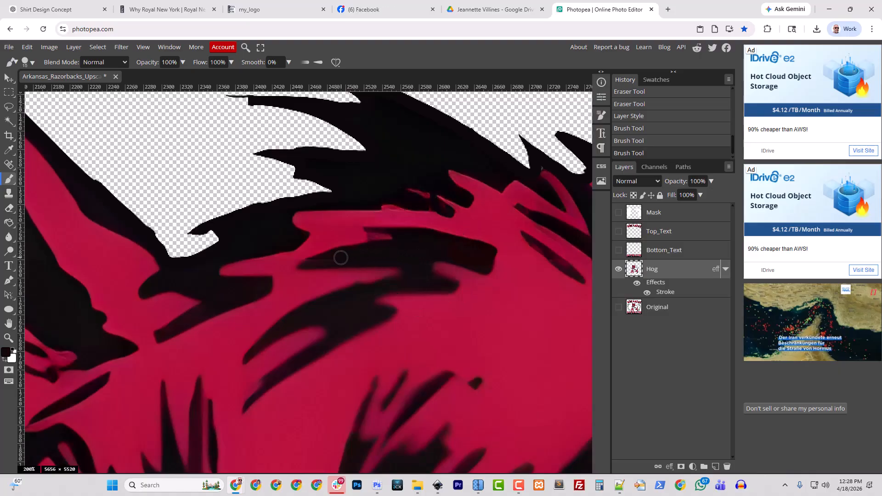
Step: Sharpen the thin end and upper edge of the same fur mark with near-black, using a 6 px hard brush
key("bracketleft")
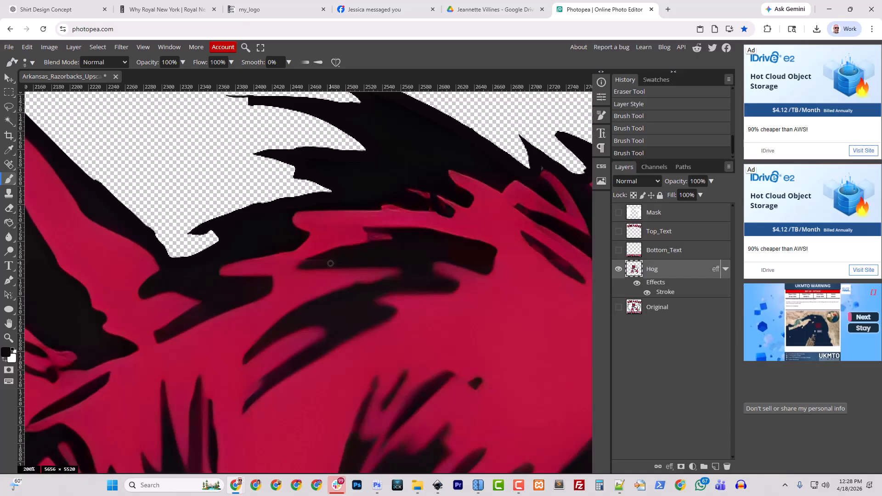
scroll(351, 272, "up", 4)
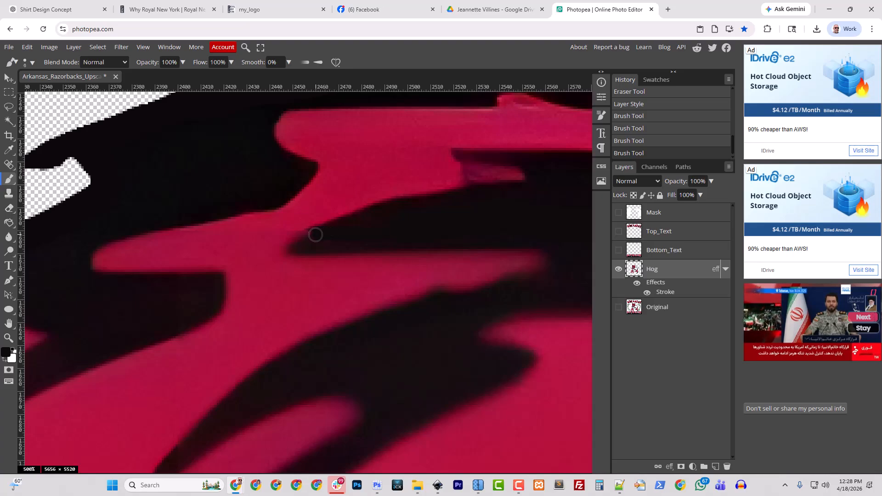
mouse_move(316, 235)
left_mouse_down()
mouse_move(290, 249)
mouse_move(553, 241)
left_mouse_up()
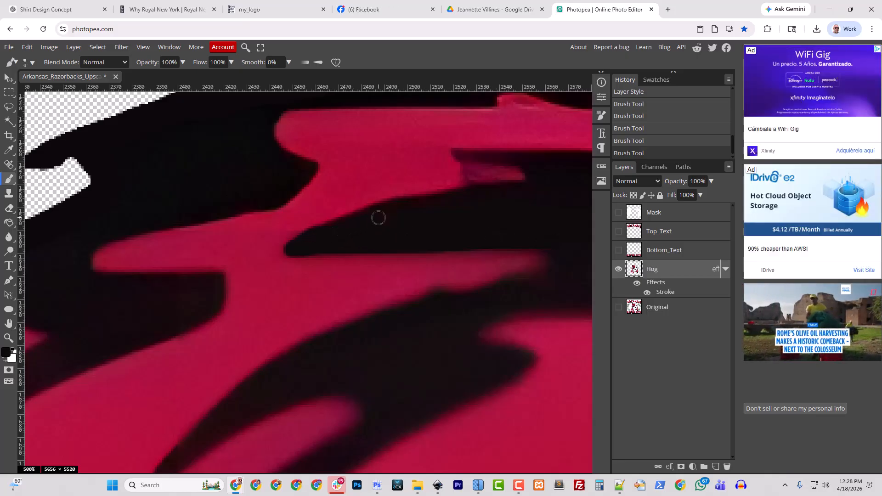
left_click(405, 213)
Step: Sample the red beside the fur mark and turn the Brush into a small soft one with 0% hardness
left_click(299, 222, "alt")
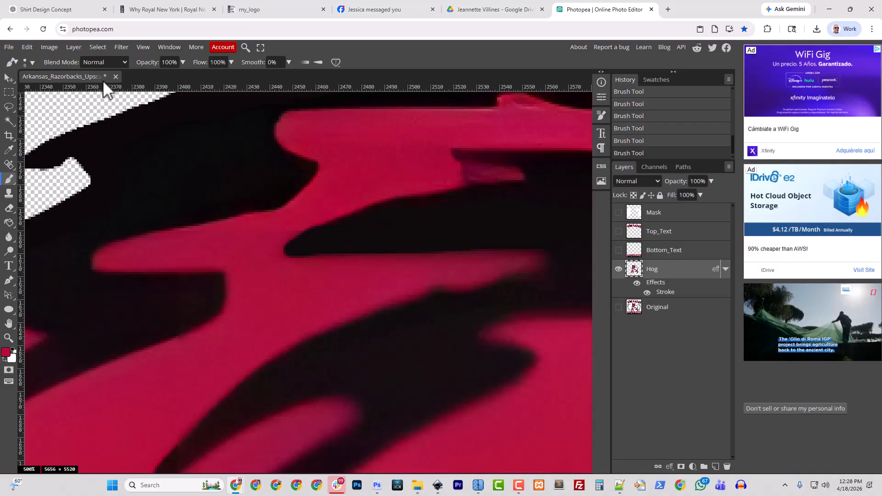
left_click(32, 63)
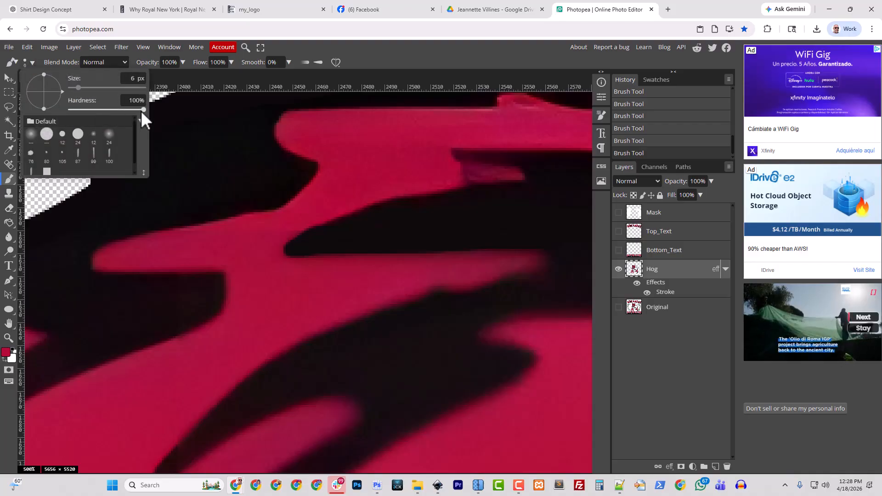
left_click_drag(141, 110, 61, 121)
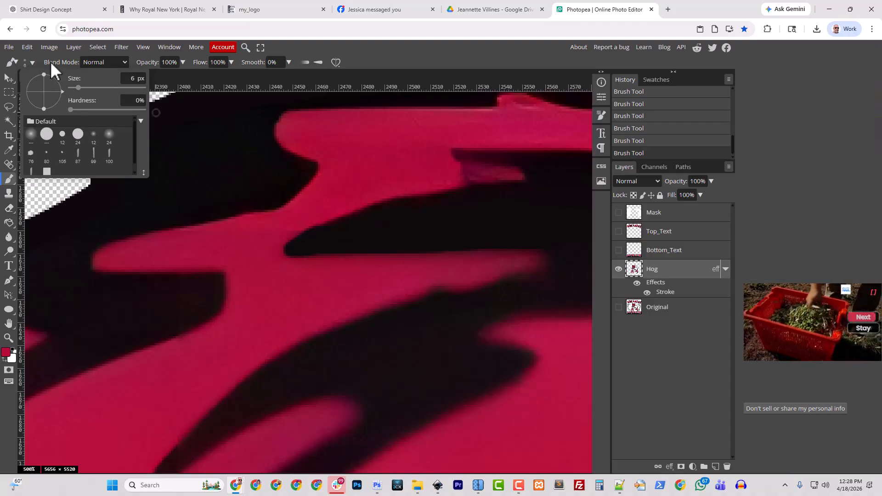
left_click(32, 62)
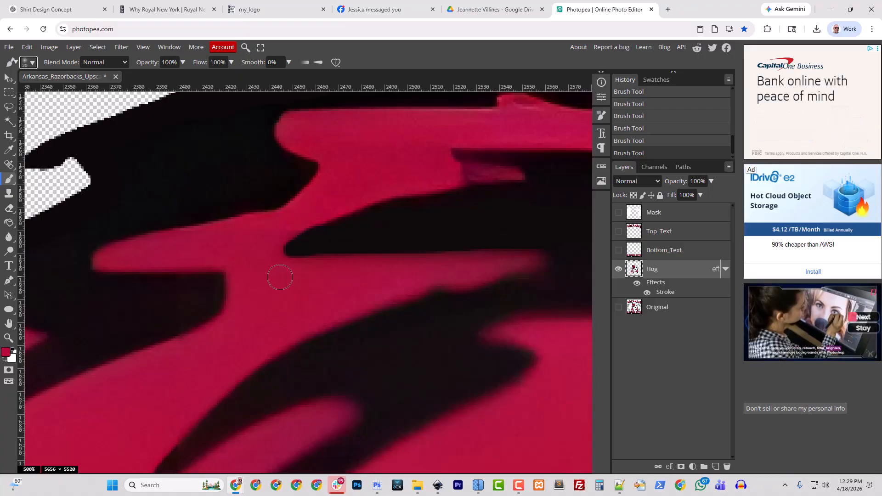
key("bracketleft")
key("bracketleft")
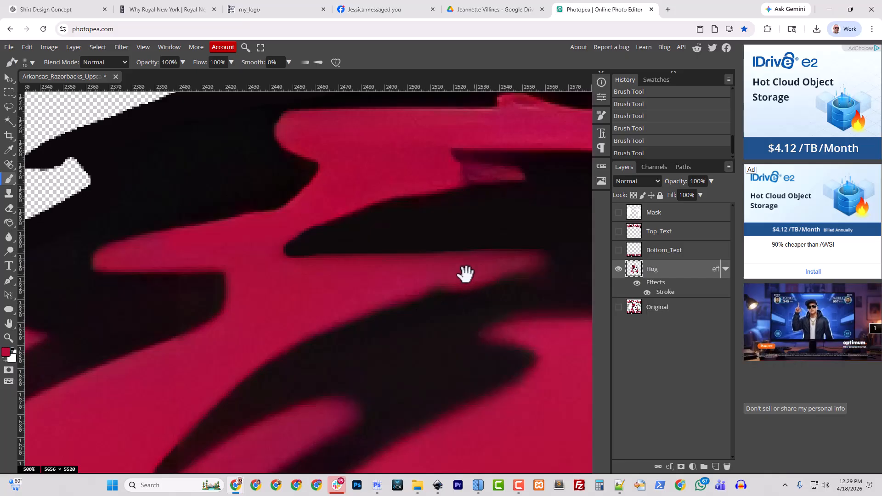
Step: Sample brush colours from the forehead fur marks and the dark hair between the head and ear, ending on near-black
left_click_drag(465, 272, 92, 253)
left_click_drag(512, 252, 417, 251)
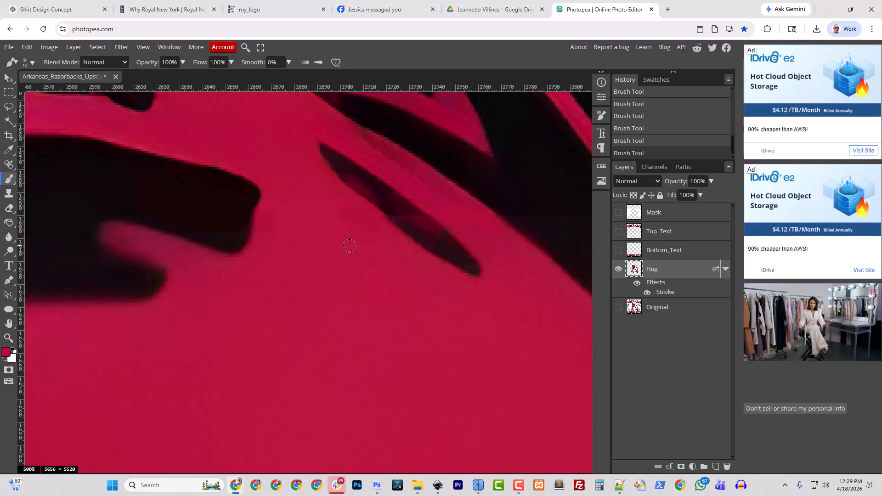
left_click(410, 216, "alt")
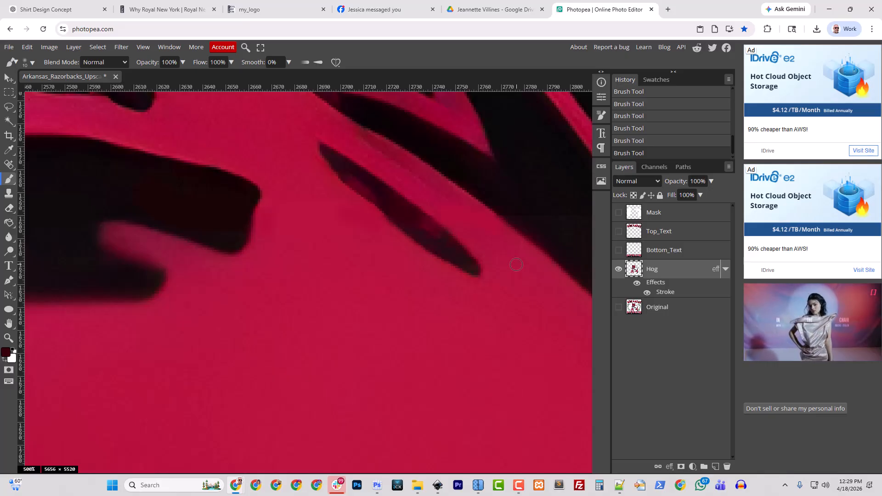
left_click_drag(541, 281, 410, 317)
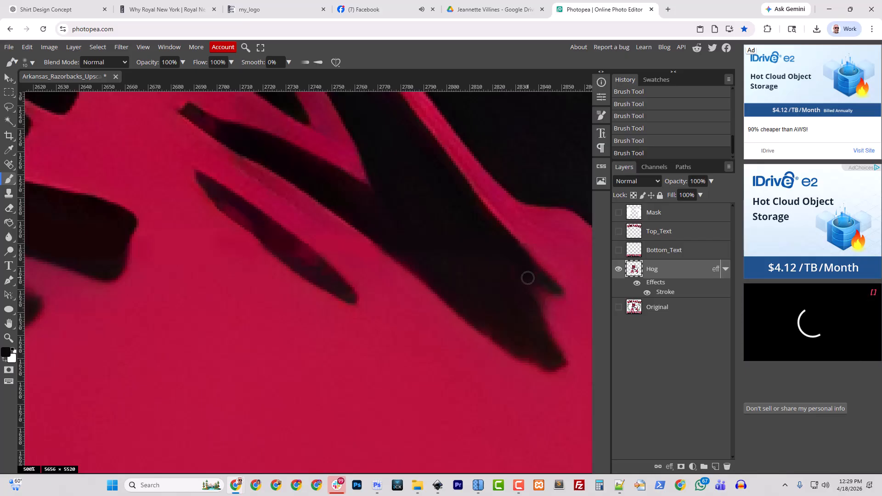
left_click_drag(565, 282, 376, 281)
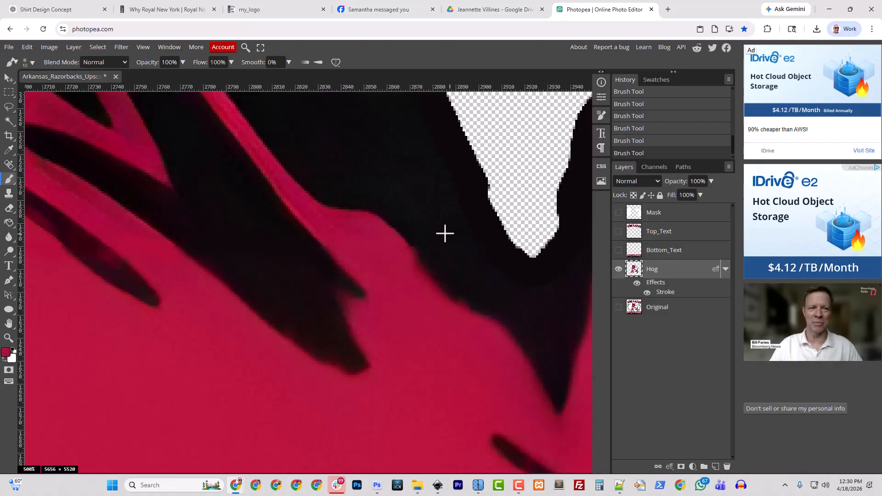
left_click(435, 251, "alt")
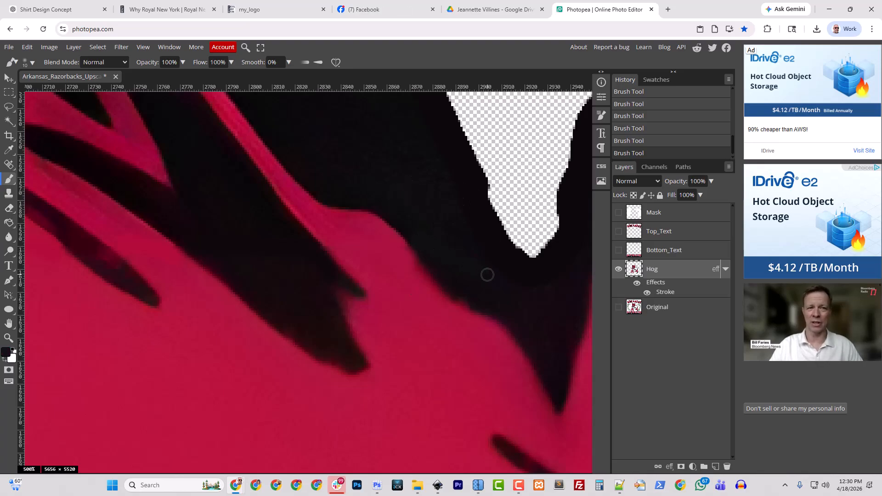
Step: Look over the whole hog artwork from the head down to the feet and the large letter A
key("ctrl+minus")
key("ctrl+minus")
key("ctrl+minus")
key("ctrl+minus")
key("ctrl+minus")
key("ctrl+minus")
key("ctrl+minus")
key("ctrl+minus")
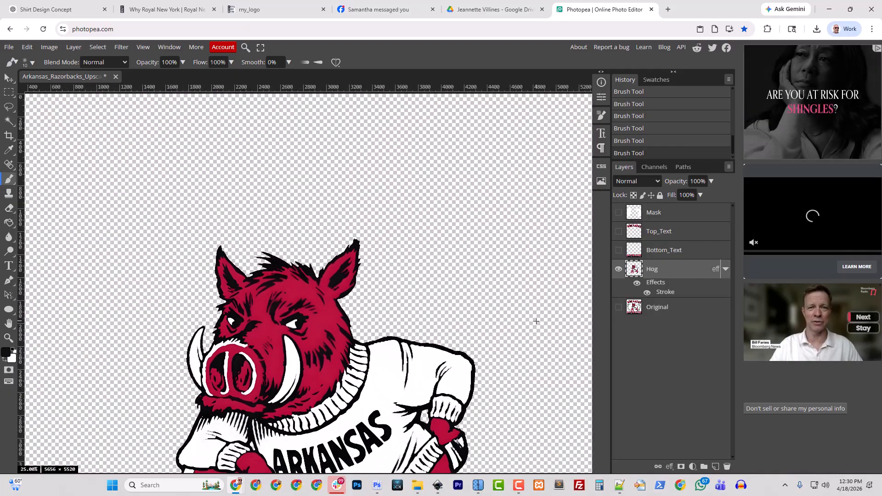
left_click_drag(435, 318, 432, 147)
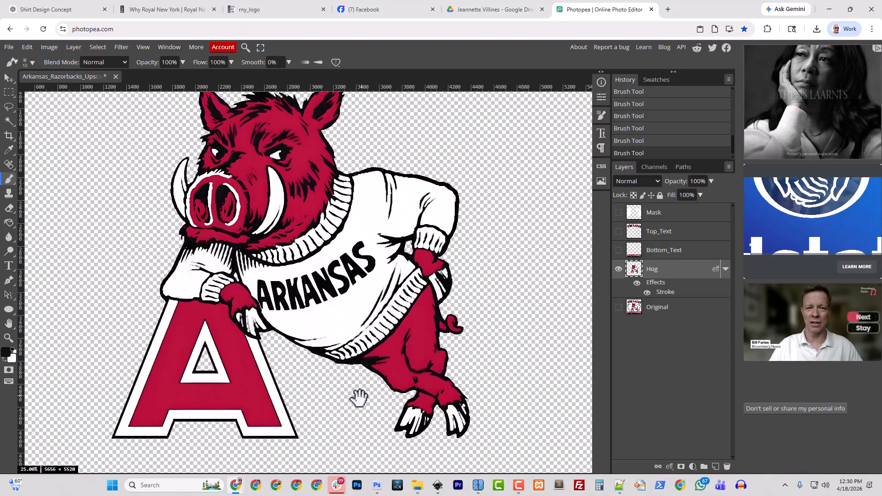
left_click_drag(360, 400, 351, 306)
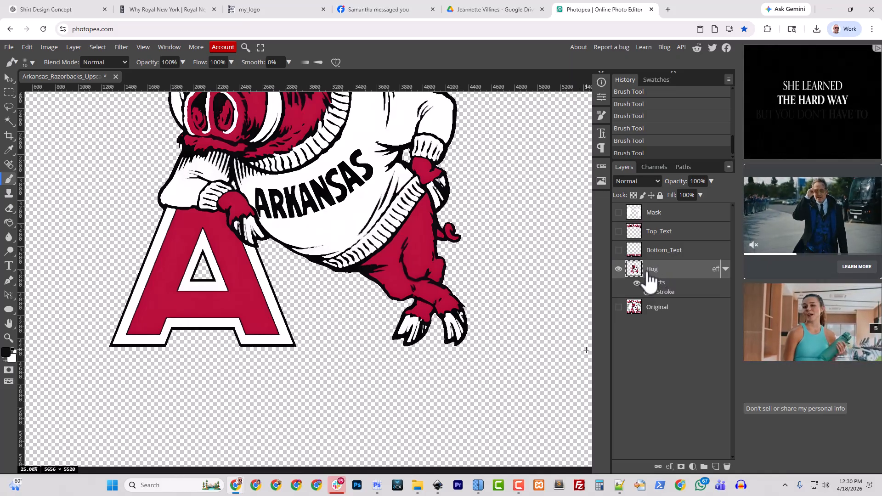
Step: Show the Bottom_Text layer and hide the Hog layer, with the Magic Wand ready for the RAZORBACKS lettering
left_click(618, 250)
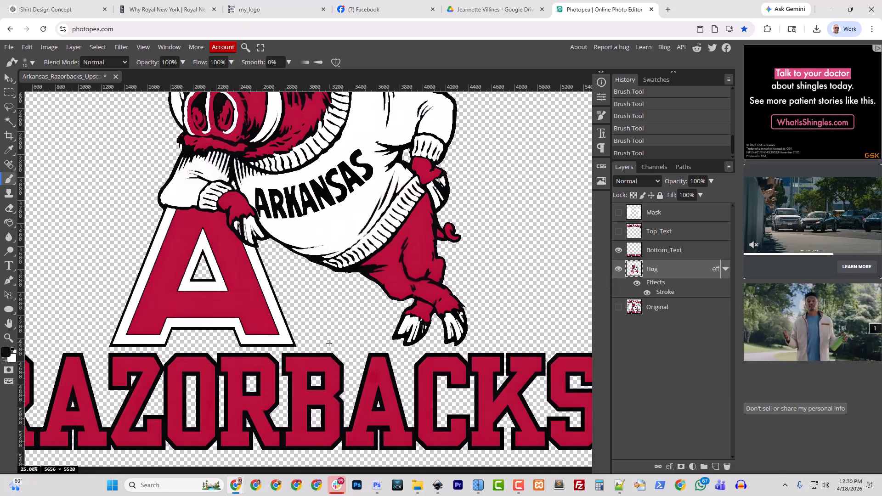
left_click_drag(332, 318, 518, 206)
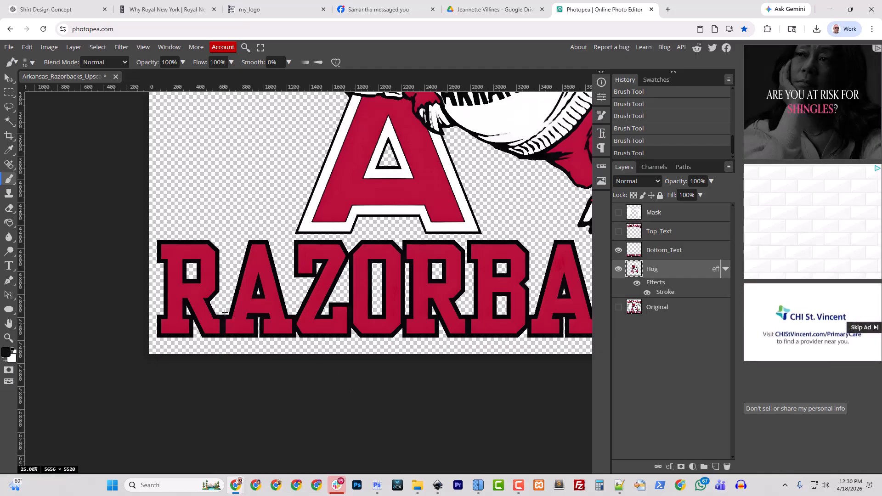
left_click(9, 120)
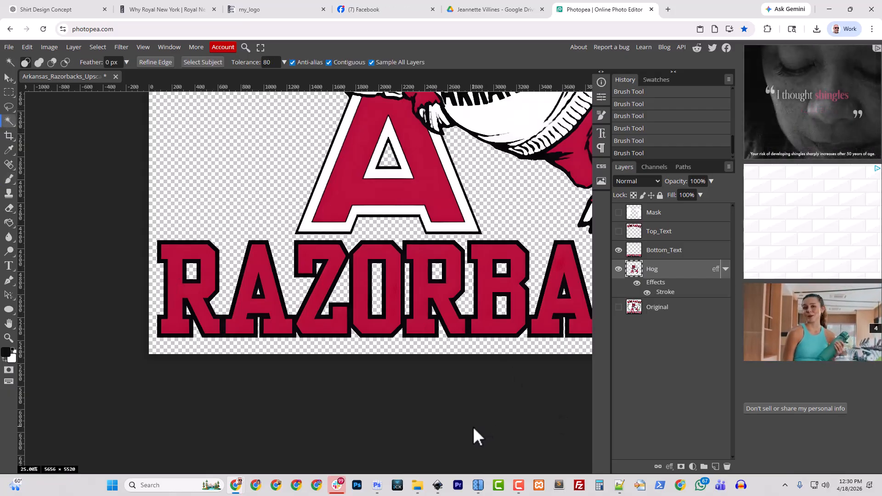
left_click(619, 270)
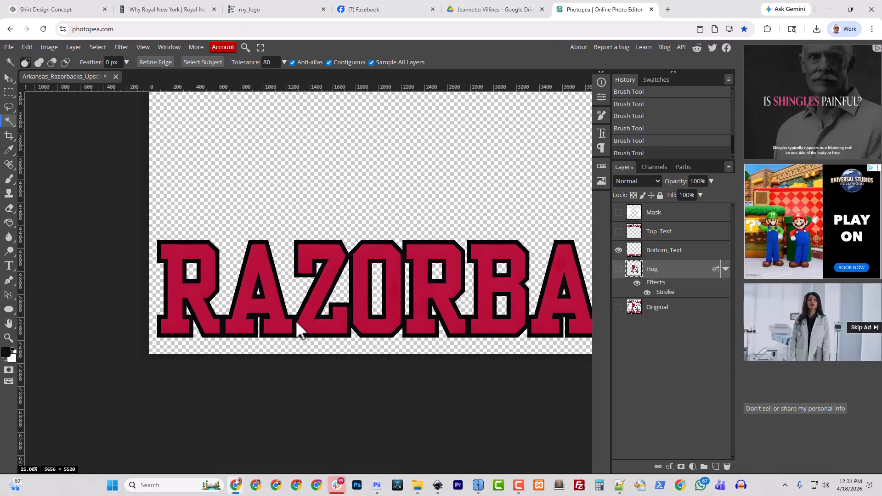
Step: Select the red fill of every letter in the RAZORBACKS lettering with the Magic Wand, adding each letter to the selection
left_click(209, 275)
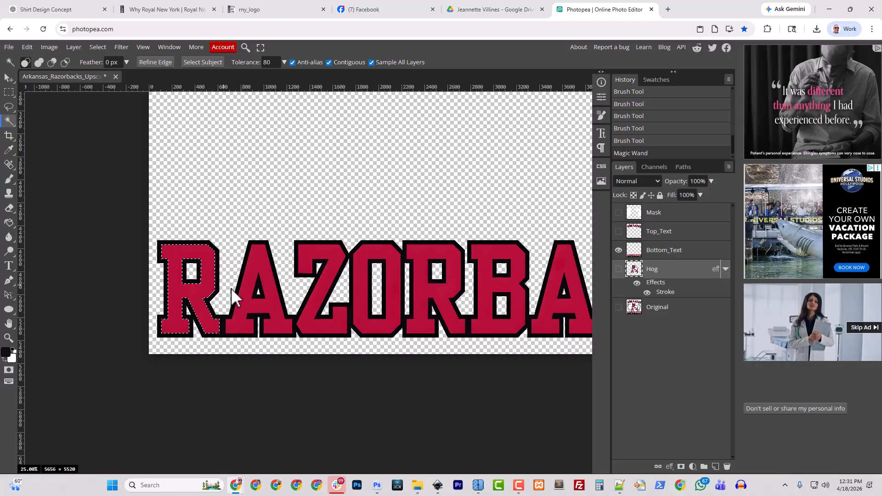
left_click(250, 275)
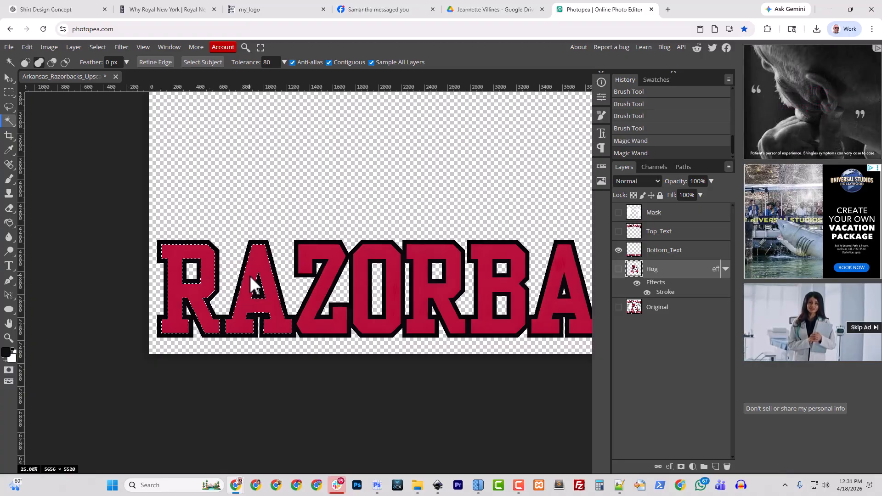
left_click(319, 292)
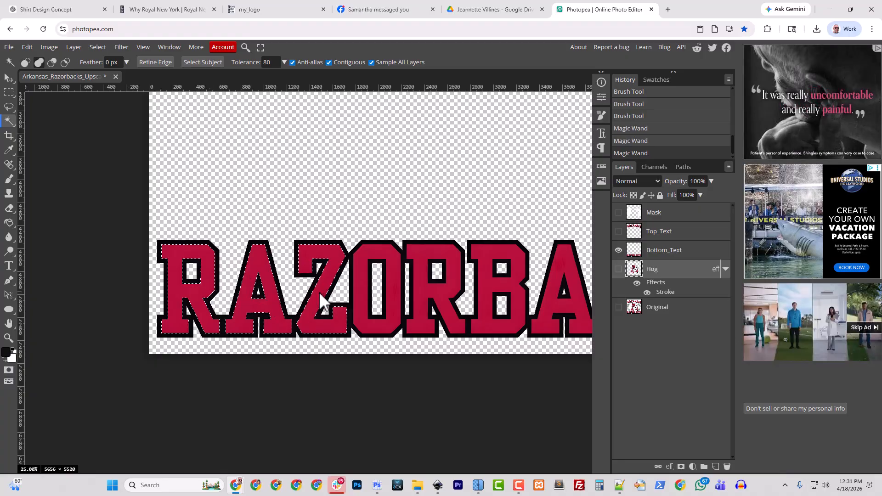
left_click(359, 296)
left_click(421, 297)
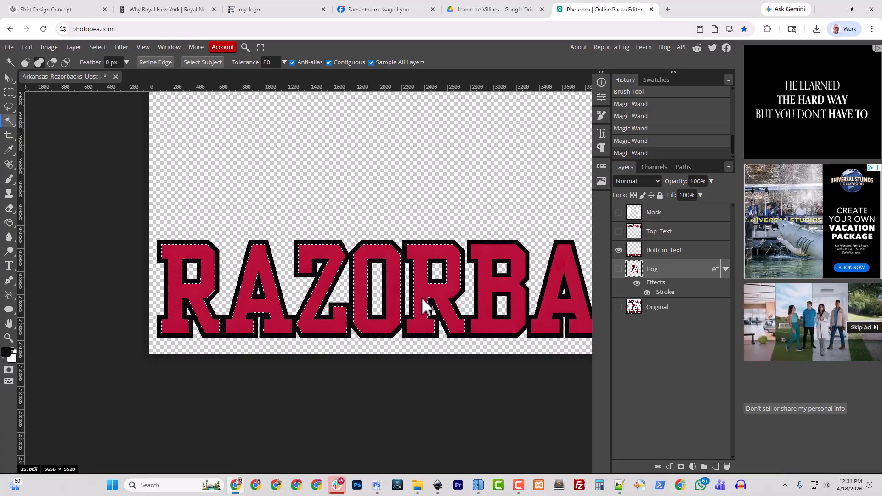
left_click(486, 285)
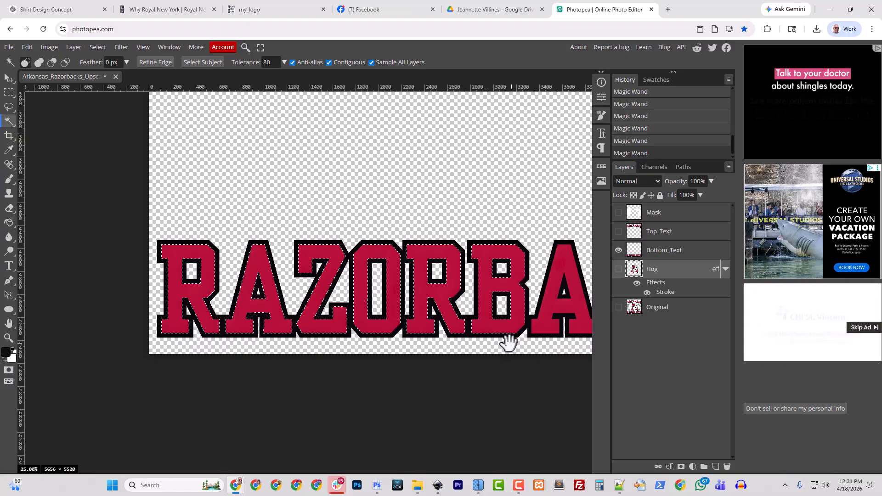
left_click_drag(508, 338, 356, 339)
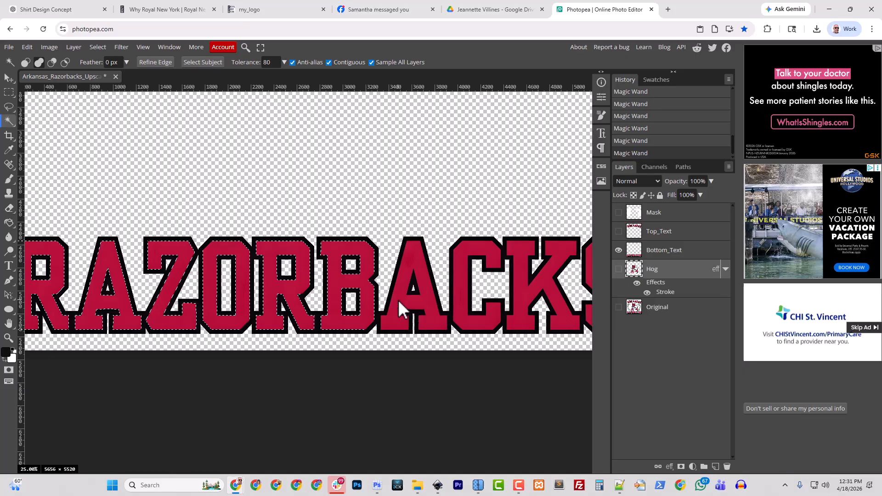
left_click(459, 300, "shift")
left_click_drag(517, 354, 400, 345)
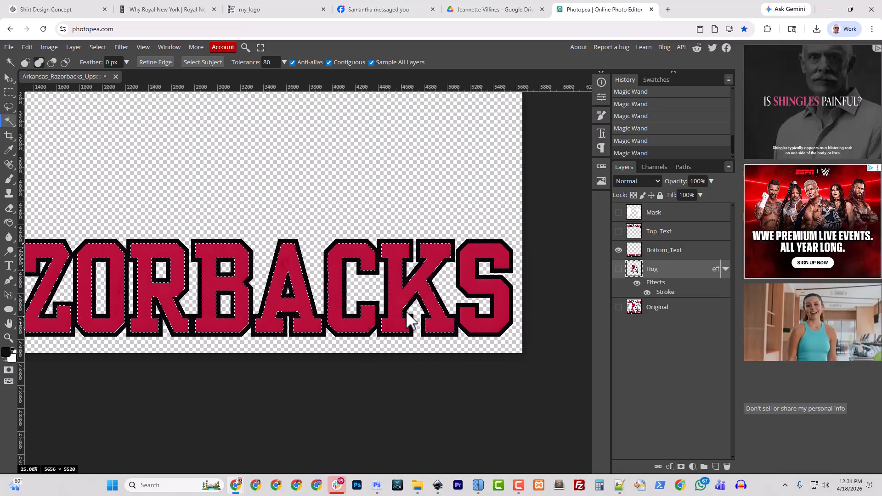
left_click(467, 252, "shift")
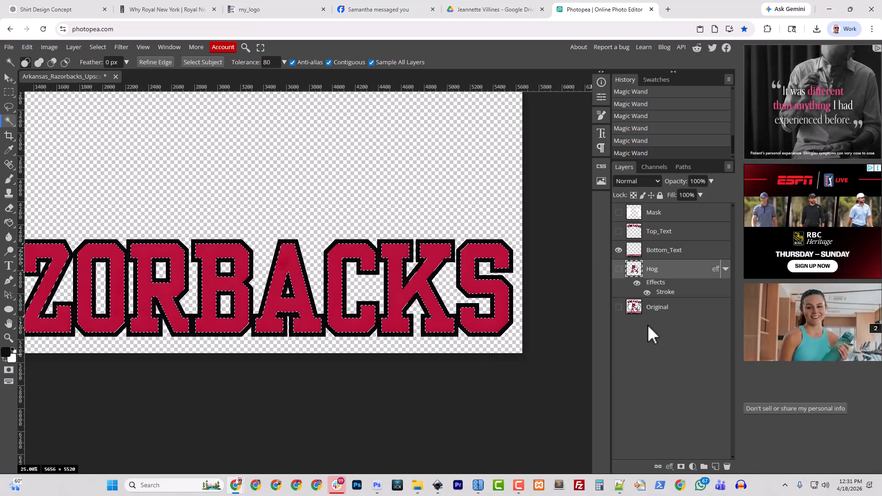
Step: Copy the selected red fills from the Bottom_Text layer onto a new layer and name it Razorbacks_Red
left_click(652, 253)
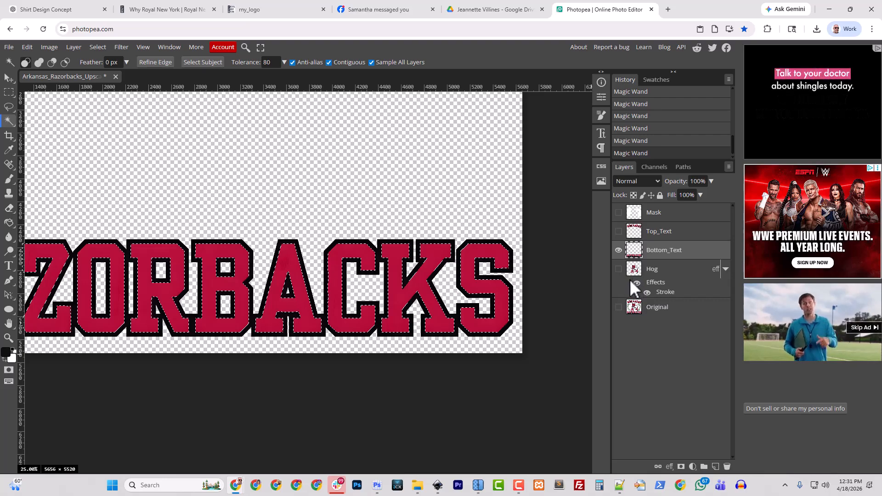
key("ctrl+v")
double_click(658, 253)
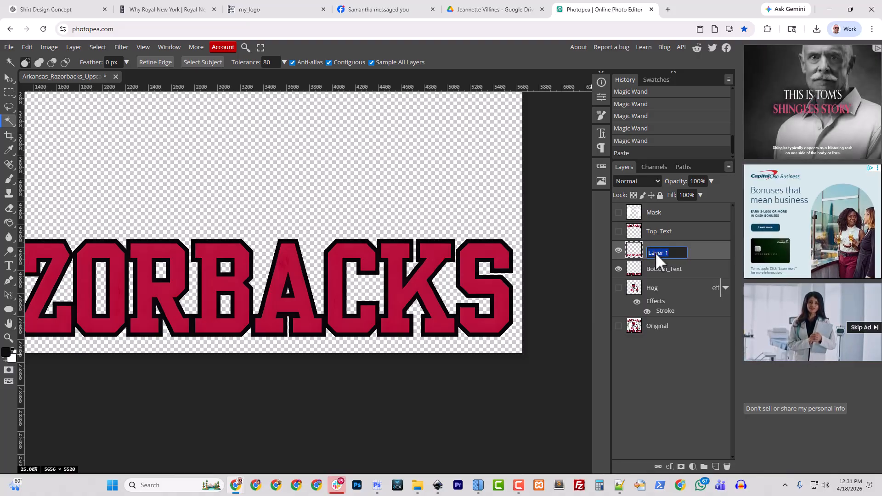
type("Ra")
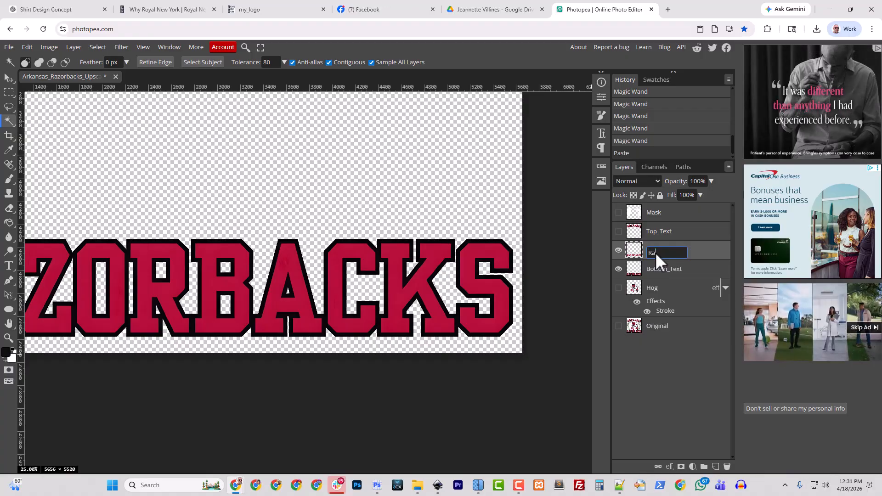
type("zorbac")
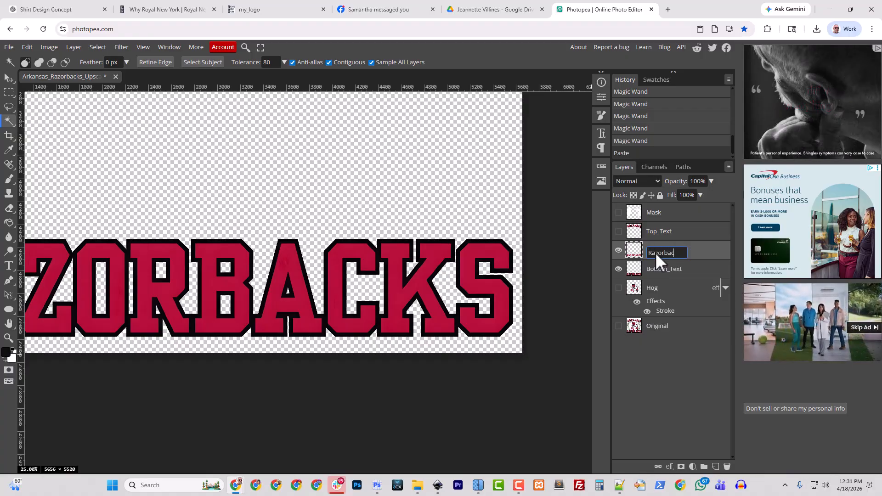
type("ks_Red")
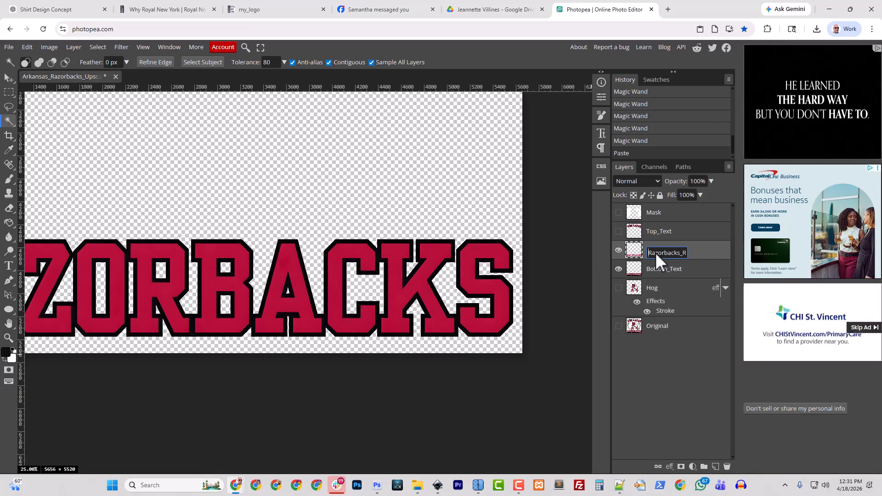
key("Return")
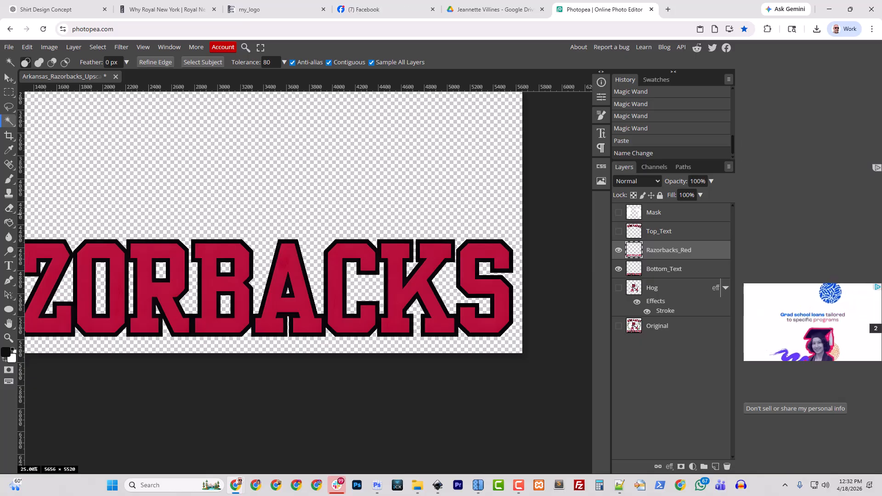
Step: Set the foreground colour to the dark red hex value 9d2235
left_click(8, 354)
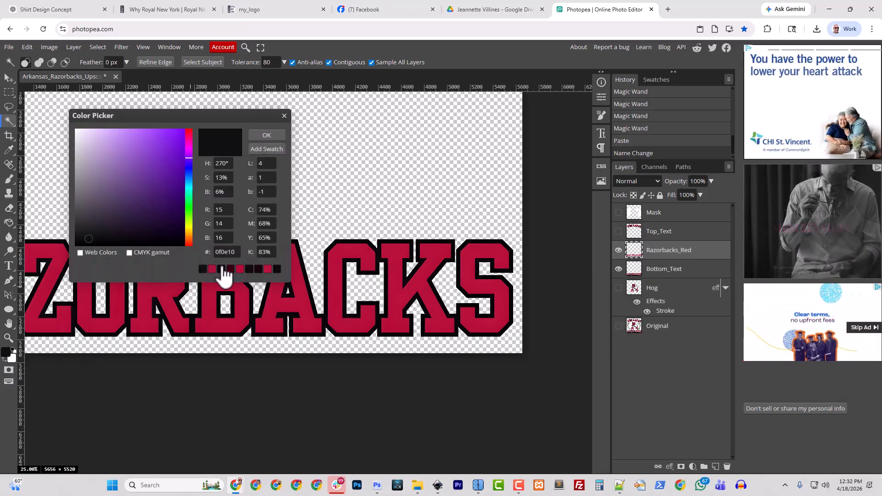
left_click_drag(237, 252, 194, 253)
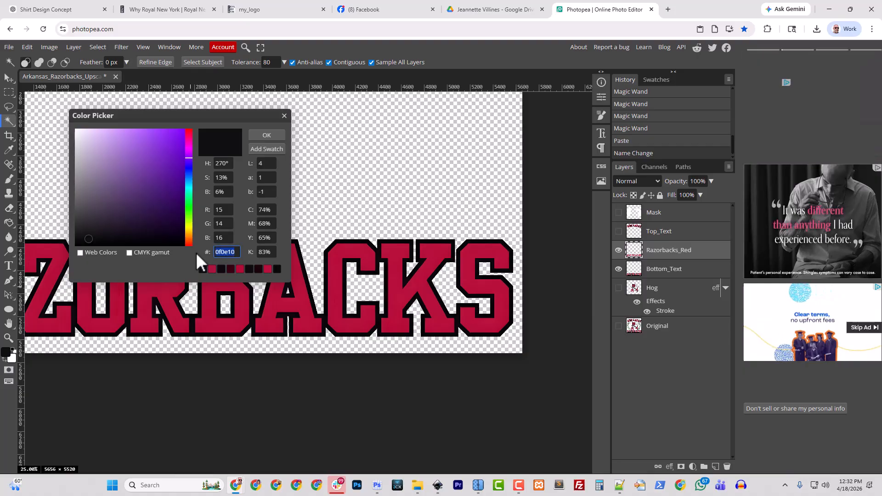
type("9d")
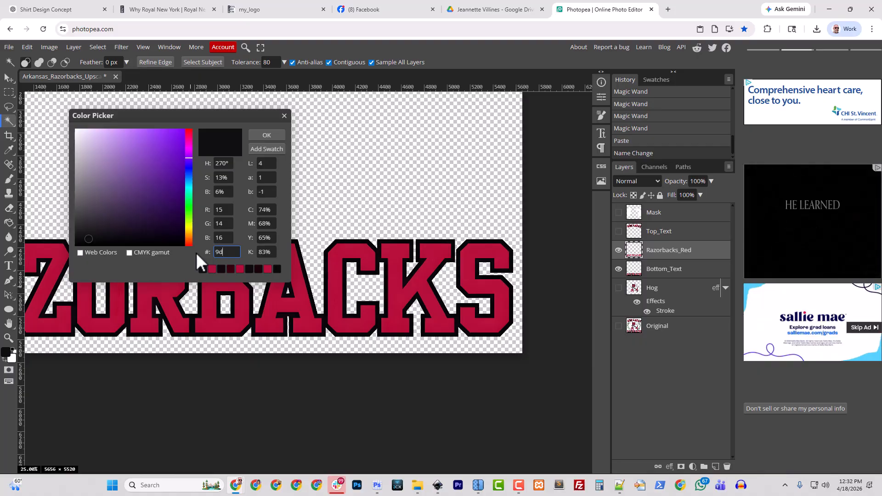
type("223")
key("Return")
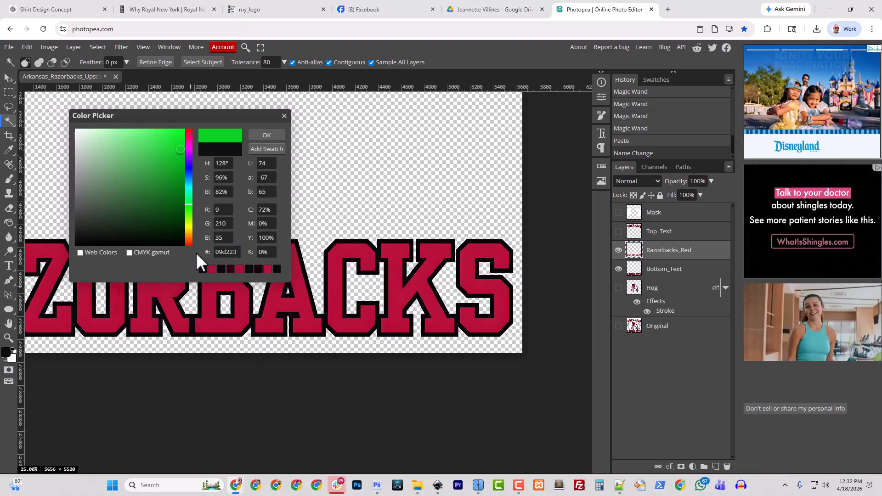
left_click(217, 256)
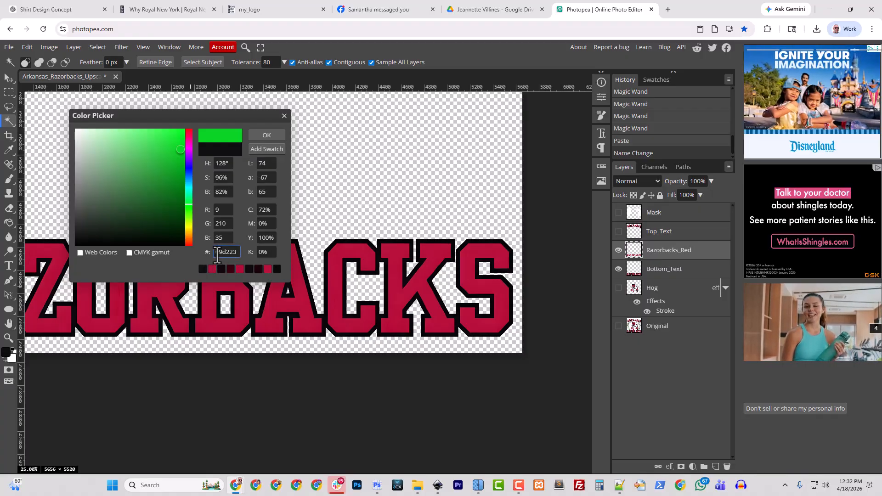
key("BackSpace")
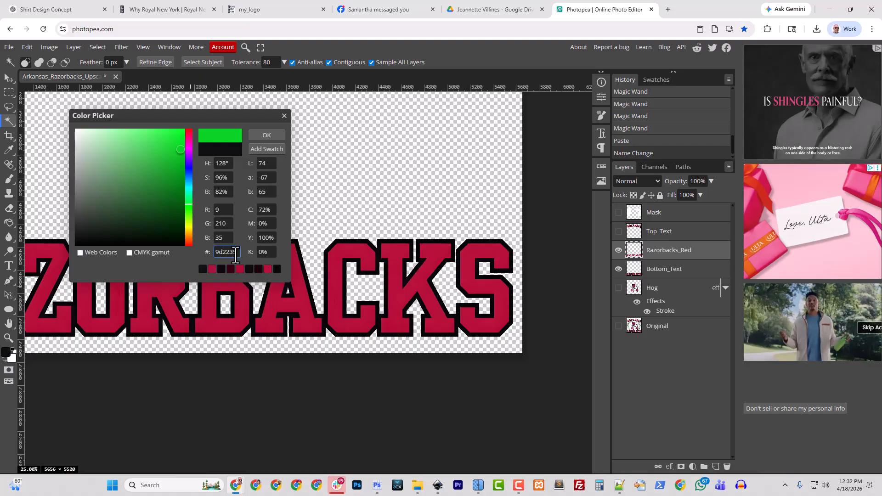
type("5")
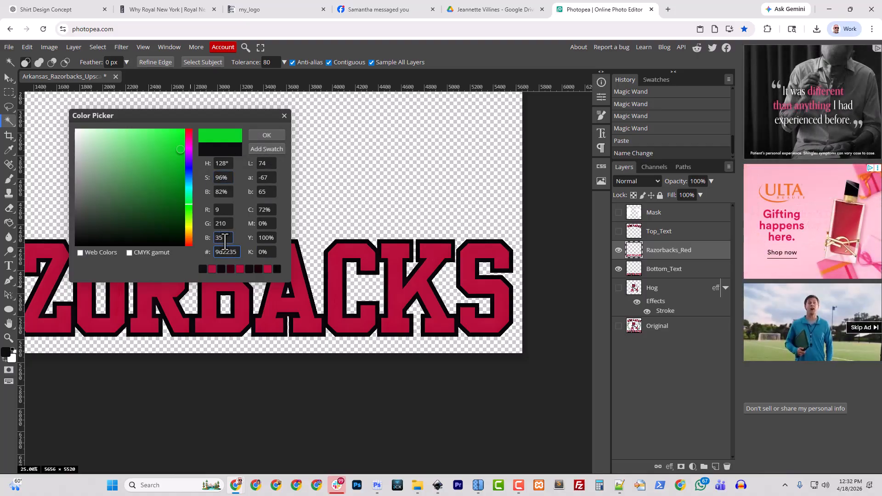
key("Return")
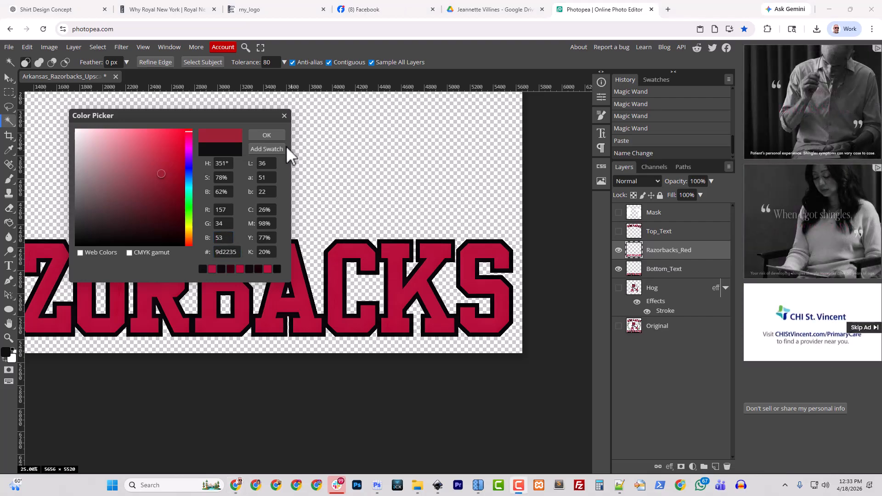
left_click(274, 136)
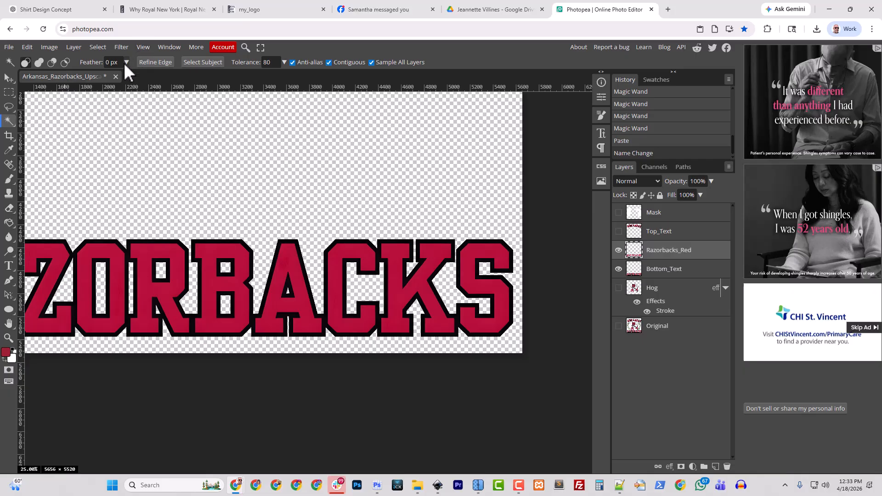
Step: Set up the Brush with 100% hardness and a size of 375 px
left_click(10, 180)
left_click(32, 62)
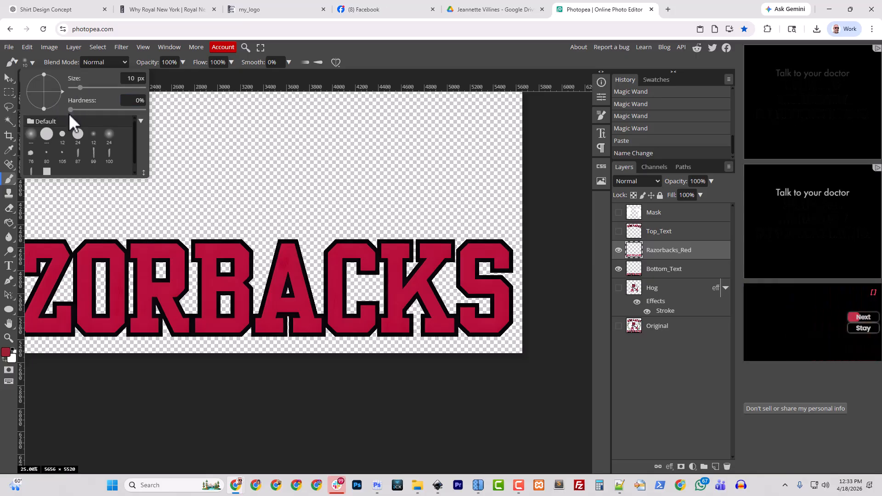
left_click_drag(71, 111, 152, 117)
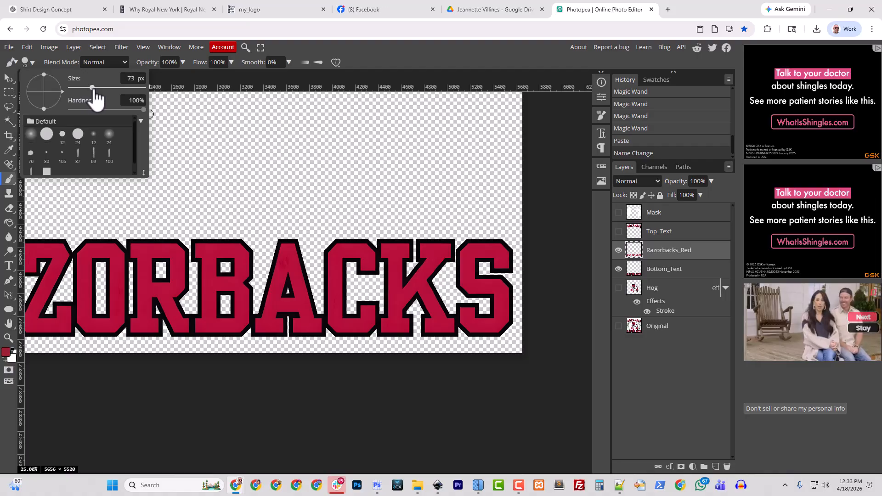
left_click_drag(97, 98, 113, 94)
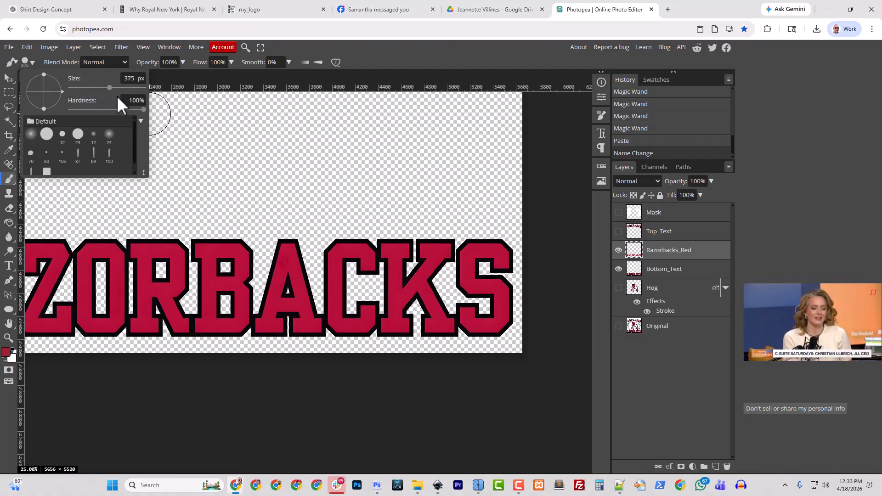
left_click(32, 63)
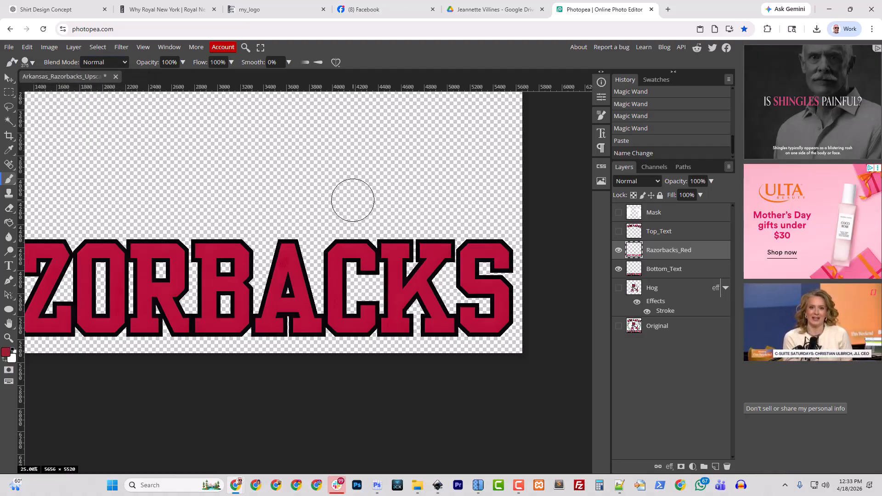
Step: Try dabs of the dark red above the lettering and, with a smaller brush, over the streaks on the second A, undoing each dab
left_click(380, 196)
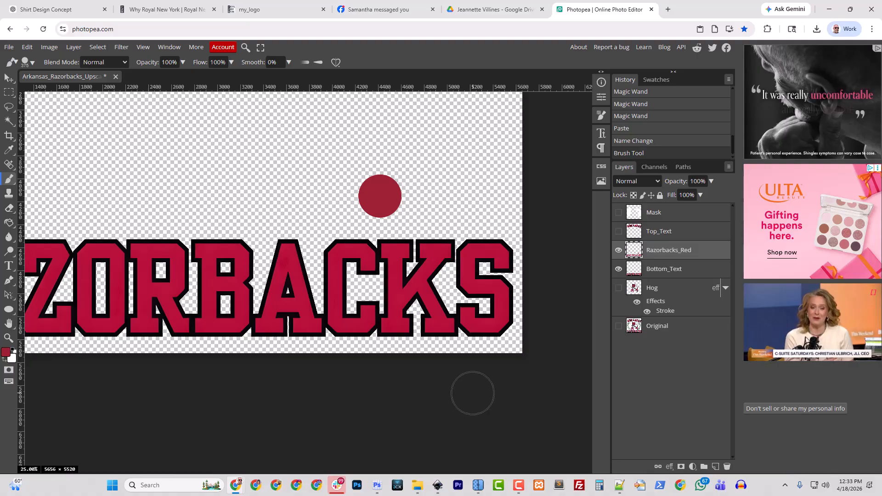
key("ctrl+z")
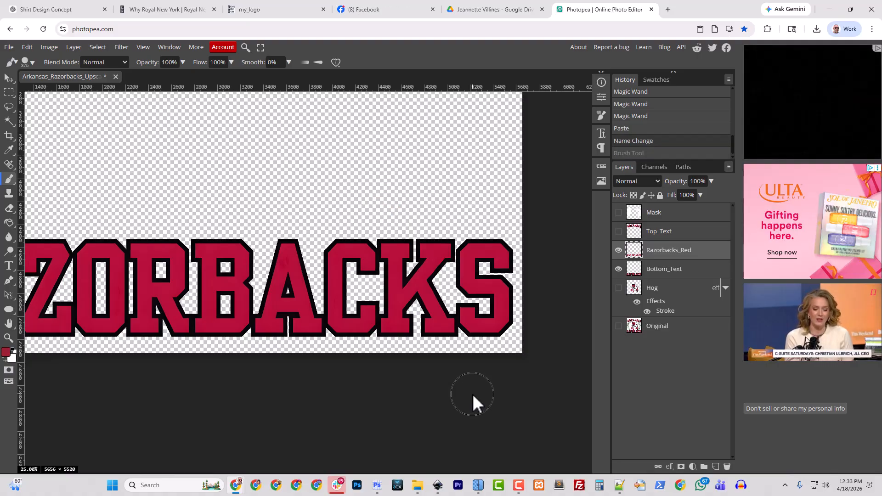
key("ctrl+plus")
key("ctrl+plus")
key("ctrl+plus")
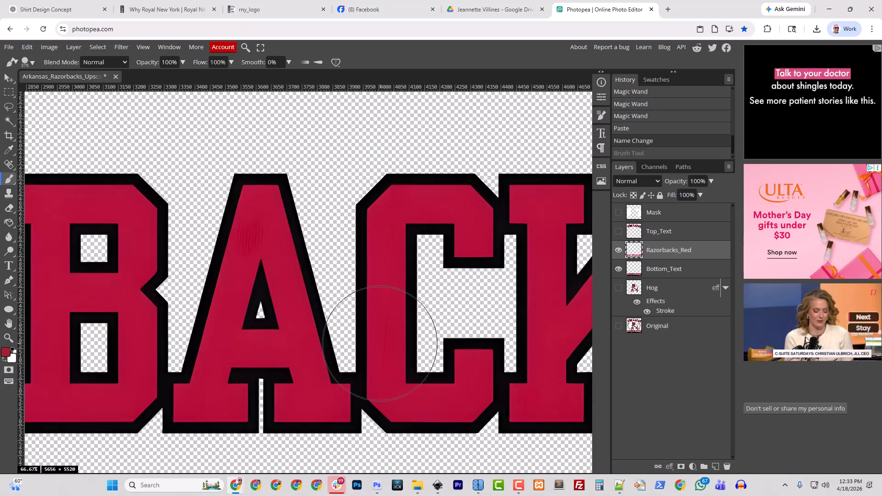
key("bracketleft")
key("bracketleft")
key("bracketleft")
key("bracketleft")
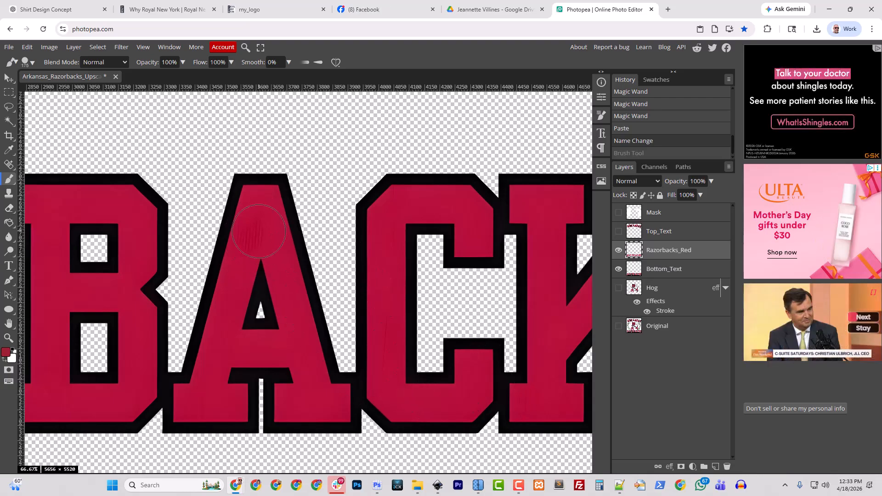
key("bracketleft")
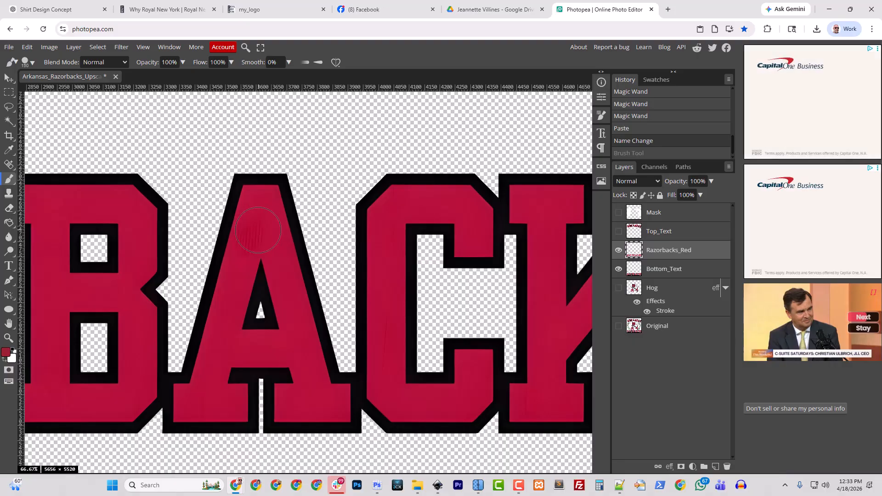
left_click(258, 231)
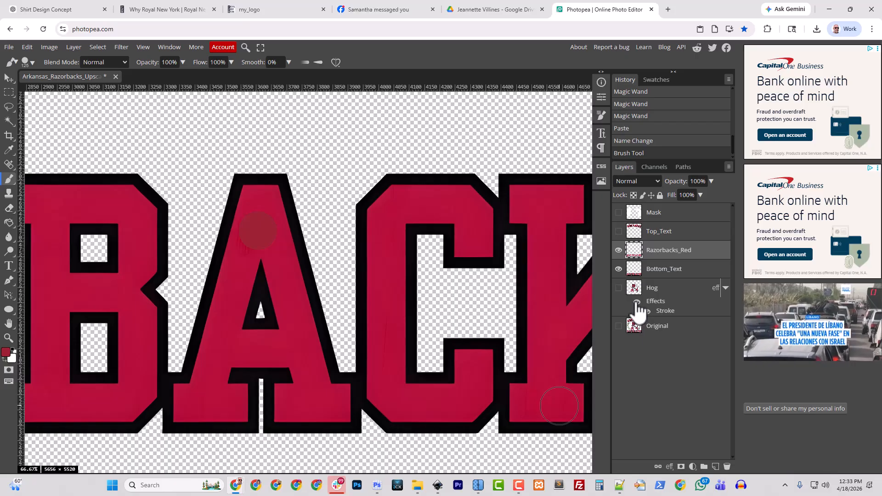
key("ctrl+z")
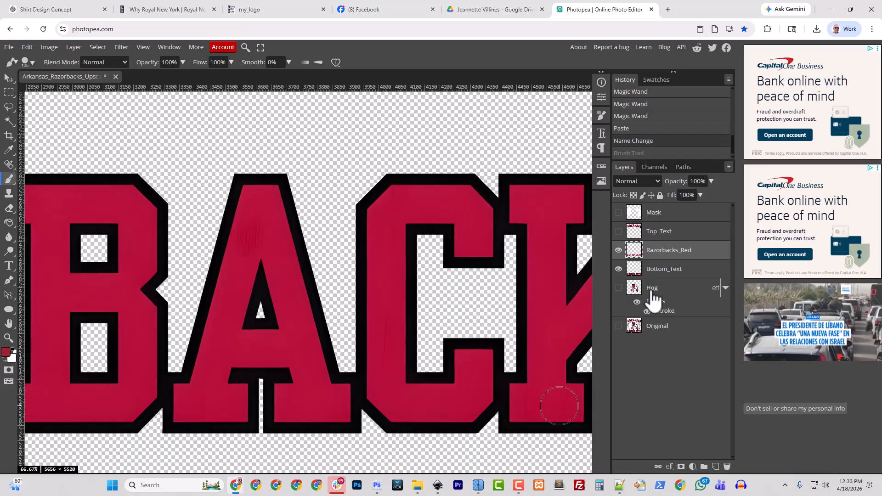
Step: Show the Hog layer together with the RAZORBACKS lettering
left_click(619, 289)
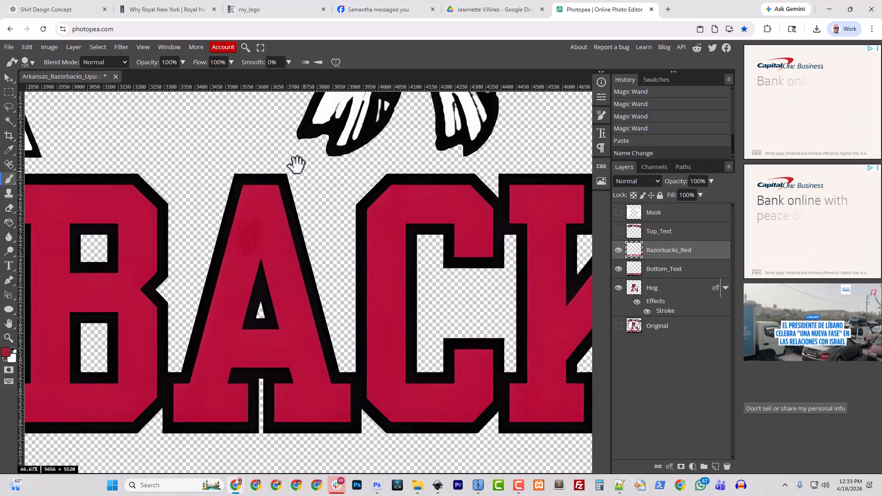
Step: Try a dab of the dark red on the hog's leg to compare the colours, and undo it
left_click_drag(280, 155, 386, 414)
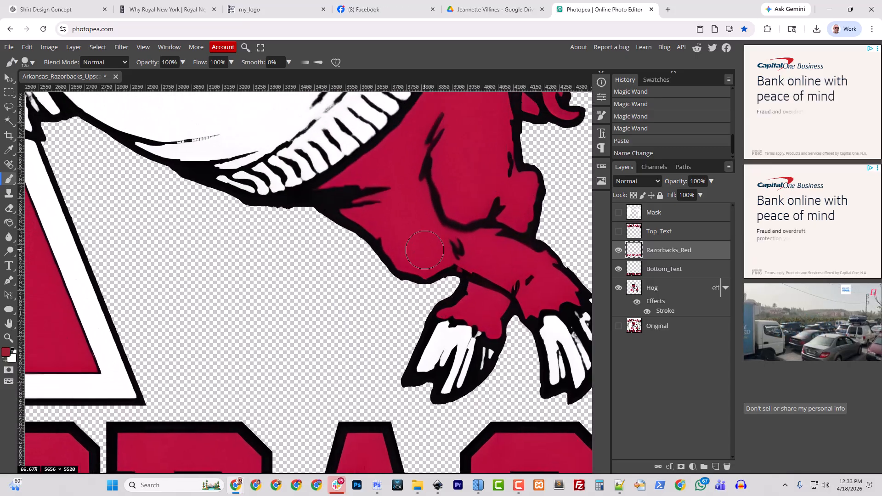
left_click(413, 232)
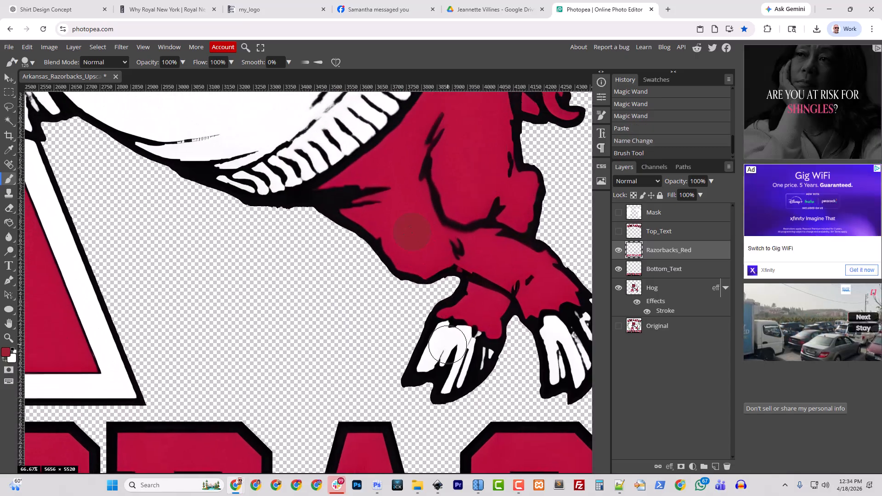
key("ctrl+z")
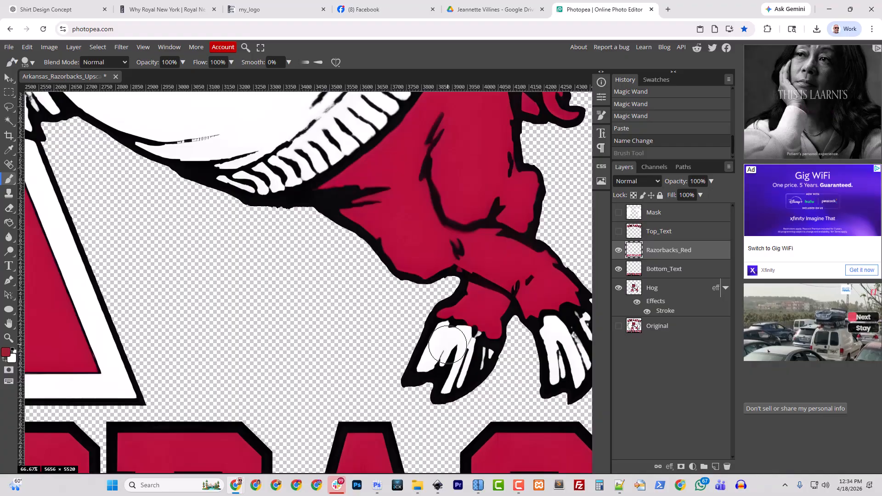
scroll(448, 344, "down", 4)
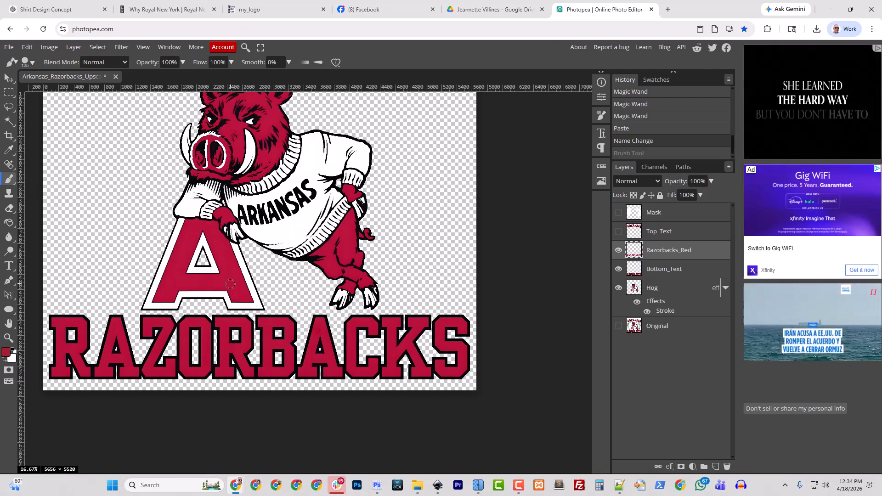
Step: Sample the red from several spots on the large A beneath the hog for the foreground colour
left_click(5, 353)
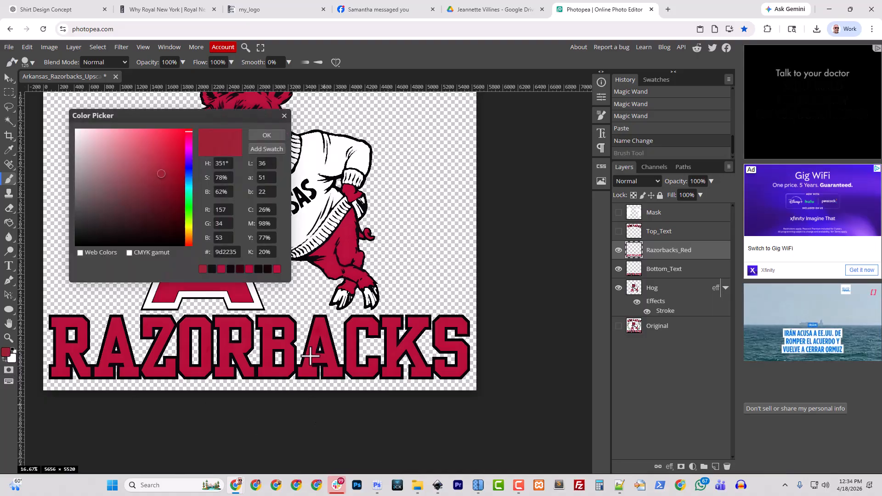
left_click(266, 136)
scroll(296, 276, "up", 5)
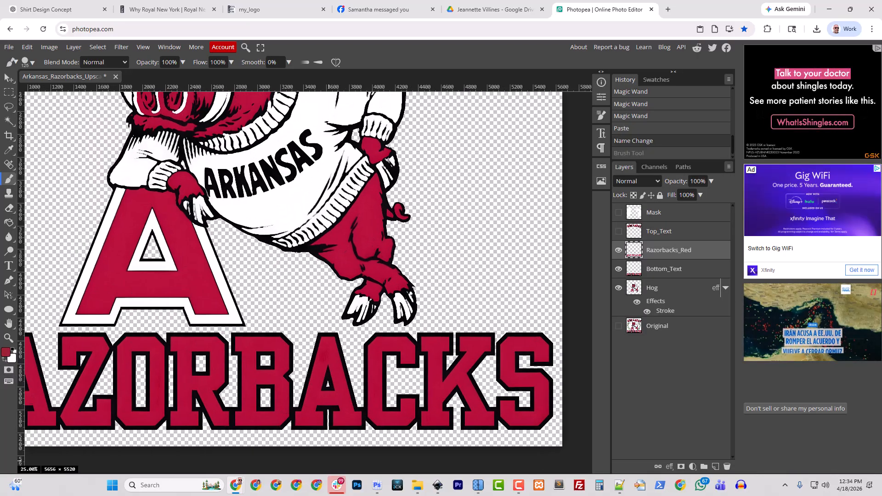
left_click_drag(264, 319, 514, 282)
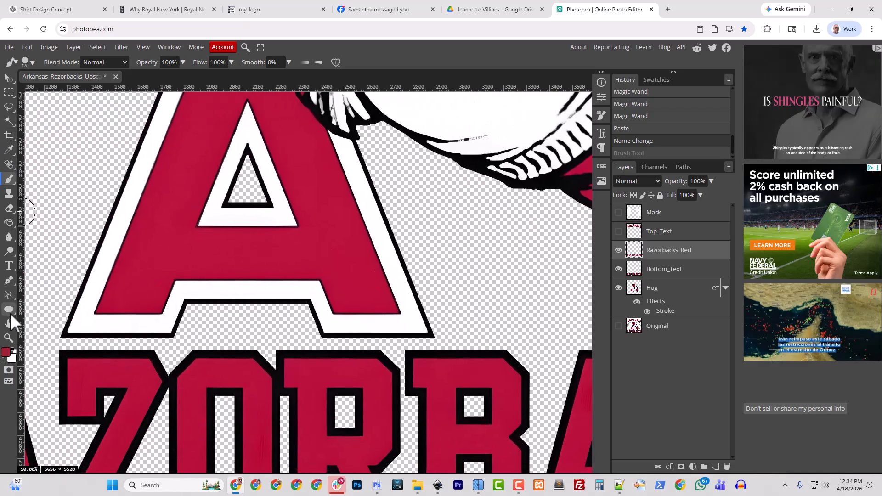
left_click(6, 353)
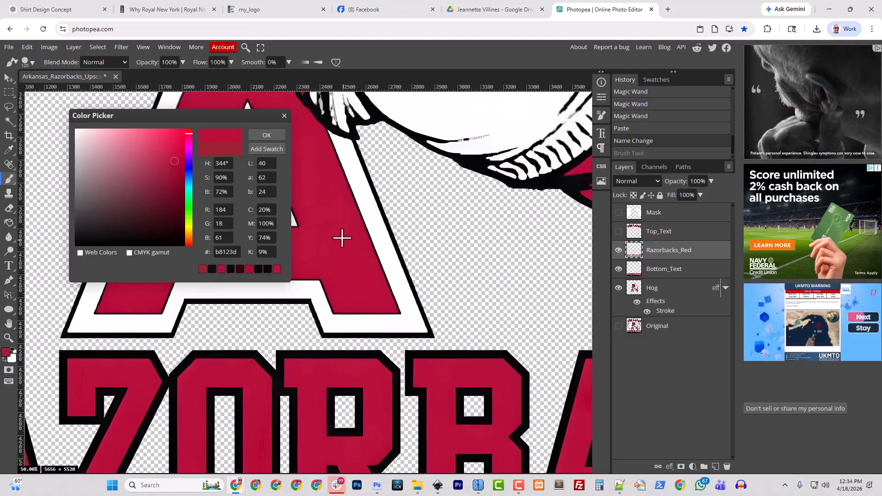
left_click(314, 189)
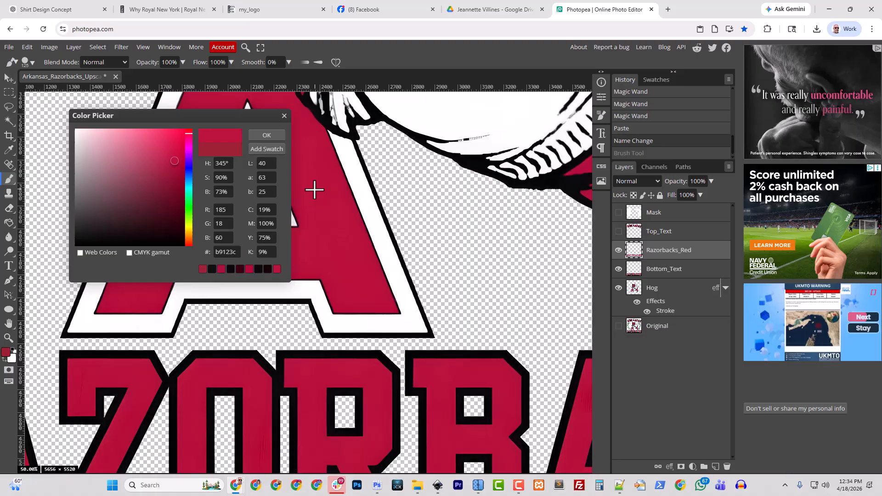
left_click(309, 146)
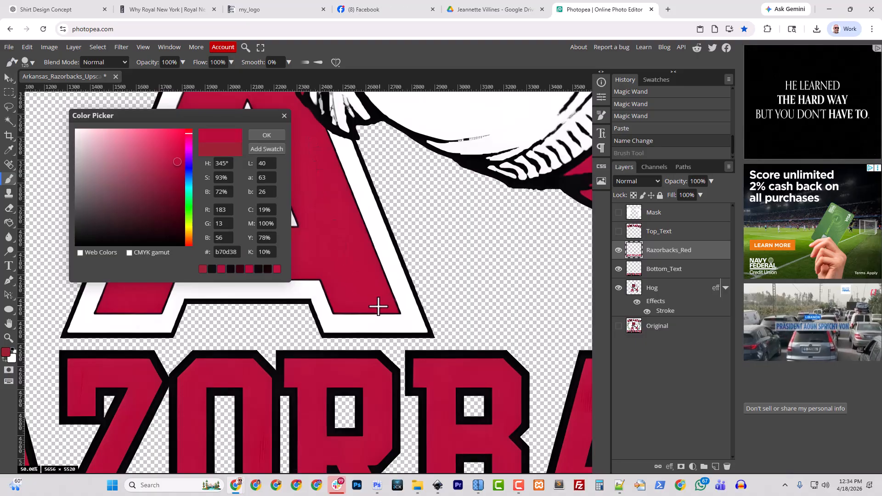
Step: Sample the reds in the large A and the RAZORBACKS lettering with the color picker to compare them, leaving the foreground color as is
left_click(307, 263)
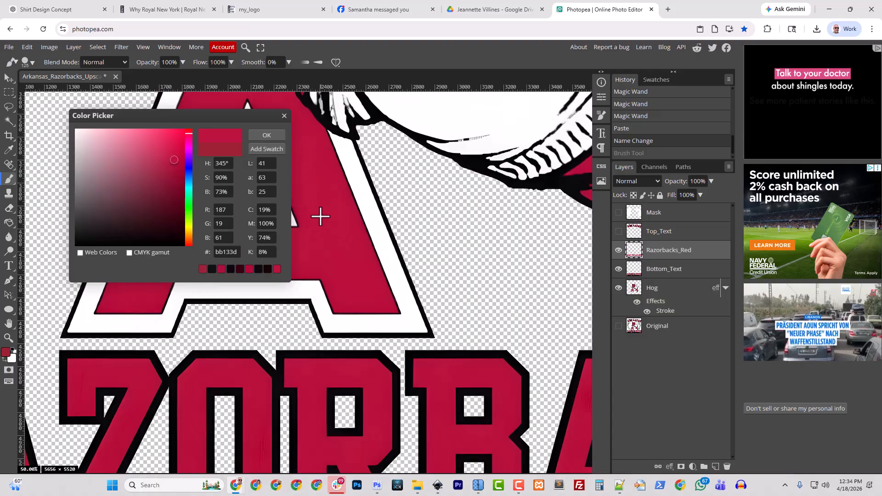
left_click(340, 376)
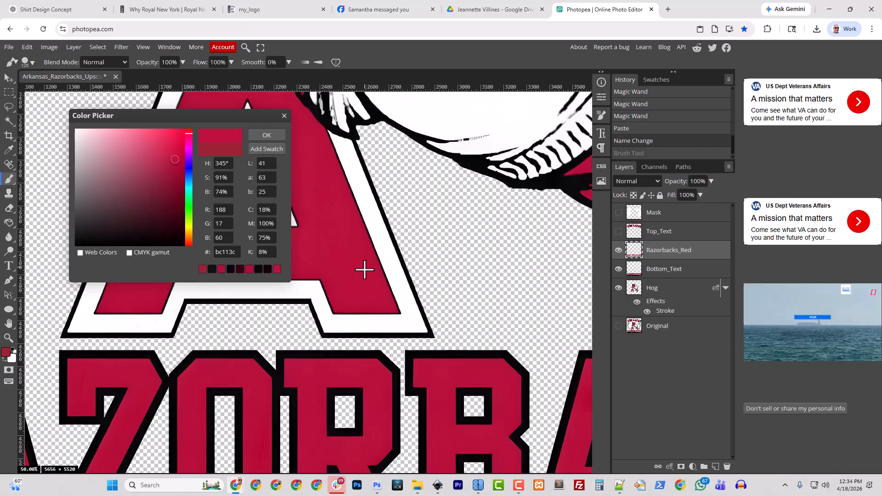
left_click(320, 384)
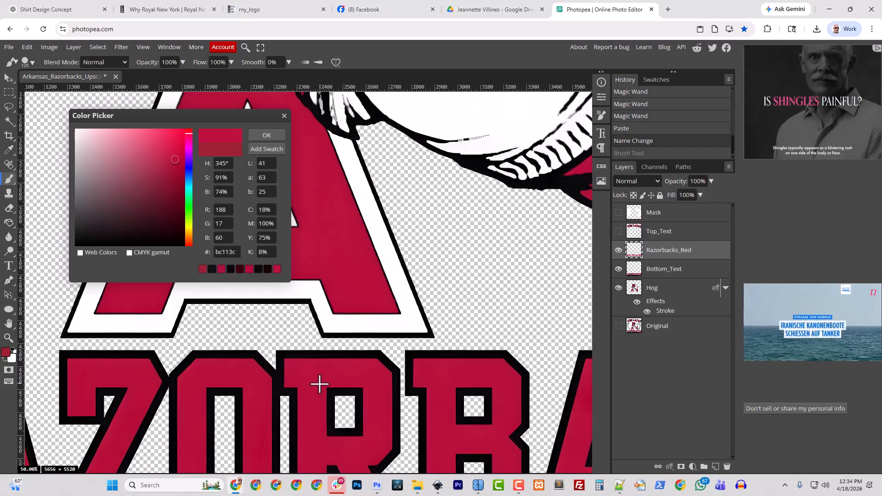
left_click(339, 250)
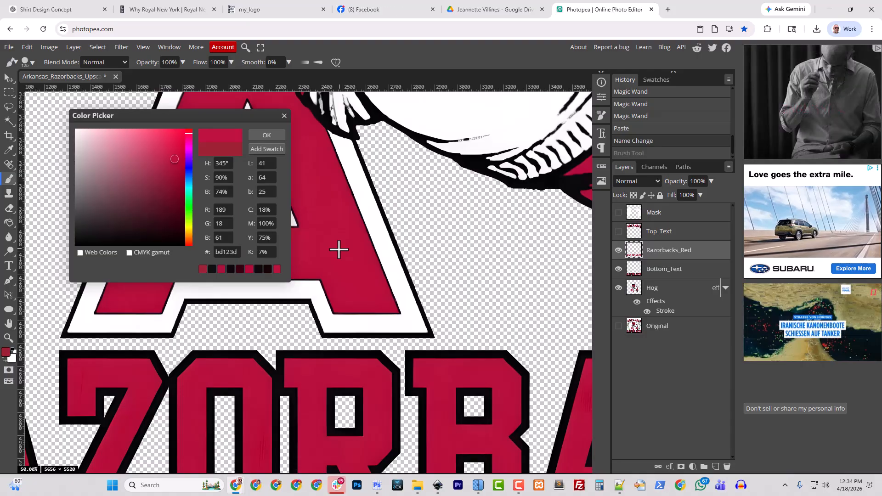
left_click(284, 115)
Step: Examine the red areas across the hog's body, legs and head, the large A, and the RAZORBACKS lettering
left_click_drag(528, 240, 231, 363)
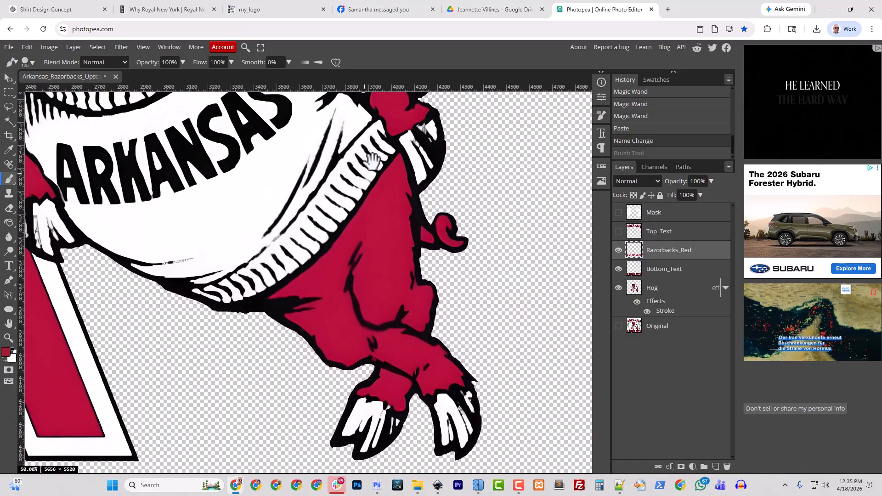
left_click_drag(366, 161, 464, 349)
left_click_drag(321, 193, 321, 277)
left_click_drag(248, 276, 443, 291)
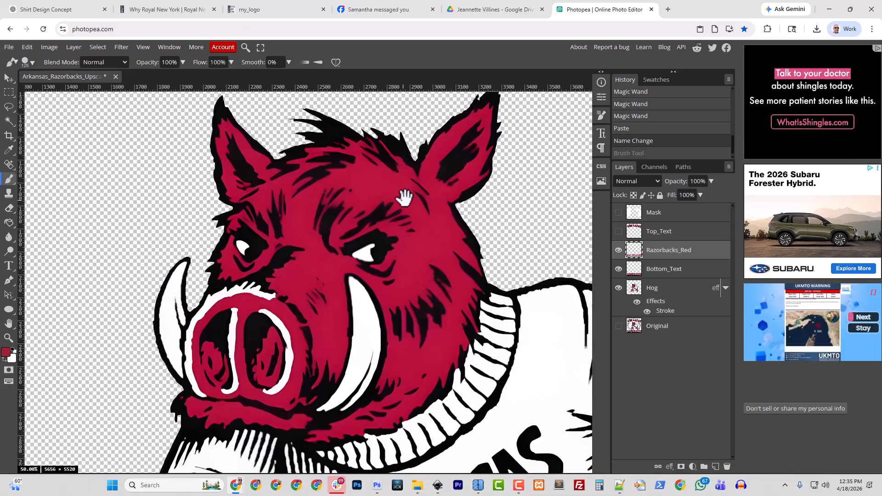
mouse_move(404, 197)
left_mouse_down()
mouse_move(457, 321)
mouse_move(416, 197)
left_mouse_up()
left_click_drag(404, 422, 413, 106)
left_click_drag(400, 363, 458, 116)
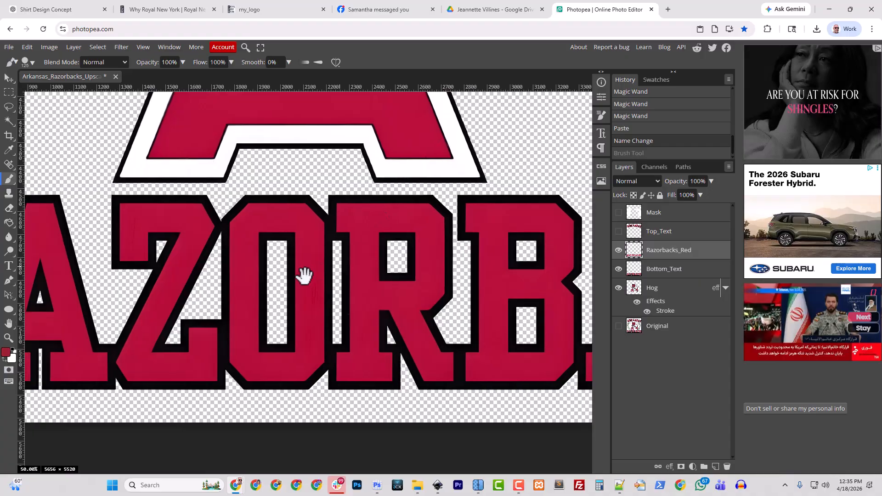
left_click_drag(305, 276, 600, 202)
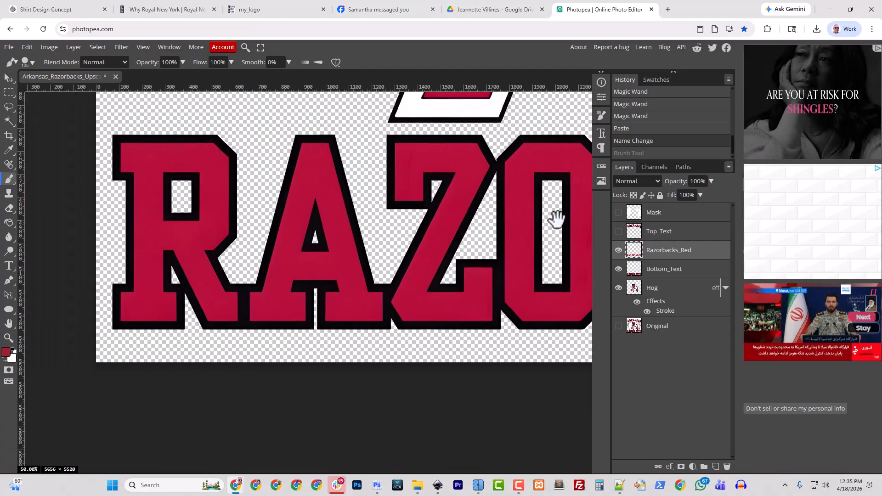
Step: Select the red fill of the letter R with the Magic Wand and sample its red #b50e38 as the foreground color
left_click(8, 120)
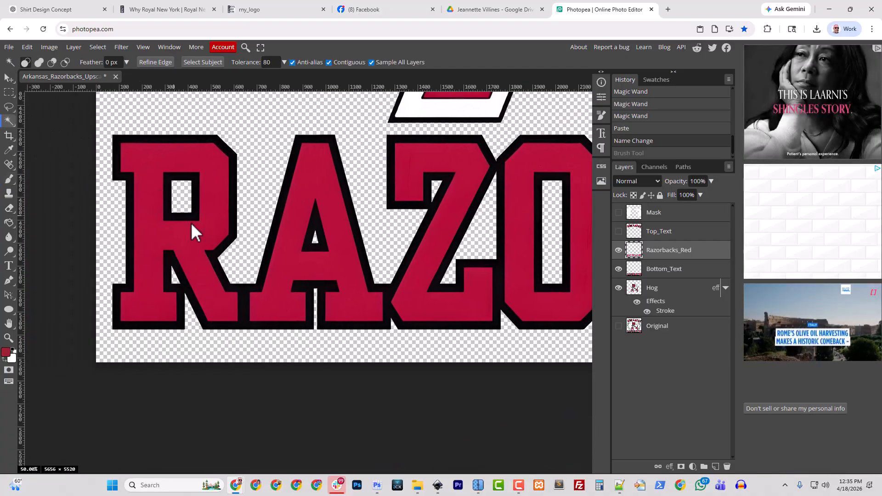
left_click(211, 207)
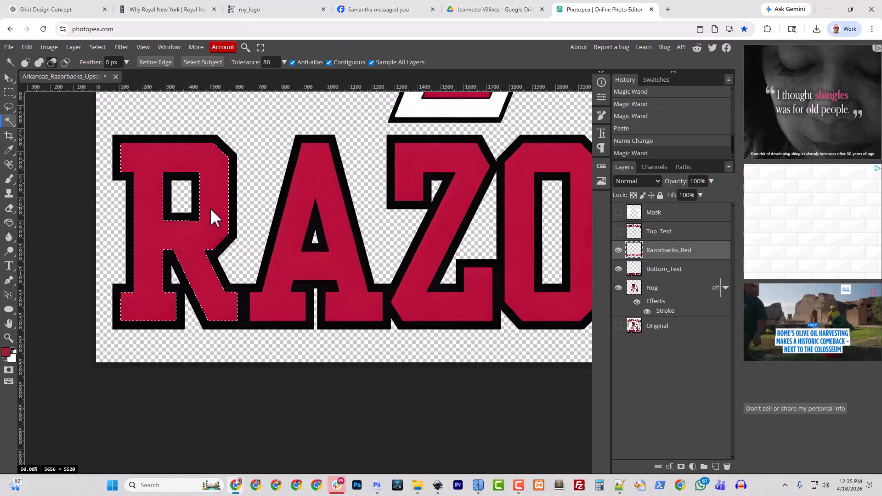
left_click(6, 353)
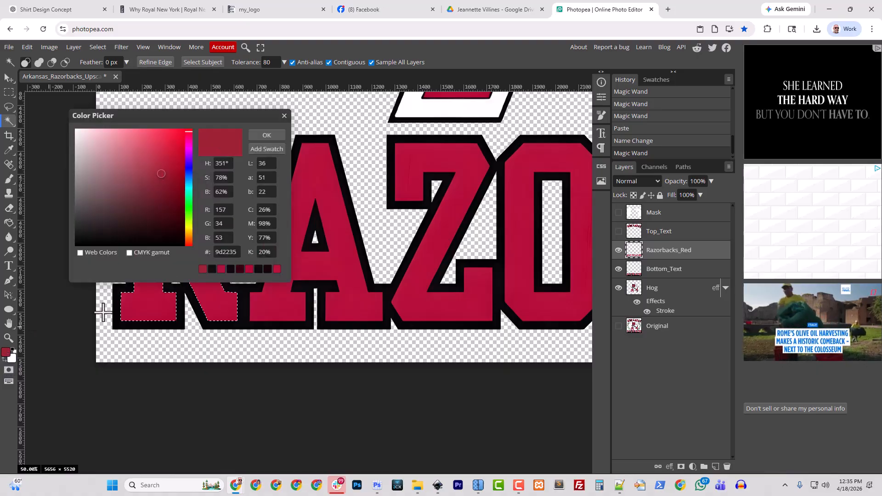
left_click(155, 309)
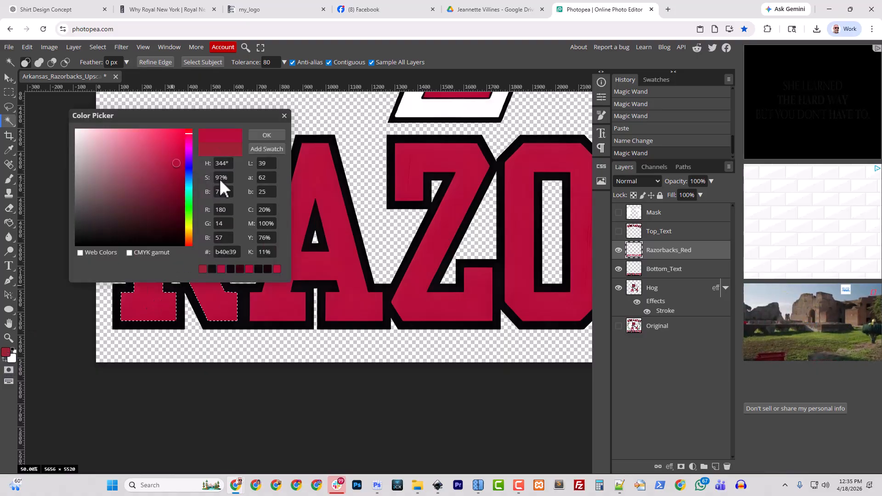
left_click(267, 135)
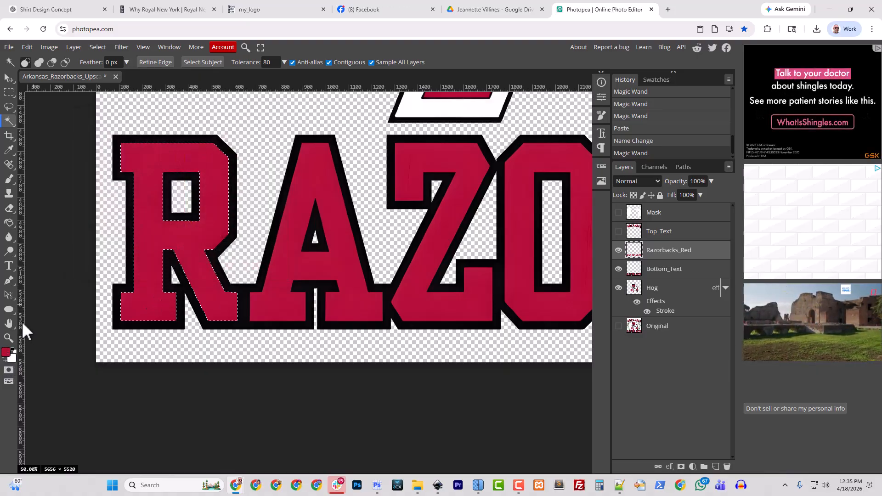
left_click(6, 352)
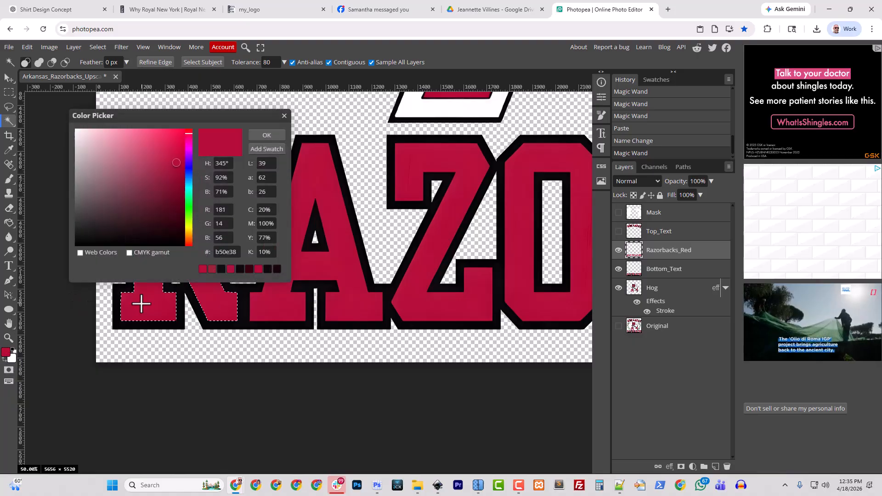
left_click(266, 135)
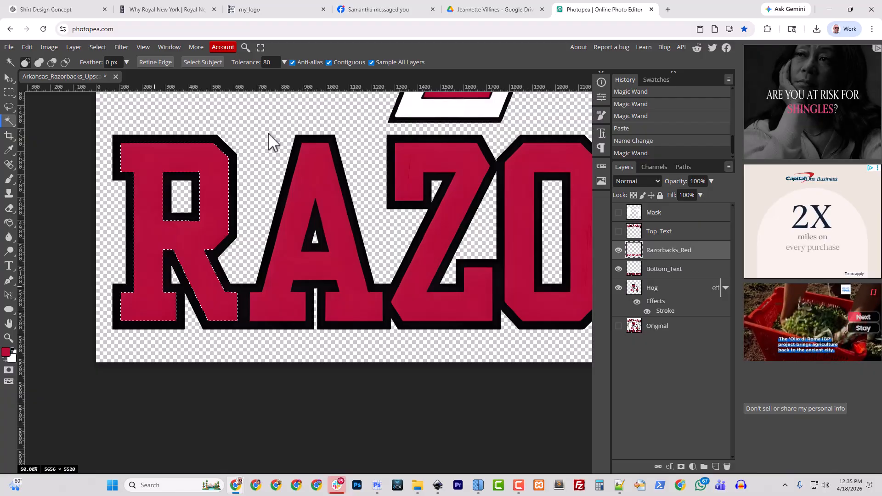
Step: Try extending the selection to the A and Z fills, and deselect everything with the Bottom_Text layer hidden
left_click(335, 207)
left_click(455, 217)
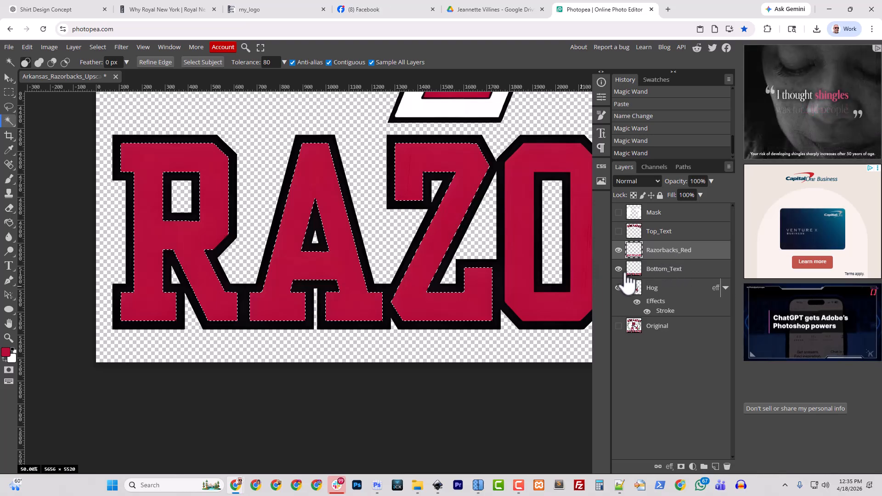
left_click(619, 270)
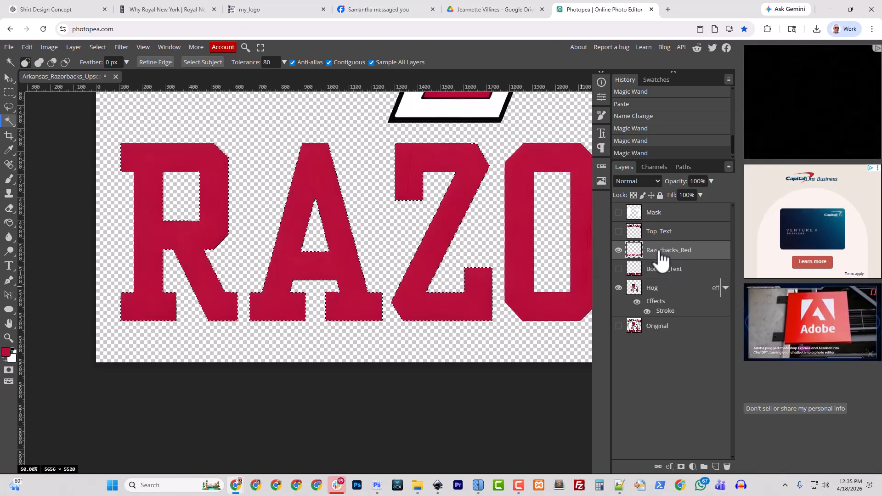
key("ctrl+d")
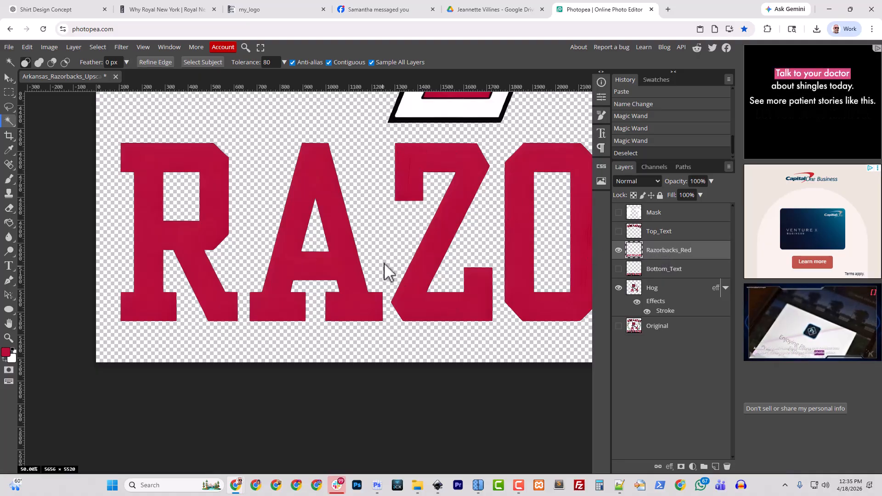
Step: Apply a Color Overlay in the sampled foreground red to the Razorbacks_Red layer and show the Bottom_Text layer again
right_click(649, 255)
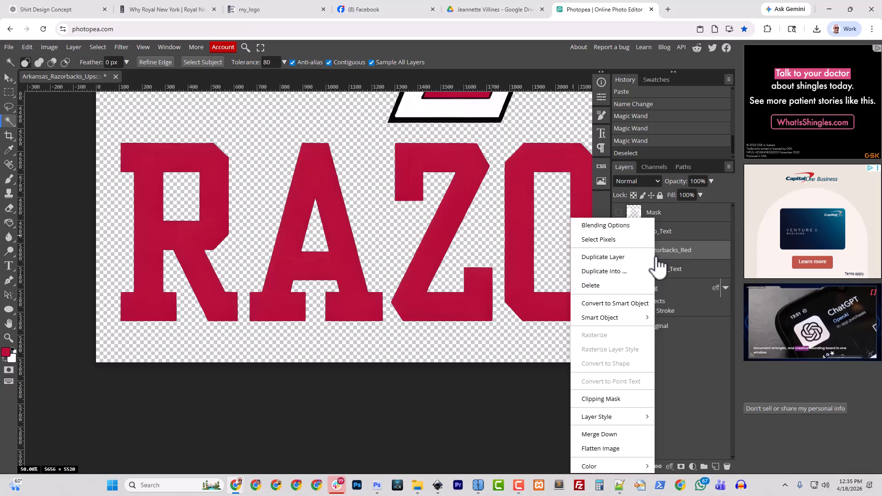
left_click(614, 226)
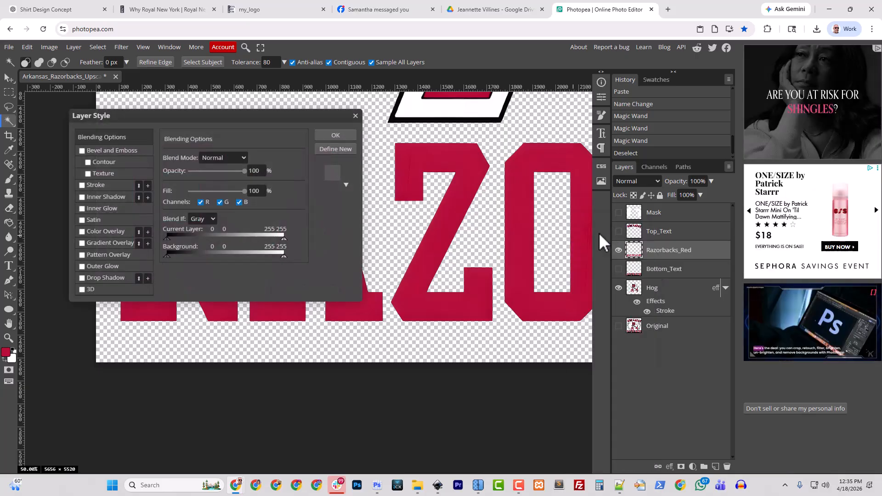
left_click(105, 232)
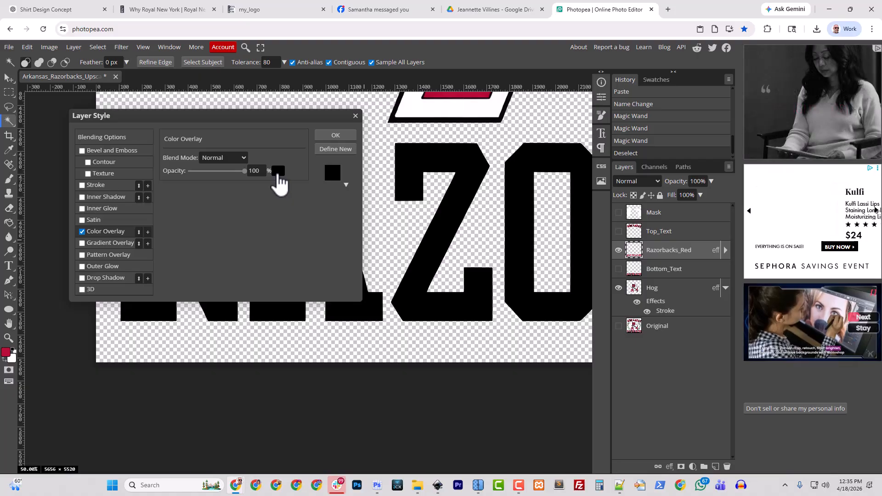
left_click(278, 173)
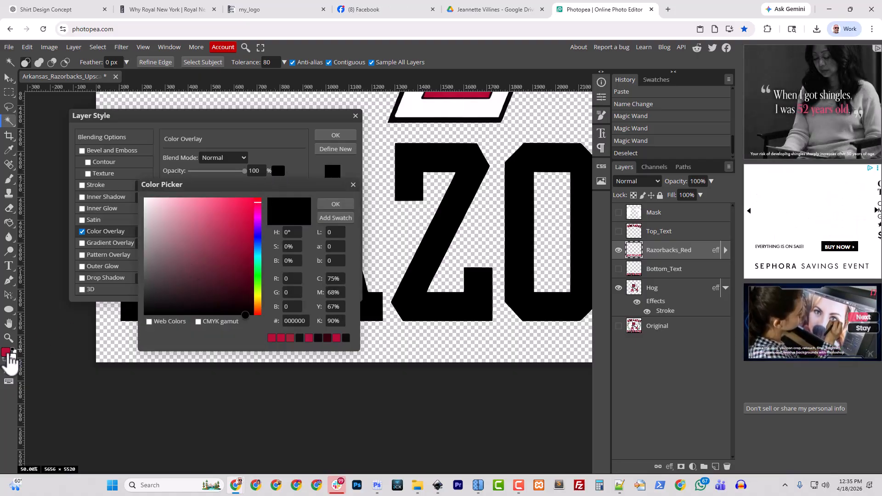
left_click(7, 353)
left_click(335, 204)
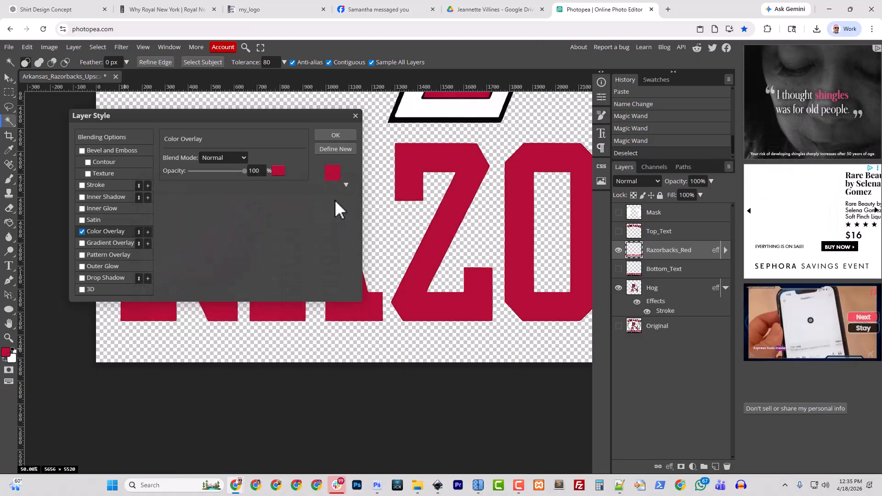
left_click(334, 135)
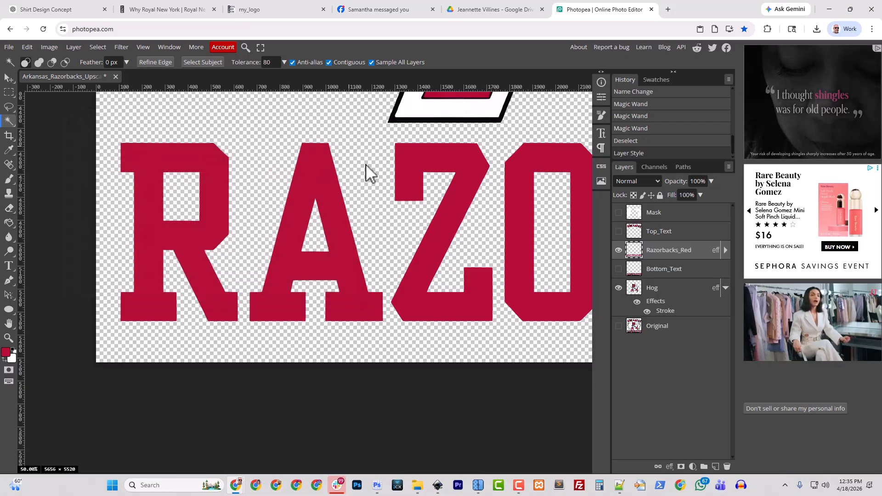
left_click(619, 270)
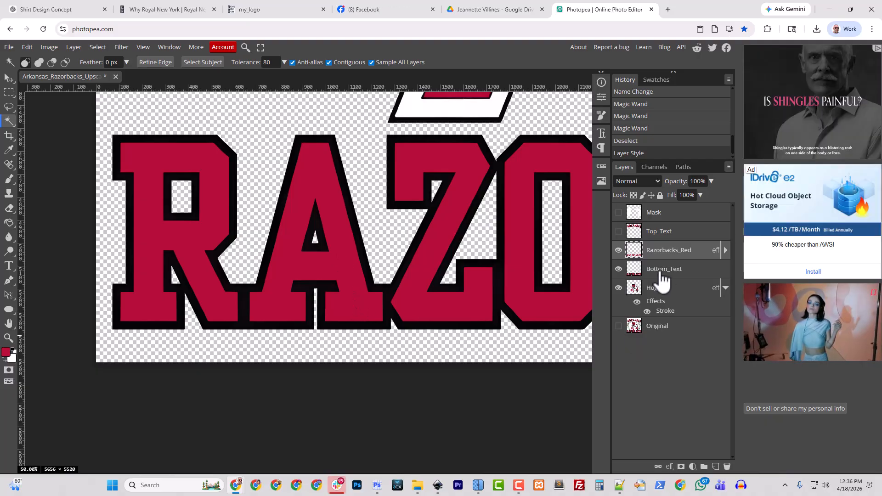
left_click(618, 251)
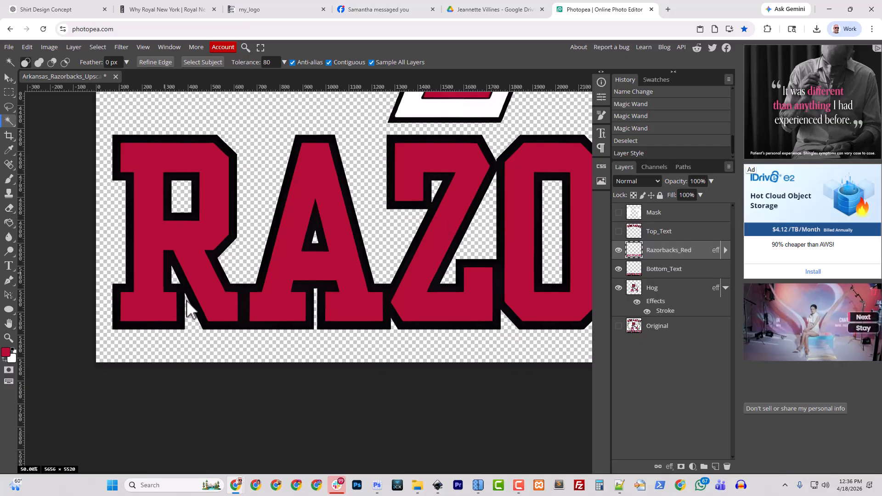
Step: Add a Stroke effect positioned inside to the Bottom_Text layer, using the near-black color #0e090c
left_click(660, 274)
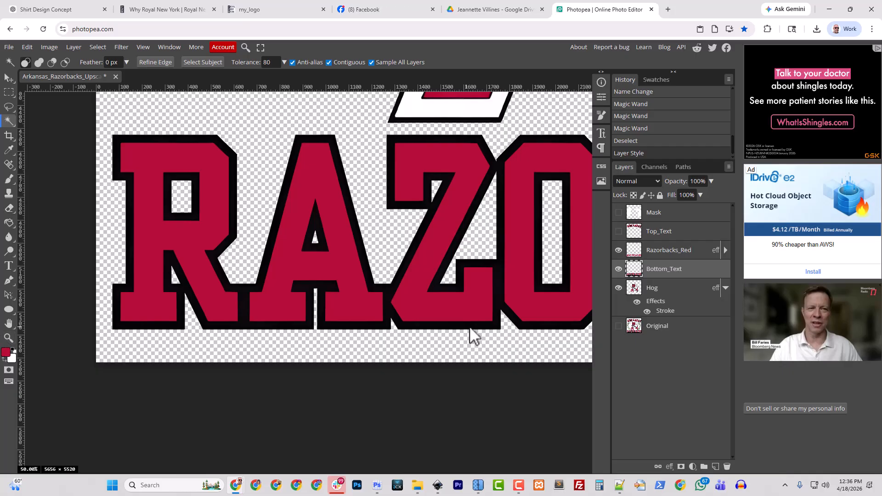
right_click(664, 274)
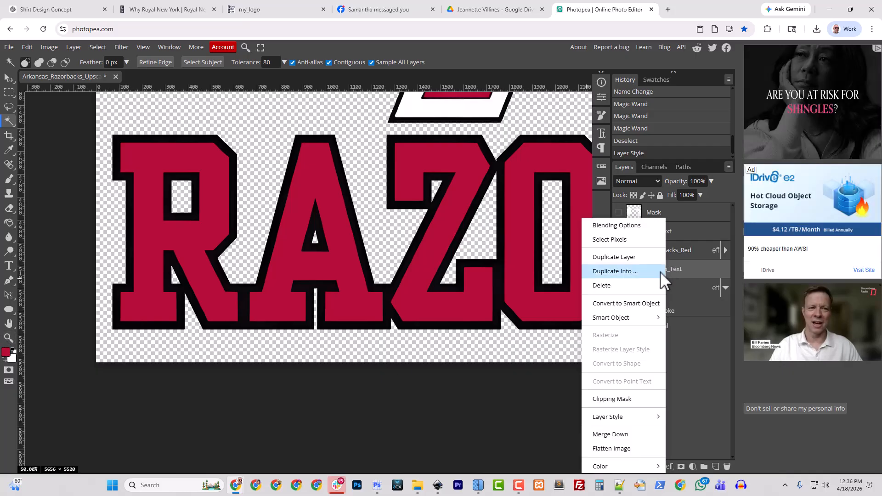
left_click(616, 225)
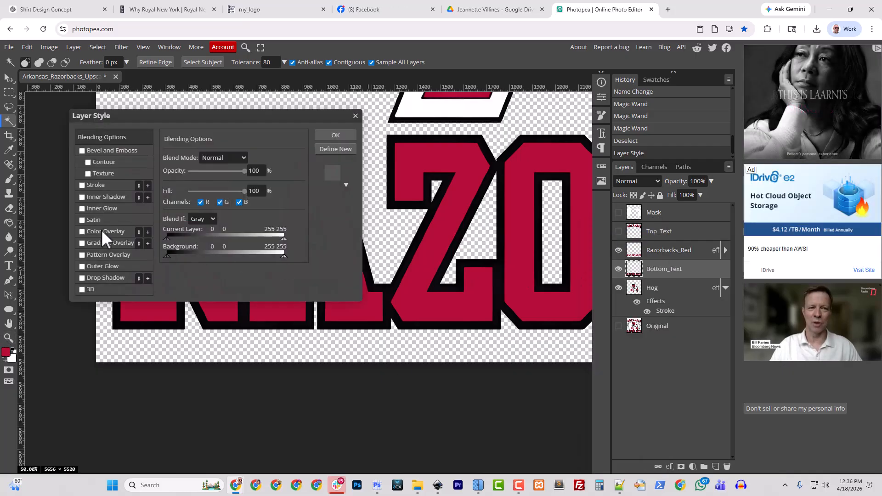
left_click(99, 185)
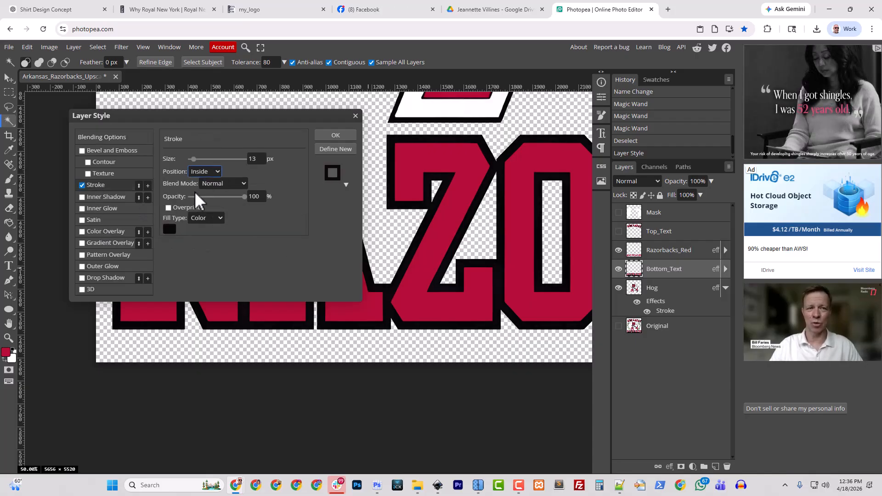
left_click_drag(229, 118, 513, 137)
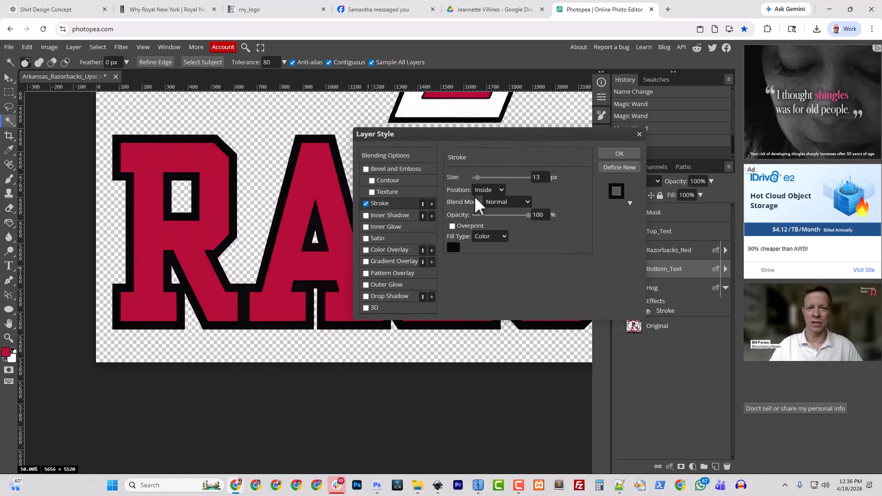
left_click(453, 248)
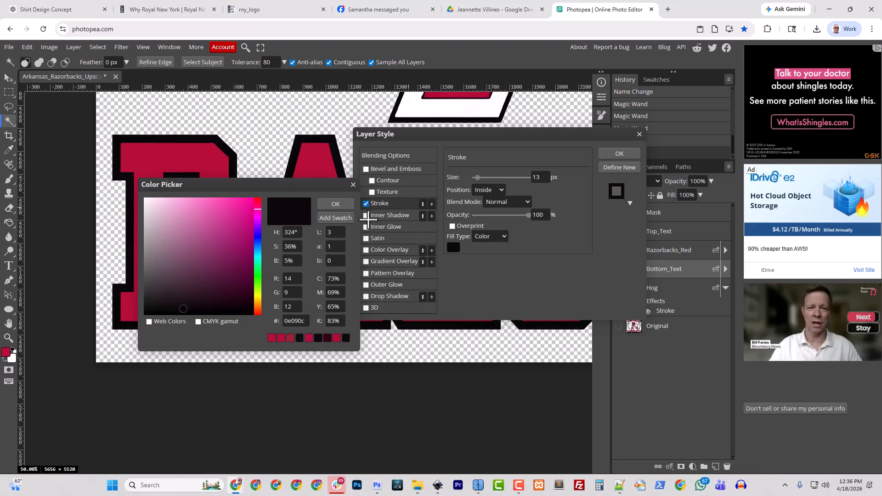
left_click(620, 155)
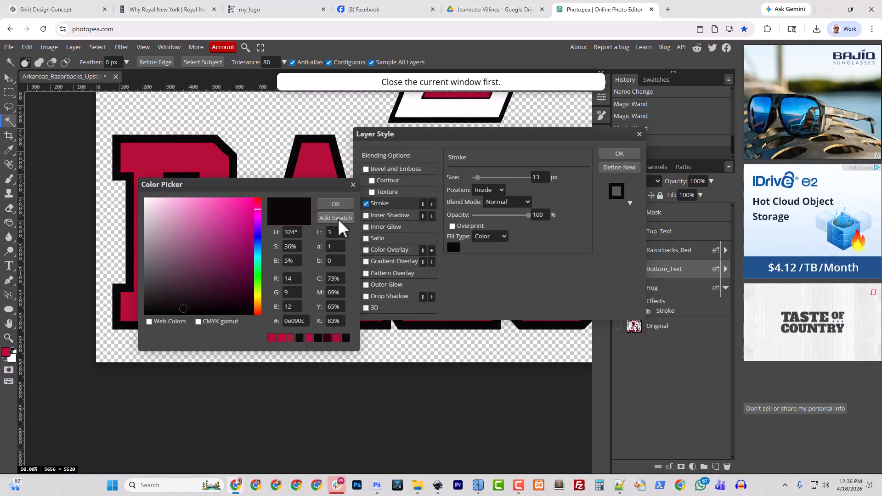
left_click(336, 205)
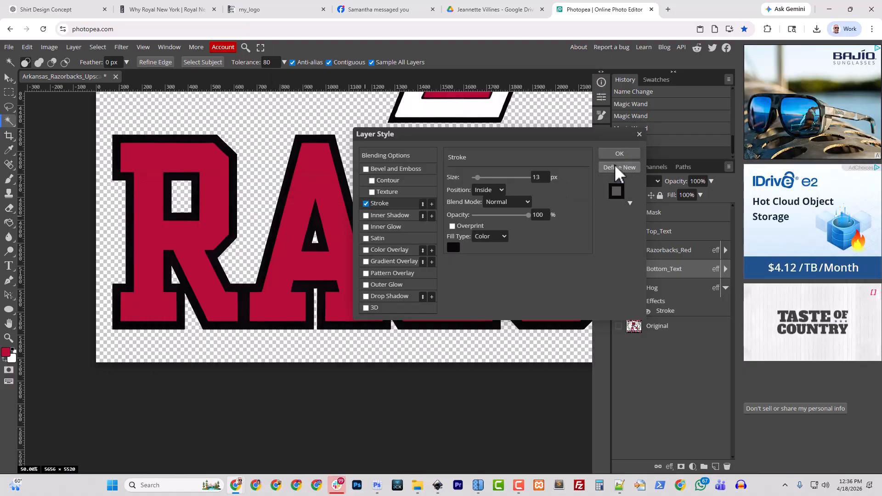
Step: Sample the darker black #060206 from the lettering outline as the stroke color with the stroke switched off, and switch it on again
left_click(365, 205)
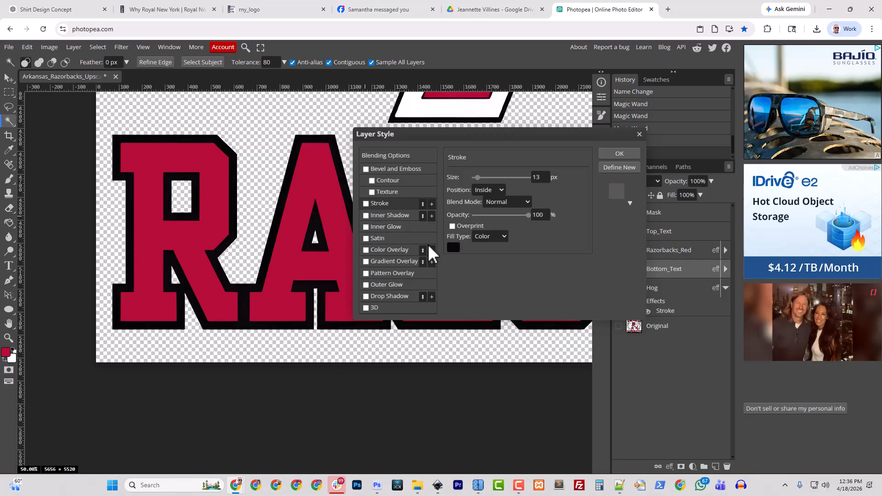
left_click(453, 248)
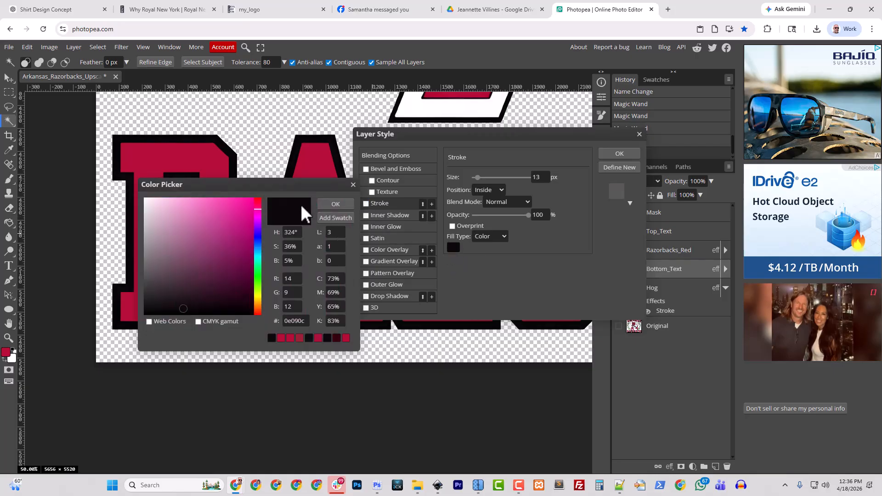
left_click(291, 172)
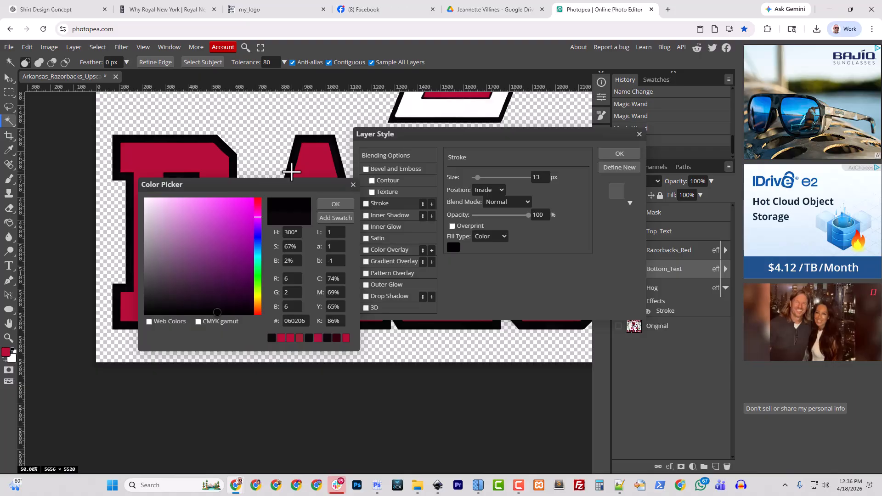
left_click(335, 205)
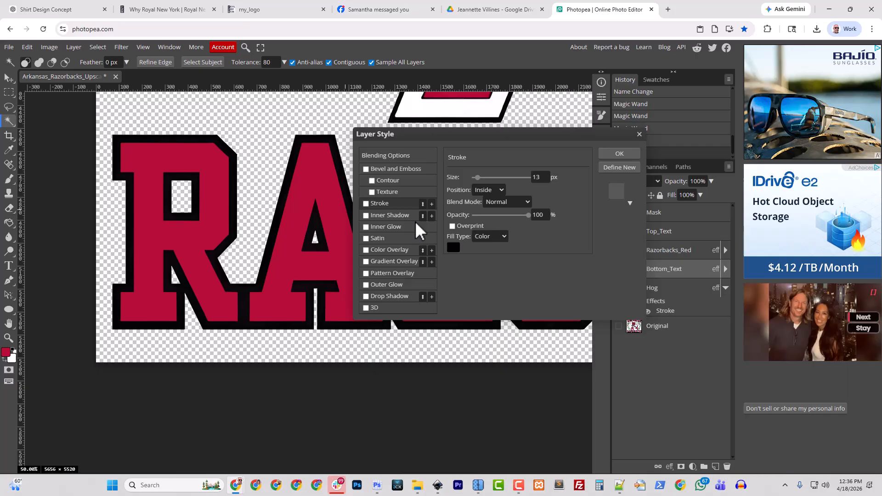
left_click(367, 203)
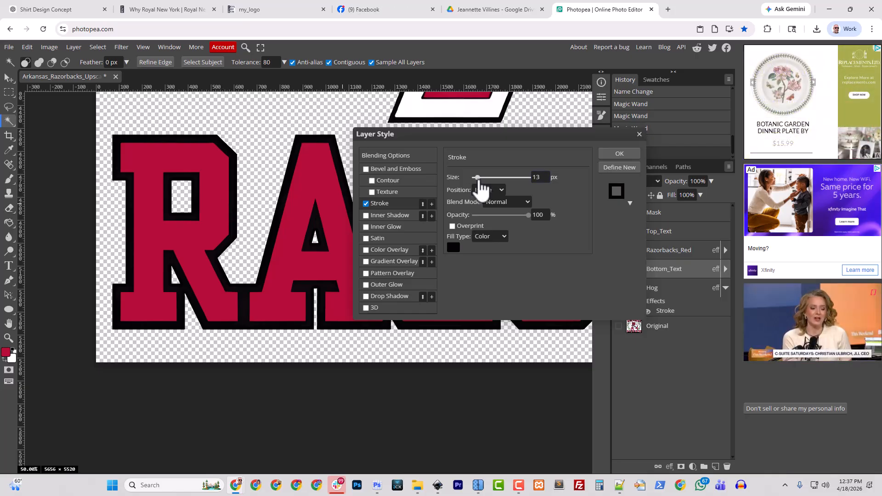
Step: Increase the Bottom_Text stroke size to 168 px and check its coverage with the Razorbacks_Red layer temporarily hidden
left_click_drag(478, 179, 497, 182)
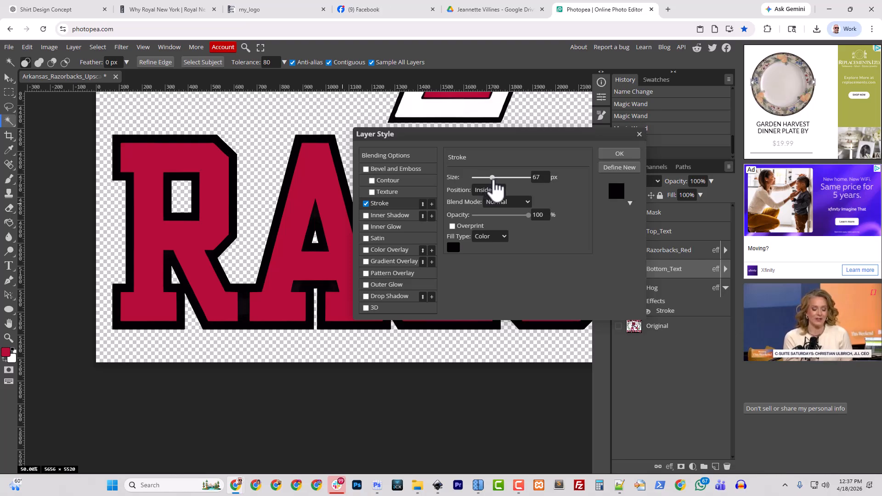
left_click(630, 155)
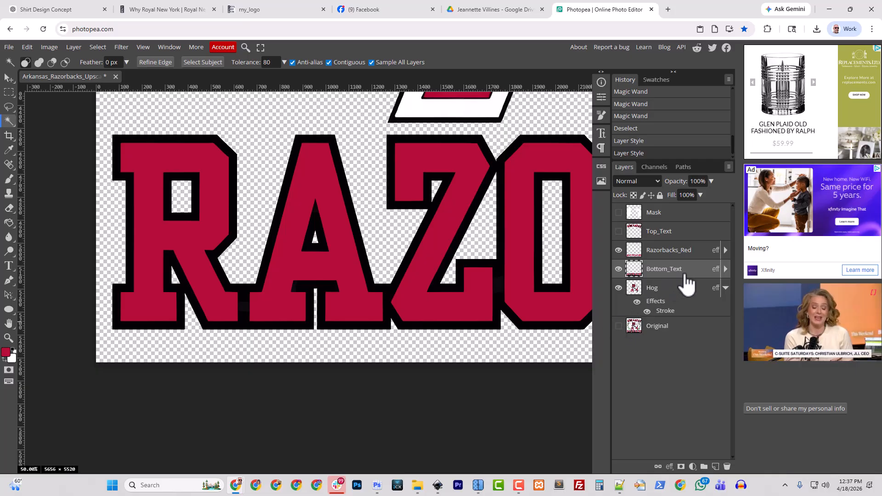
left_click(725, 270)
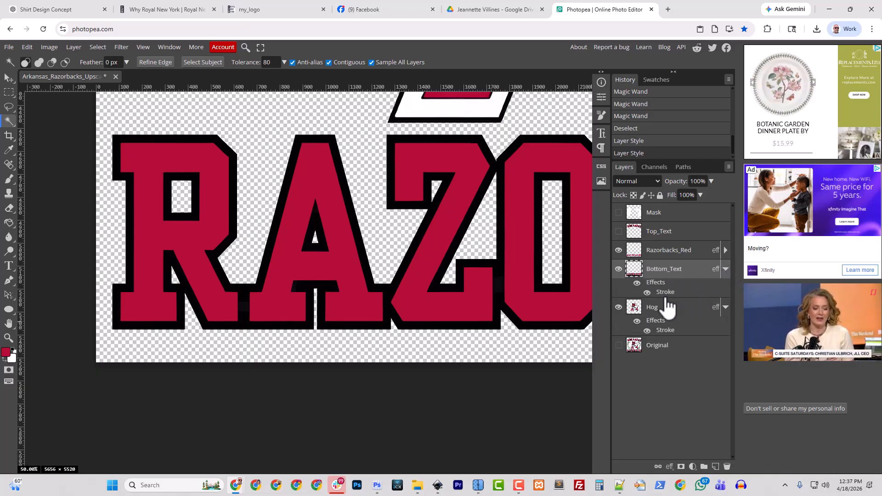
double_click(661, 292)
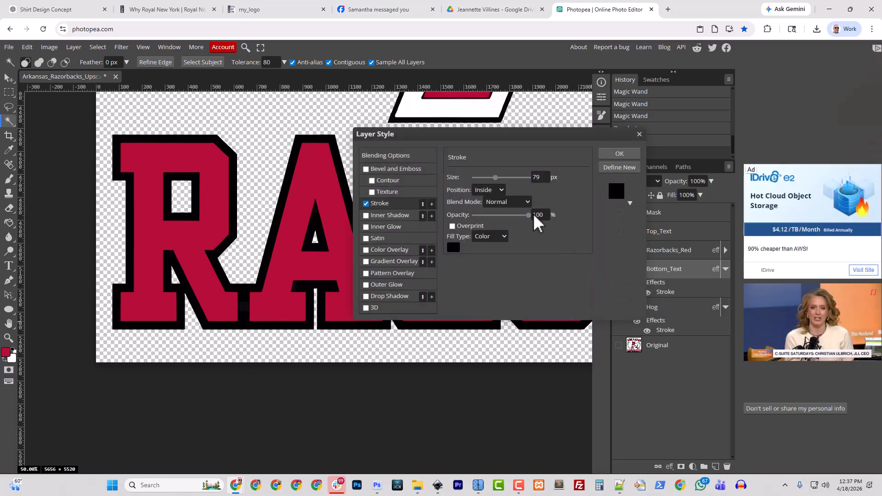
left_click_drag(502, 180, 521, 179)
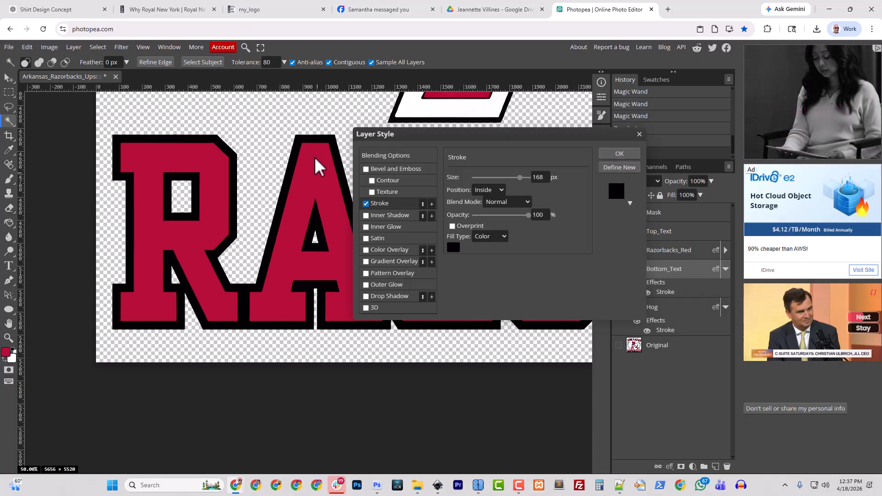
left_click(610, 154)
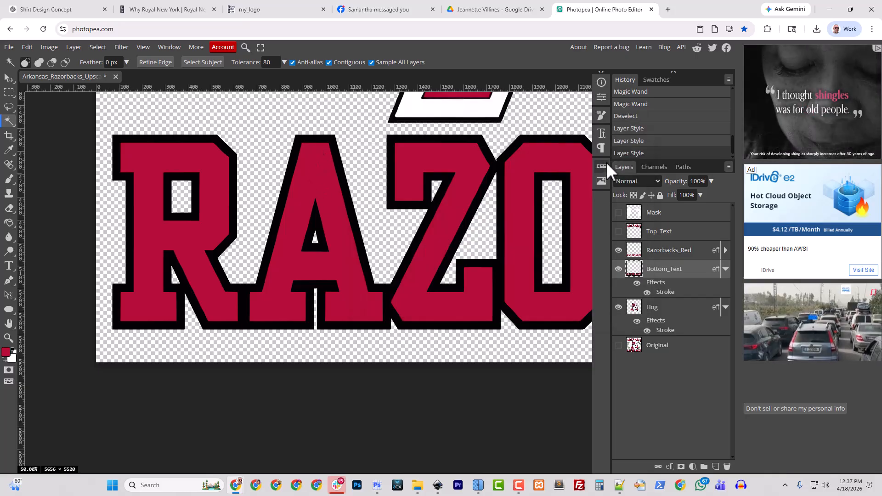
left_click(619, 251)
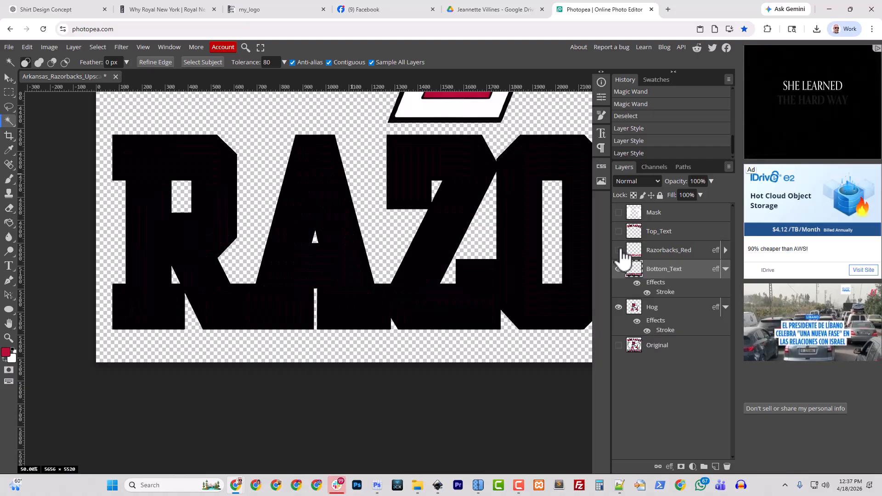
left_click(619, 250)
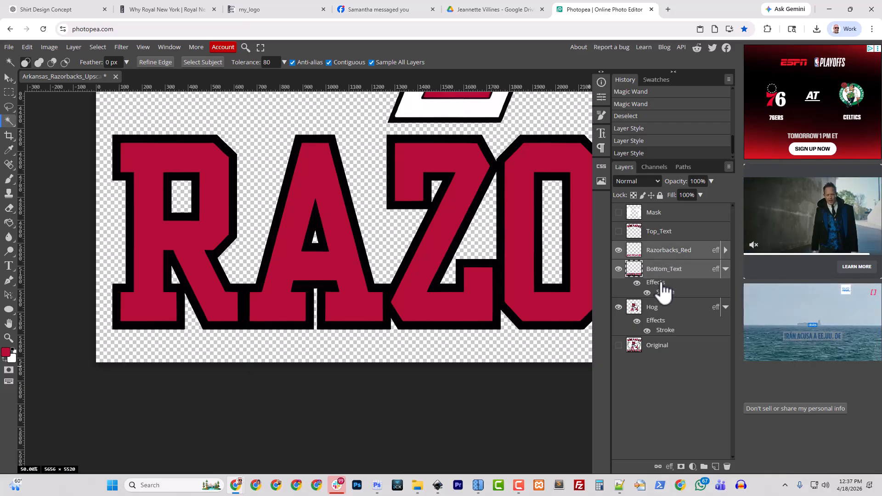
Step: Group the Razorbacks_Red and Bottom_Text layers into a folder and name it Bottom_Text
key("ctrl+g")
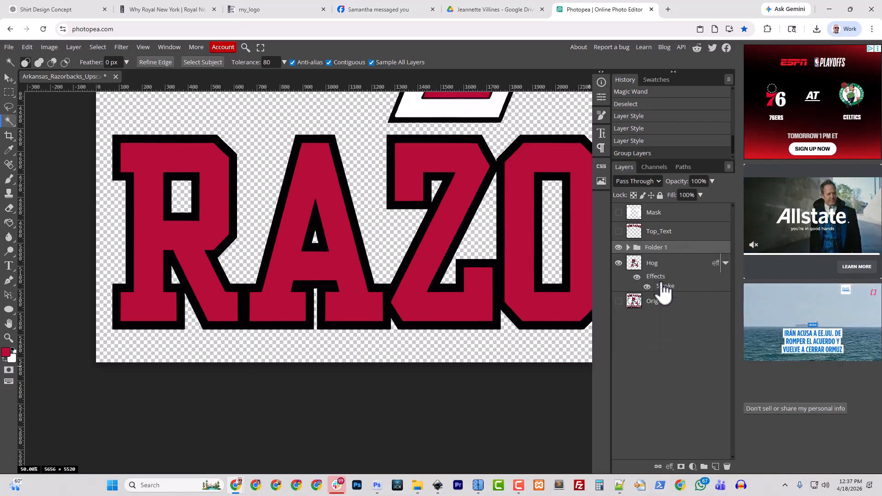
double_click(659, 251)
type("Bot")
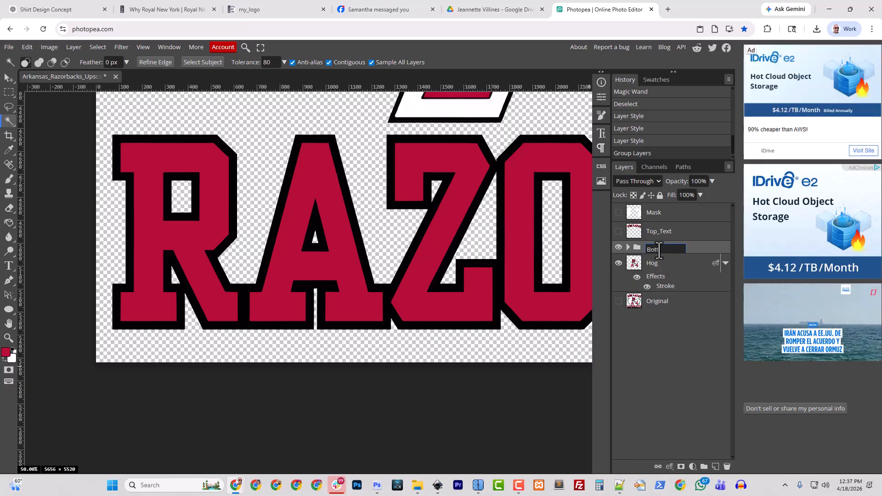
type("tom_Text")
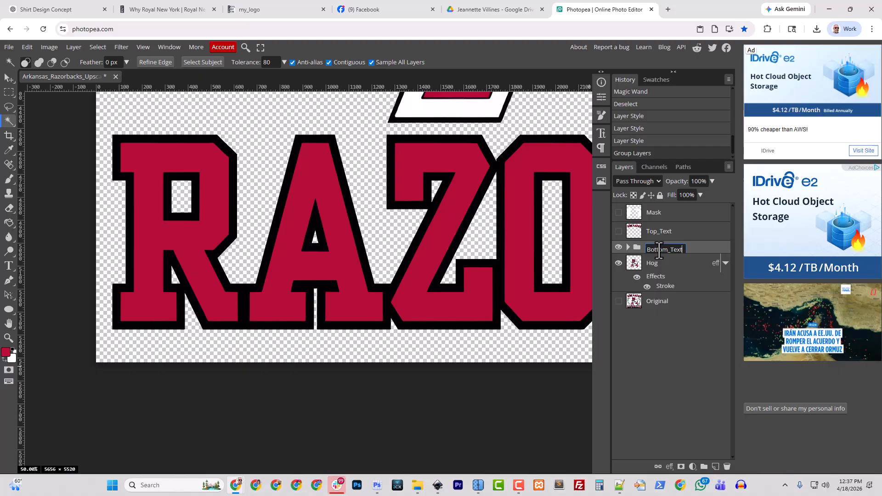
key("Return")
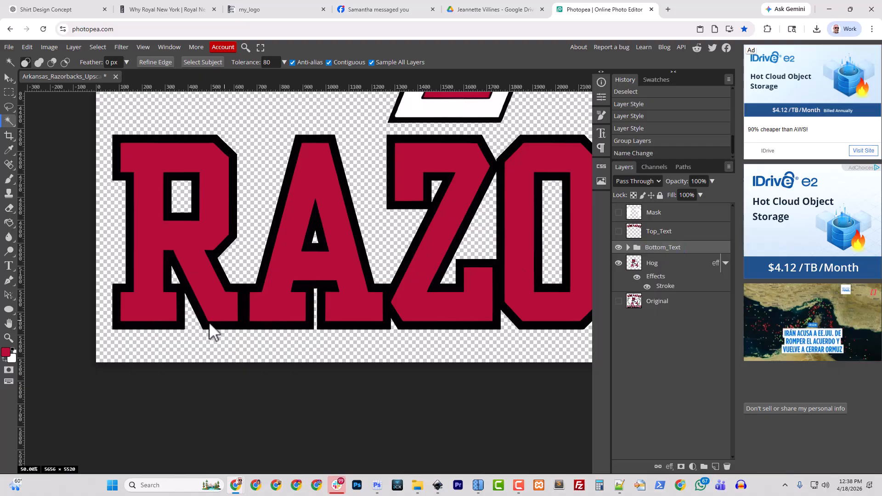
Step: Check the foreground red #b50e38 and show the Top_Text layer with the ARKANSAS lettering
left_click(6, 353)
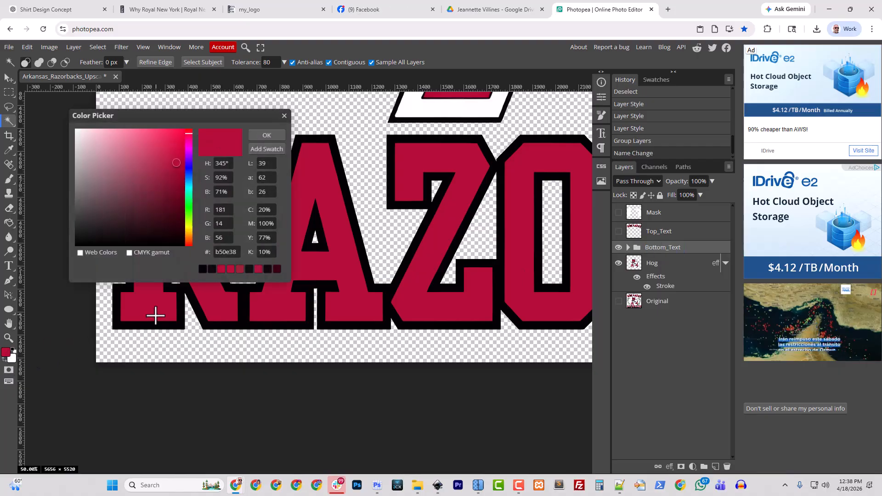
left_click(266, 135)
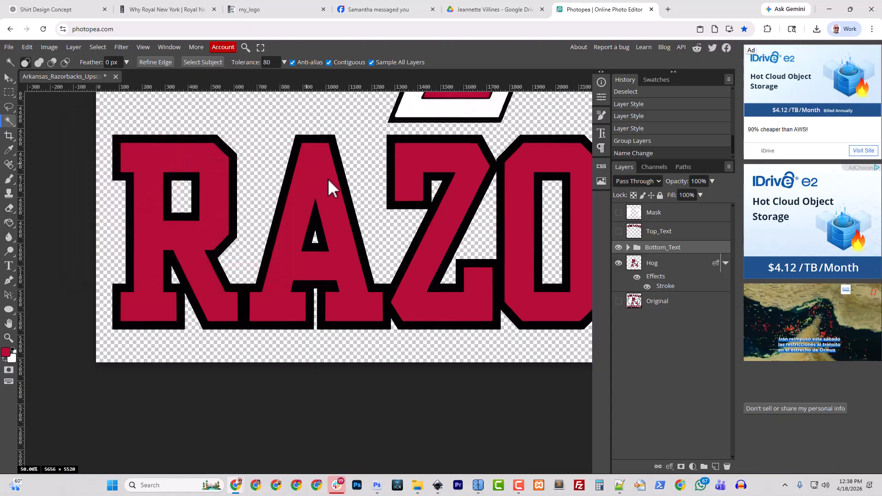
left_click_drag(364, 126, 304, 473)
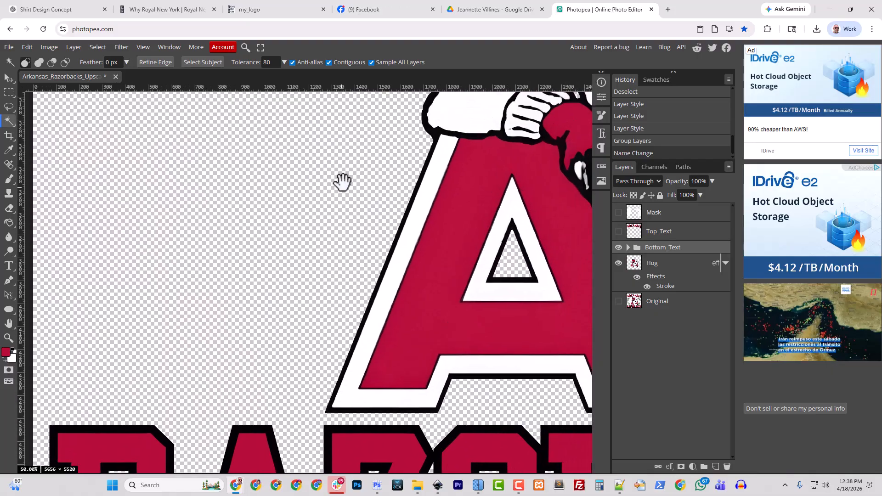
left_click_drag(343, 184, 326, 459)
left_click_drag(344, 227, 304, 478)
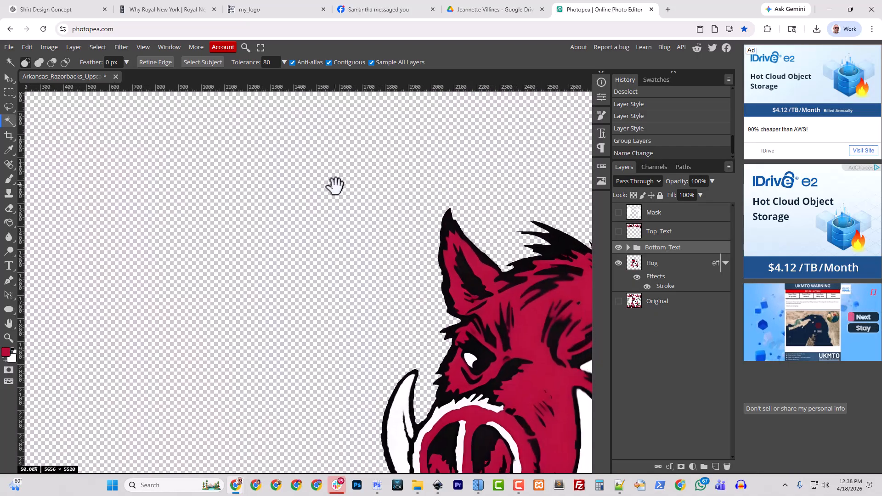
left_click_drag(335, 187, 329, 378)
left_click(619, 232)
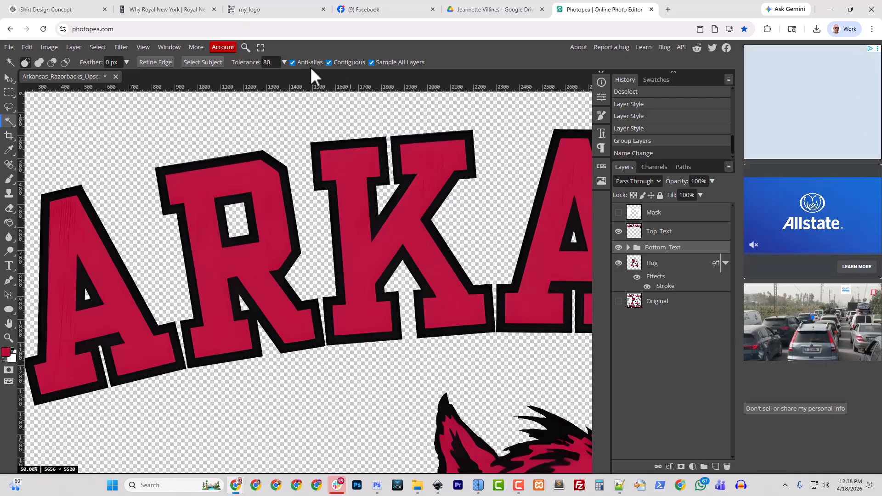
Step: Select the red fill of every ARKANSAS letter with the Magic Wand and copy it from Top_Text onto a new layer
left_click(114, 278)
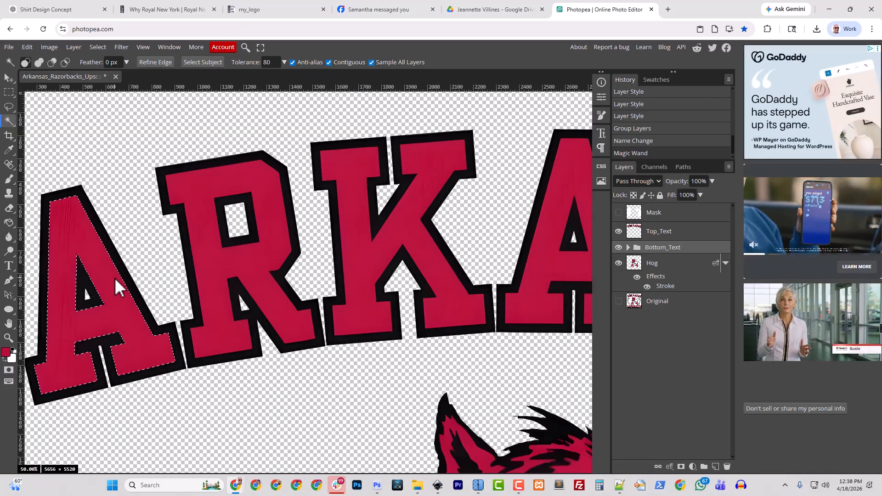
left_click(208, 272, "shift")
left_click(354, 257, "shift")
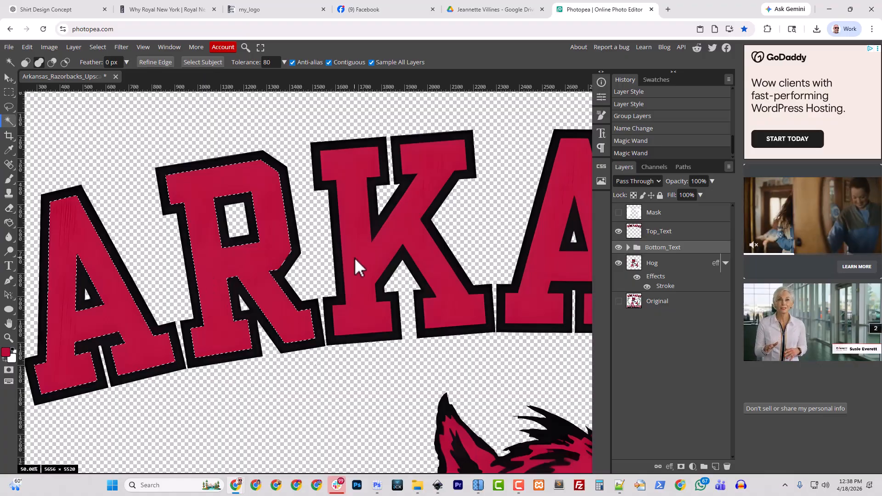
left_click(559, 273, "shift")
left_click_drag(553, 381, 276, 374)
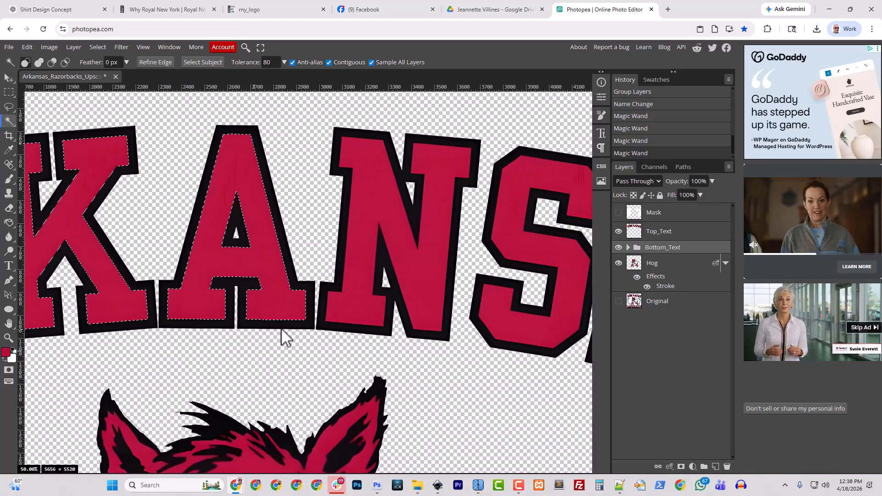
left_click(368, 189, "shift")
left_click(539, 247, "shift")
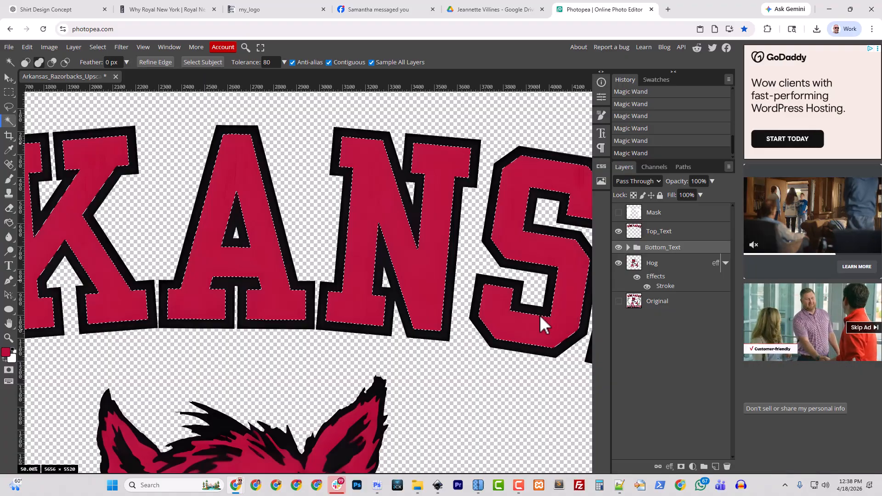
left_click_drag(475, 384, 199, 354)
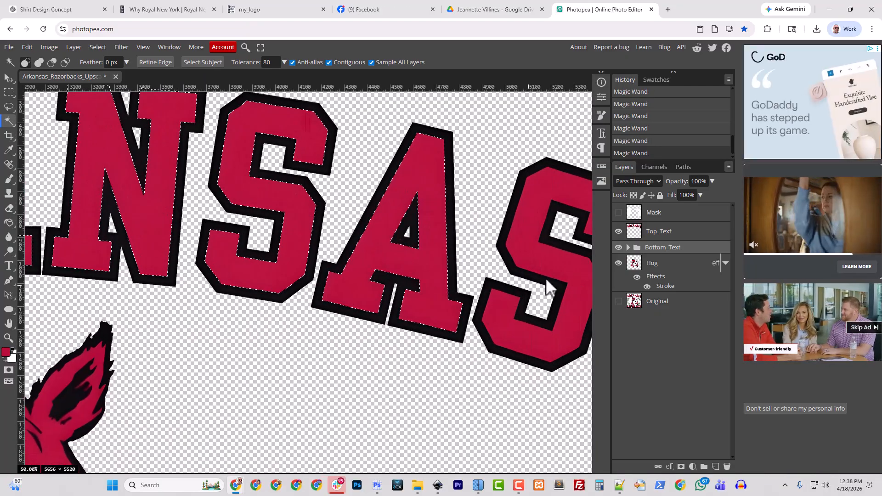
left_click_drag(484, 429, 295, 398)
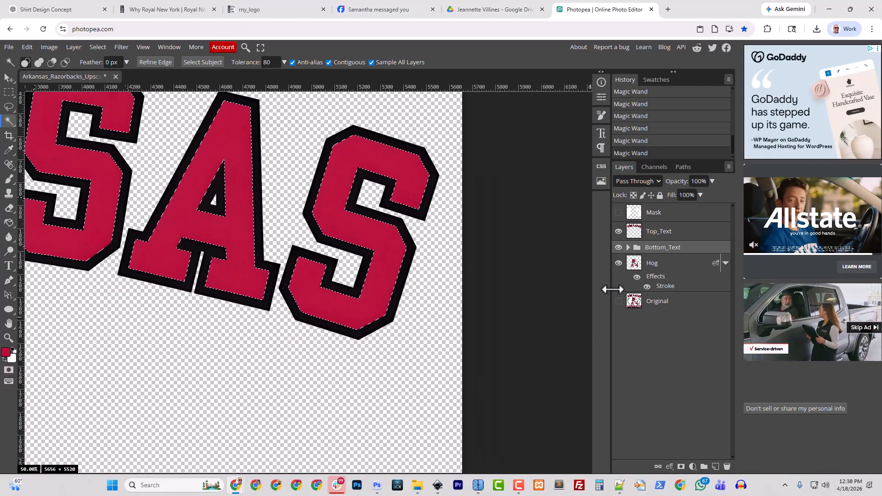
left_click(661, 237)
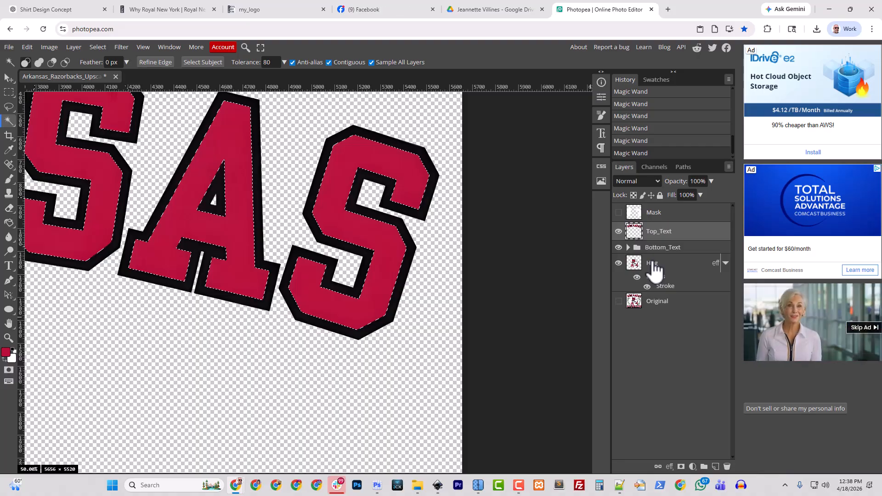
key("ctrl+v")
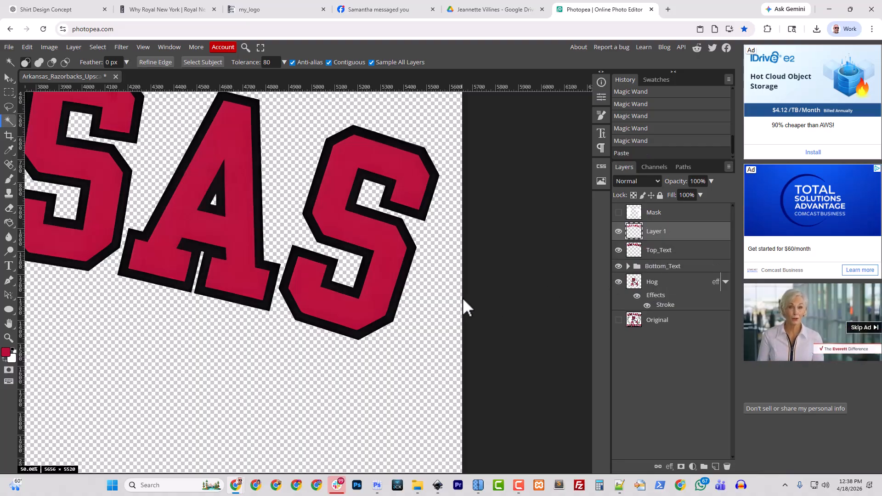
Step: Copy the layer style of the Razorbacks_Red layer inside the Bottom_Text folder
left_click(629, 266)
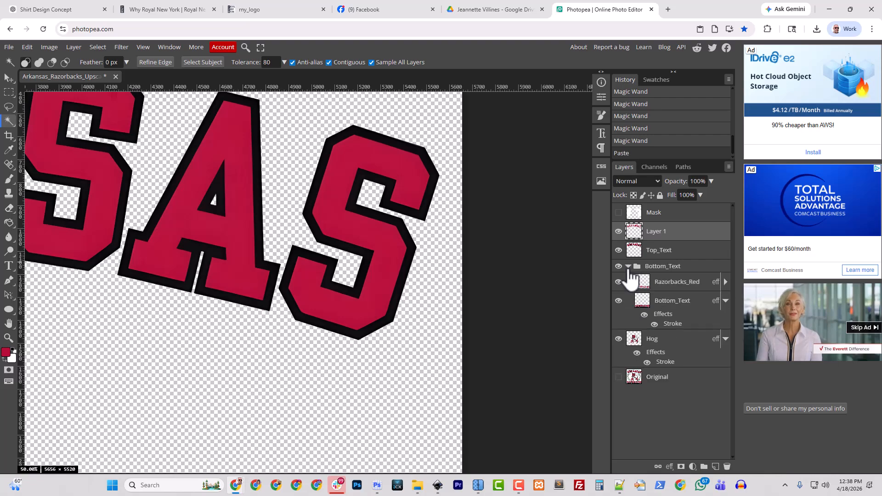
right_click(675, 282)
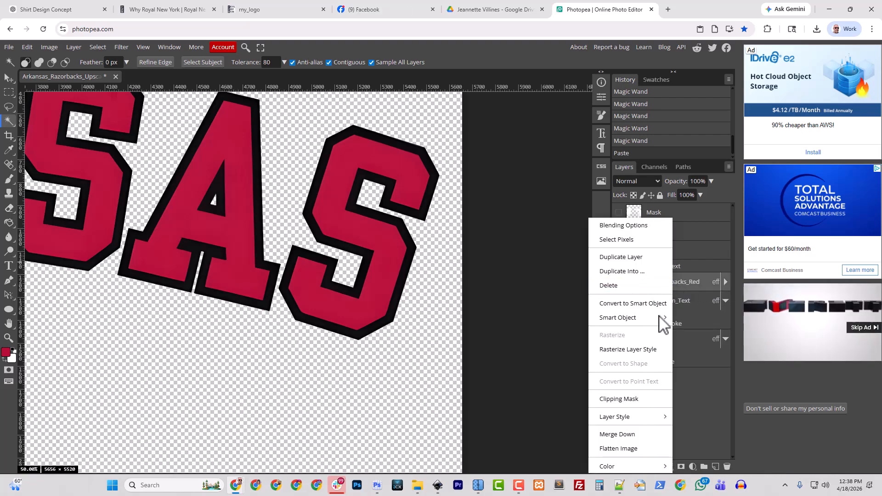
mouse_move(622, 419)
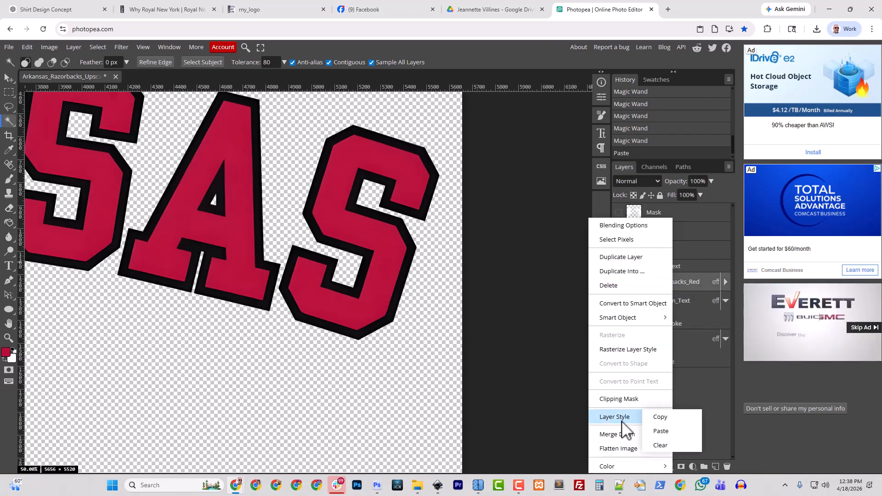
left_click(660, 418)
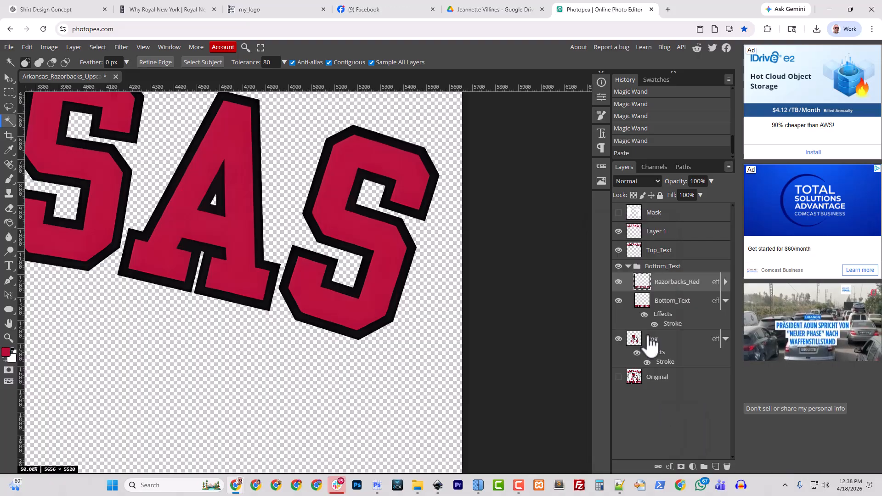
Step: Rename the new ARKANSAS fill layer Razorbacks_Red and paste the copied layer style onto it
double_click(655, 232)
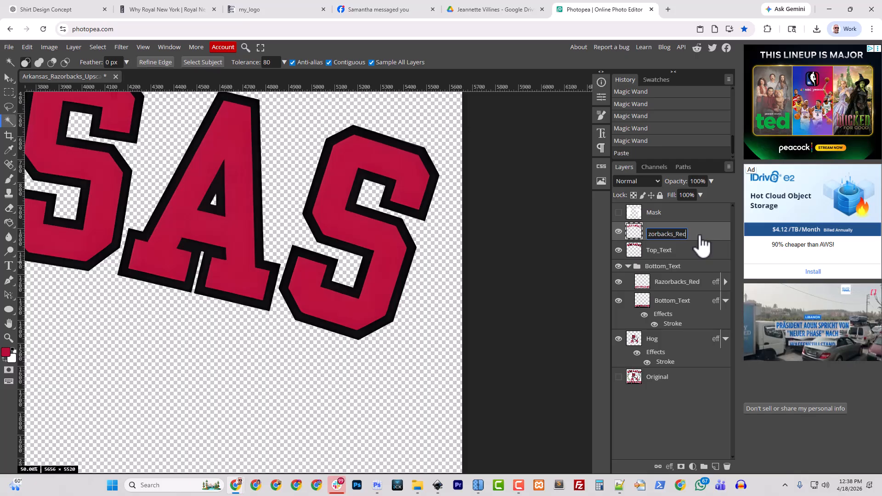
type("Razorbacks_Red")
key("Return")
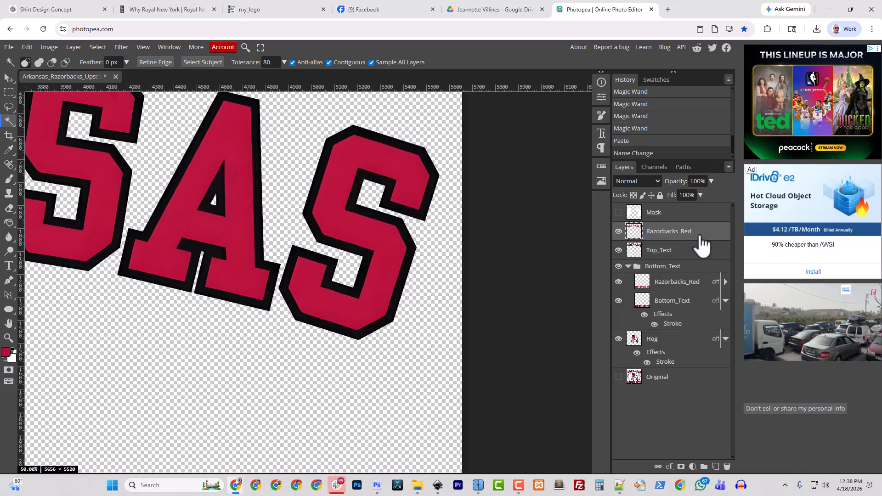
right_click(700, 237)
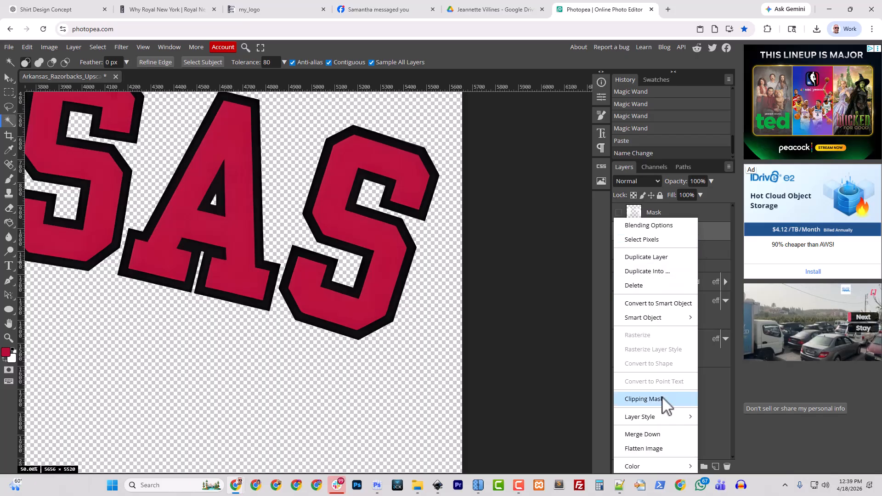
mouse_move(667, 419)
left_click(694, 431)
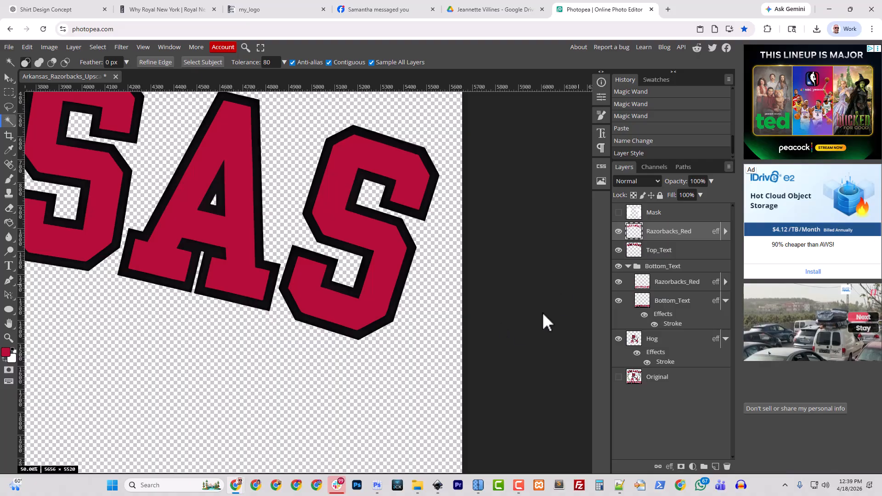
Step: Copy the stroke layer style from the Bottom_Text layer and paste it onto the Top_Text layer
right_click(666, 309)
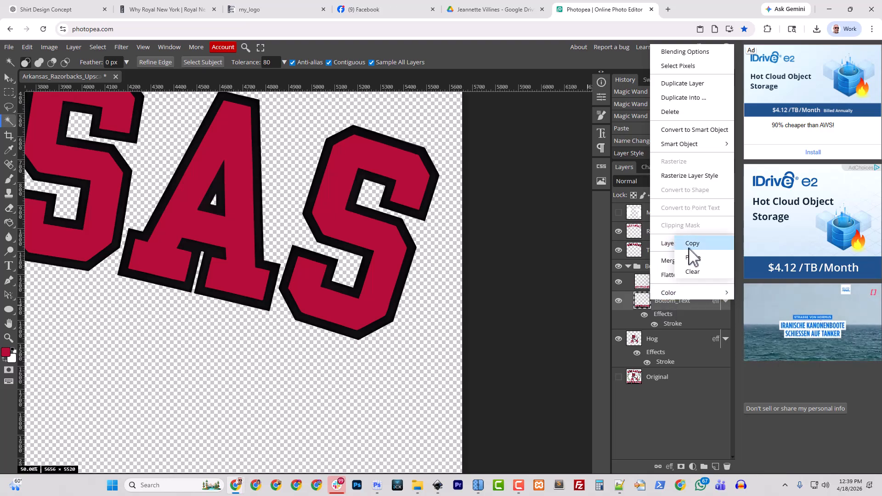
left_click(691, 245)
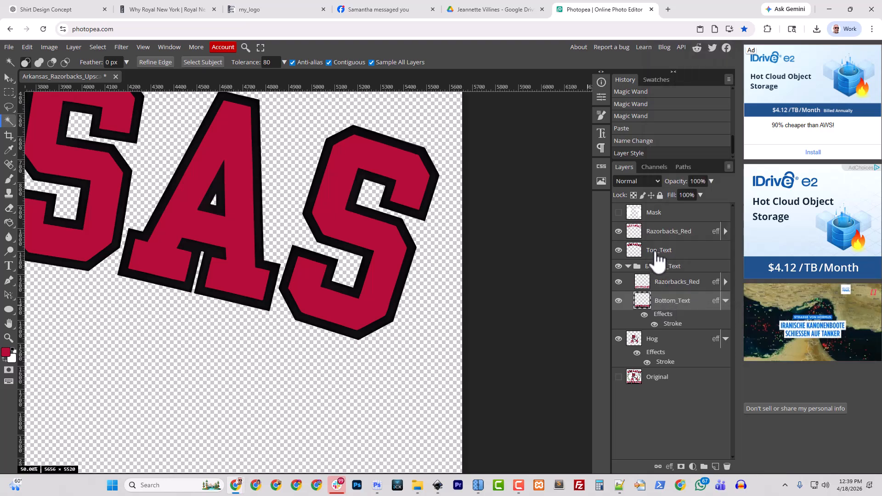
right_click(657, 256)
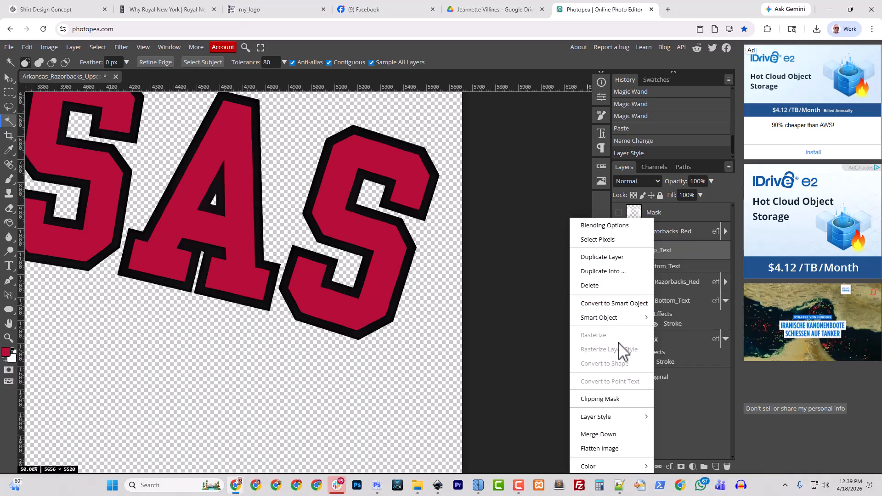
mouse_move(639, 419)
left_click(673, 432)
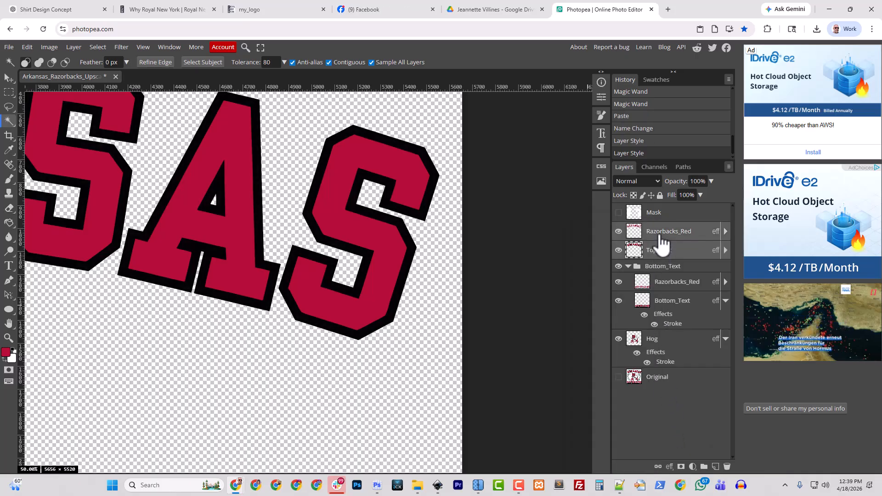
Step: Group the ARKANSAS Razorbacks_Red and Top_Text layers into a folder named Top_Text, and collapse the Bottom_Text folder
key("ctrl+g")
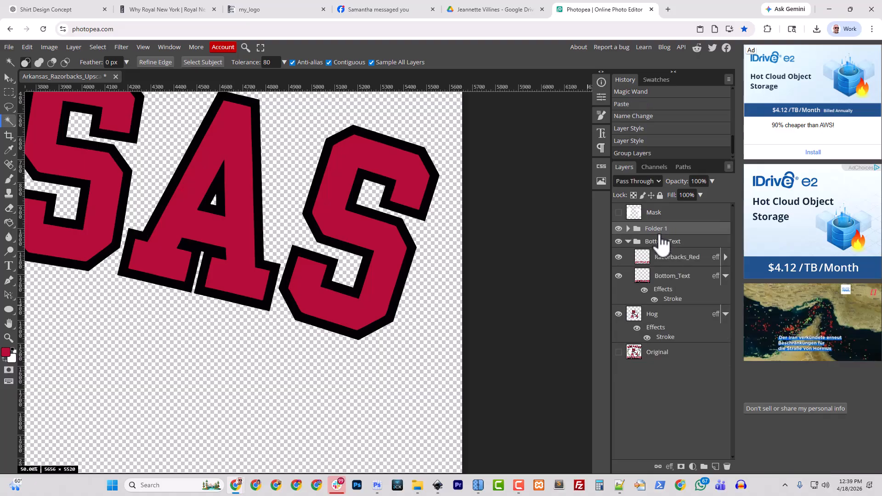
double_click(657, 230)
type("Top_Text")
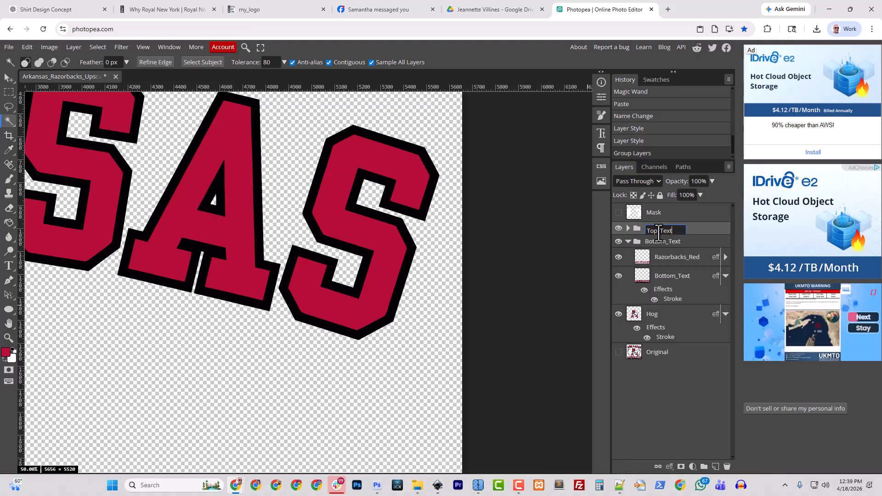
key("Return")
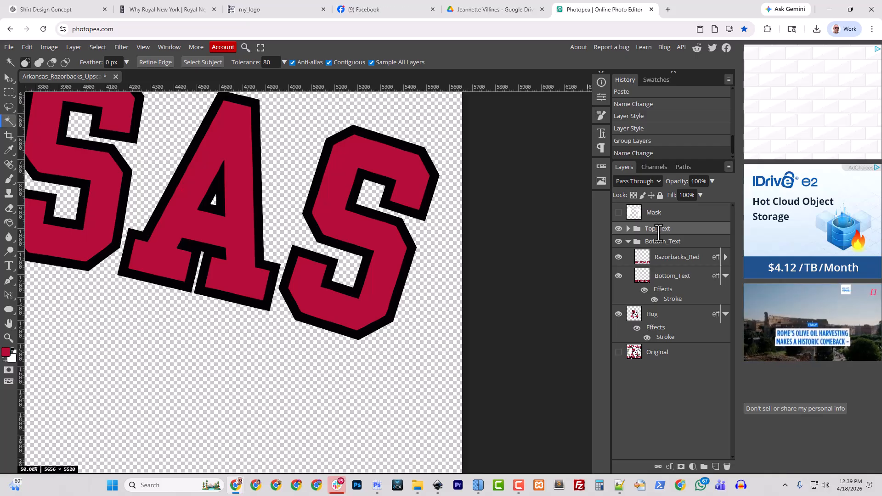
left_click(667, 263)
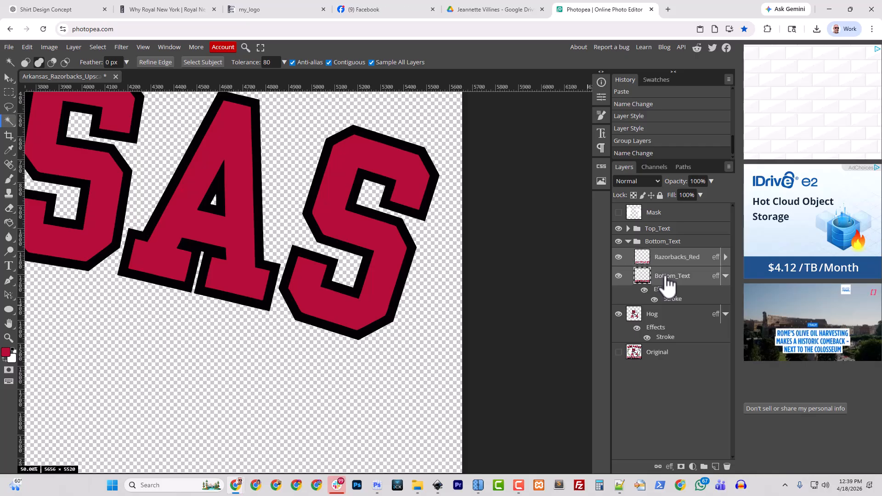
left_click(628, 241)
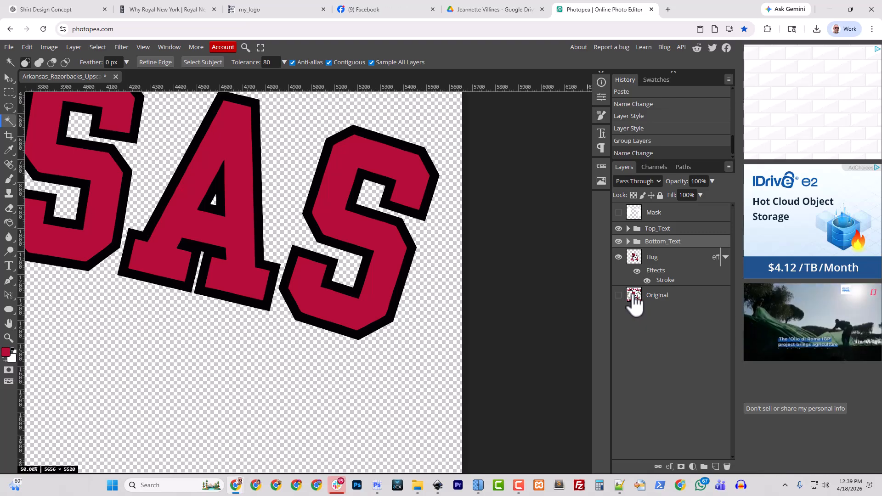
Step: Load the Mask layer's pixels as a selection and move the Mask layer between Hog and Original
key("ctrl+minus")
key("ctrl+minus")
key("ctrl+minus")
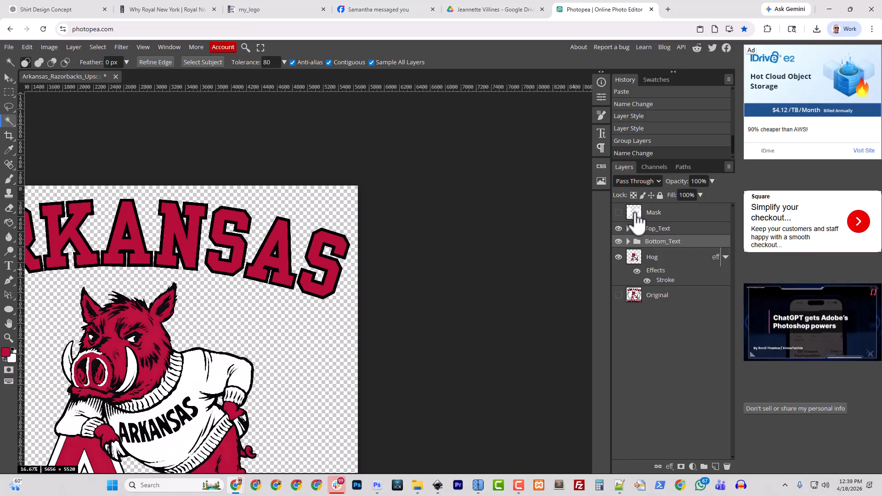
left_click(640, 215, "ctrl")
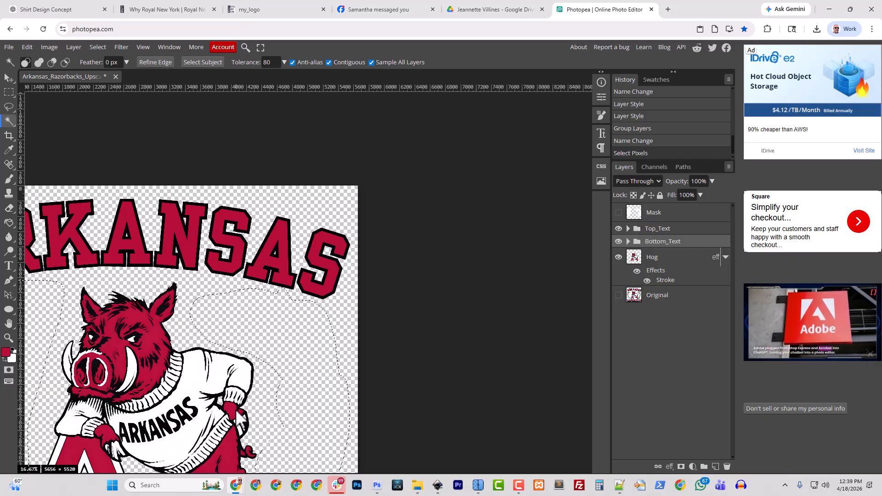
left_click_drag(162, 410, 270, 309)
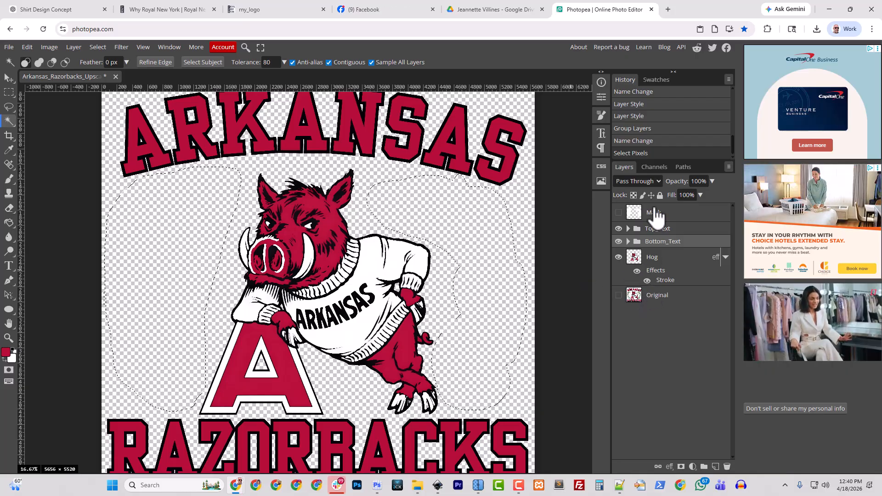
mouse_move(653, 215)
left_mouse_down()
mouse_move(658, 285)
mouse_move(654, 230)
mouse_move(648, 289)
left_mouse_up()
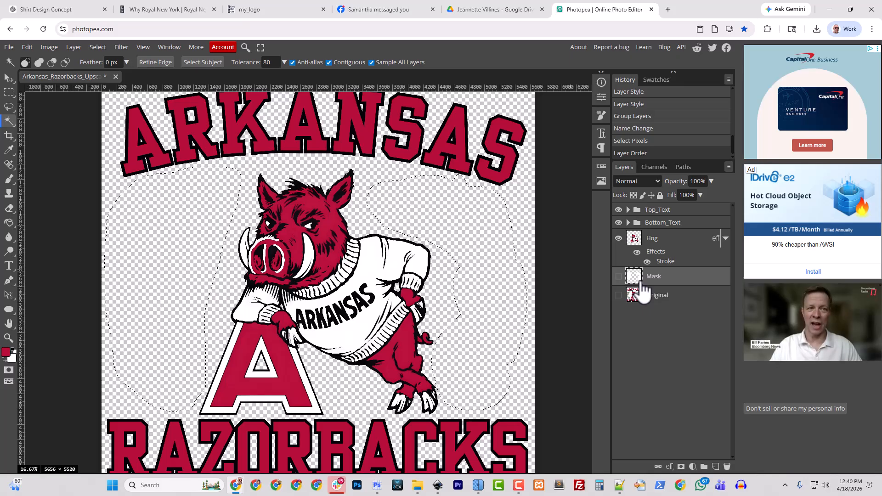
Step: Invert the selection and add a new layer named Outer_Mask directly above the Original layer
key("ctrl+shift+i")
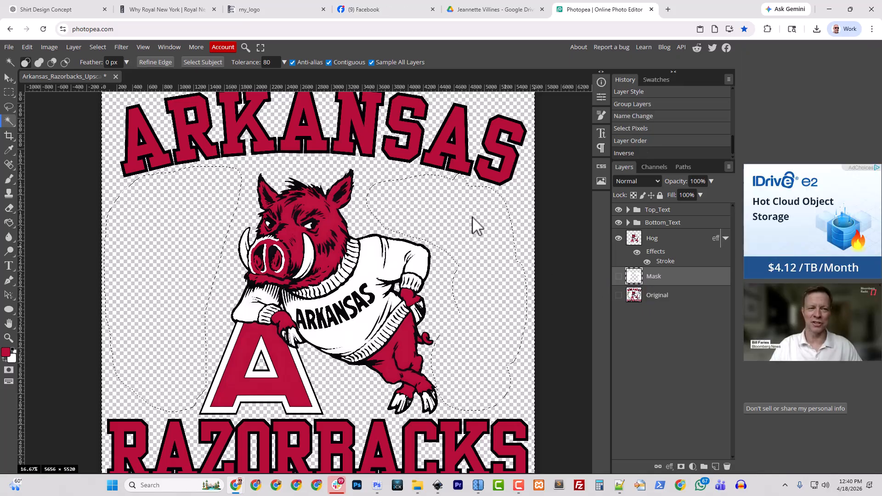
left_click(658, 301)
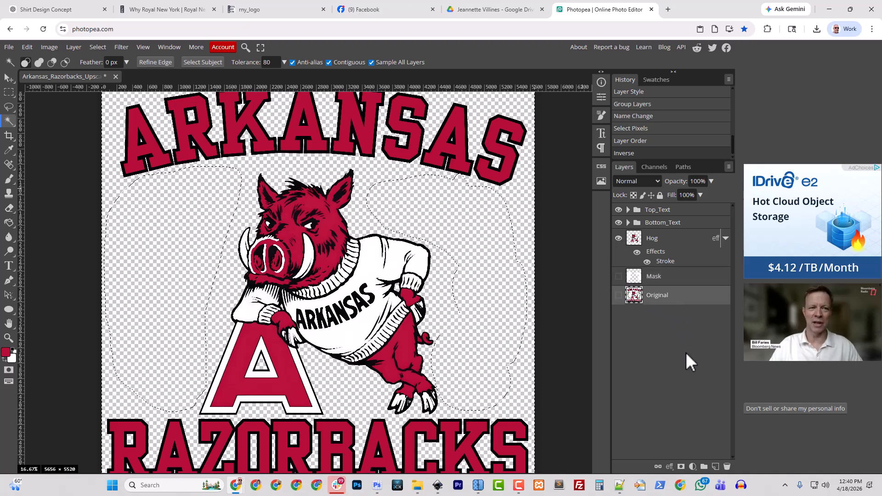
left_click(715, 467)
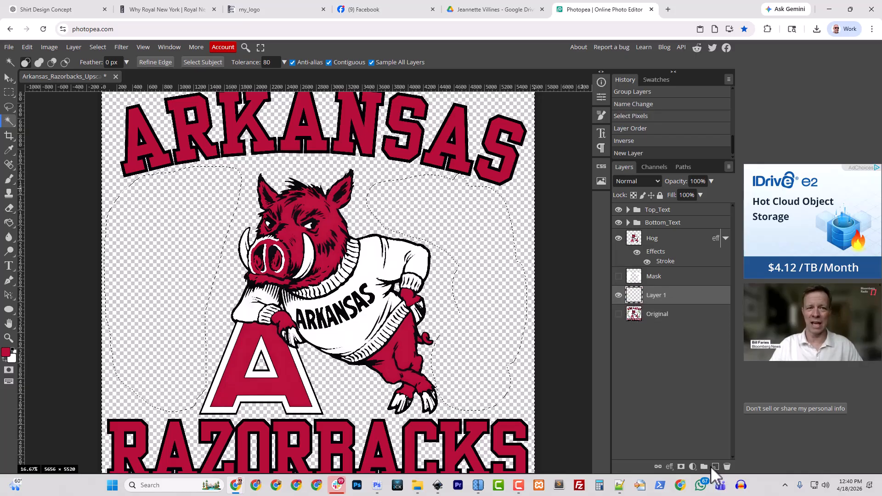
double_click(657, 296)
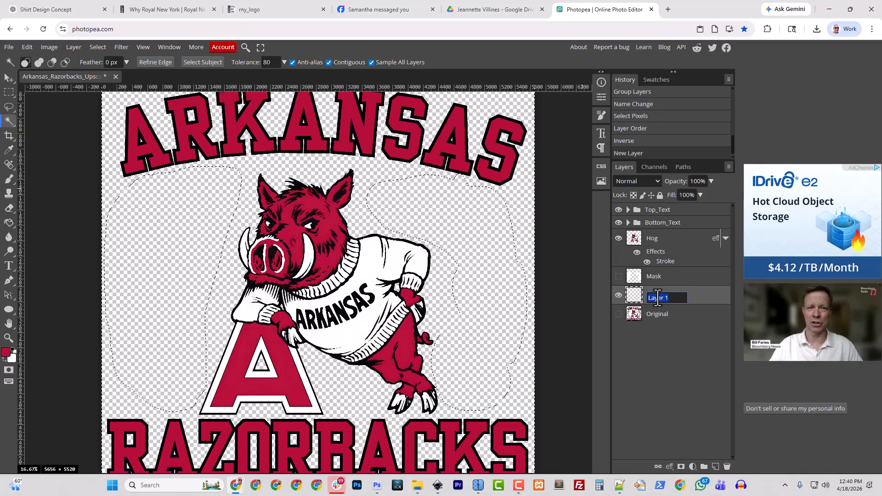
type("Outer_Mask")
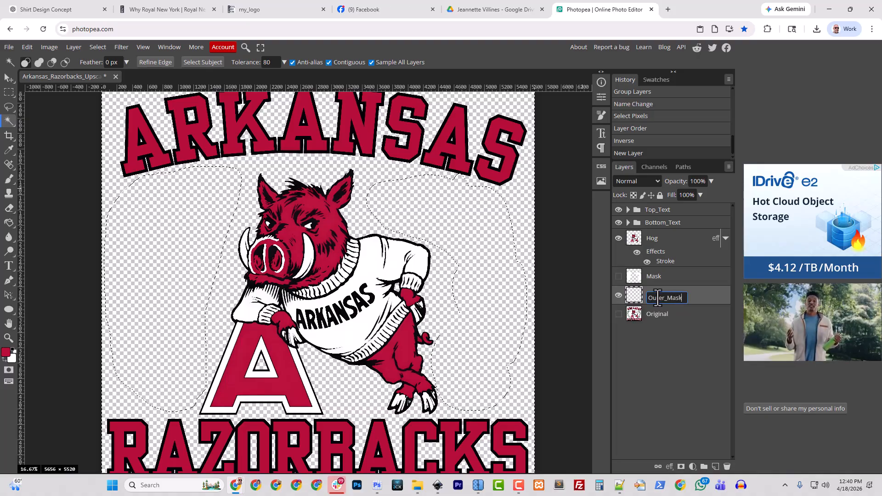
key("Return")
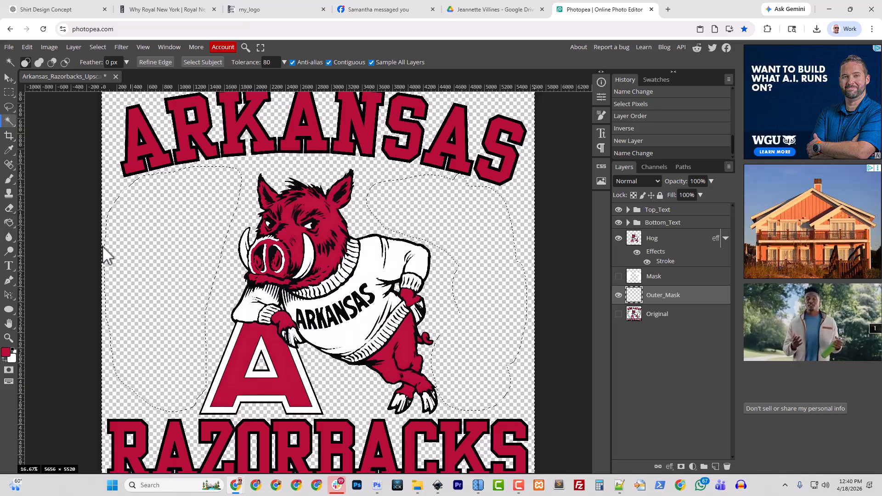
Step: Show the Original layer and set the foreground colour to white (ffffff) sampled from the artwork's background
left_click(619, 314)
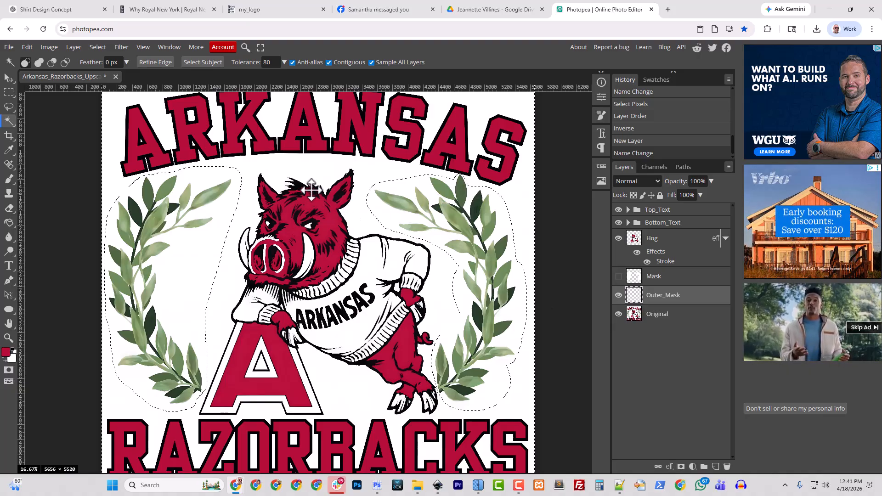
left_click(6, 352)
left_click(313, 172)
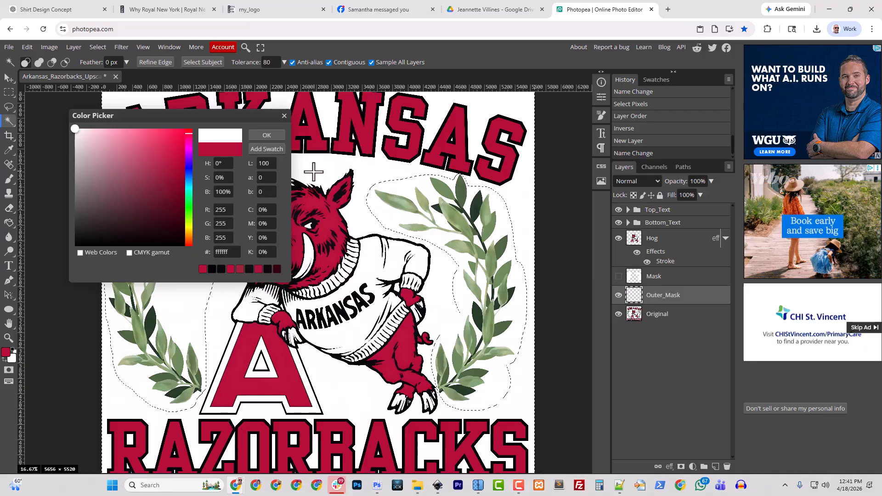
left_click(267, 135)
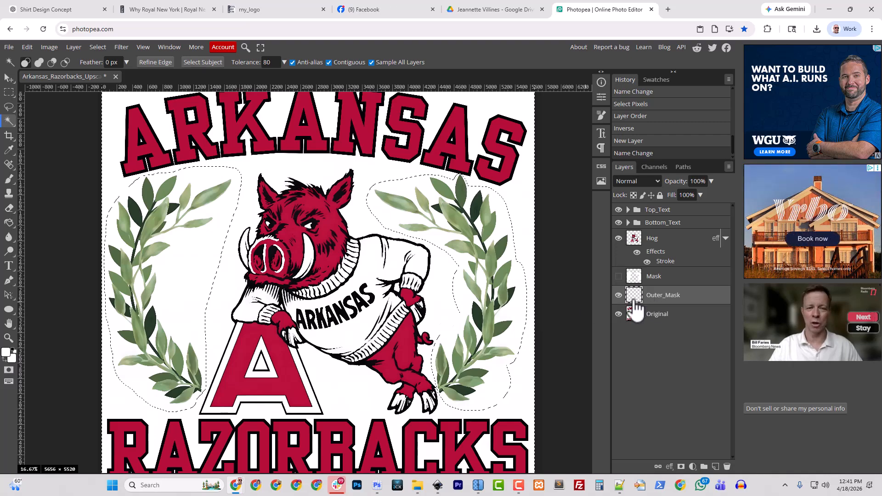
Step: Fill the selected area outside the laurel branches with white on the Outer_Mask layer using the Paint Bucket
left_click(10, 219)
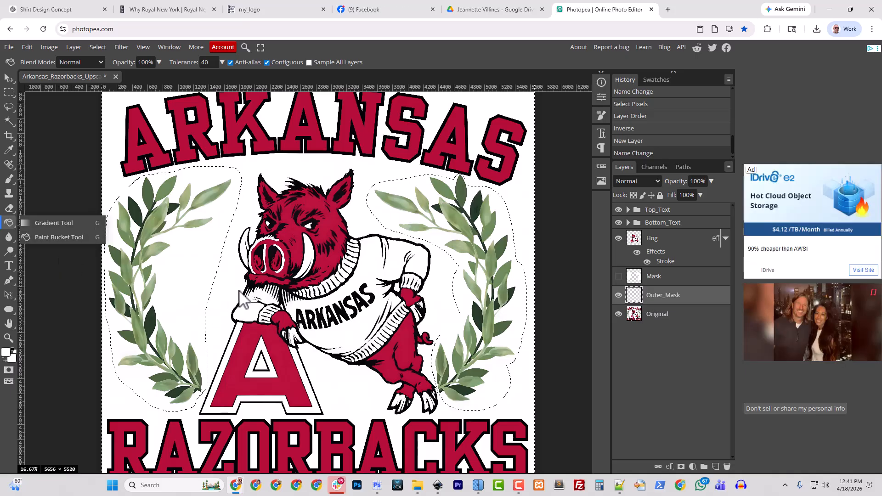
left_click(59, 237)
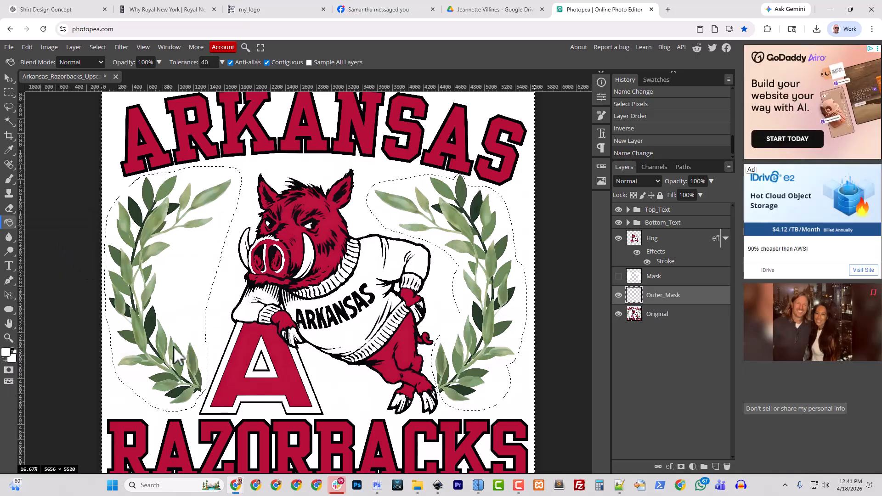
left_click(10, 223)
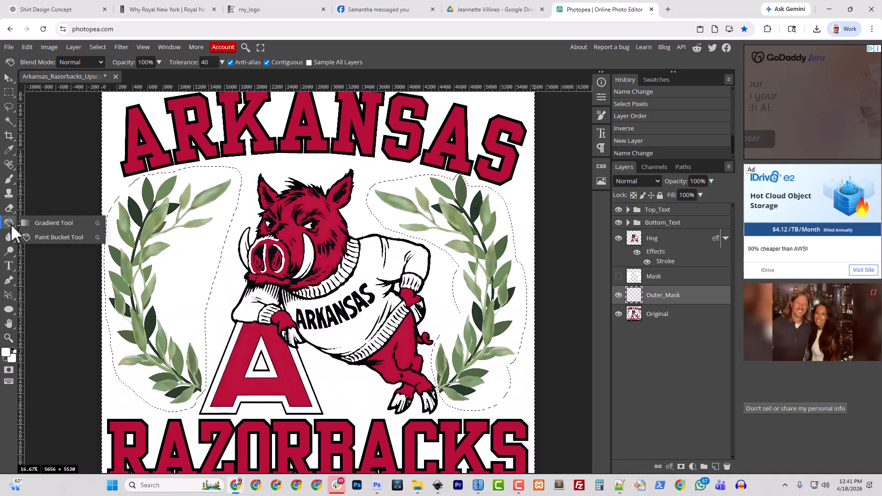
left_click(45, 237)
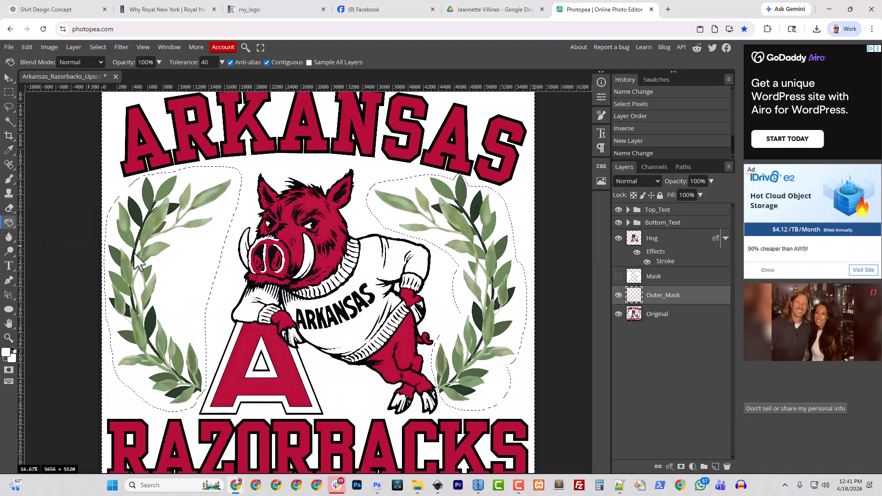
left_click(251, 210)
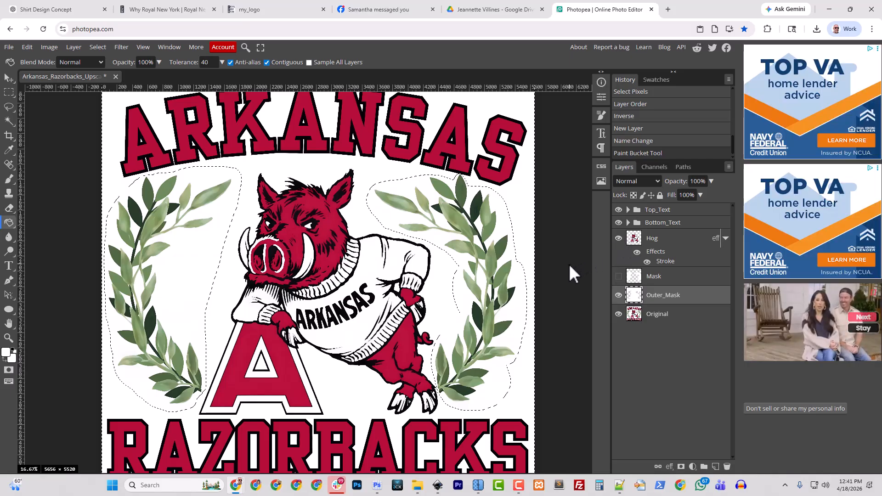
Step: Hide the Top_Text and Bottom_Text folders and the Hog layer, and make Original the active layer
left_click(619, 210)
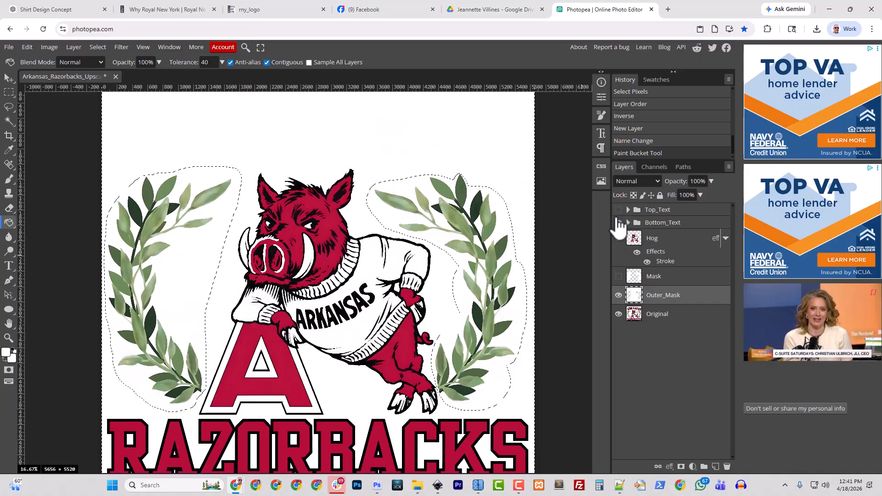
left_click(618, 223)
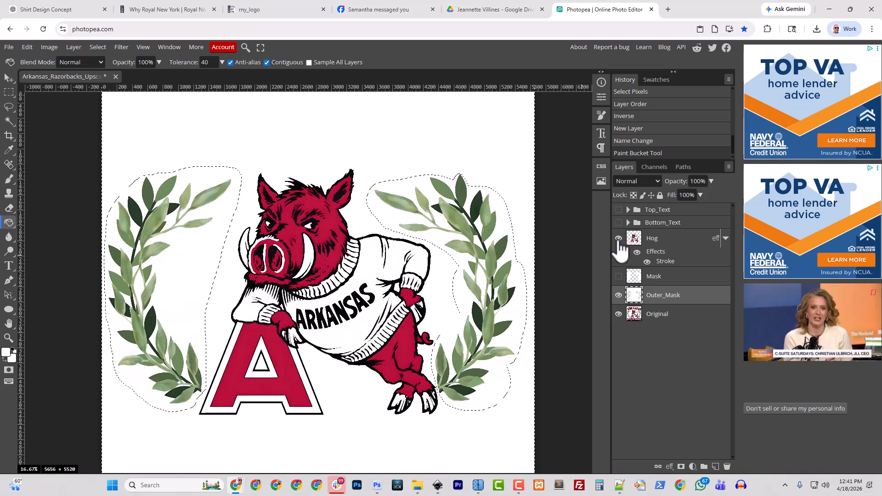
left_click(618, 238)
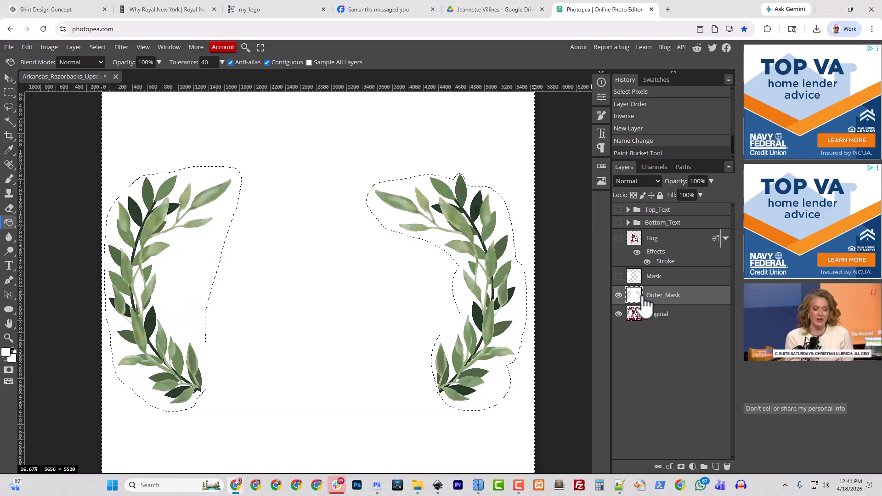
left_click(655, 315)
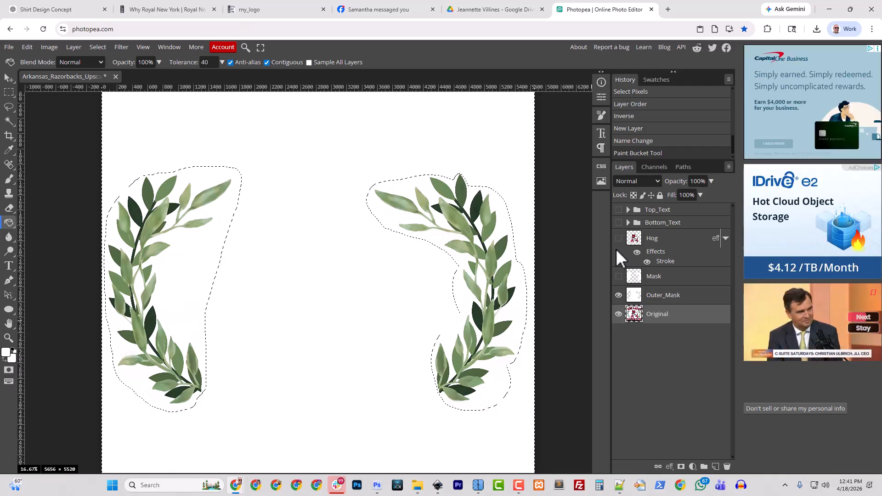
Step: Save the document as a PSD named Arkansas_Razorbacks_Upscaled.psd in the Downloads folder
left_click(8, 48)
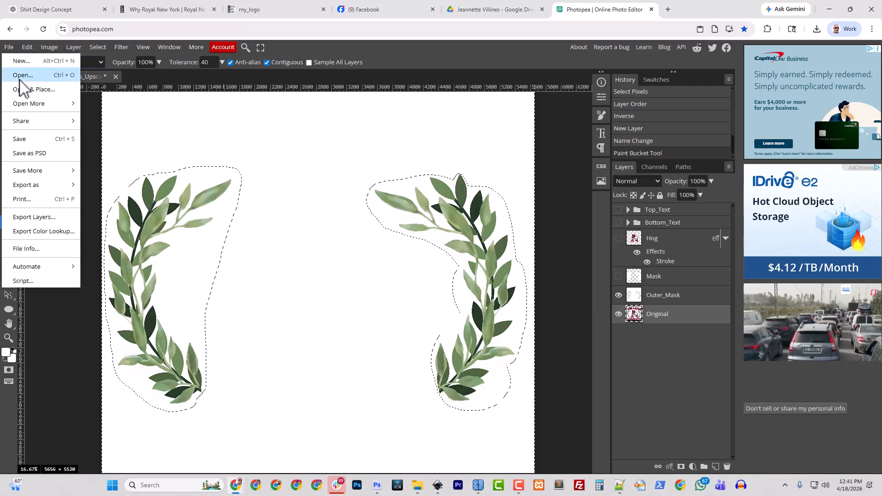
left_click(41, 152)
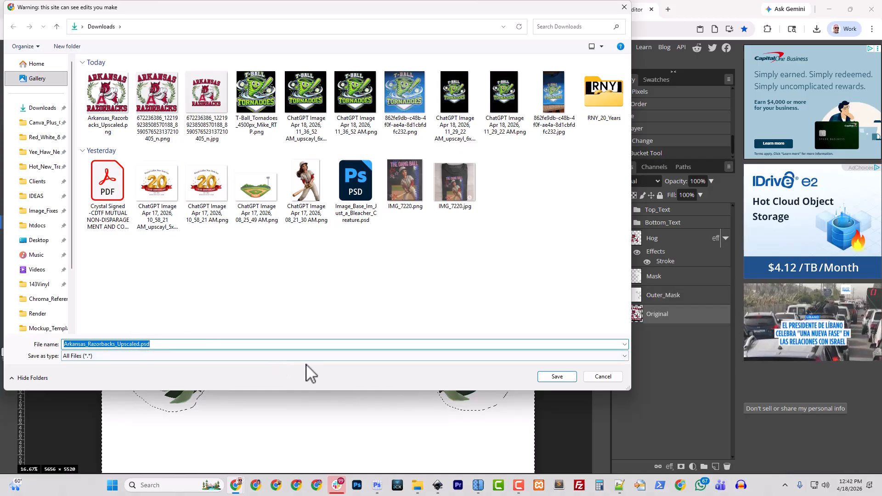
left_click(557, 377)
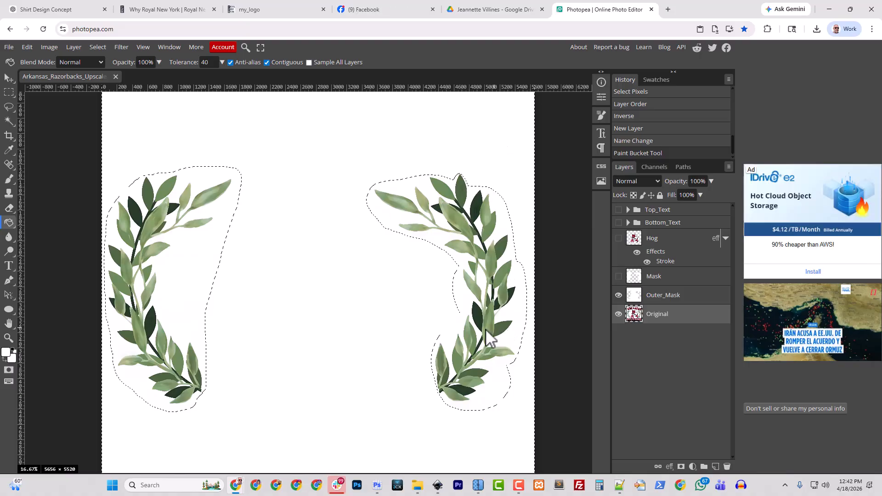
Step: Load the Mask layer's pixels as a selection and copy that area of Original into a new layer above it
left_click(9, 122)
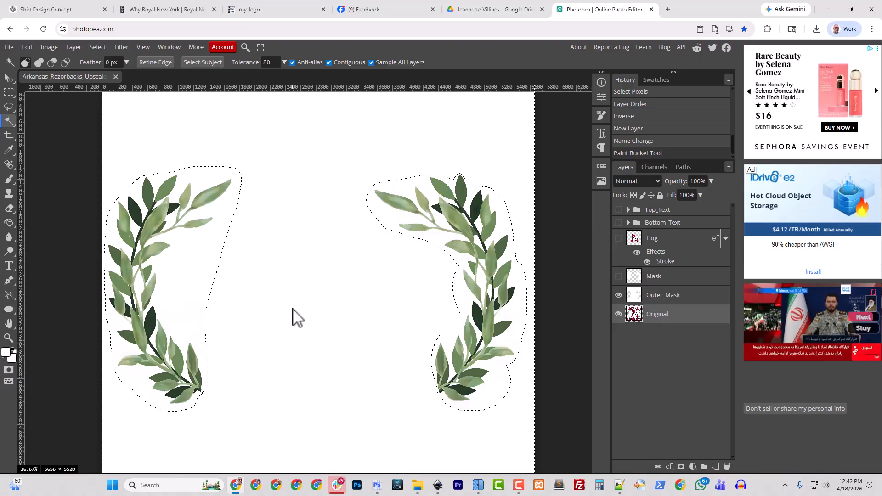
key("ctrl+d")
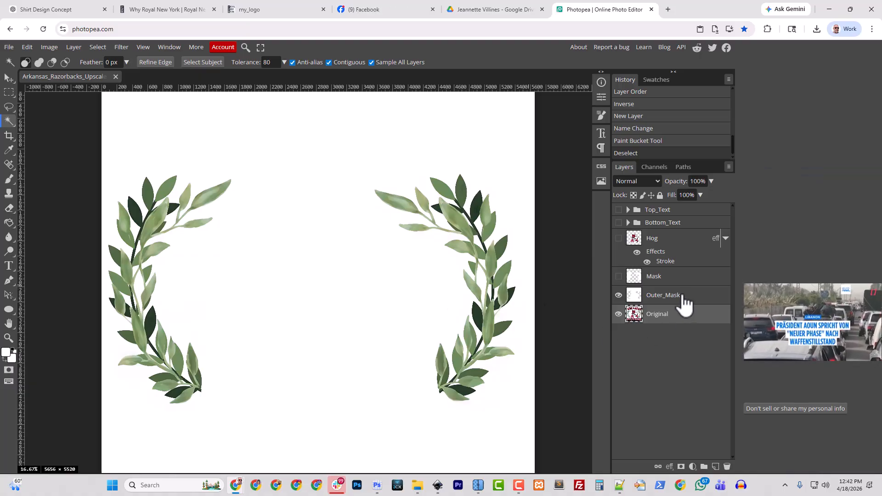
left_click(637, 277, "ctrl")
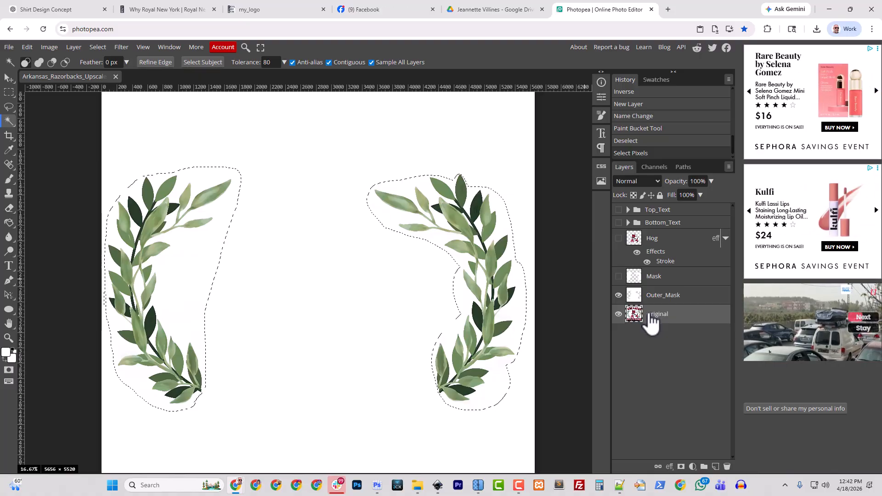
key("ctrl+v")
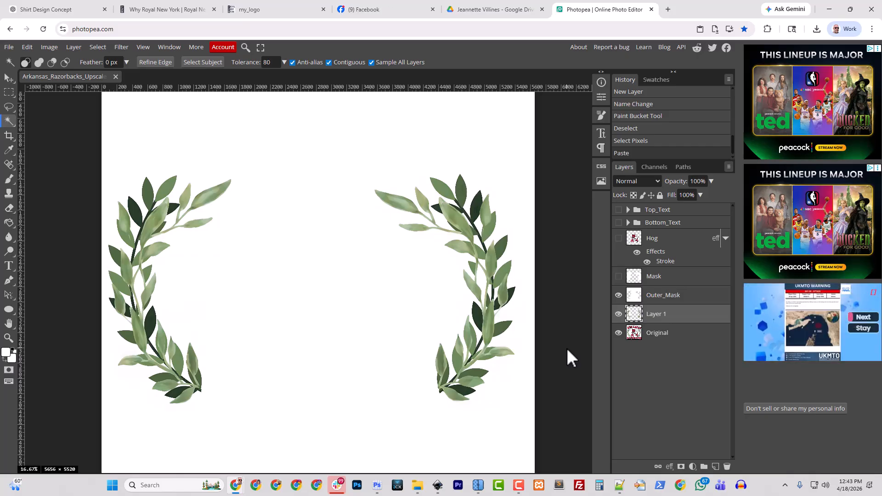
Step: Hide the Original layer and toggle the Outer_Mask layer off and on to check the copied laurel branches, leaving it visible
left_click(619, 333)
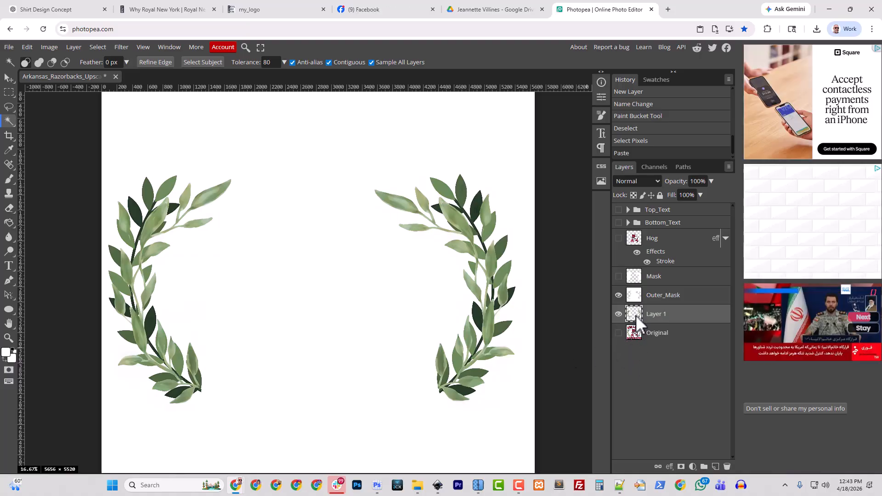
left_click(618, 296)
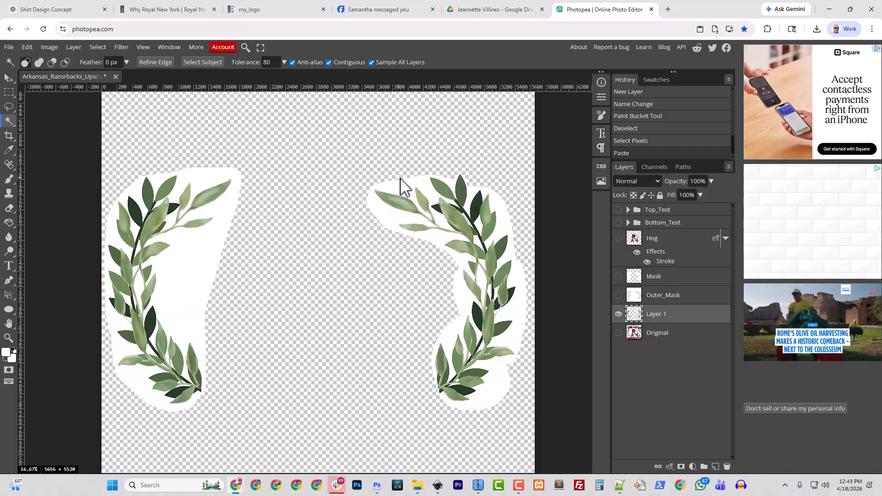
left_click(619, 296)
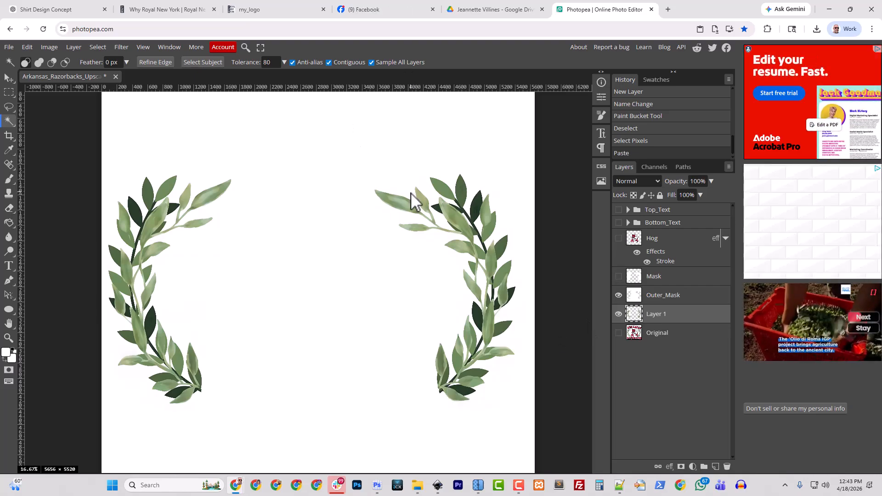
left_click(619, 296)
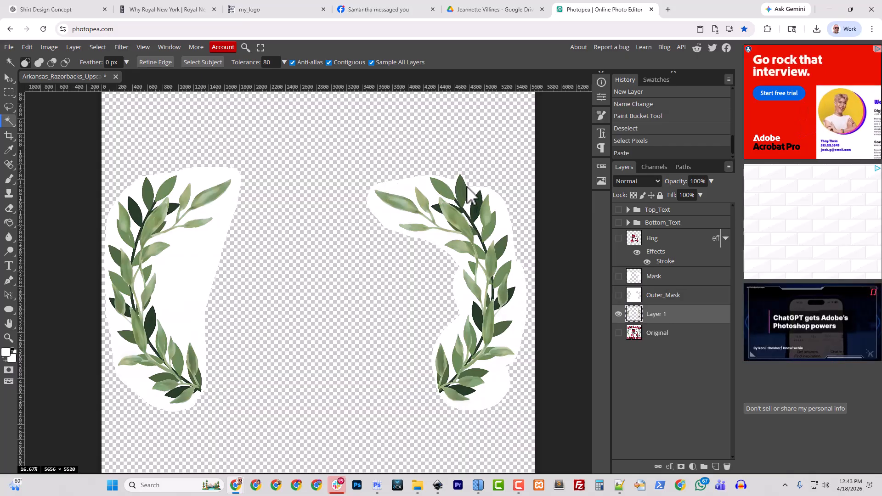
left_click(618, 296)
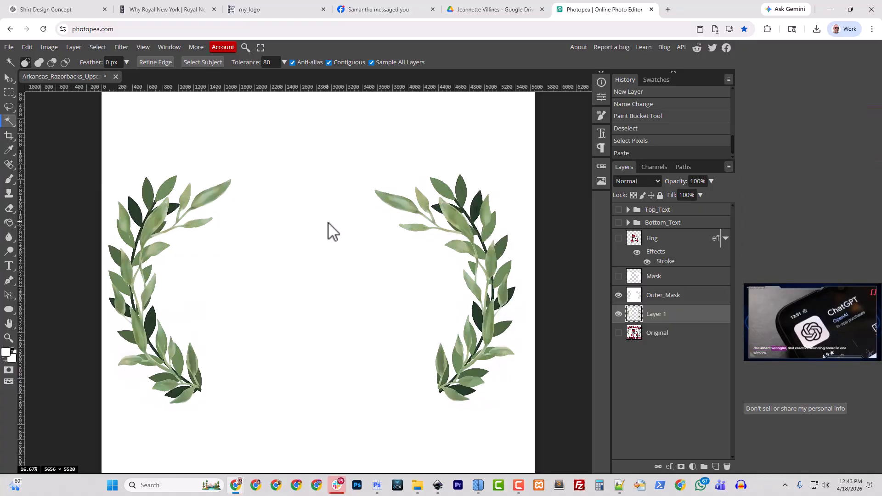
Step: Try to select the white background around the laurel branches with the Magic Wand at a tolerance of 80
scroll(328, 224, "up", 1)
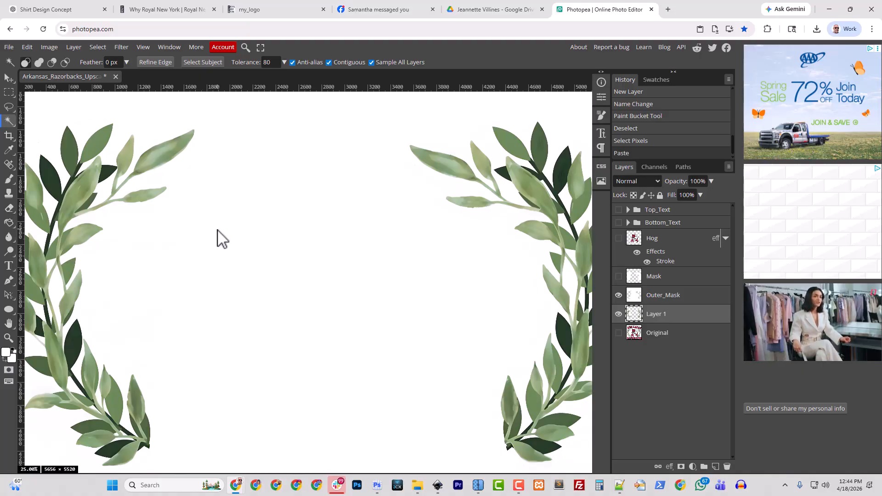
left_click(338, 239)
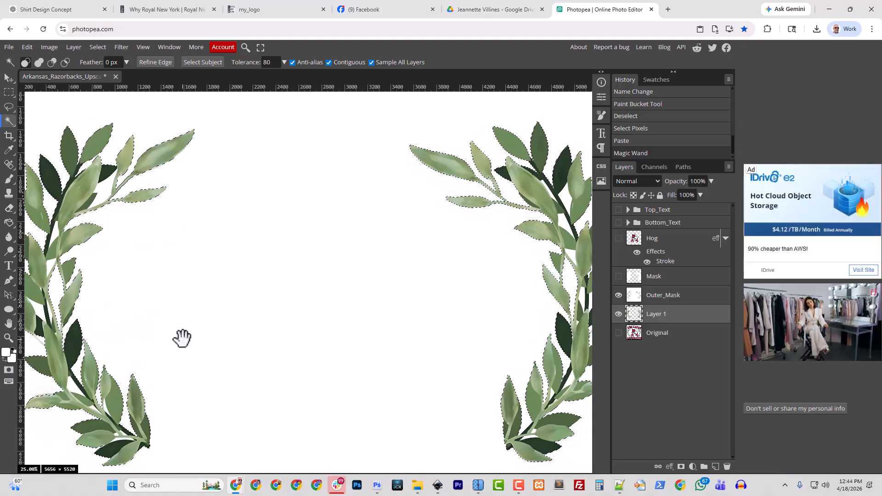
left_click_drag(181, 335, 300, 345)
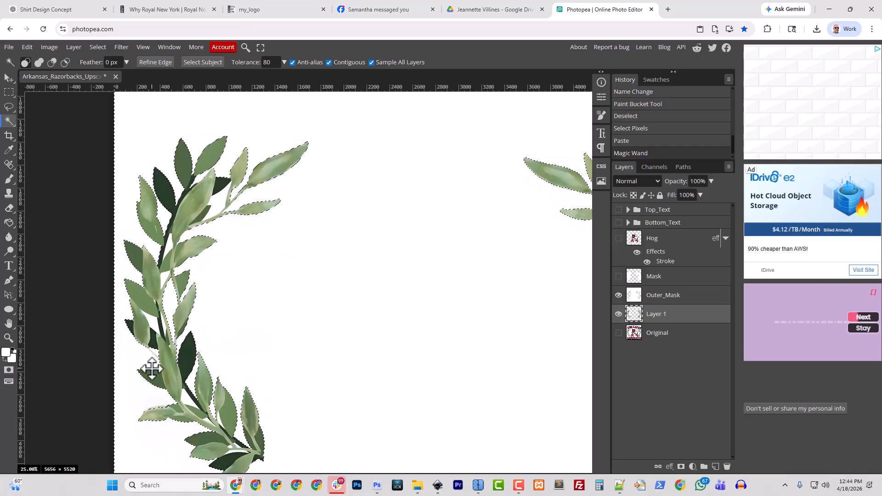
Step: Set the Magic Wand tolerance to 60, clear the selection and reselect the white background around the laurel branches
left_click_drag(273, 65, 258, 63)
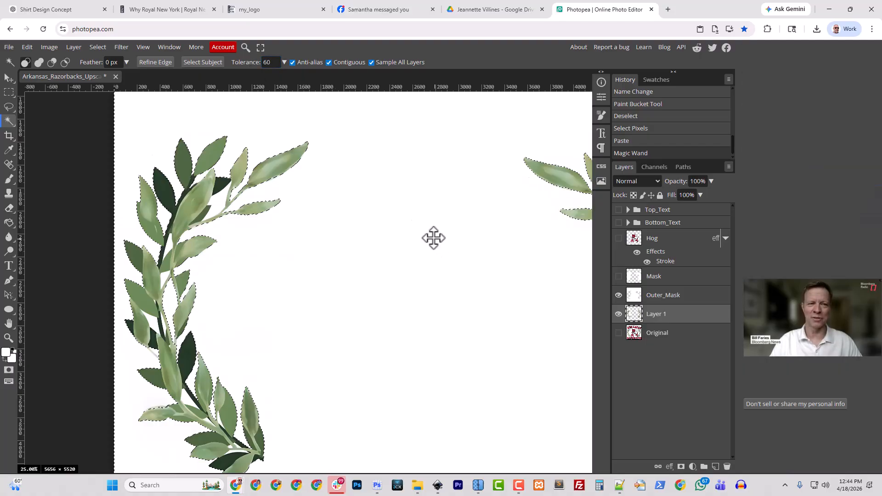
key("ctrl+d")
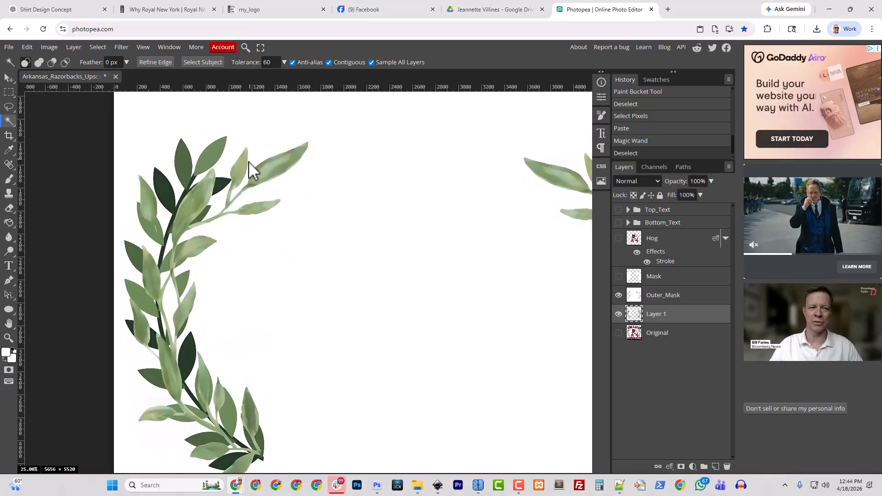
left_click(362, 235)
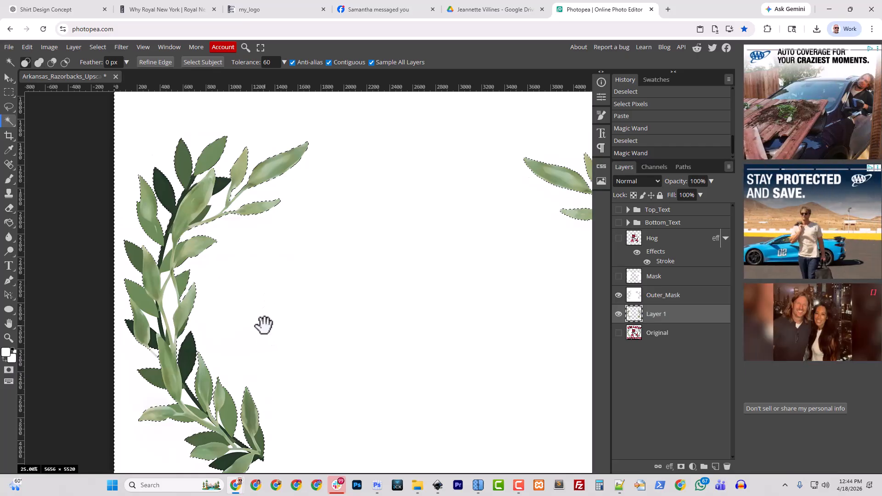
left_click_drag(263, 326, 355, 215)
key("ctrl+plus")
key("ctrl+plus")
key("ctrl+plus")
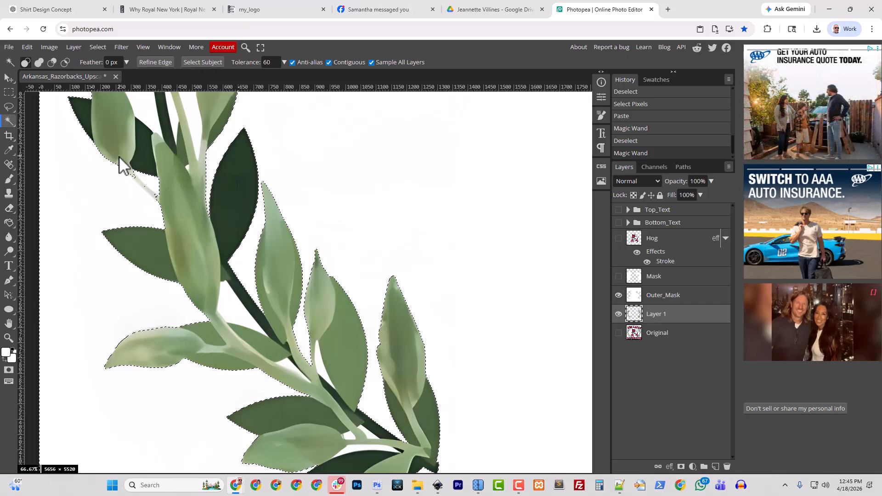
right_click(10, 114)
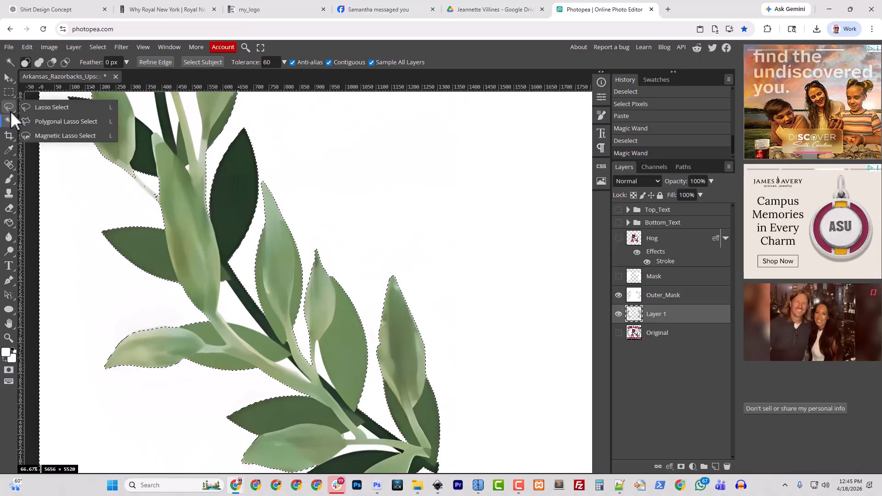
left_click(46, 137)
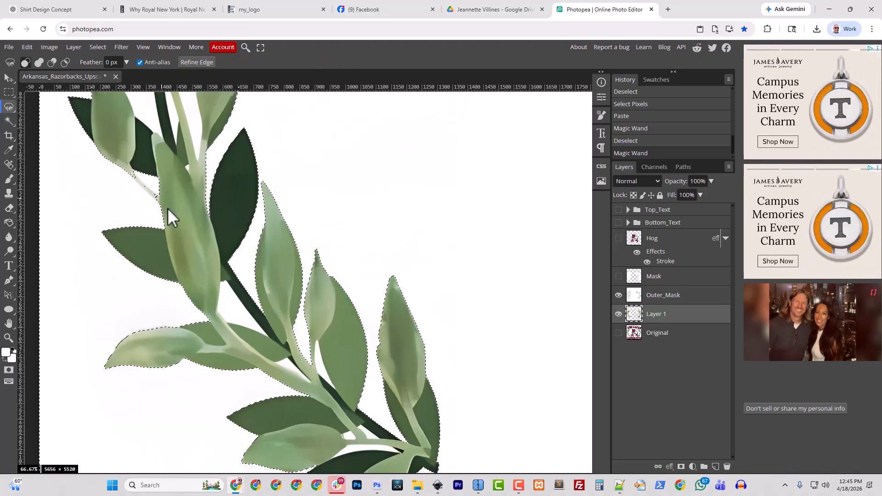
scroll(164, 212, "up", 1)
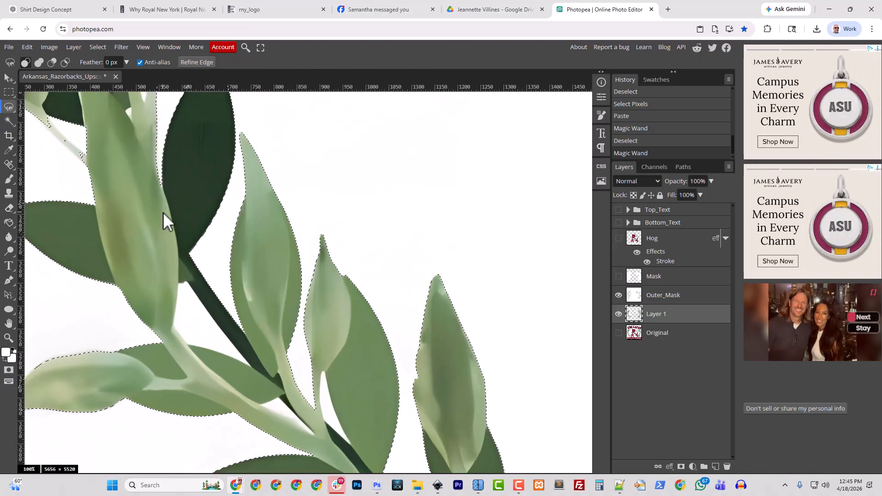
left_click_drag(165, 201, 295, 264)
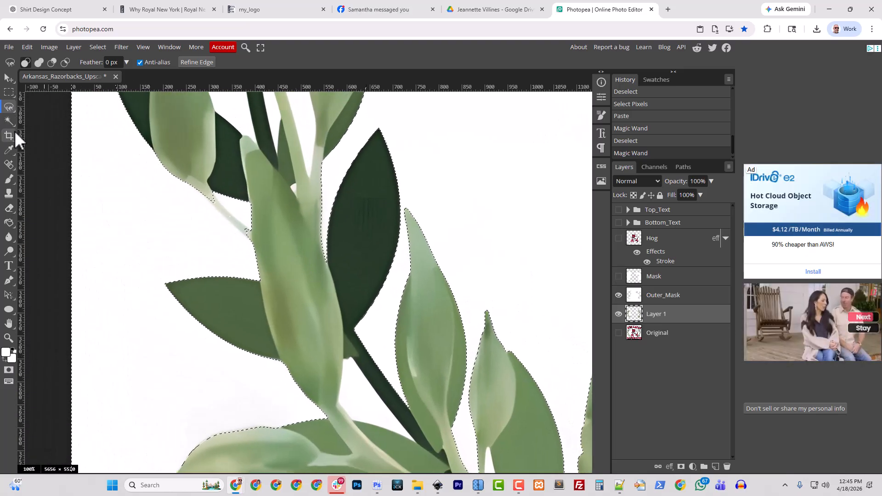
left_click(251, 246)
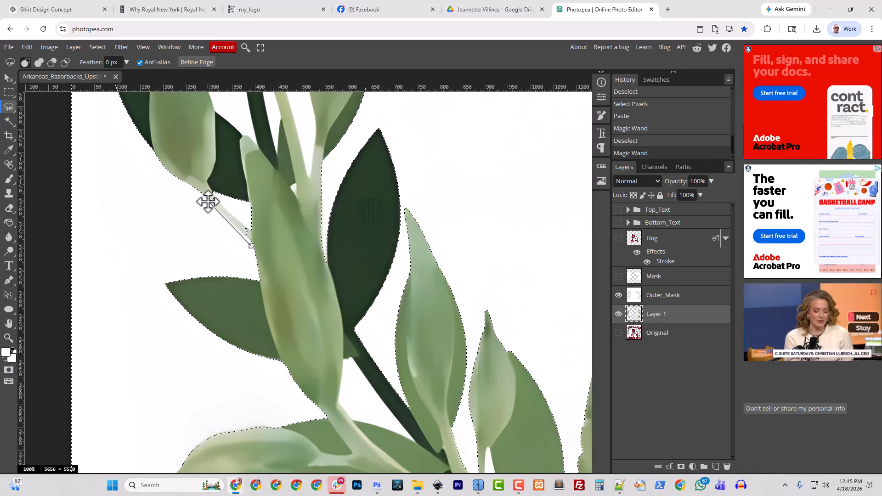
key("Escape")
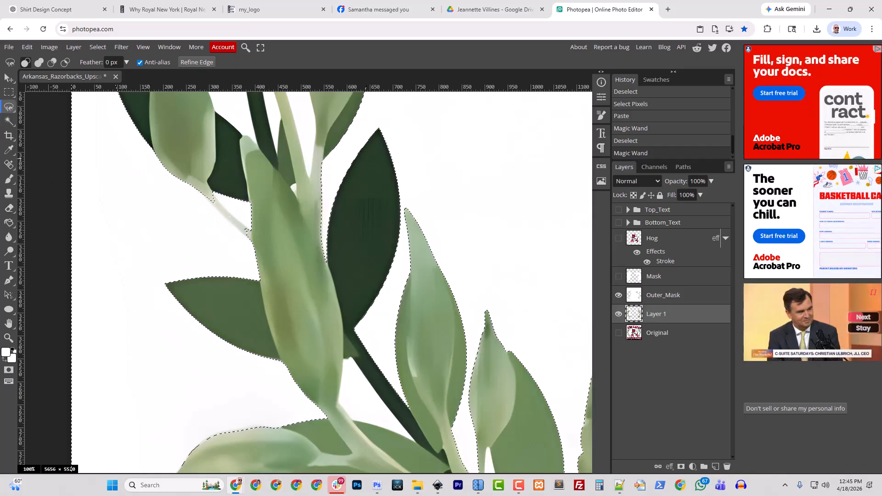
right_click(9, 106)
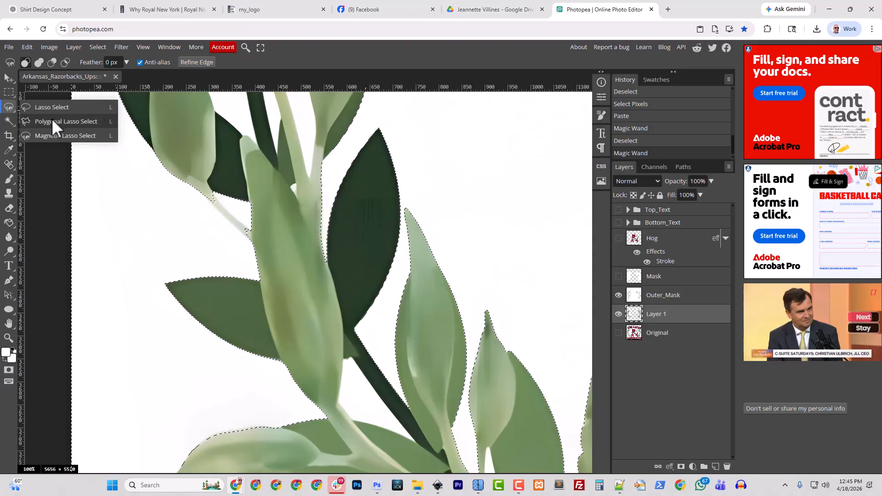
left_click(58, 136)
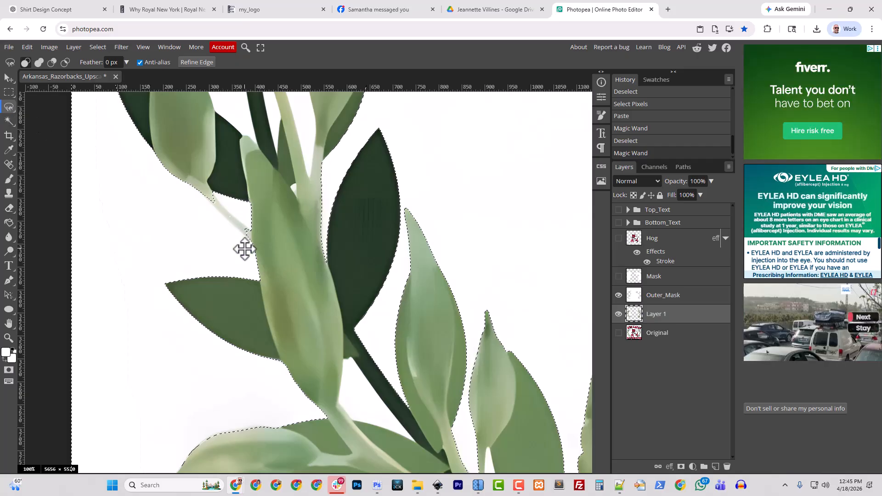
key("ctrl+d")
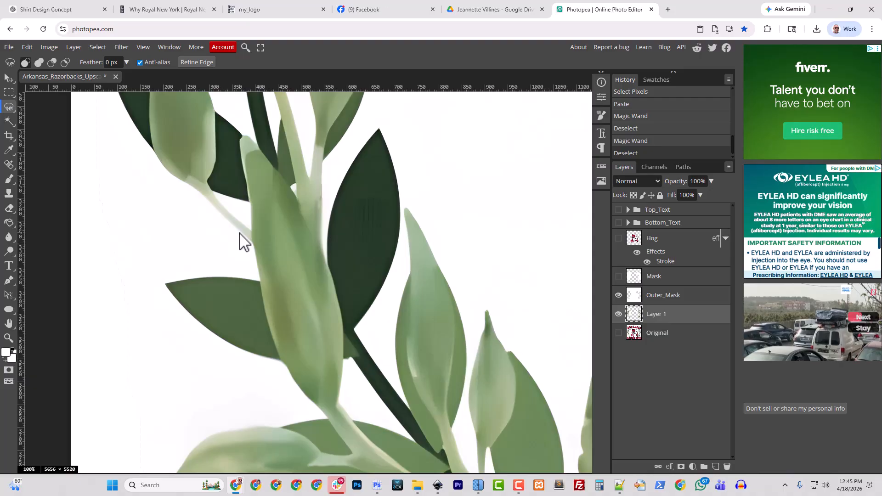
key("ctrl+z")
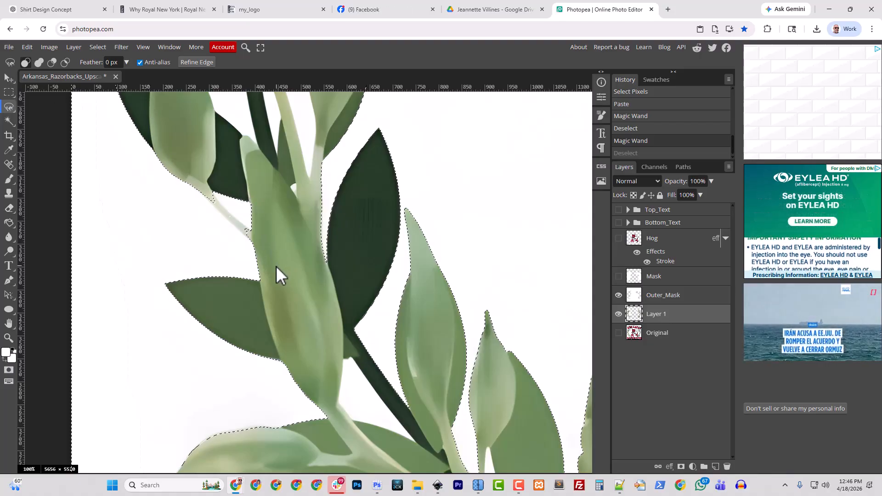
Step: Subtract the thin pale stem between the two leaves on the left branch from the background selection with Lasso Select
left_click(8, 106)
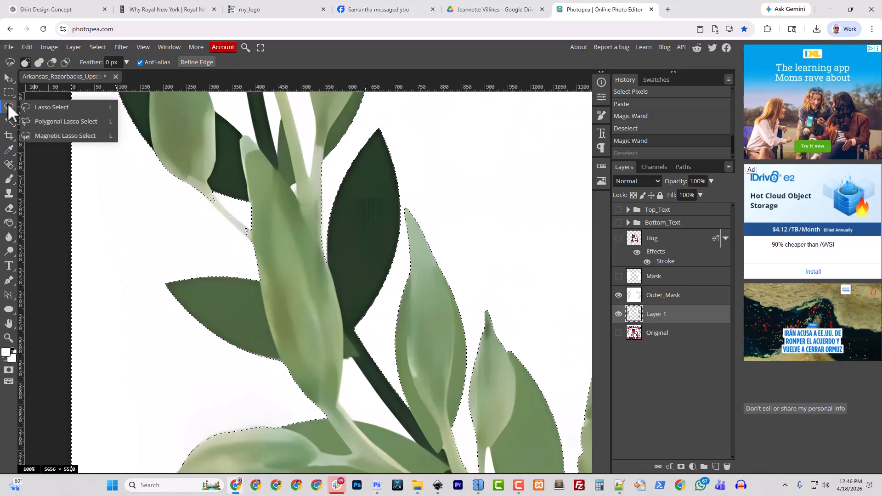
left_click(44, 109)
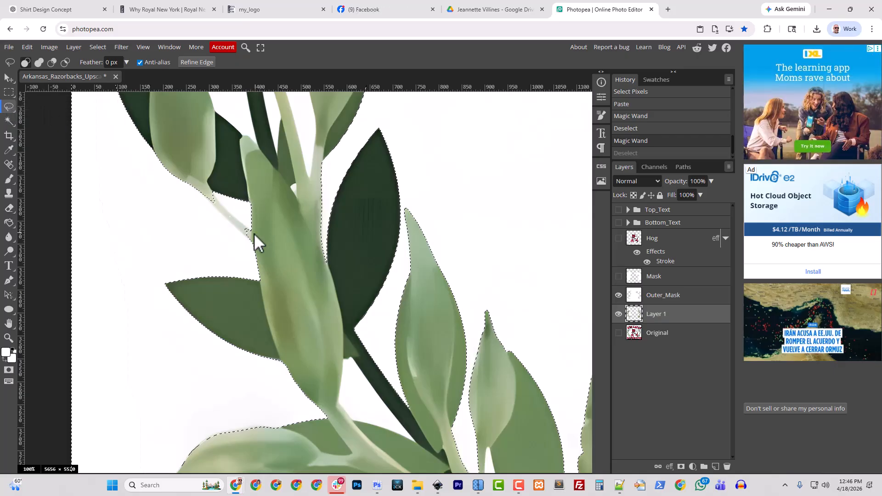
key("shift")
key("alt")
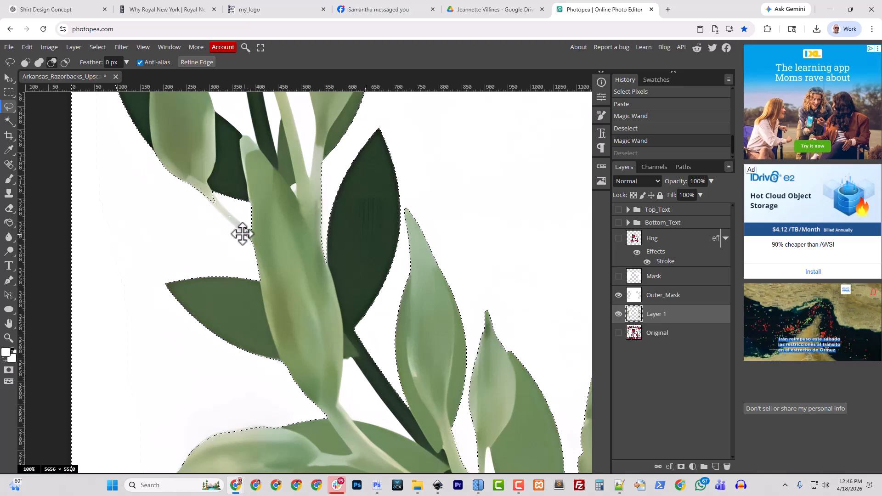
left_click_drag(234, 227, 214, 203)
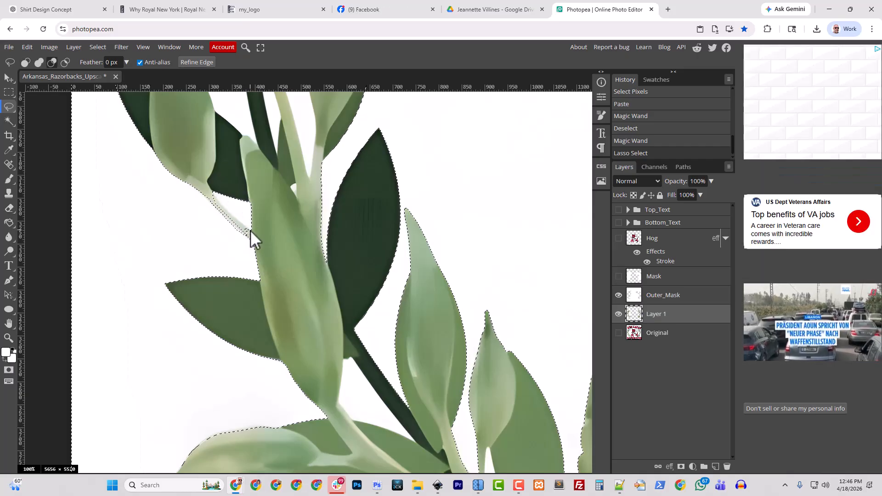
Step: Turn the selection off and on again to compare its outline with the thin stem's edges
key("ctrl+d")
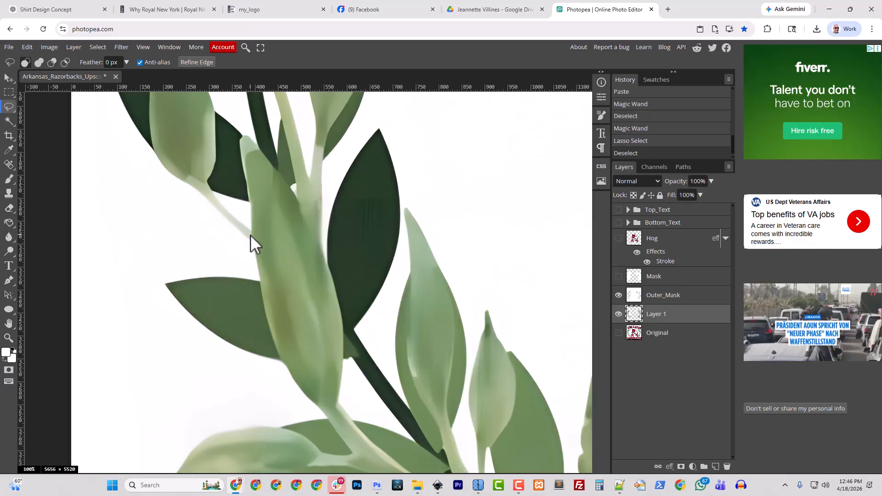
key("ctrl+z")
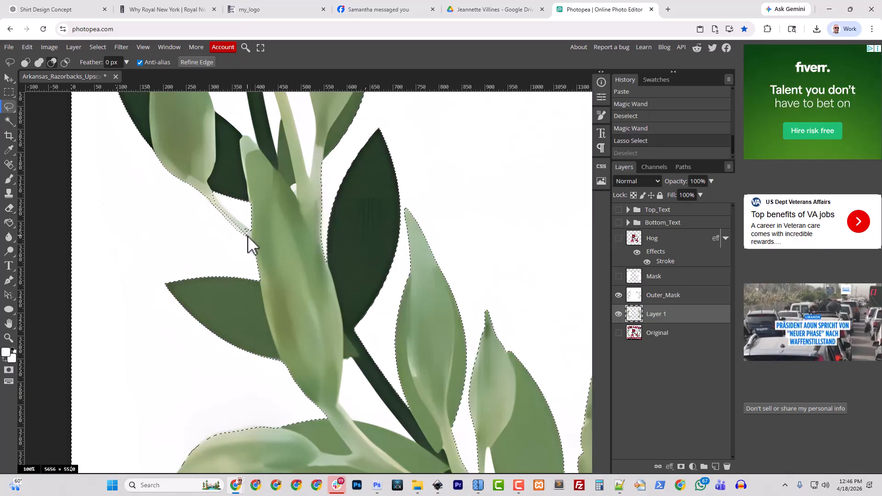
key("ctrl+shift+z")
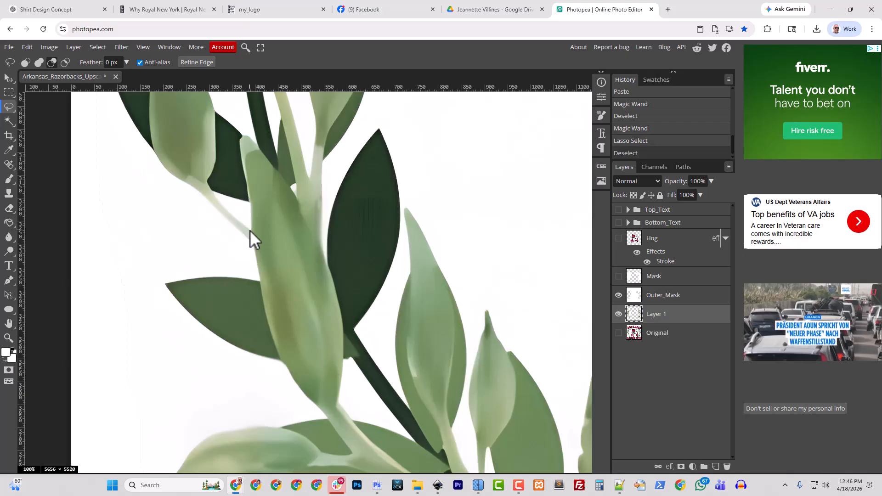
key("ctrl+z")
Step: Refine the selection along the lower edge of the thin stem, lassoing background areas in and stem areas out
key("alt")
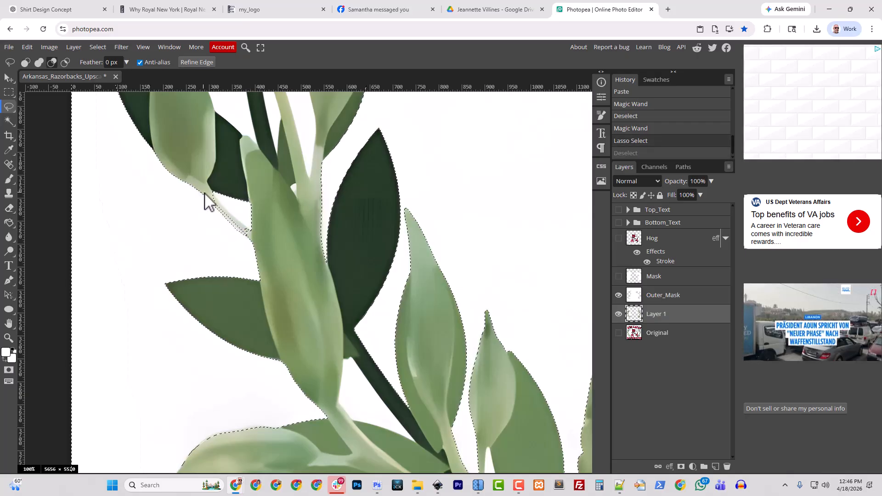
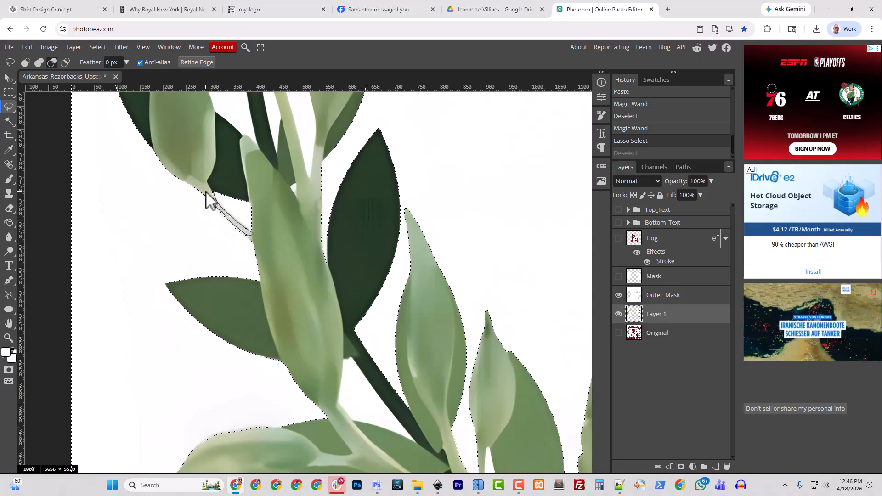
left_click_drag(206, 191, 208, 192)
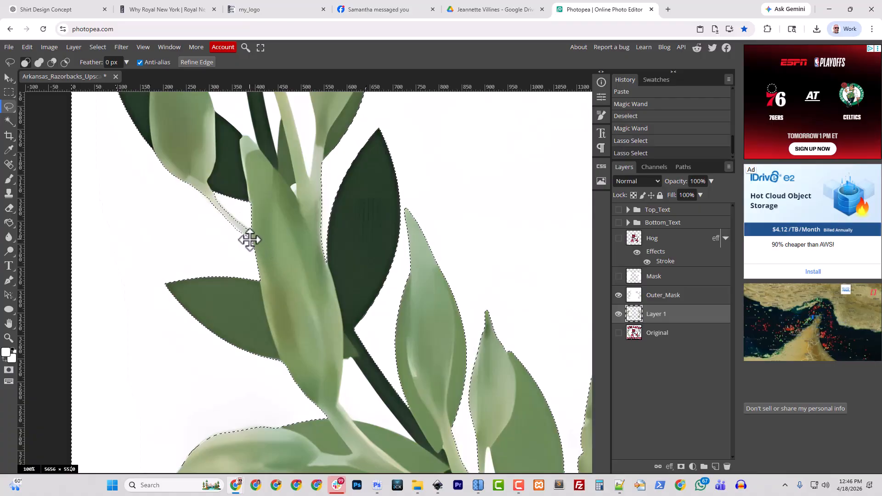
scroll(250, 239, "up", 2)
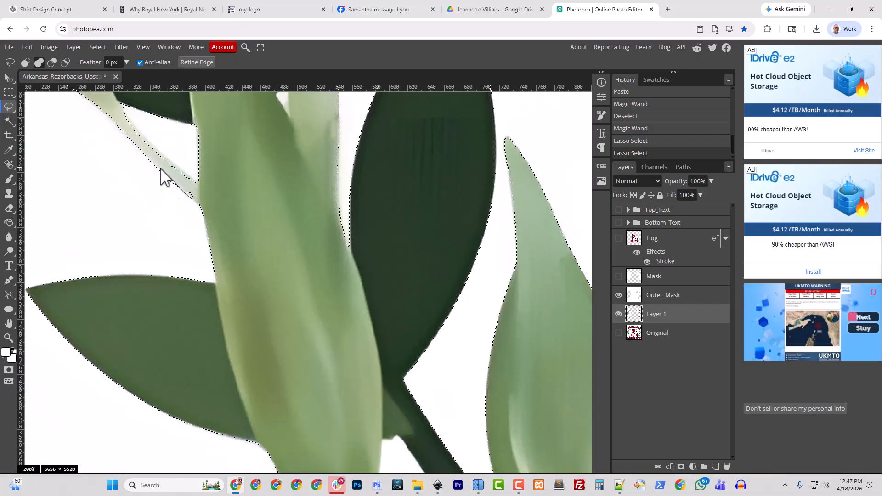
mouse_move(150, 162)
left_mouse_down()
mouse_move(139, 158)
mouse_move(144, 183)
mouse_move(180, 205)
left_mouse_up()
key("alt")
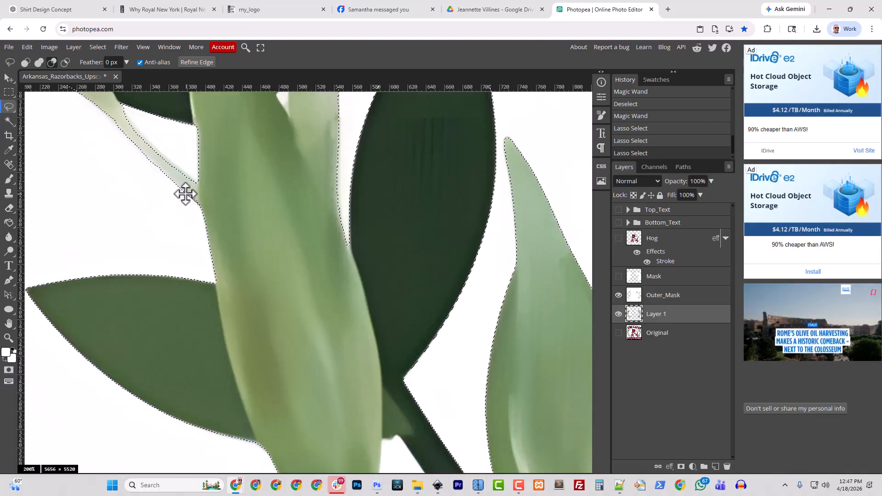
mouse_move(183, 191)
left_mouse_down()
mouse_move(195, 187)
mouse_move(212, 204)
mouse_move(193, 202)
left_mouse_up()
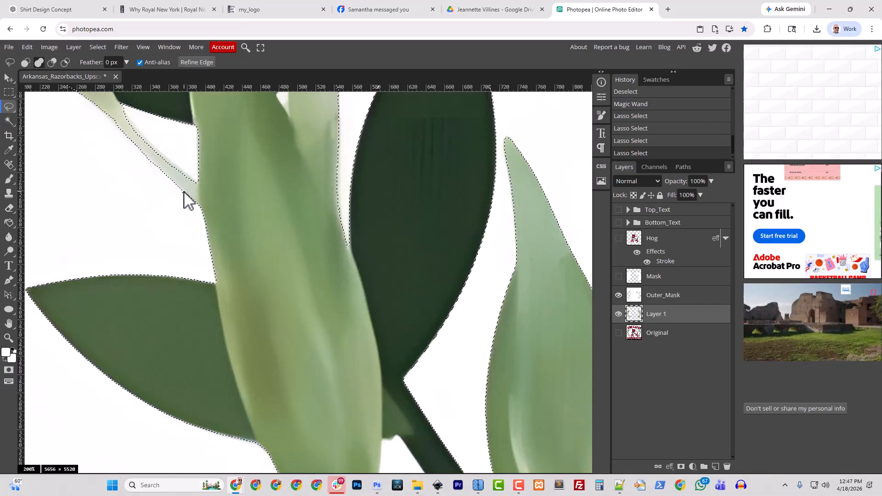
mouse_move(183, 199)
left_mouse_down()
mouse_move(173, 189)
mouse_move(195, 203)
left_mouse_up()
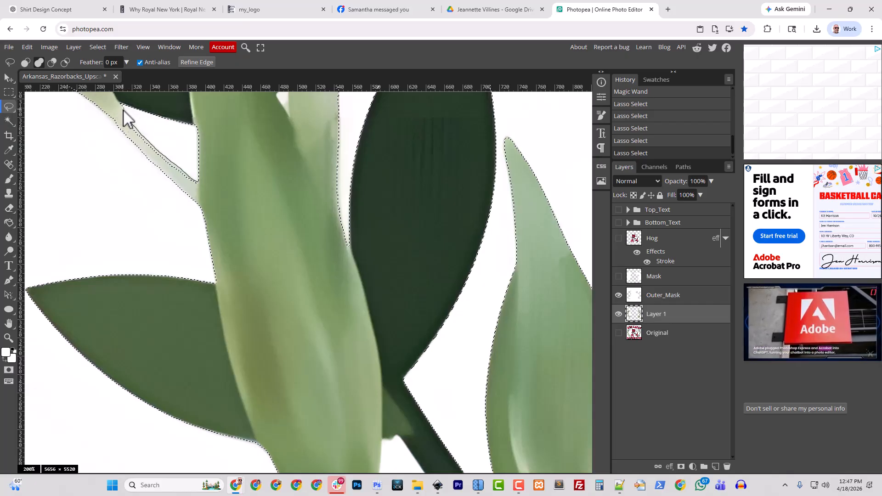
Step: Refine the selection along the upper edge of the thin stem by adding background and subtracting stem areas with Lasso Select
mouse_move(123, 113)
left_mouse_down()
mouse_move(132, 108)
mouse_move(175, 146)
left_mouse_up()
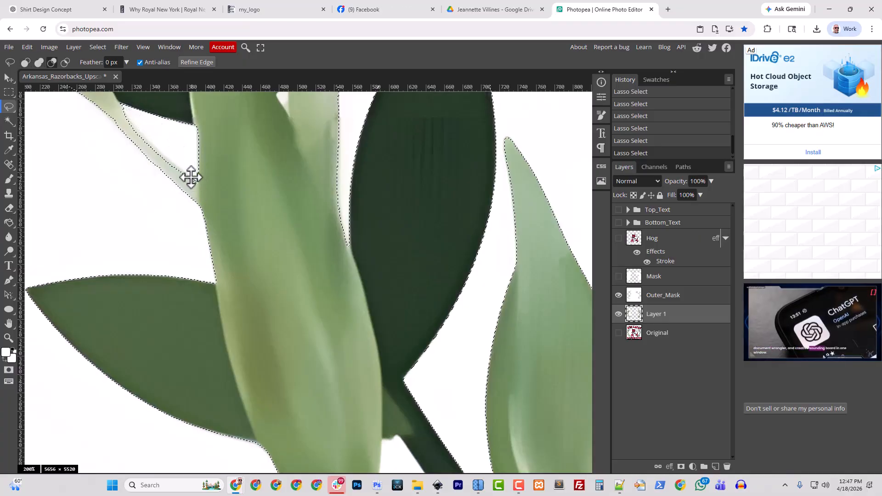
left_click_drag(182, 170, 123, 115)
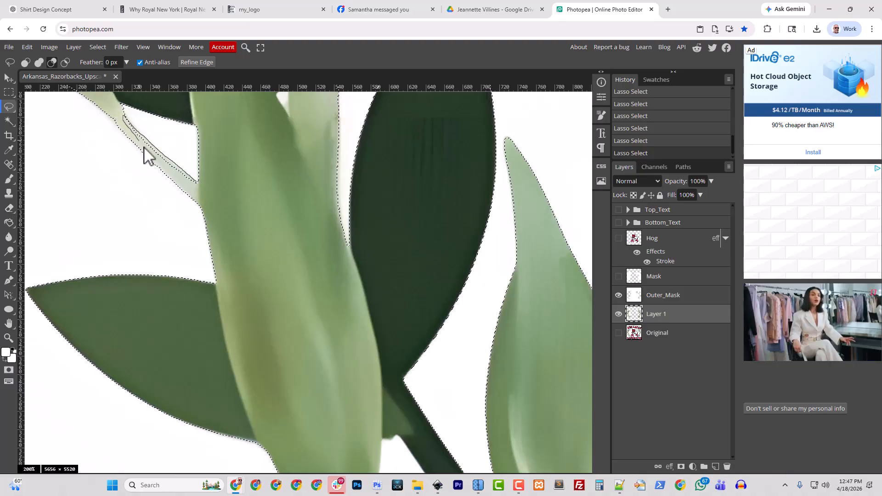
left_click_drag(195, 186, 198, 185)
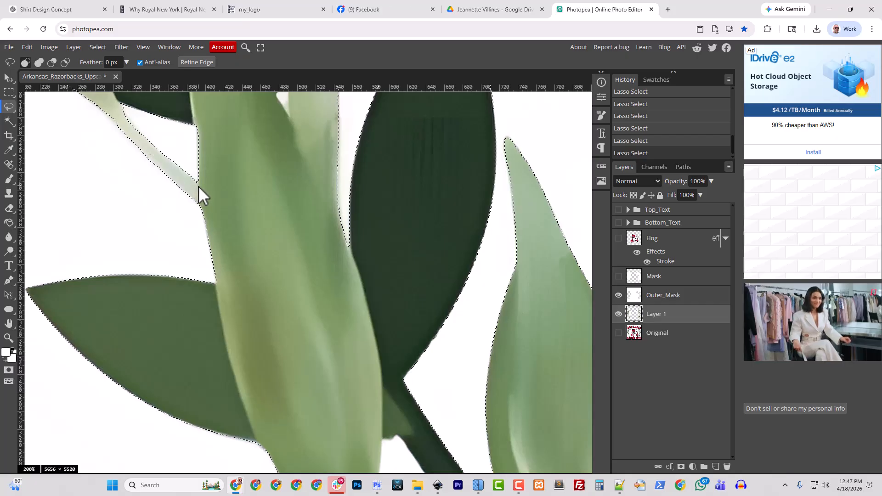
key("alt")
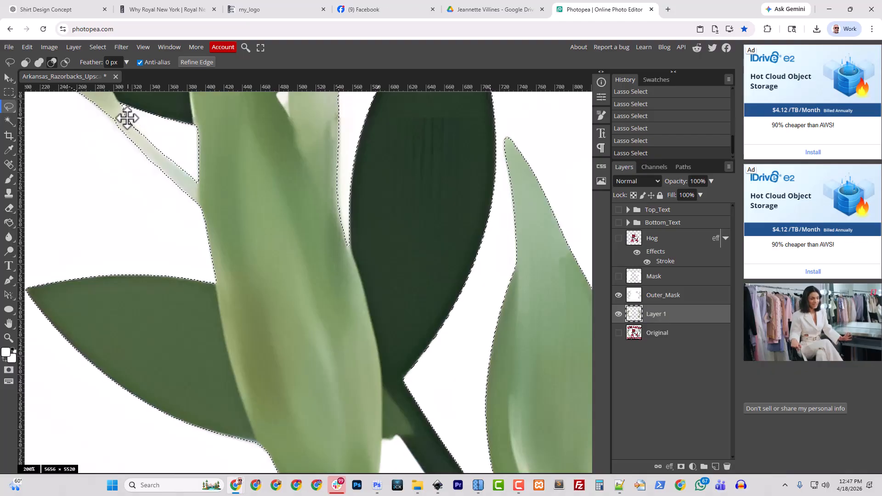
mouse_move(121, 109)
left_mouse_down()
mouse_move(131, 138)
mouse_move(197, 163)
left_mouse_up()
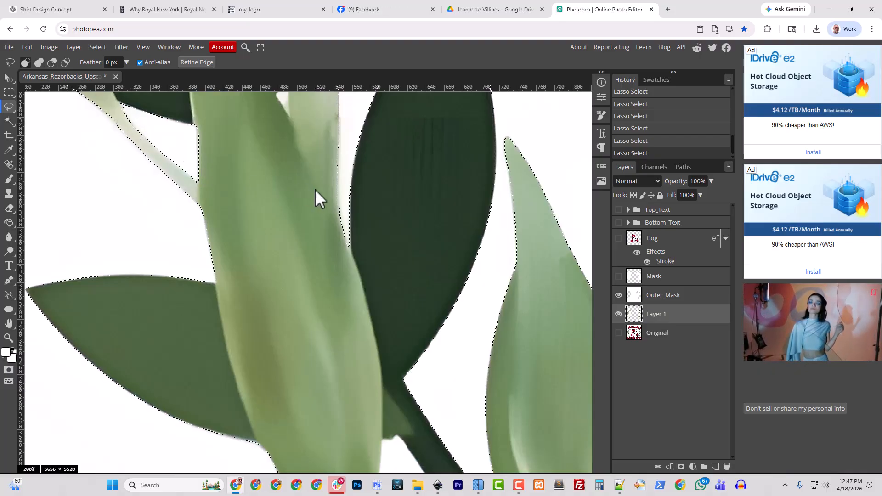
Step: Add the enclosed white gaps between the stems and leaves in the left branch's middle section to the selection with Magic Wand
mouse_move(297, 179)
left_mouse_down()
mouse_move(301, 287)
mouse_move(315, 305)
left_mouse_up()
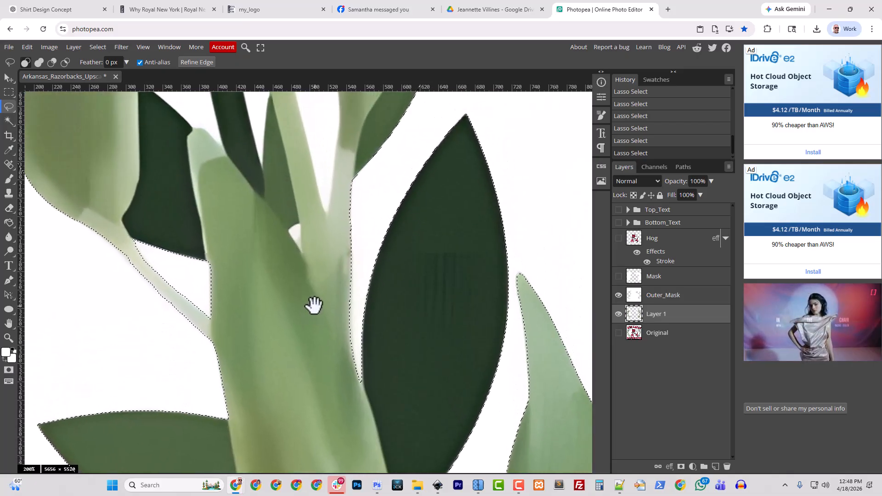
left_click_drag(312, 221, 336, 311)
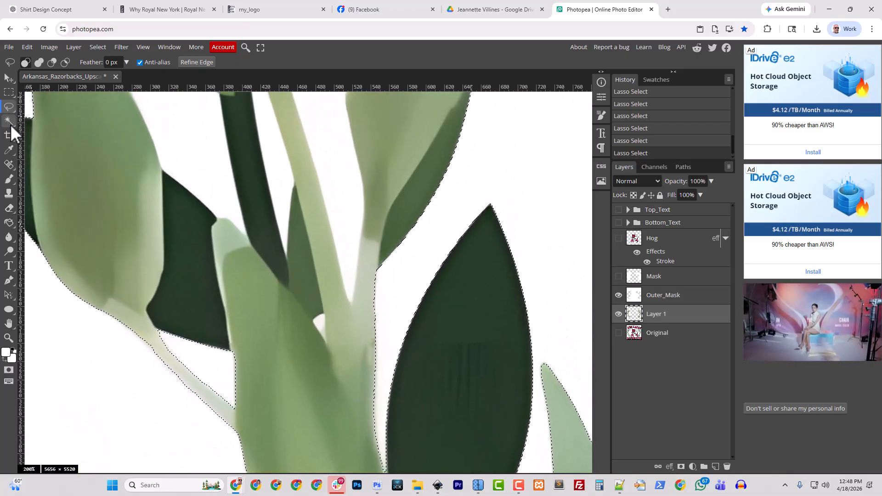
left_click(9, 122)
key("shift")
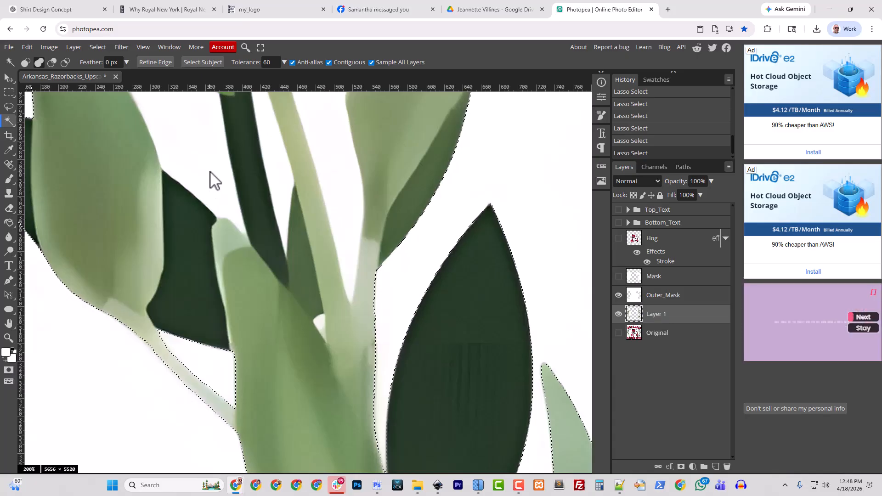
left_click(210, 179, "shift")
left_click(280, 183, "shift")
scroll(302, 209, "down", 3)
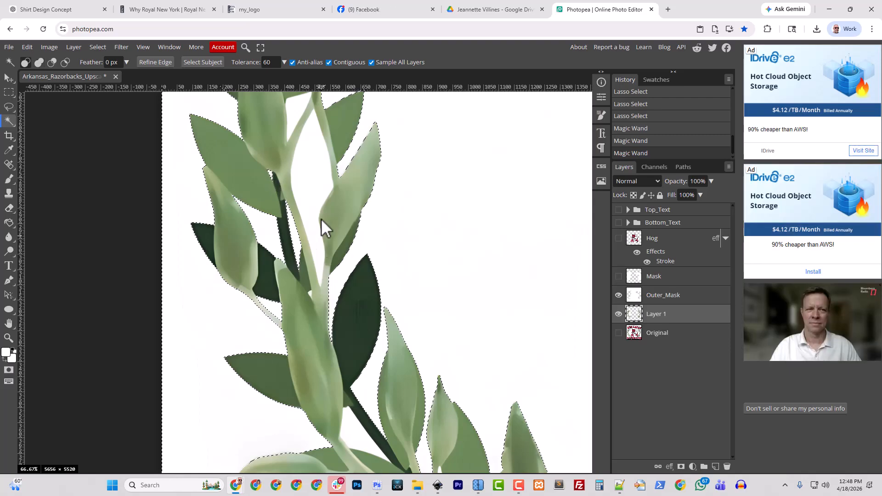
left_click(317, 179)
left_click(297, 118)
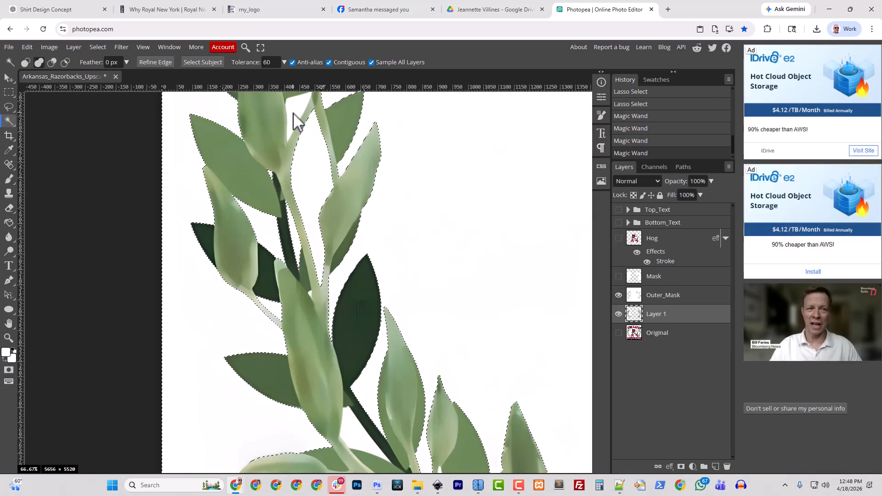
Step: Add the remaining white gap beside the dark stem in the left branch's upper section to the selection with Magic Wand
left_click_drag(433, 187, 437, 345)
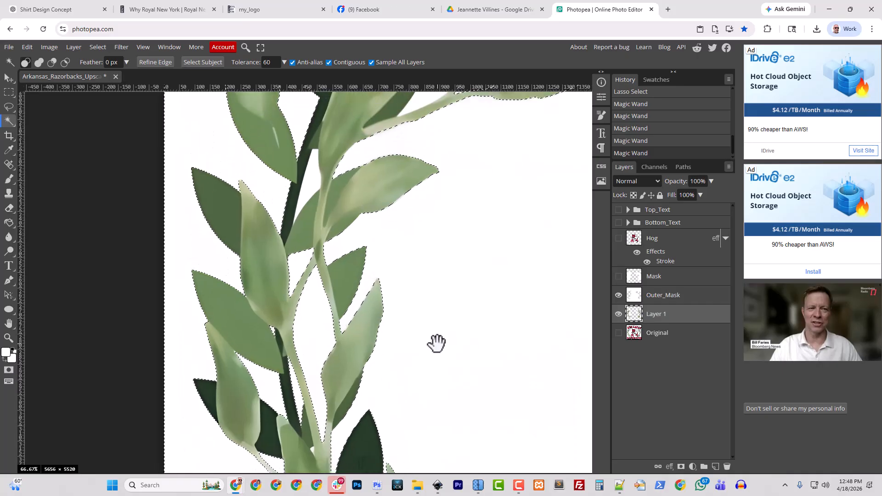
left_click(308, 174)
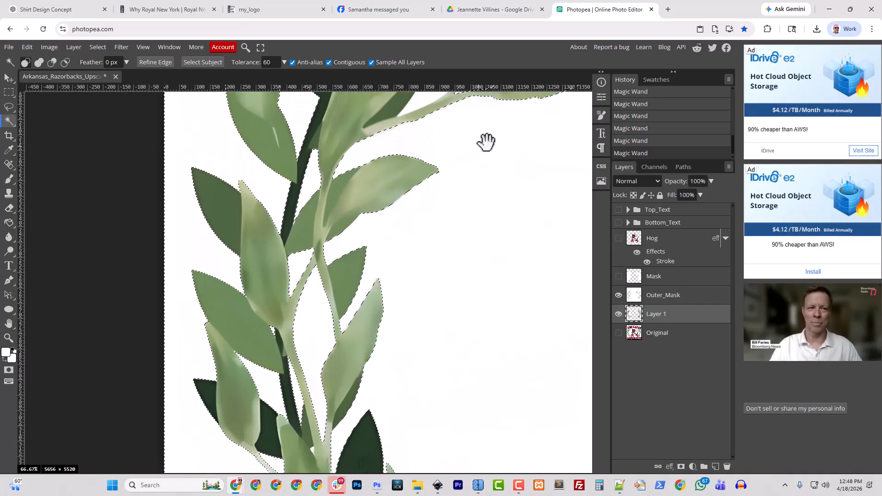
left_click_drag(485, 142, 403, 240)
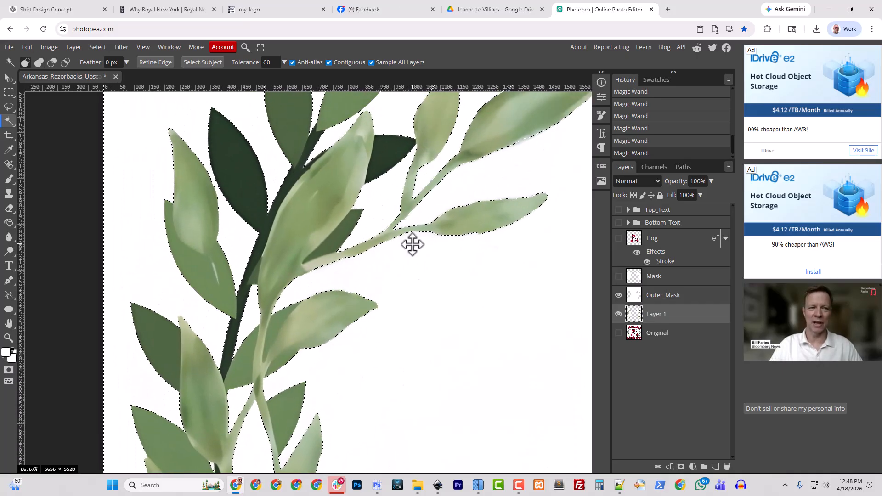
left_click_drag(465, 164, 374, 98)
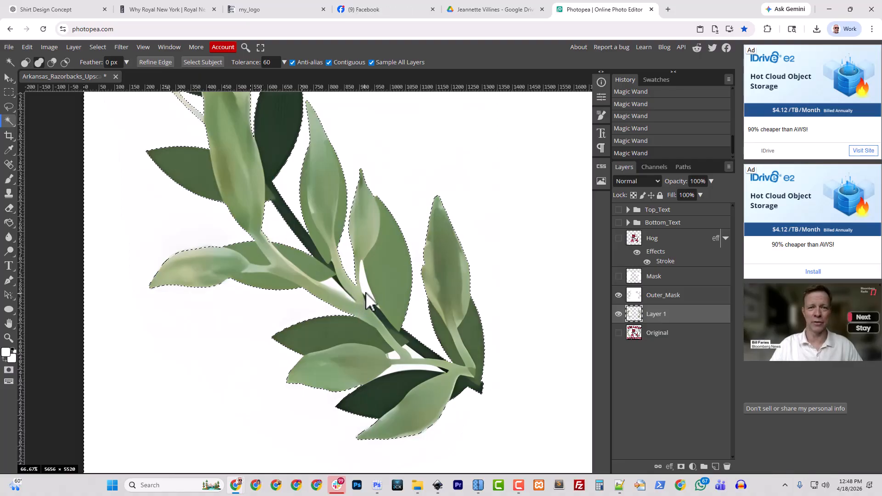
Step: Add the enclosed white gaps between the stems at the left branch's lower end to the selection with Magic Wand
left_click_drag(437, 318, 394, 187)
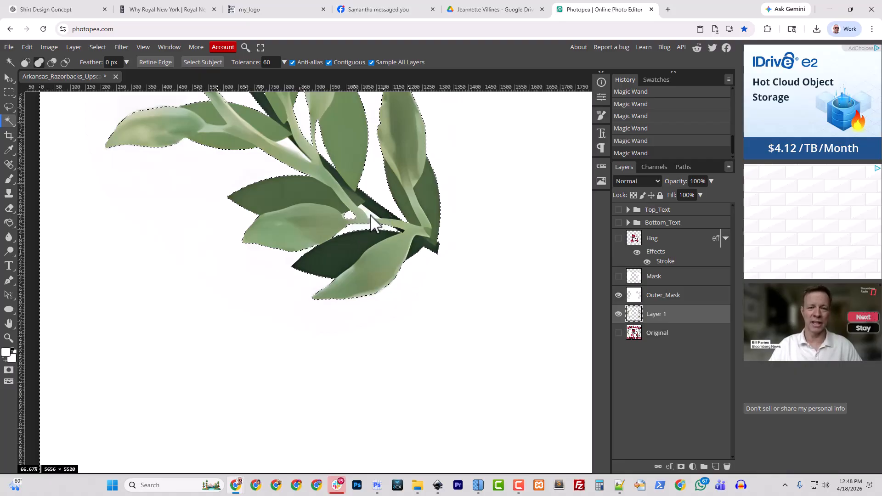
left_click_drag(297, 184, 350, 351)
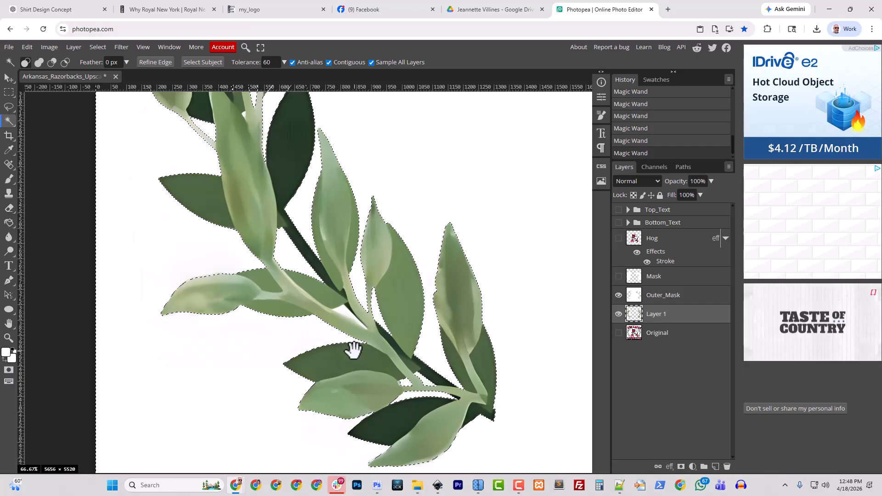
scroll(352, 351, "up", 5)
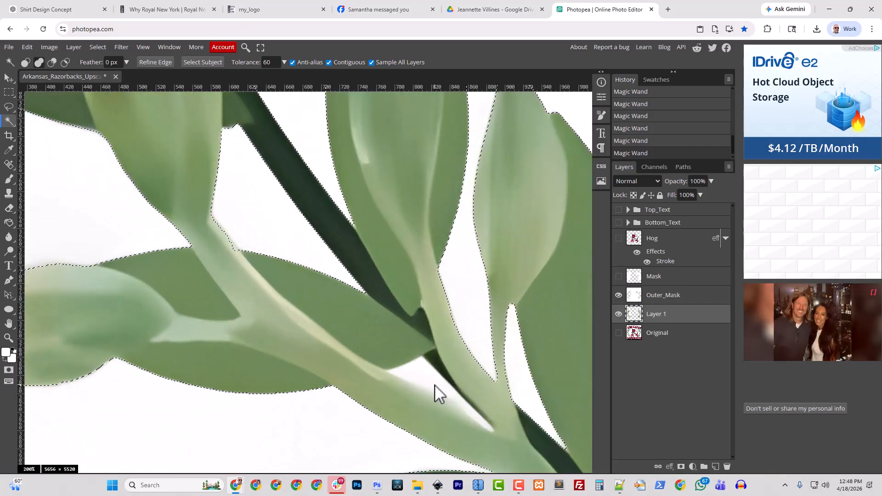
left_click(435, 385, "shift")
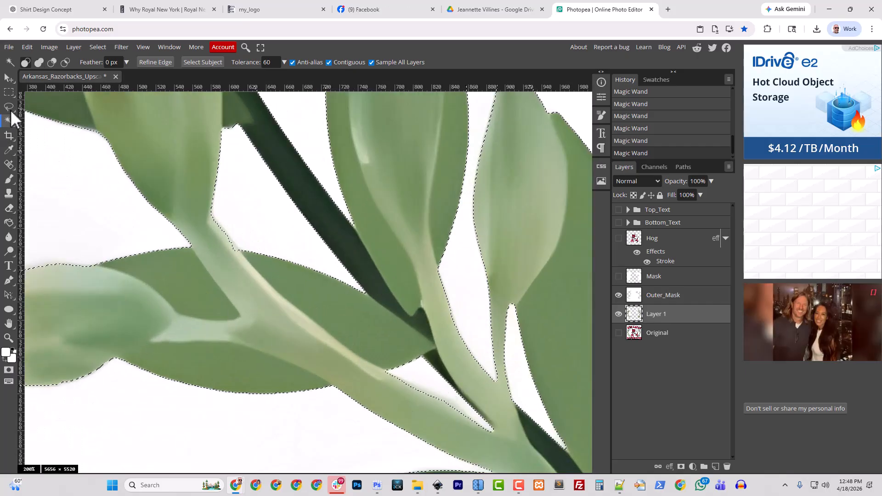
left_click_drag(528, 354, 453, 230)
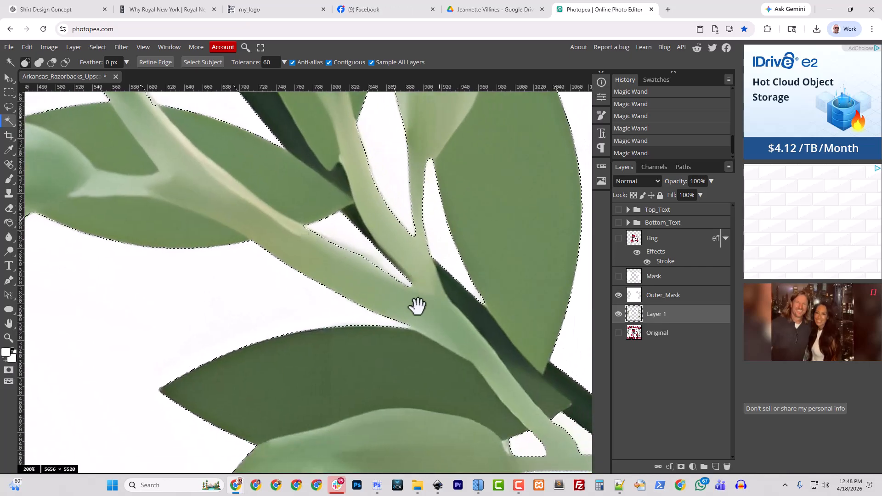
Step: Add the enclosed white gaps between the stems and leaves of the right branch to the selection with Magic Wand
scroll(378, 277, "down", 3)
scroll(378, 278, "down", 3)
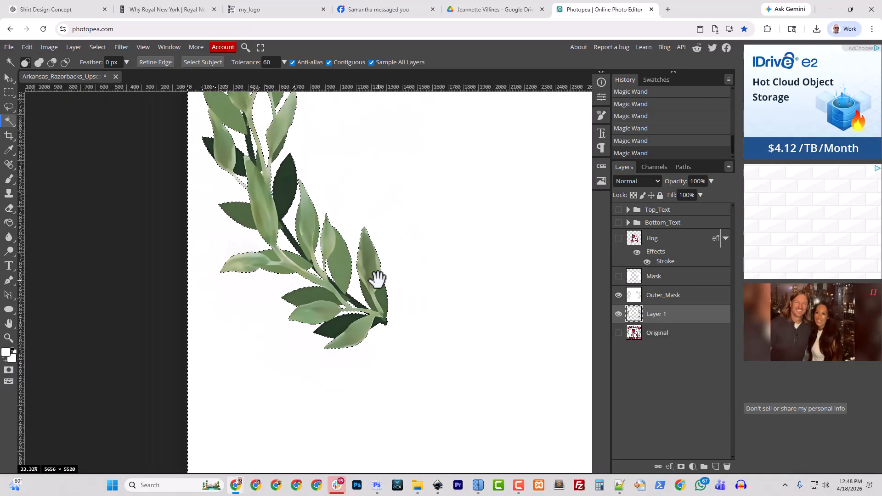
left_click_drag(424, 215, 337, 317)
left_click_drag(585, 315, 247, 345)
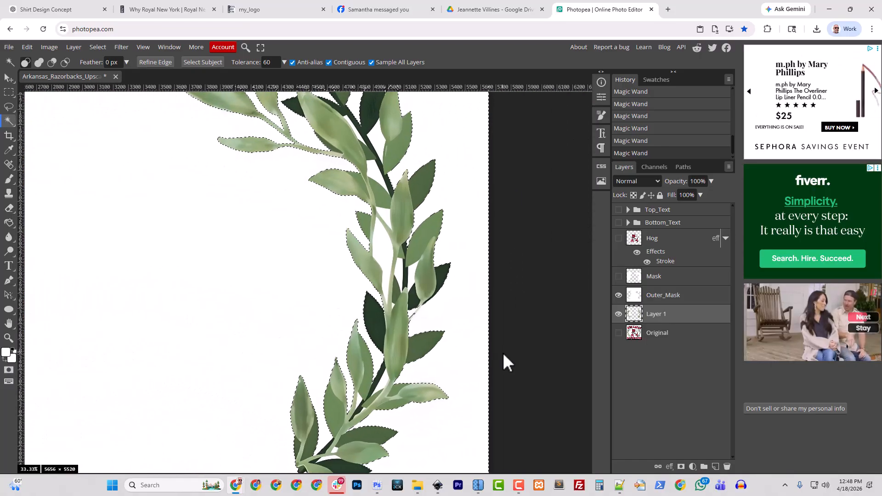
left_click(387, 244, "shift")
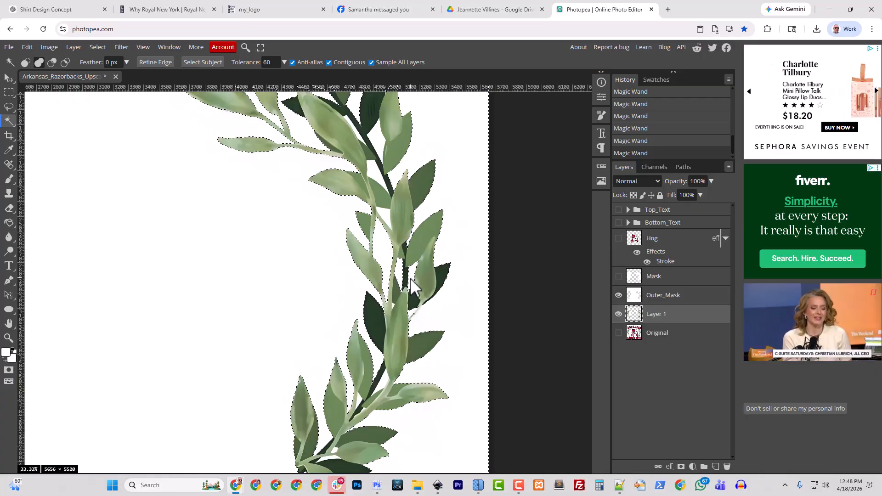
left_click(413, 319, "shift")
left_click_drag(447, 361, 417, 301)
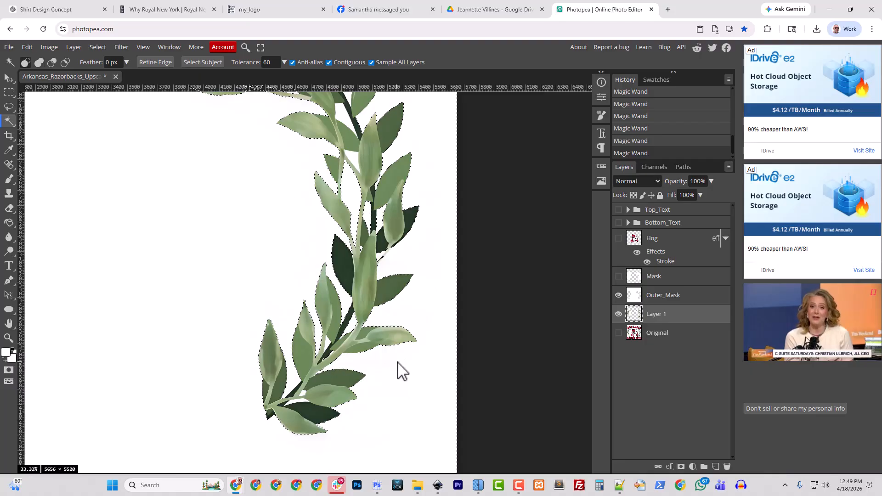
key("ctrl+z")
key("ctrl+shift+z")
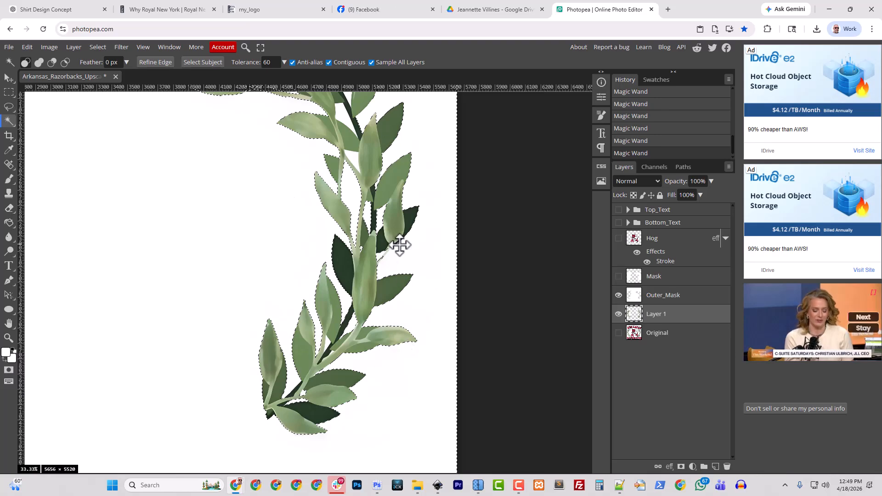
Step: Add the entire right branch to the selection with Lasso Select, and invert the selection so that only the left branch is selected
scroll(402, 243, "down", 3)
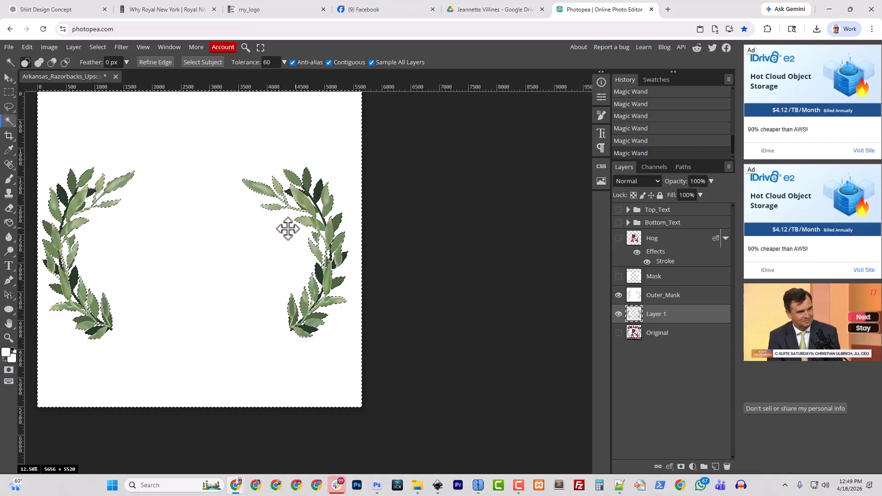
left_click(11, 108)
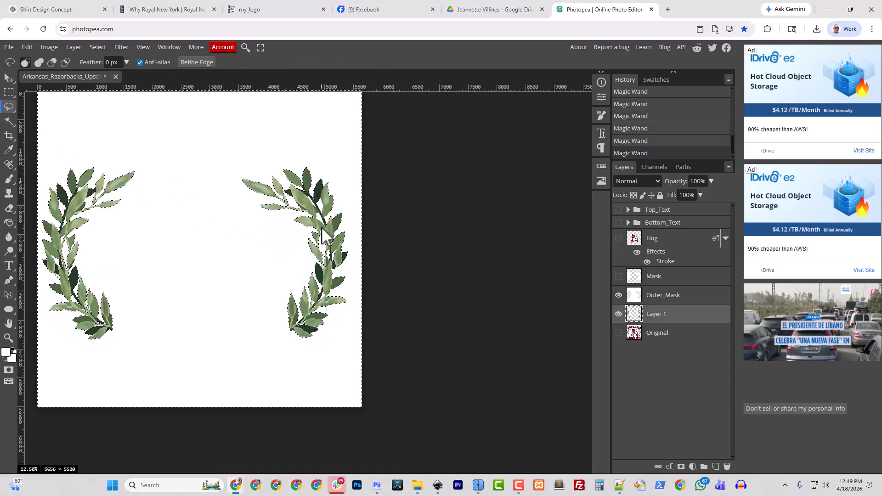
mouse_move(281, 237)
left_mouse_down()
mouse_move(229, 221)
mouse_move(266, 137)
mouse_move(348, 178)
mouse_move(357, 224)
mouse_move(345, 339)
mouse_move(279, 356)
mouse_move(267, 301)
mouse_move(278, 237)
left_mouse_up()
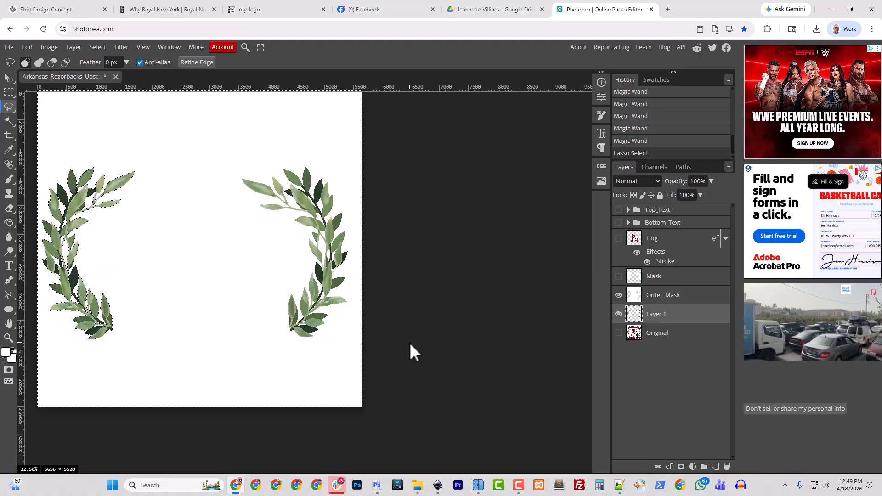
key("ctrl+shift+i")
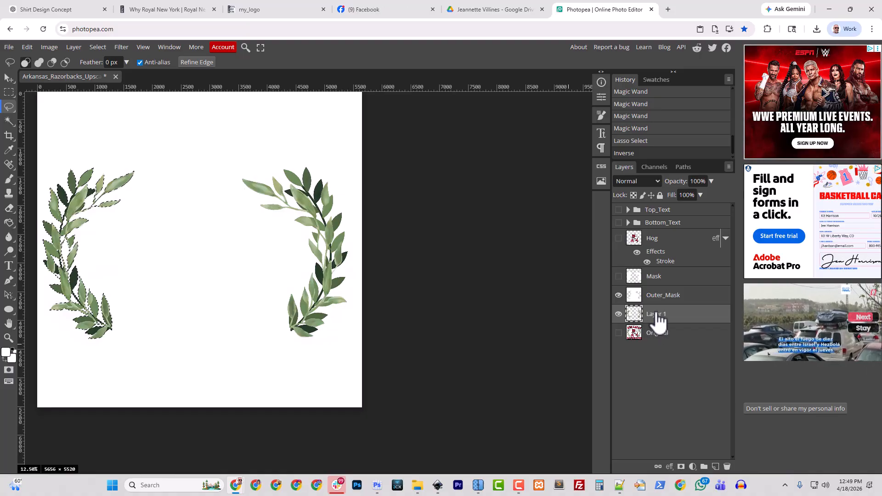
Step: Paste the copied left branch as a new layer placed directly above the Mask layer and name it Left_Ivy
key("ctrl+v")
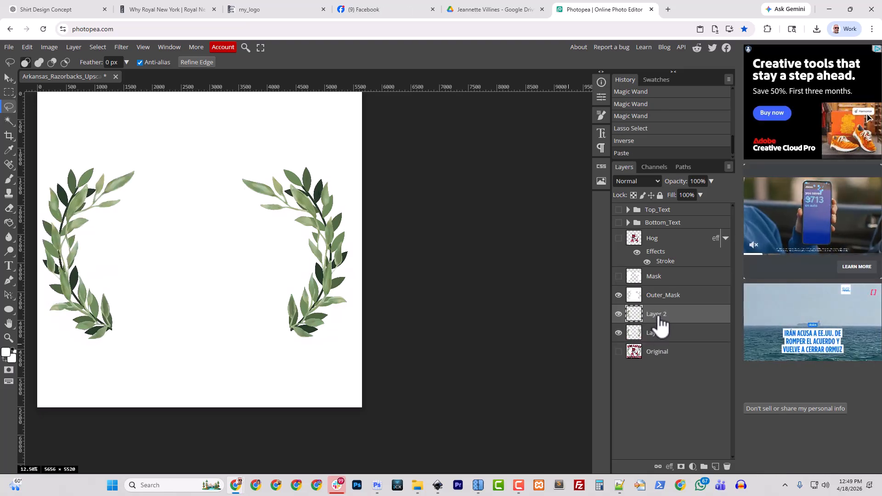
mouse_move(661, 313)
left_mouse_down()
mouse_move(654, 261)
mouse_move(657, 313)
mouse_move(652, 271)
left_mouse_up()
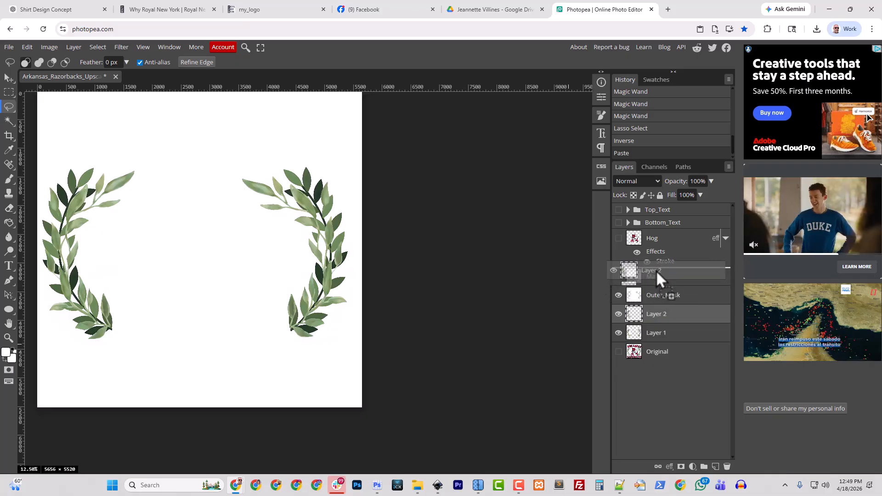
double_click(657, 277)
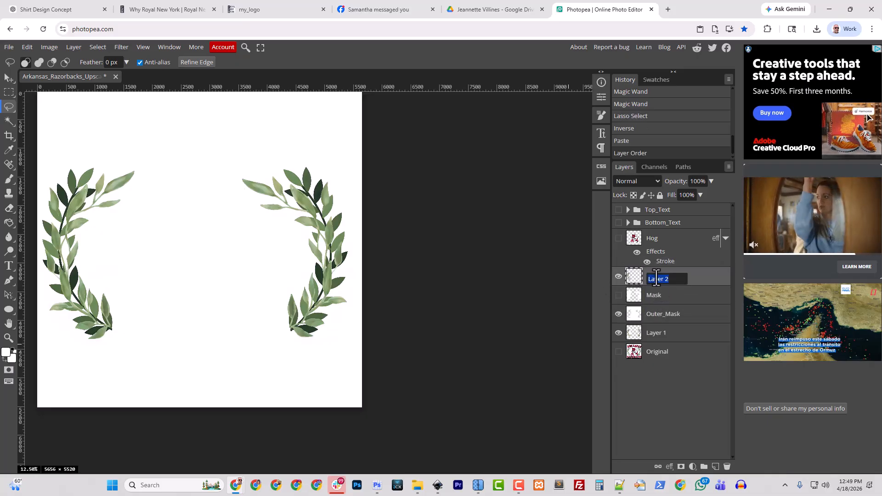
type("Left_Iv")
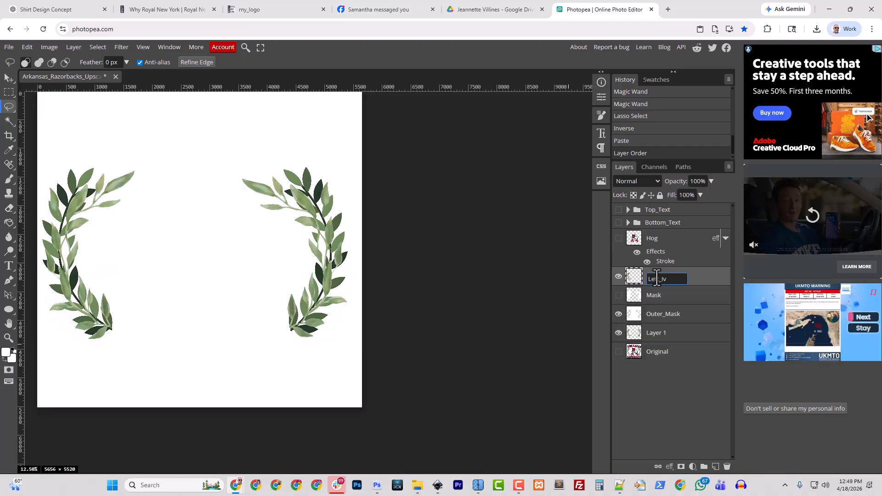
type("y")
key("Return")
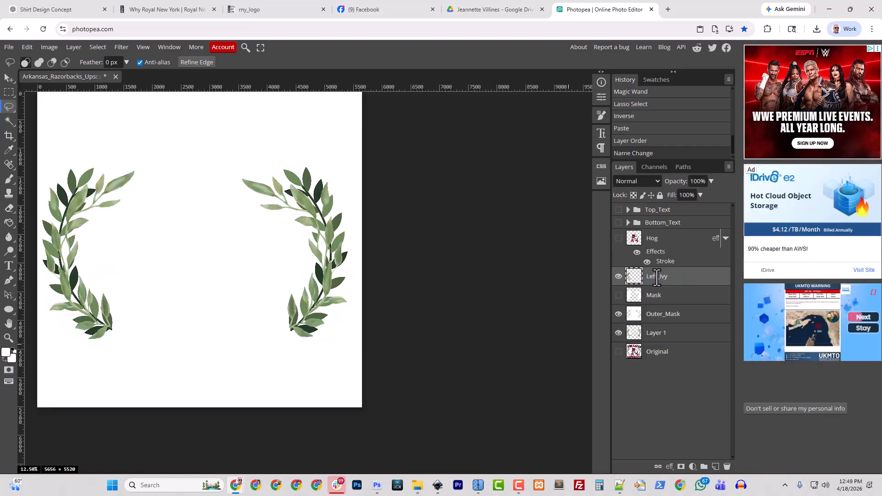
Step: Hide the Outer_Mask and Layer 1 layers, and add a black Color Fill layer directly beneath Left_Ivy
left_click(618, 313)
left_click(618, 333)
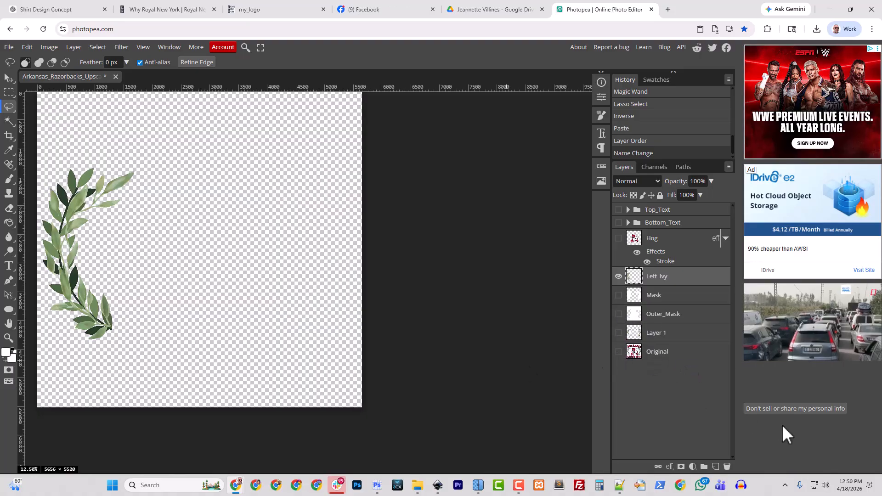
left_click(662, 296)
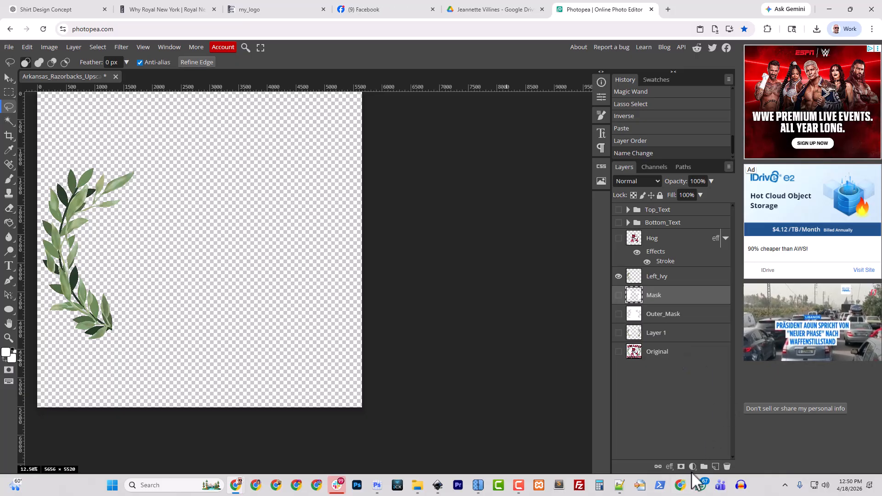
left_click(693, 466)
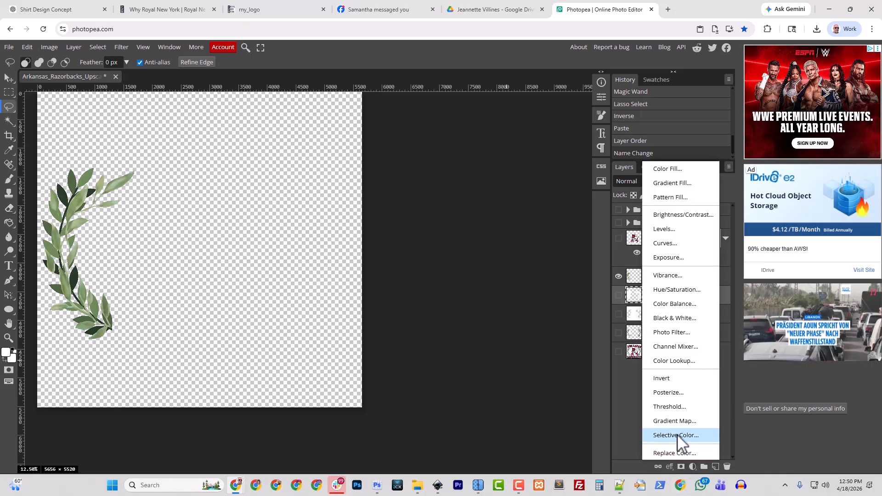
left_click(766, 439)
left_click(692, 467)
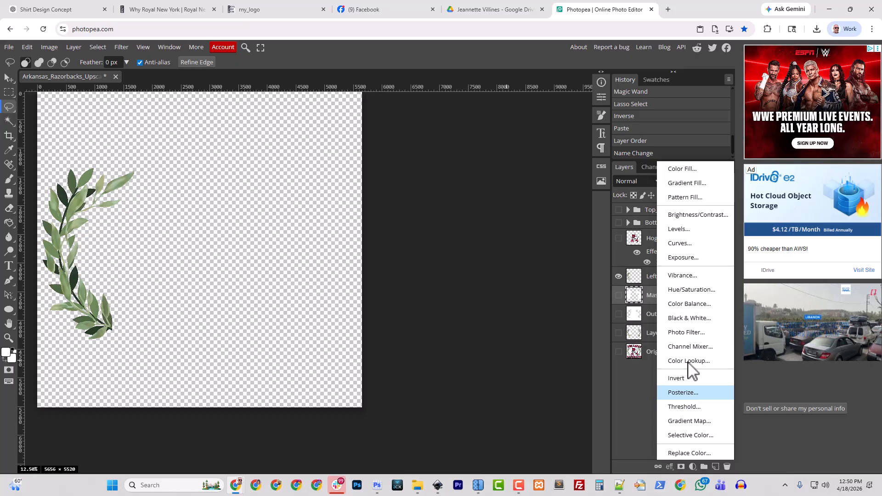
left_click(684, 169)
left_click_drag(118, 239, 75, 246)
left_click(267, 135)
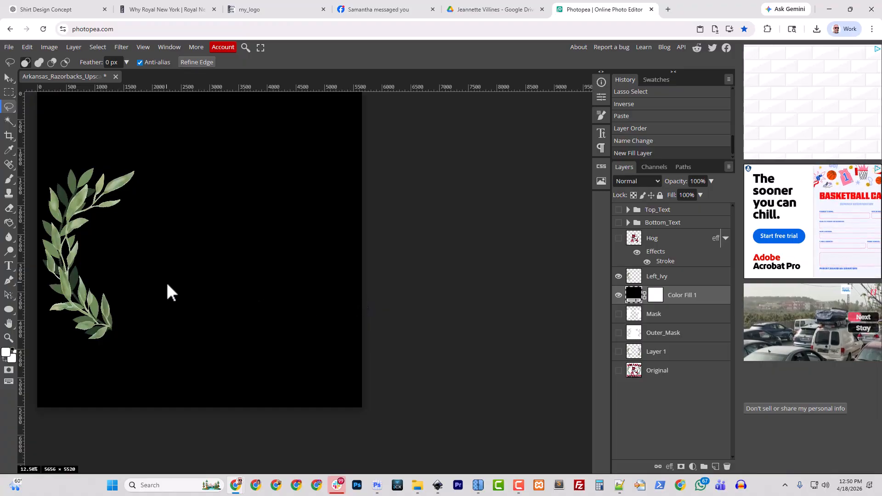
Step: Inspect the edges of the left branch against the black fill for leftover light fringe
key("space")
left_click_drag(106, 238, 269, 247)
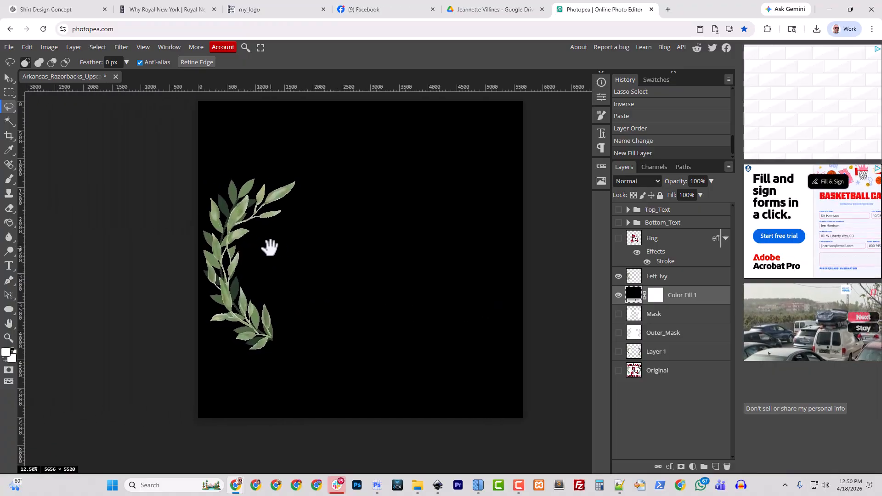
scroll(269, 246, "up", 4)
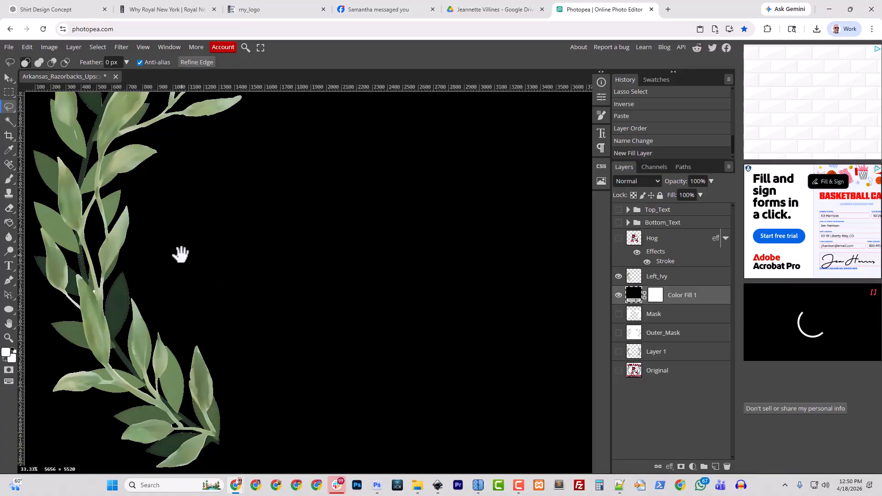
left_click_drag(179, 252, 329, 233)
scroll(328, 235, "up", 2)
scroll(328, 235, "up", 1)
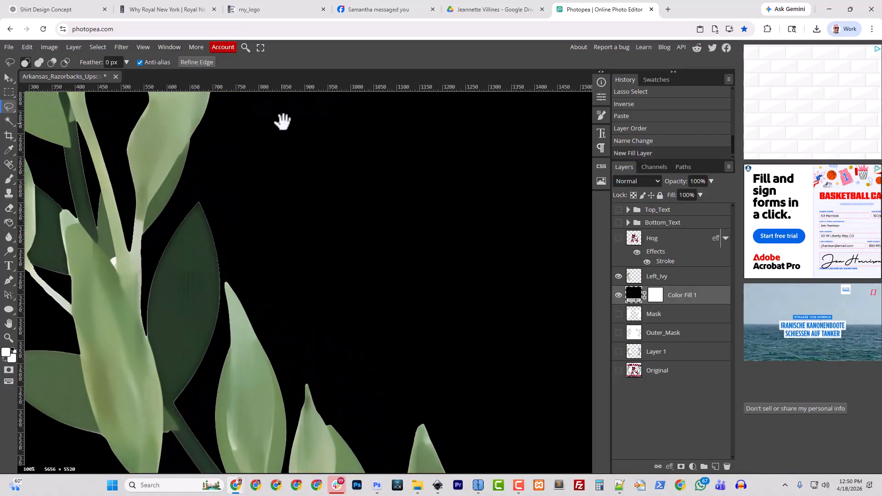
left_click_drag(282, 121, 317, 381)
left_click_drag(327, 255, 388, 400)
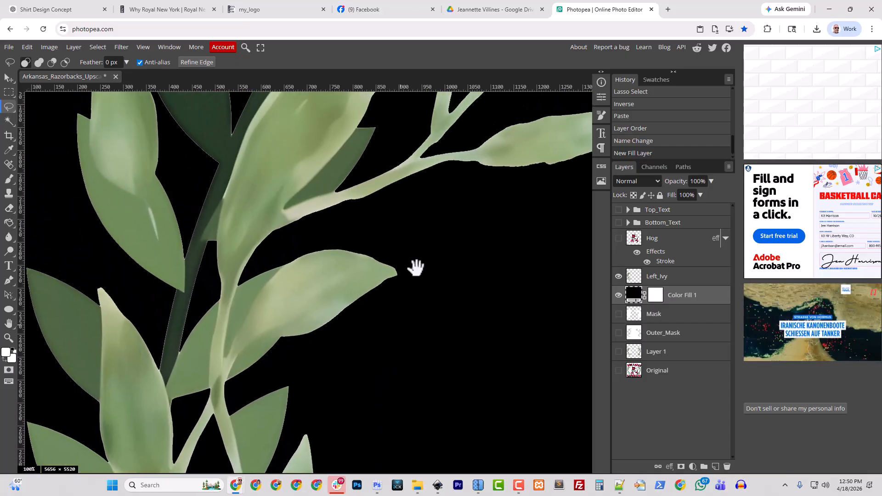
left_click_drag(416, 267, 485, 372)
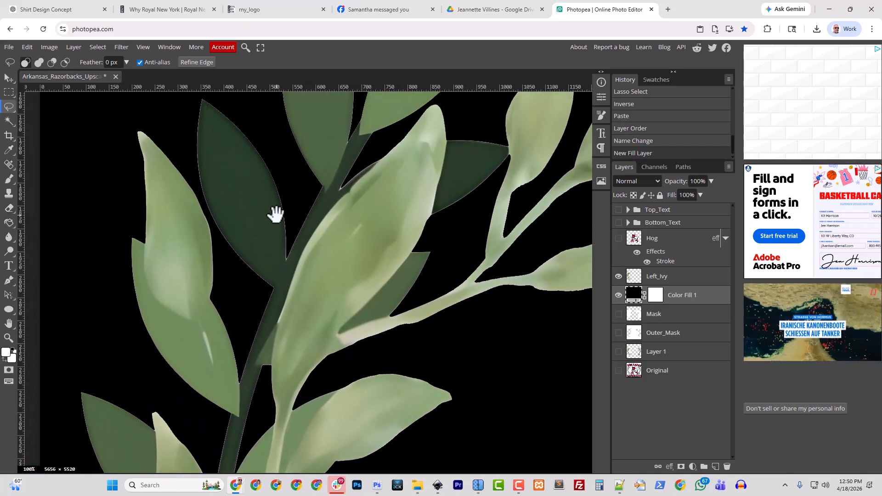
left_click_drag(299, 175, 349, 250)
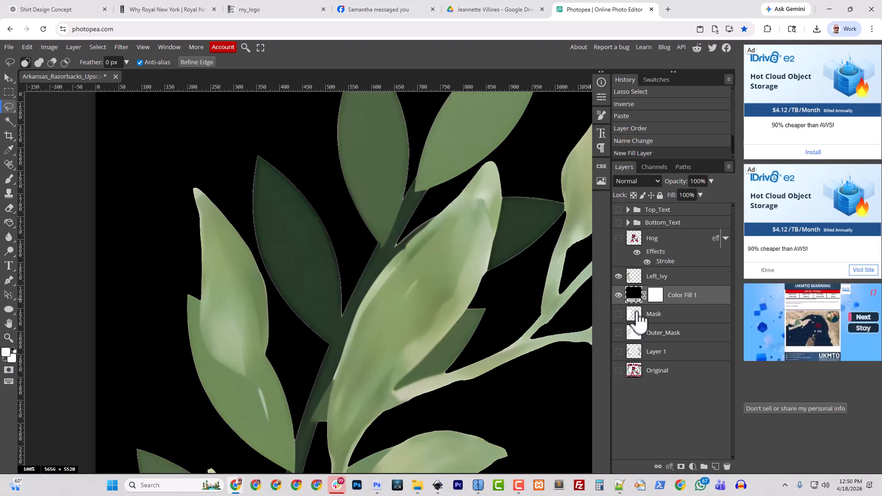
Step: Load the Left_Ivy layer's outline as a selection and contract it by 2 px
left_click(635, 276, "ctrl")
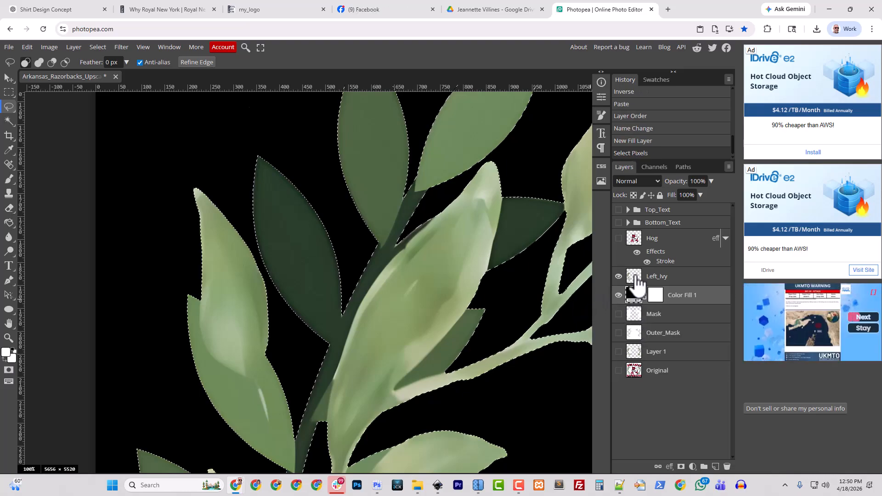
left_click(102, 45)
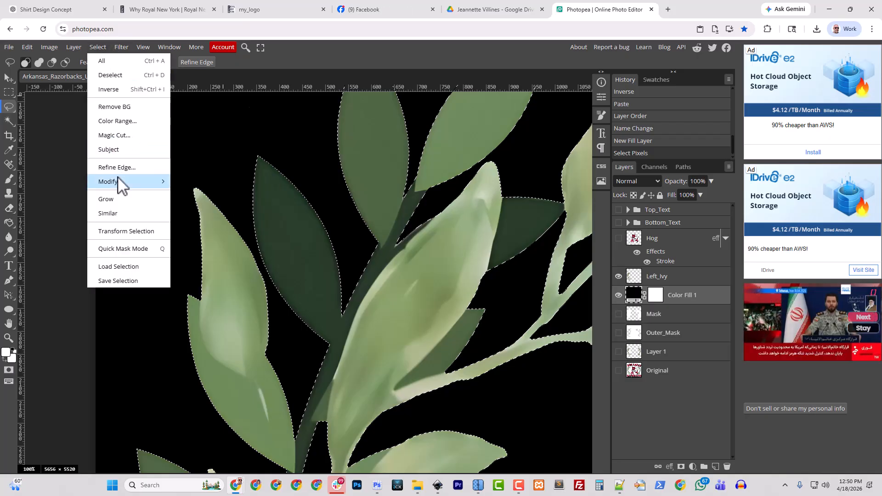
mouse_move(118, 177)
left_click(216, 225)
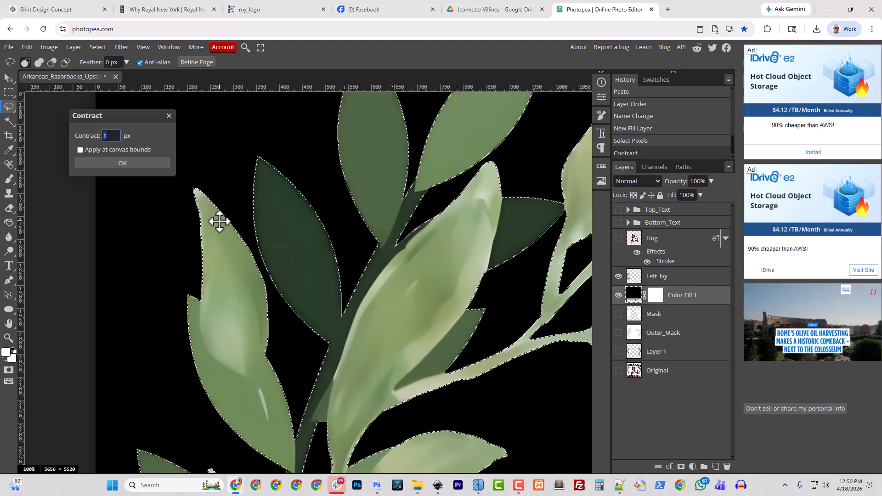
type("2")
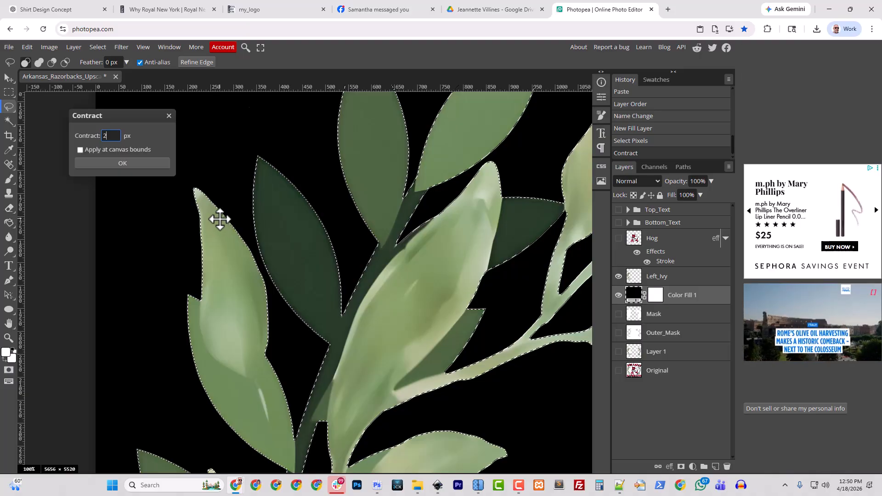
key("Return")
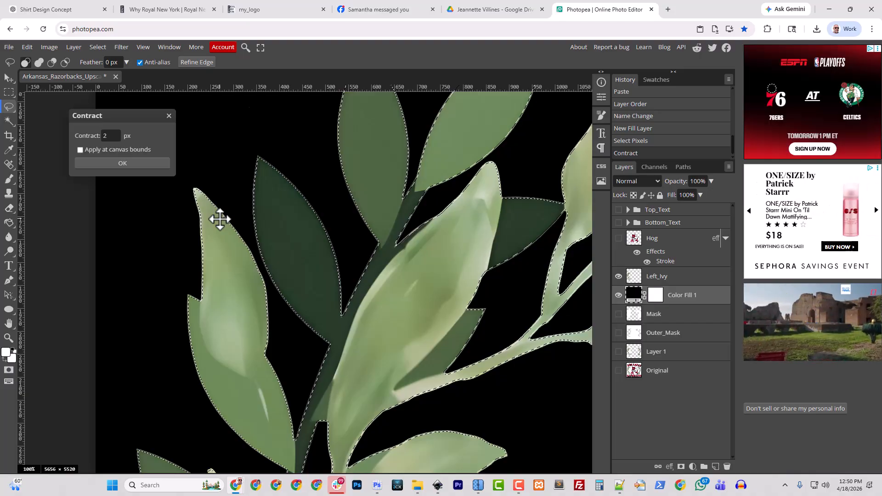
left_click(121, 164)
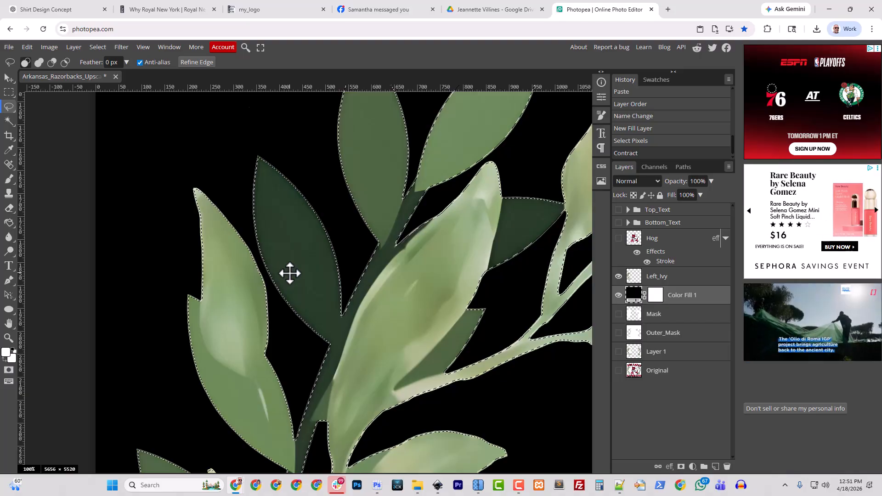
Step: Invert the contracted selection, clear the fringe pixels from the Left_Ivy layer, and deselect
key("ctrl+shift+i")
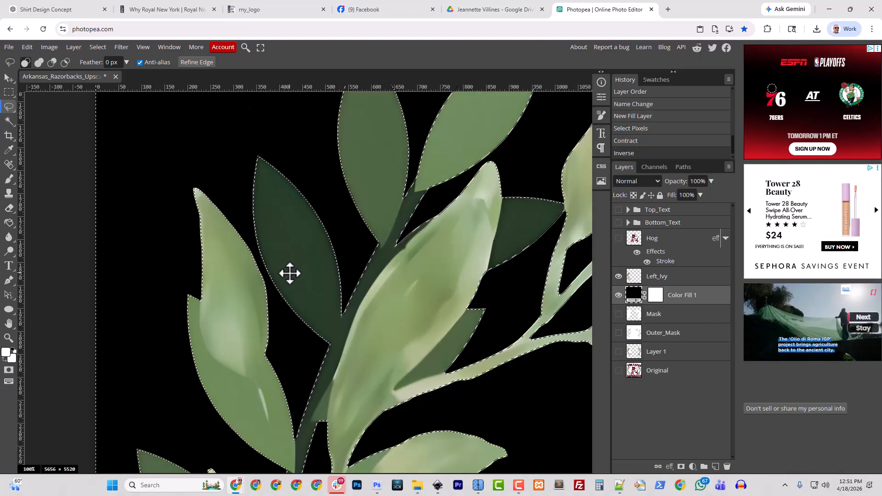
scroll(290, 274, "up", 5)
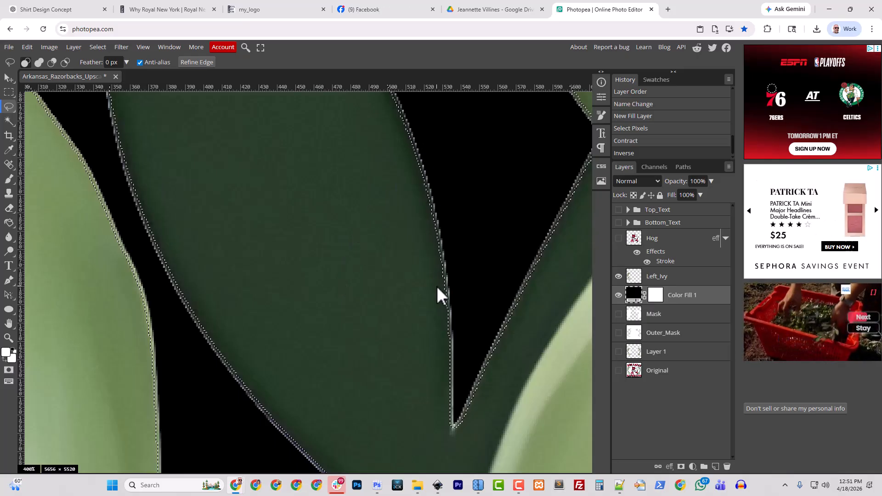
left_click(663, 278)
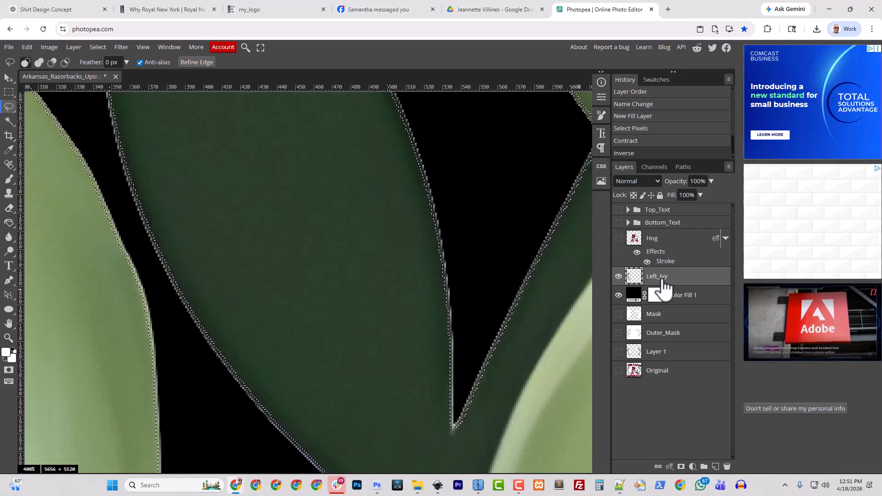
key("Delete")
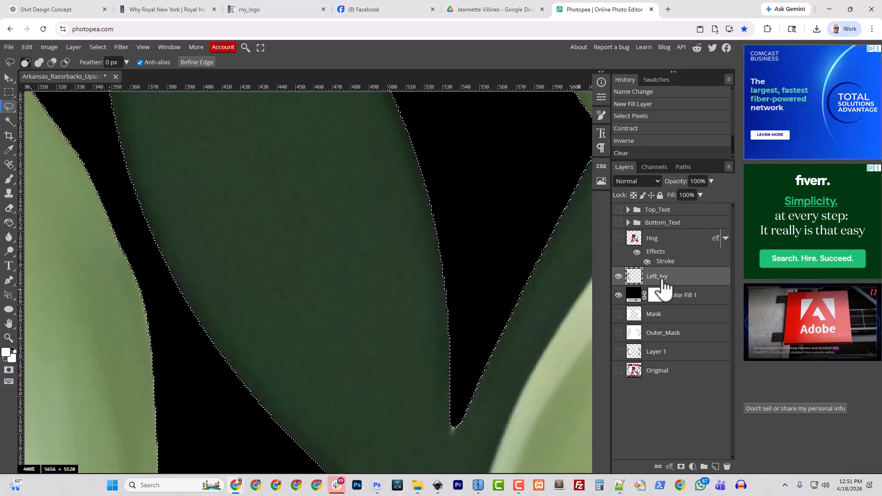
key("ctrl+d")
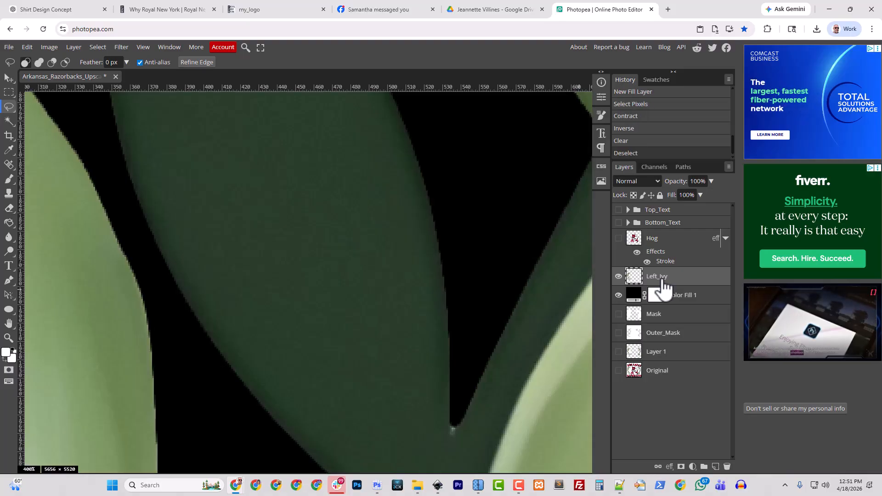
Step: Check the trimmed edges along the whole left branch, from its upper leaves to the lower stem
key("ctrl+minus")
key("ctrl+minus")
key("ctrl+minus")
key("ctrl+minus")
key("ctrl+minus")
key("ctrl+minus")
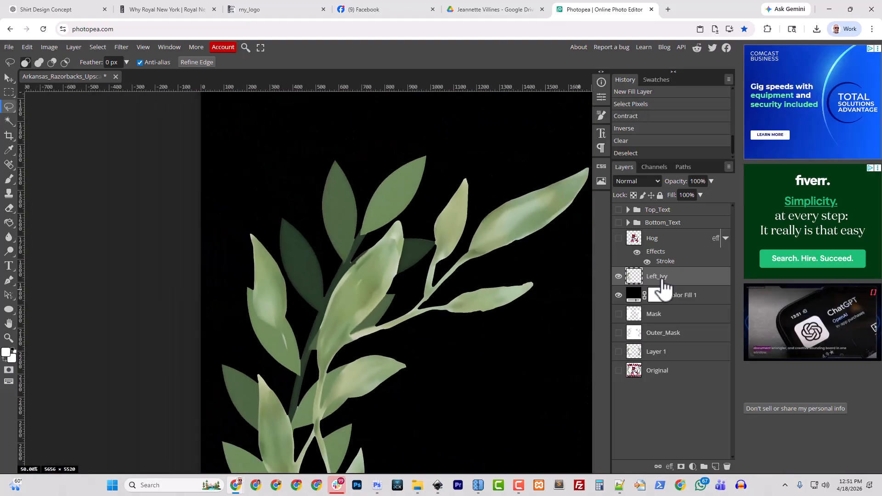
left_click_drag(484, 353, 482, 144)
left_click_drag(522, 260, 455, 223)
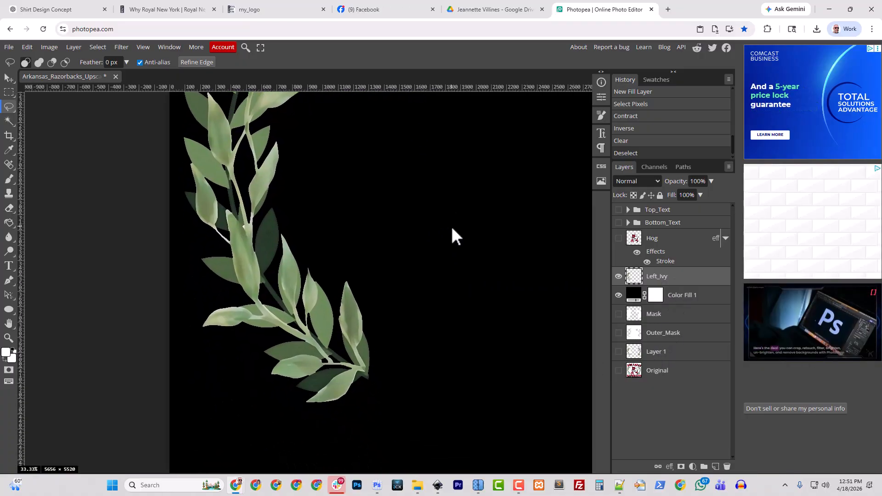
key("ctrl+plus")
key("ctrl+plus")
key("ctrl+plus")
key("ctrl+minus")
key("ctrl+minus")
key("ctrl+minus")
key("ctrl+minus")
key("ctrl+minus")
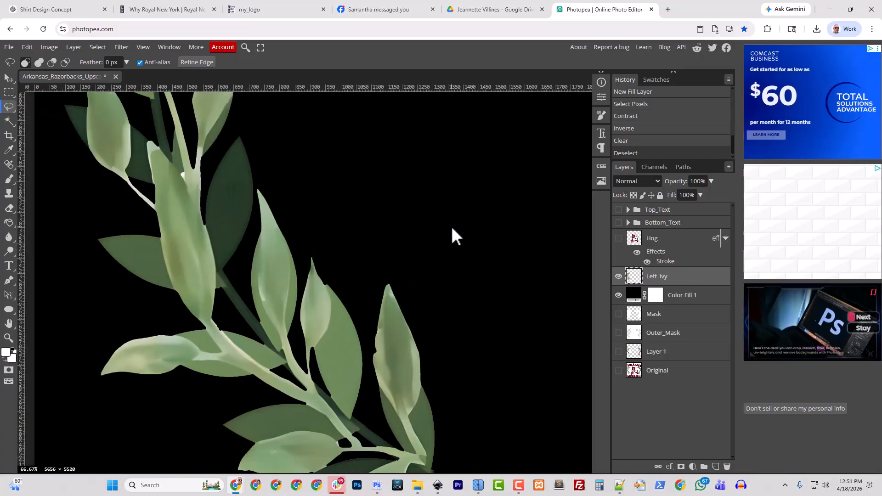
left_click_drag(455, 237, 403, 290)
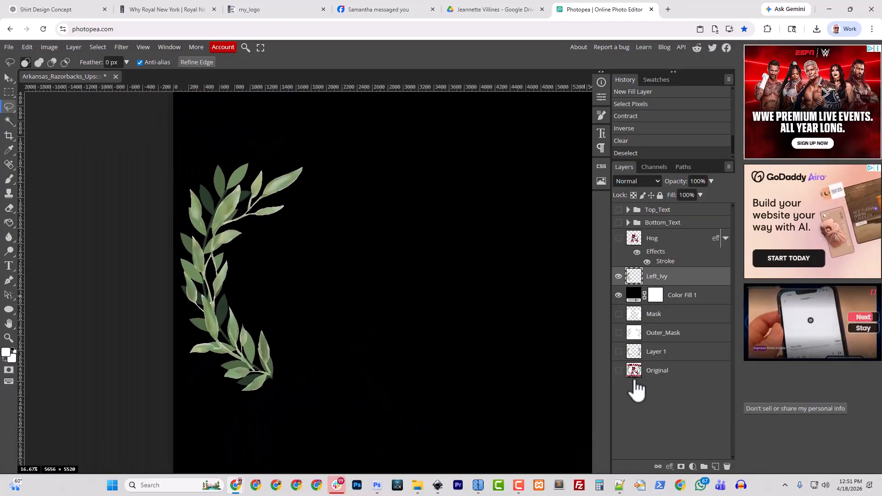
Step: Hide the black Color Fill layer, show the Original layer, and duplicate Left_Ivy as a layer named Right_Ivy
left_click(618, 296)
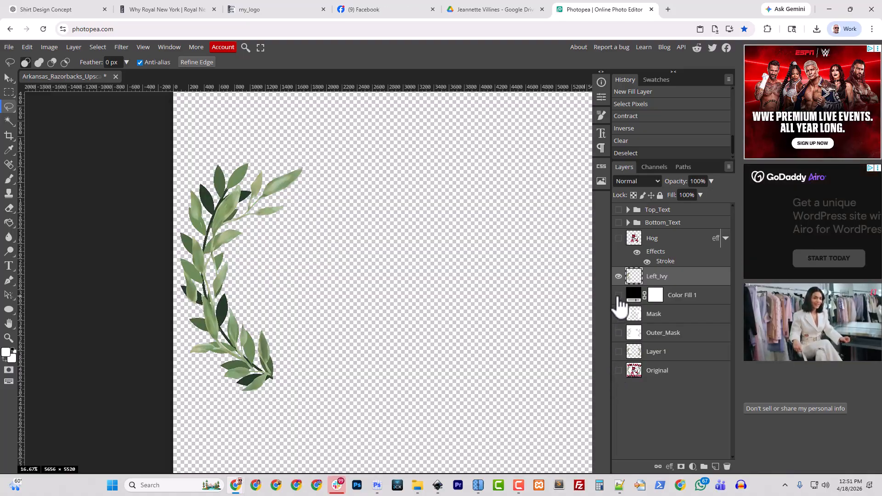
left_click(619, 371)
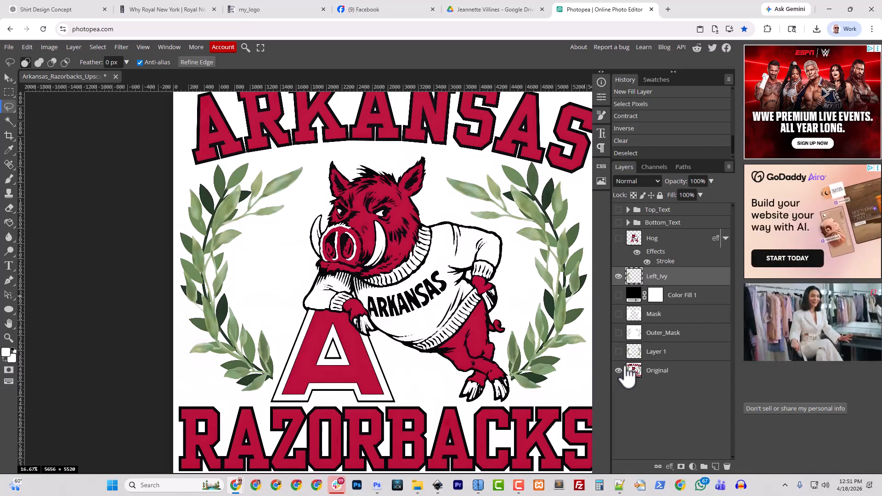
right_click(657, 278)
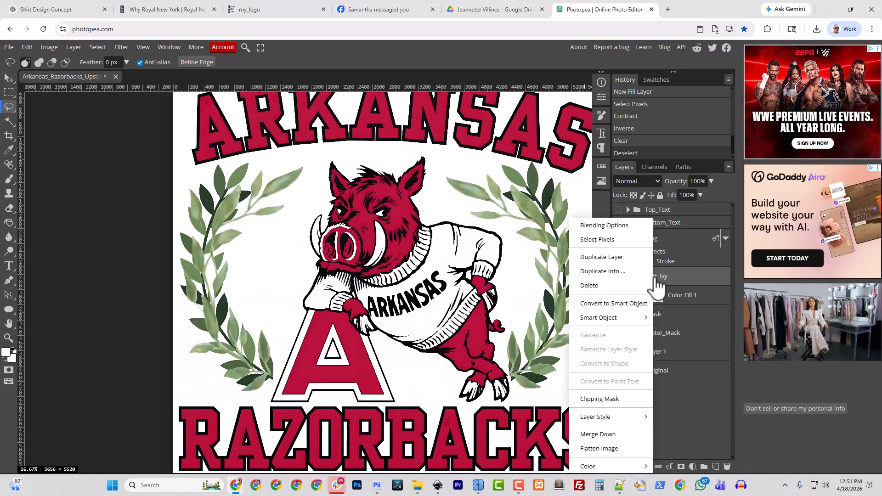
left_click(615, 258)
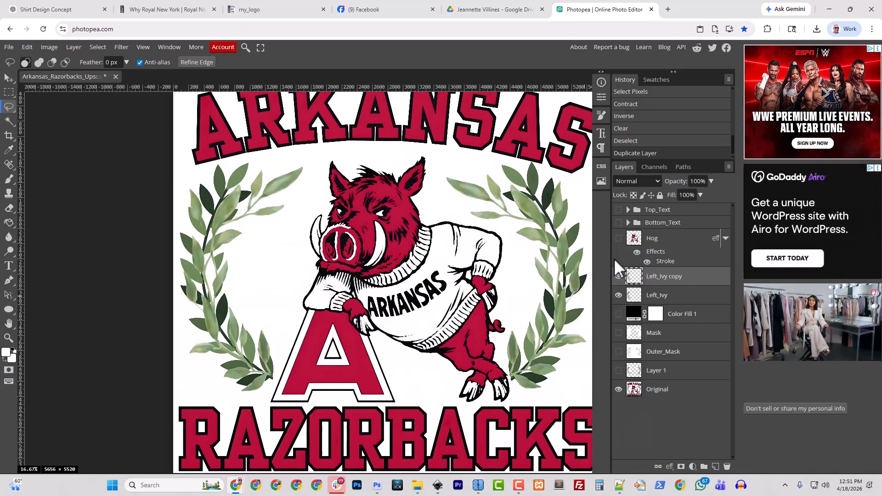
double_click(657, 278)
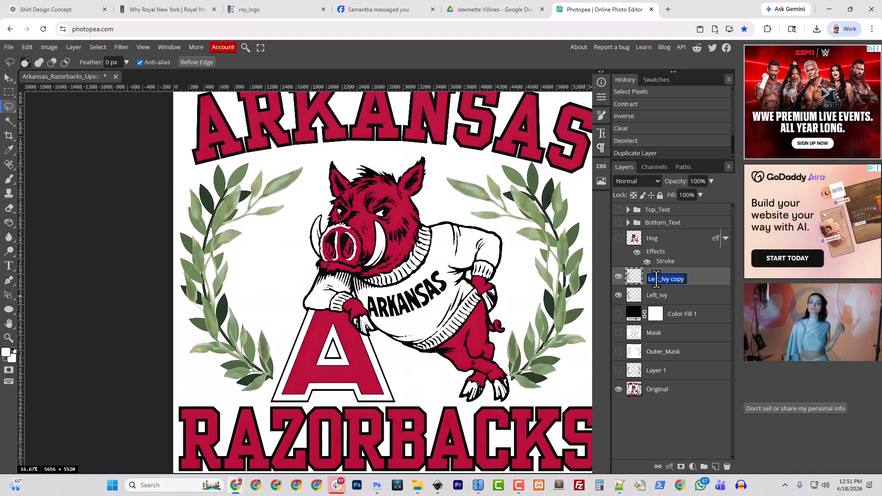
type("Right_I")
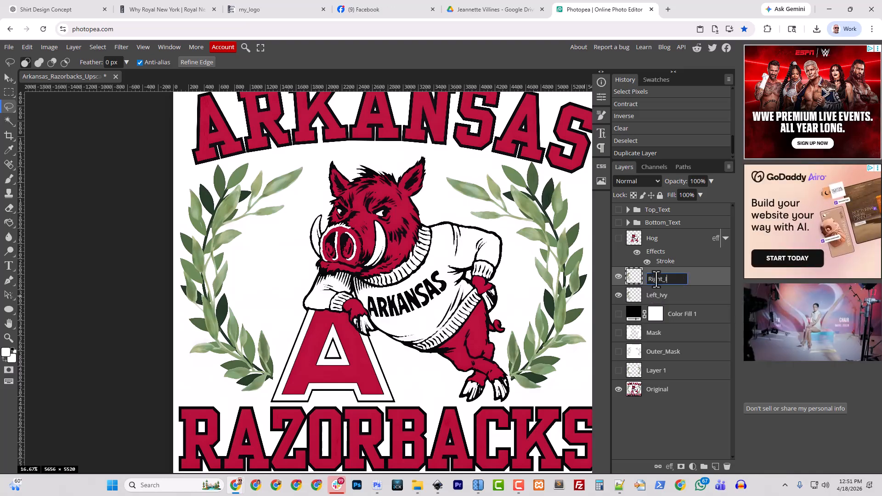
type("vy")
key("Return")
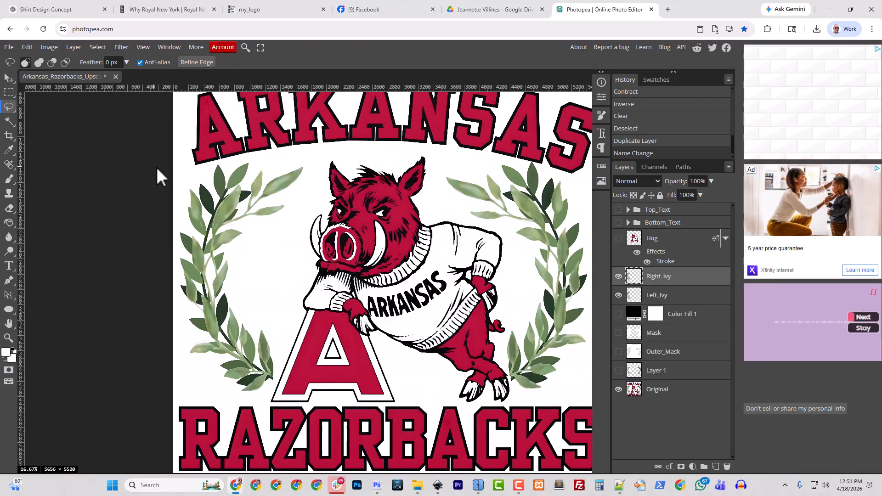
Step: Flip the Right_Ivy layer horizontally and move it over the original artwork's right branch
left_click(29, 47)
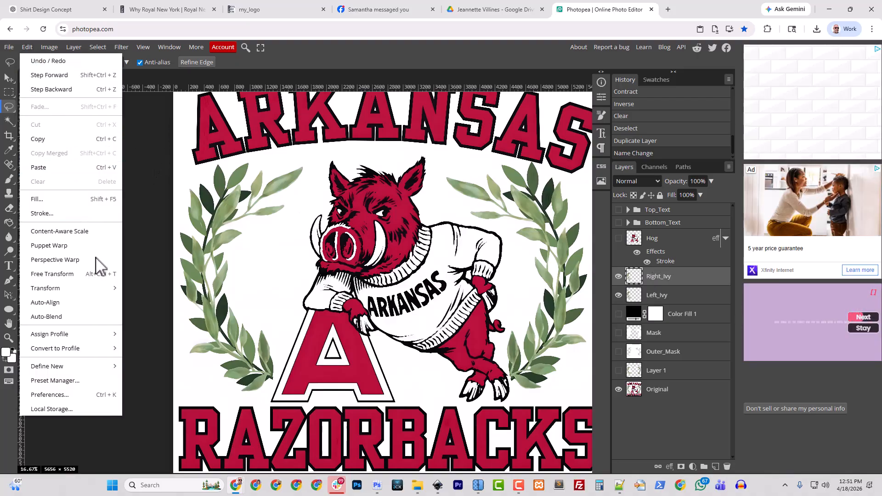
mouse_move(100, 290)
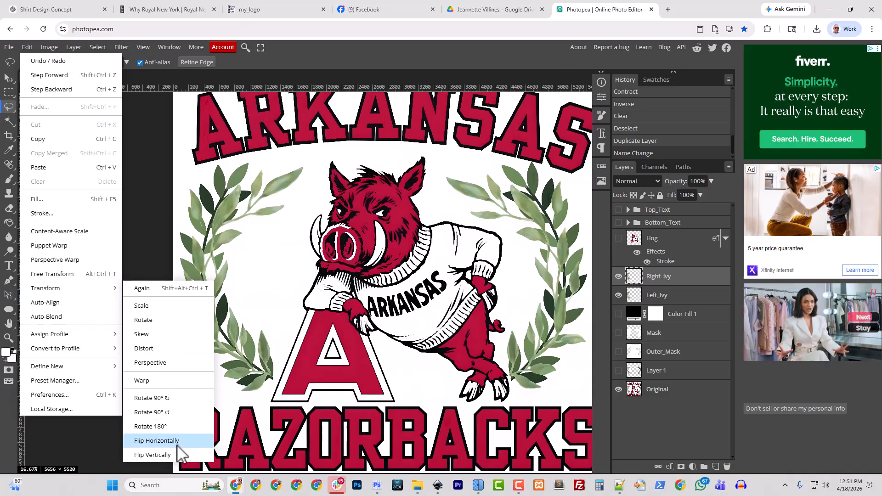
left_click(156, 441)
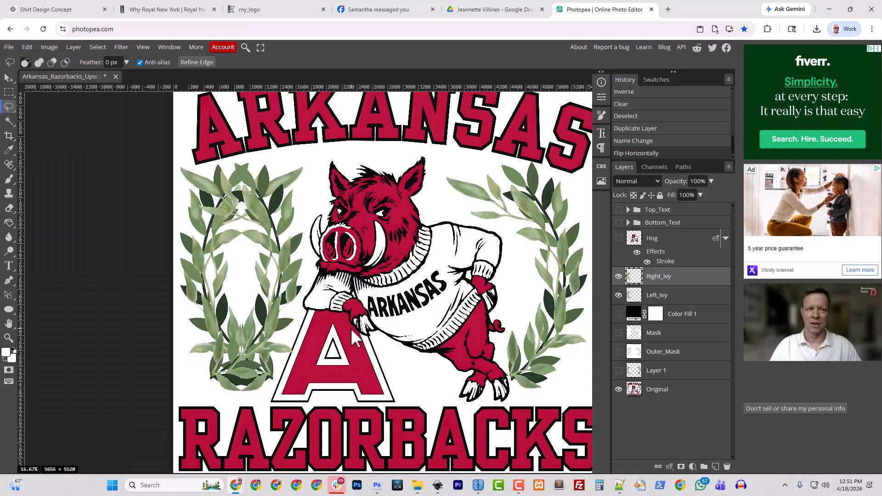
left_click(8, 78)
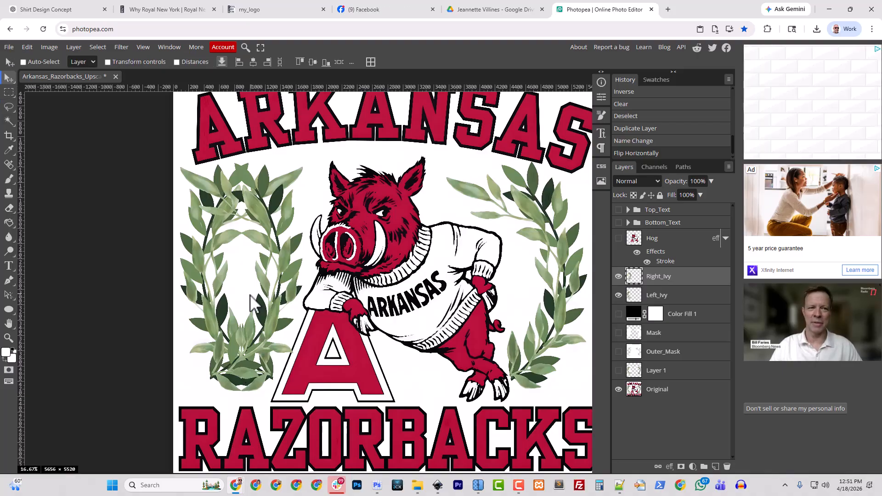
left_click_drag(269, 313, 295, 321)
key("ctrl+z")
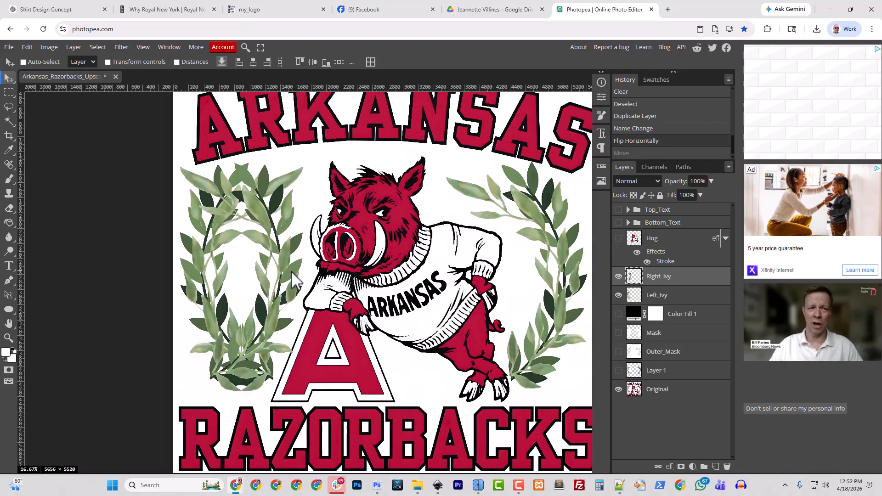
left_click_drag(294, 281, 469, 282)
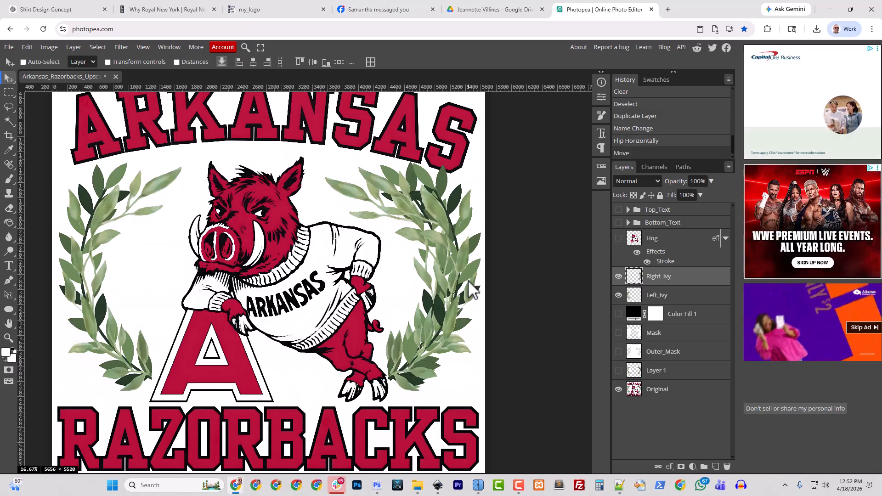
key("ctrl")
key("ctrl+t")
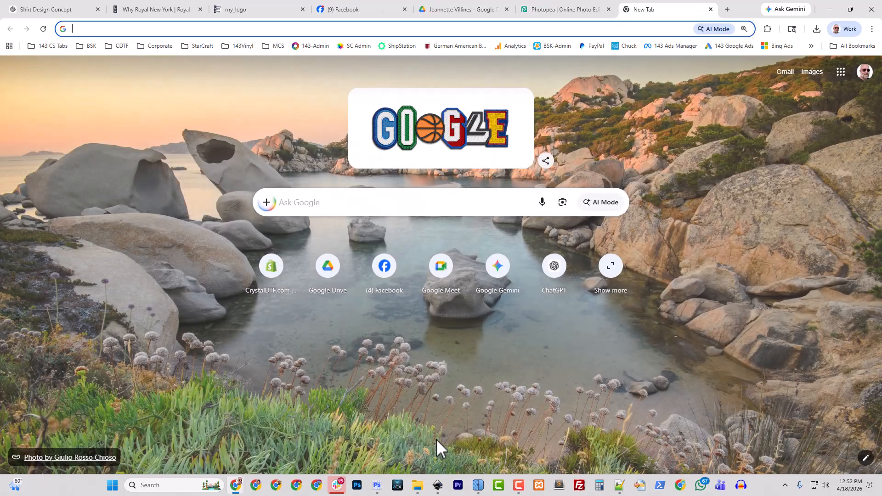
left_click(582, 14)
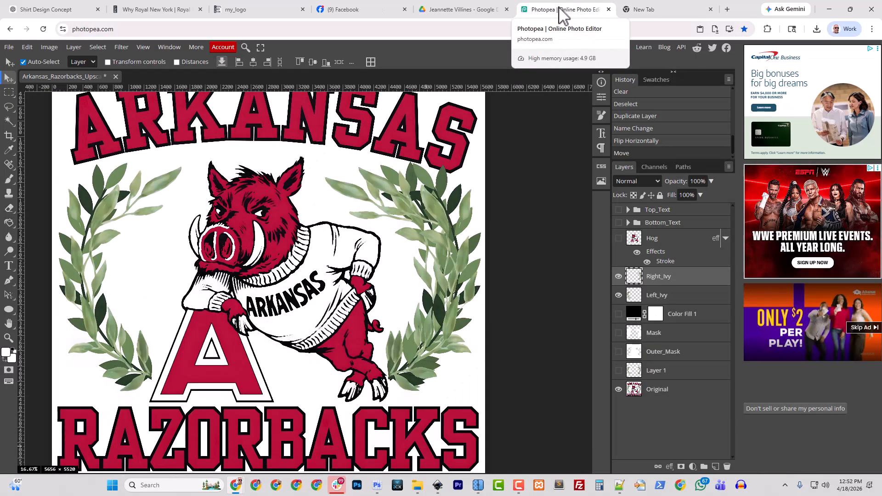
Step: Save the Arkansas Razorbacks document
left_click(8, 48)
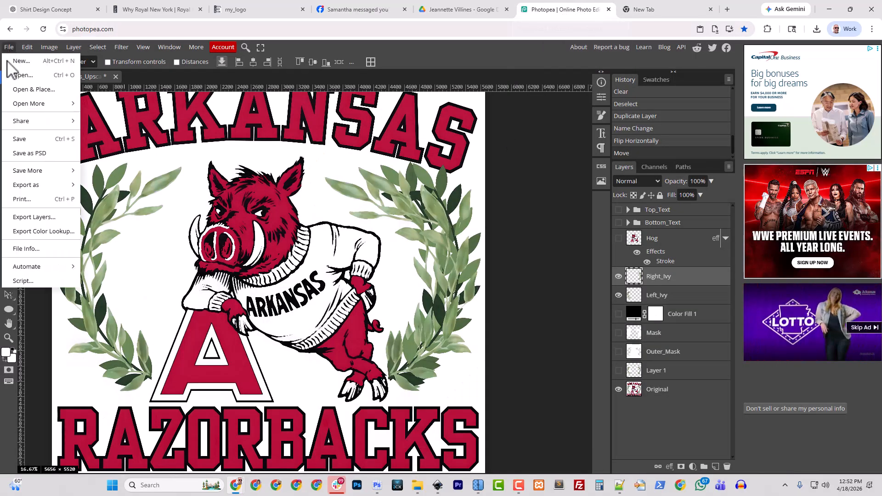
left_click(21, 140)
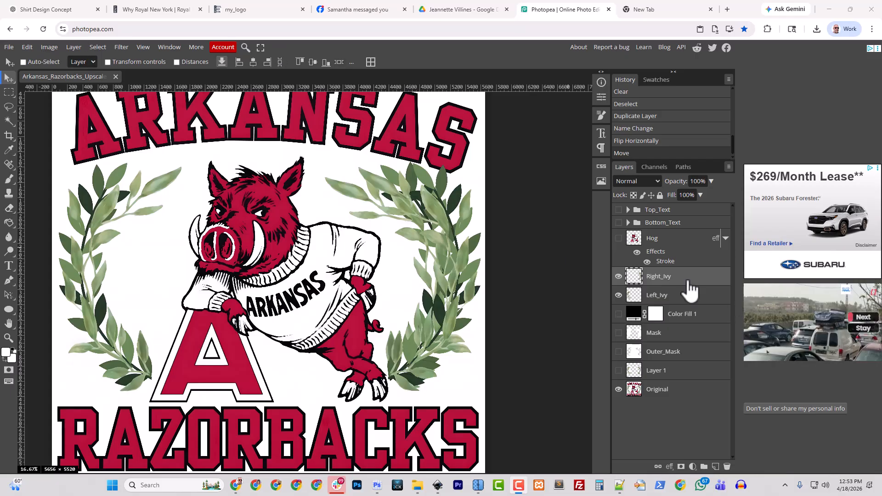
Step: Free-transform the Right_Ivy layer, rotating it about -9.2° and moving it onto the original artwork's right branch
left_click(26, 44)
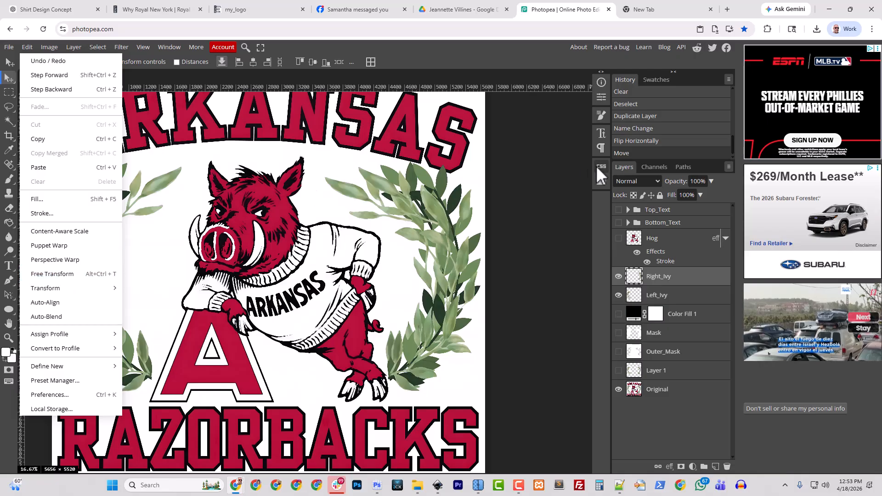
key("Escape")
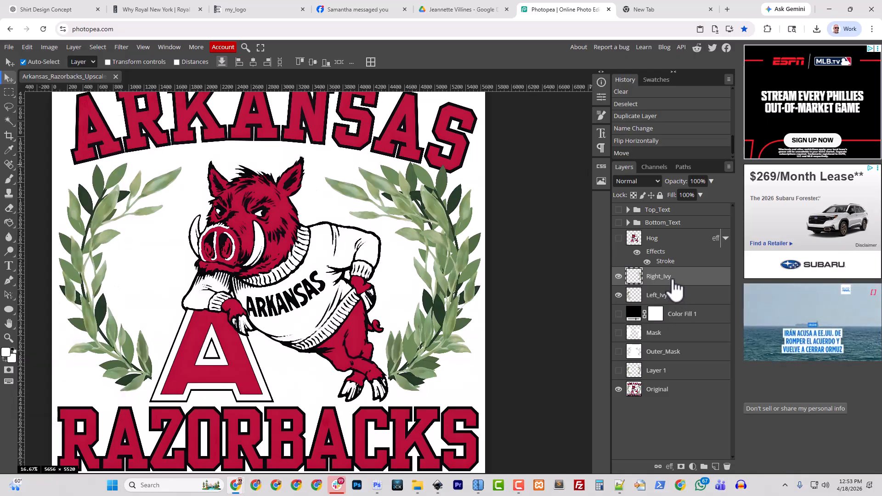
key("ctrl+t")
left_click_drag(484, 158, 481, 158)
left_click_drag(456, 267, 447, 268)
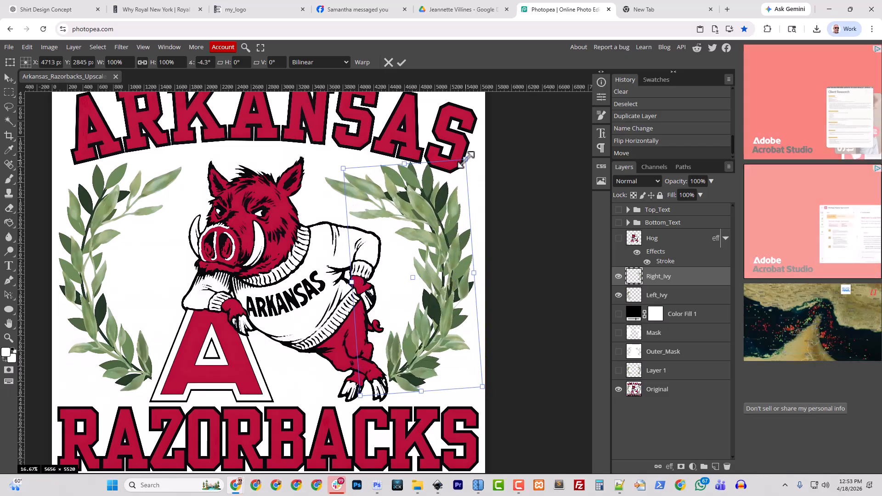
left_click_drag(472, 154, 460, 155)
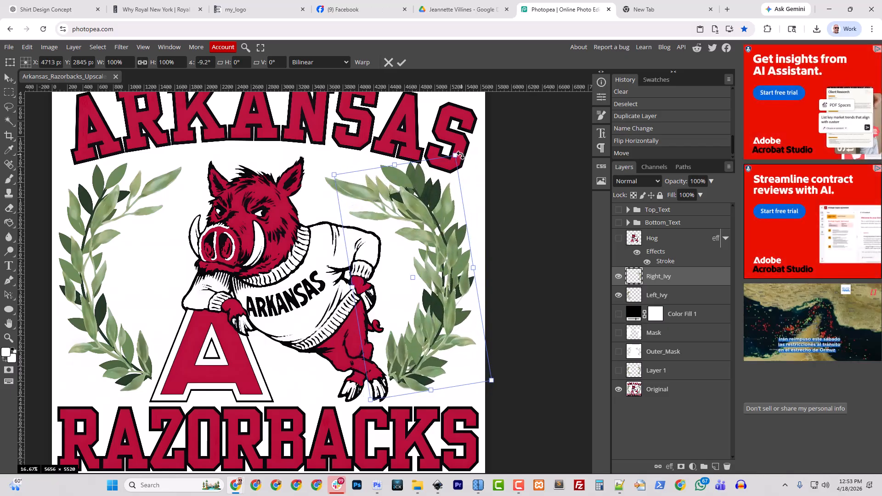
left_click_drag(440, 292, 432, 299)
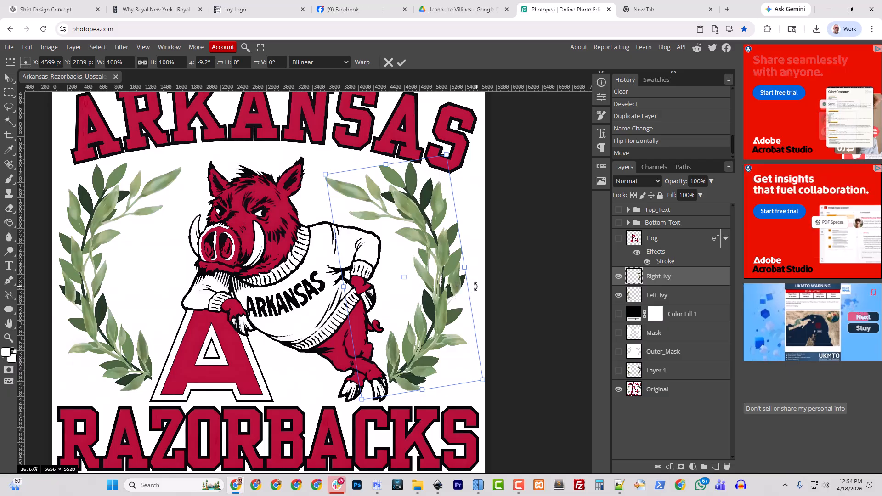
key("Return")
Step: Compare the Right_Ivy branch with the original artwork by toggling the layer's visibility and looking closer at the right side
left_click(619, 277)
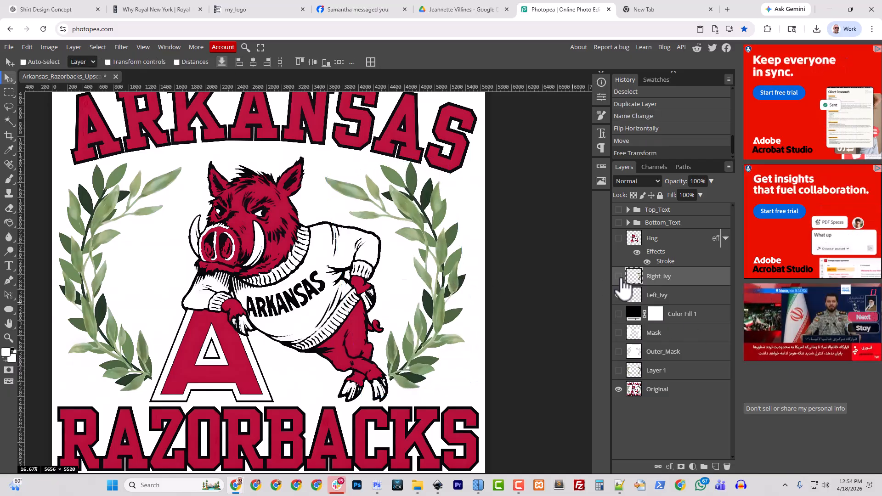
left_click(620, 277)
left_click(619, 277)
left_click(620, 277)
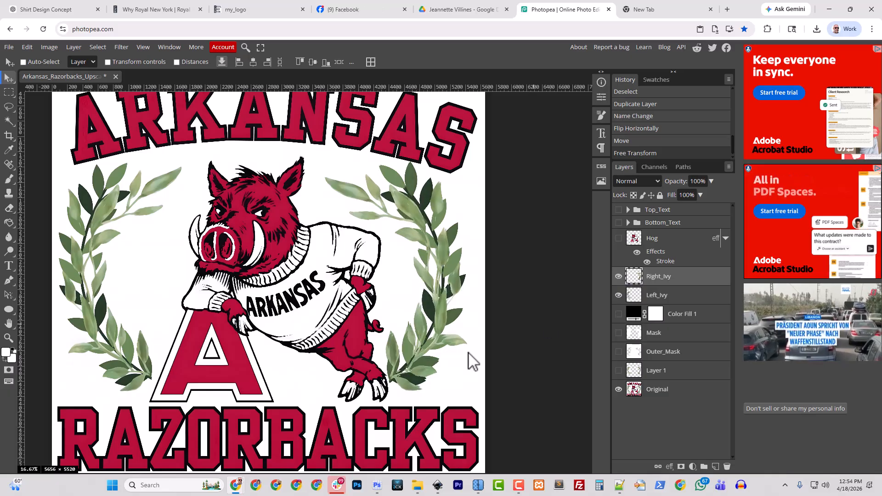
scroll(404, 391, "up", 1)
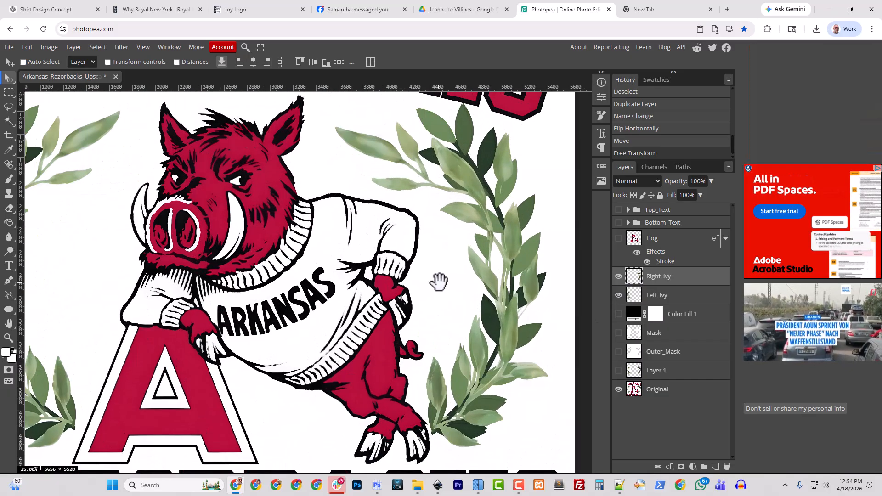
left_click_drag(437, 277, 317, 299)
key("ctrl+t")
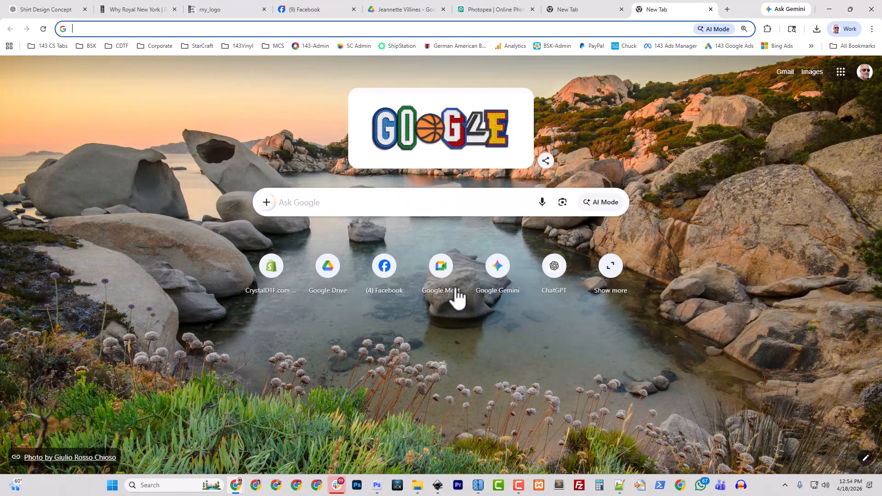
left_click(487, 10)
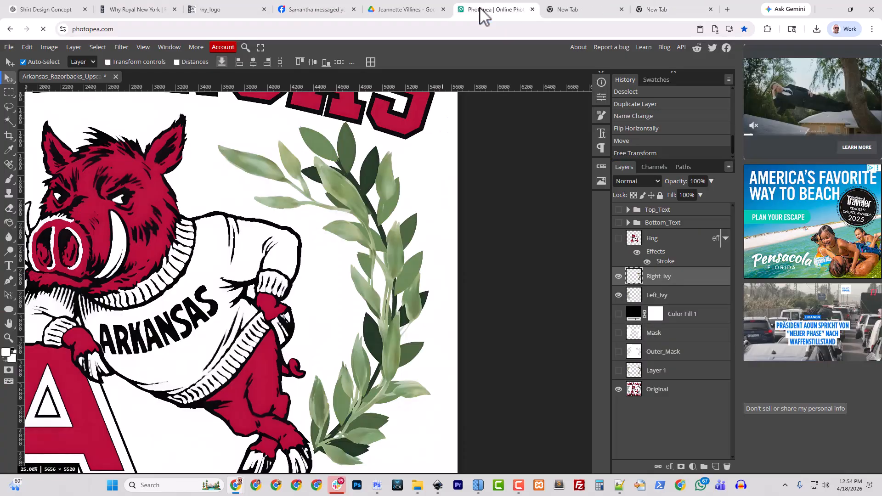
left_click(622, 9)
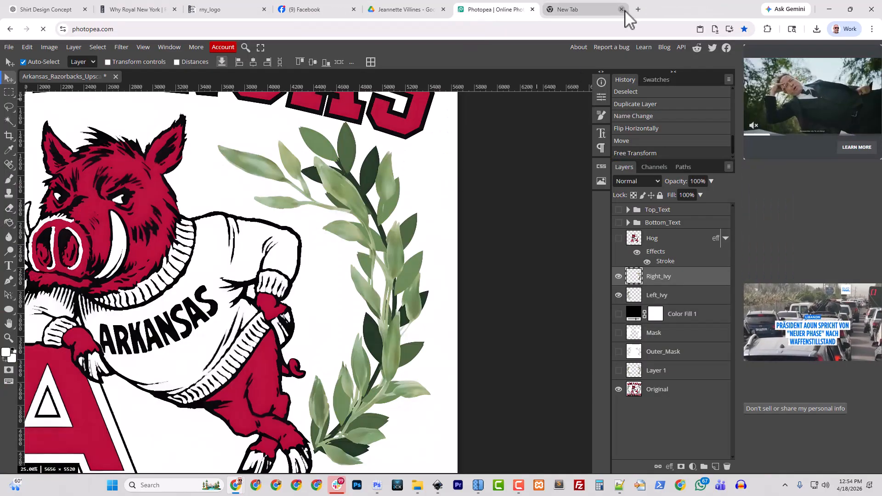
left_click(621, 9)
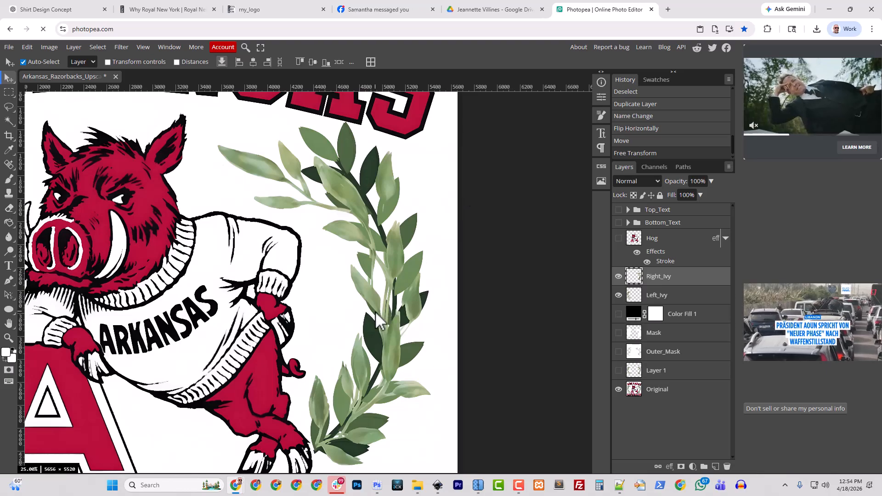
Step: Free-transform Right_Ivy again, rotating it about 0.6° for a closer fit to the original branch
key("ctrl+t")
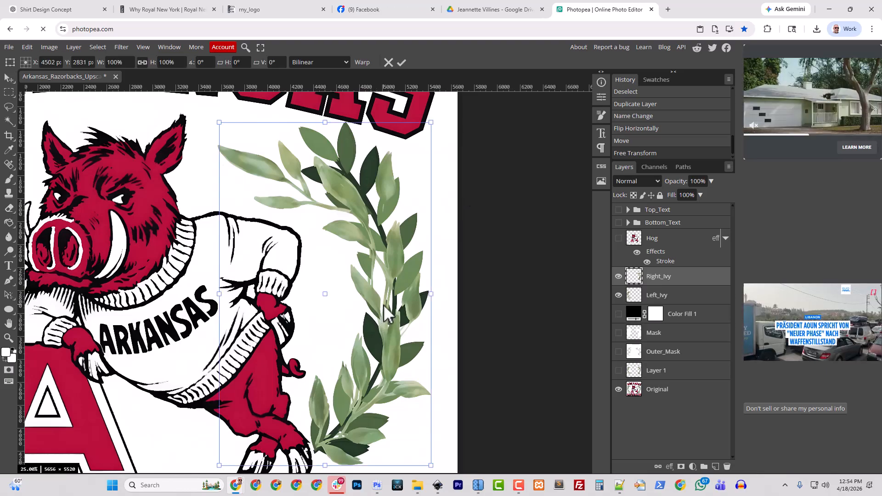
left_click(384, 306)
left_click_drag(441, 123, 443, 124)
scroll(404, 312, "down", 5)
scroll(405, 302, "up", 4)
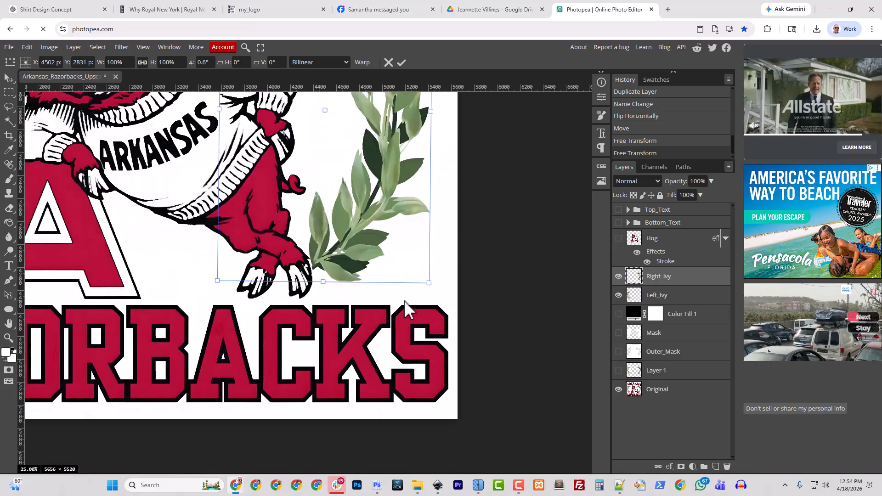
key("ctrl+plus")
key("ctrl+plus")
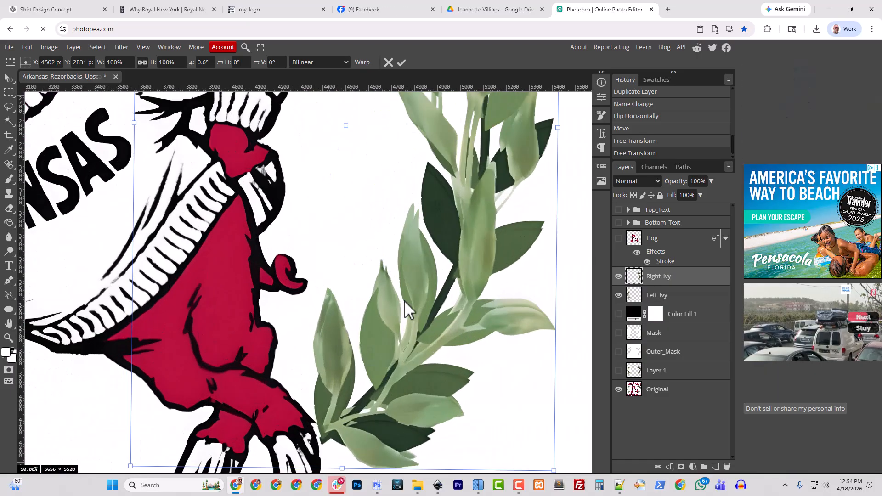
scroll(567, 333, "down", 5)
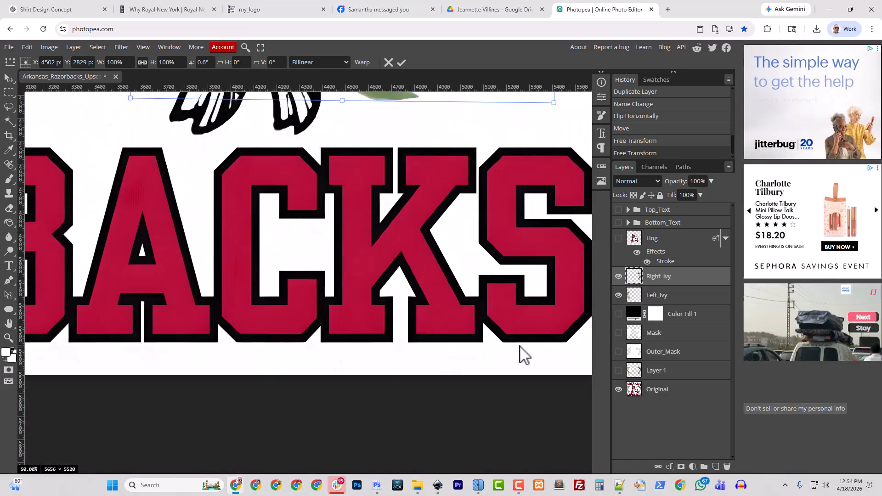
Step: Refine the Right_Ivy rotation to about 0.3° and nudge it so its lowest leaves cover the original ones
scroll(524, 355, "up", 3)
left_click_drag(559, 290, 567, 288)
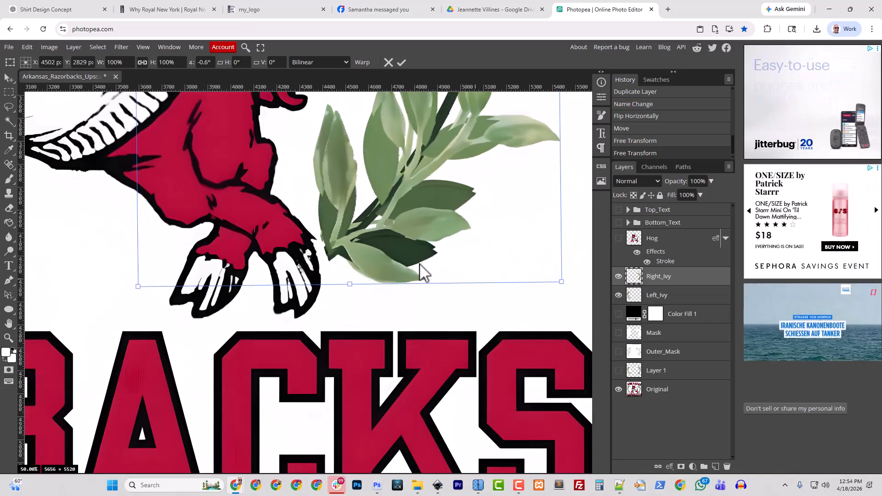
left_click_drag(404, 252, 401, 244)
left_click_drag(564, 279, 562, 282)
left_click_drag(385, 256, 387, 257)
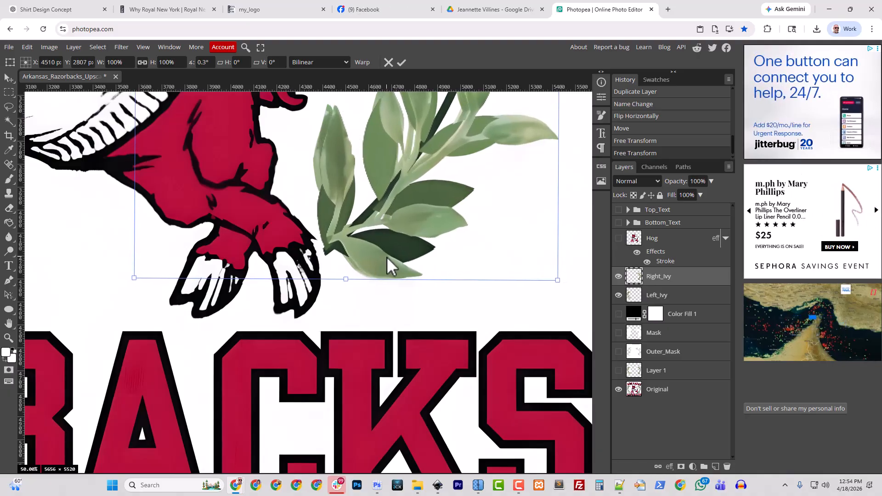
Step: Rotate Right_Ivy to about -1° and shift it slightly down so its top leaves align with the original branch
scroll(585, 322, "up", 3)
scroll(562, 311, "up", 5)
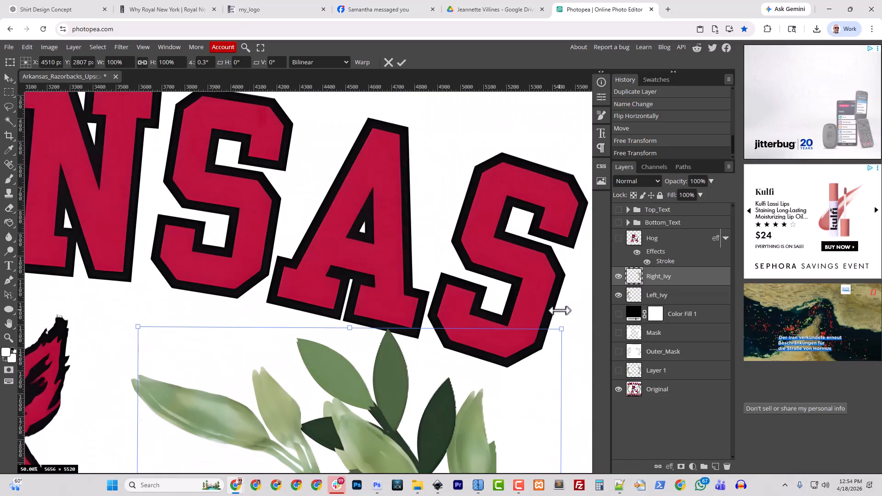
left_click_drag(568, 323, 560, 317)
scroll(410, 374, "down", 6)
scroll(413, 331, "up", 4)
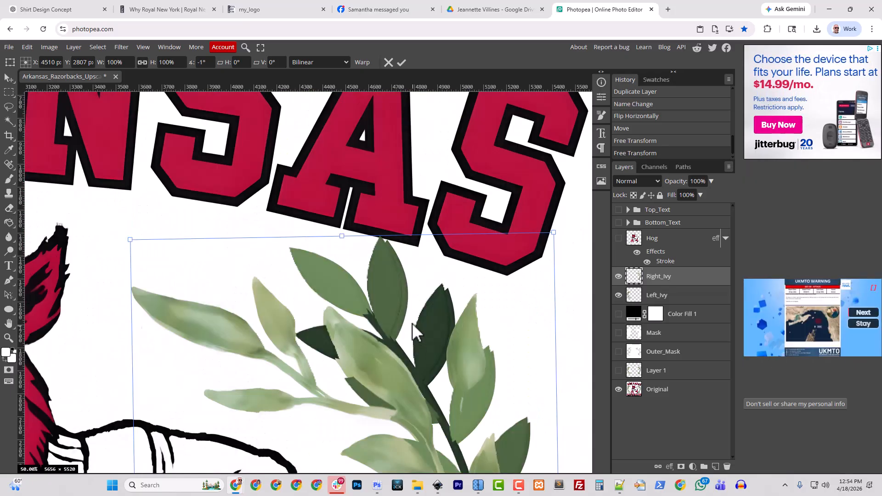
left_click_drag(397, 313, 403, 324)
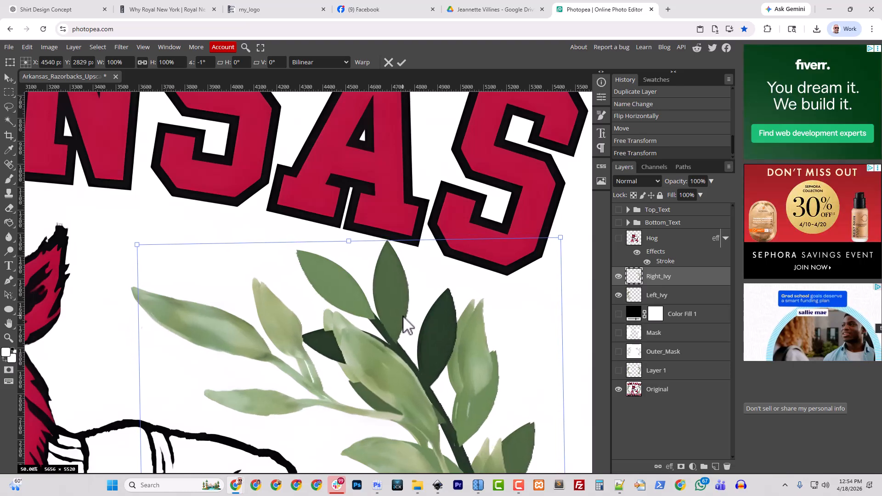
Step: Check the fit along the branch and widen Right_Ivy to about 101.3% toward the hog
scroll(492, 375, "down", 8)
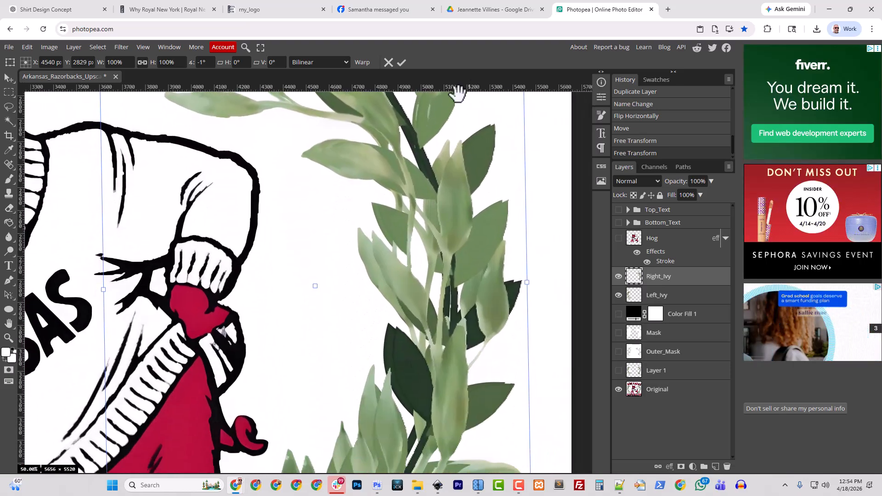
scroll(448, 328, "down", 6)
scroll(422, 303, "down", 1)
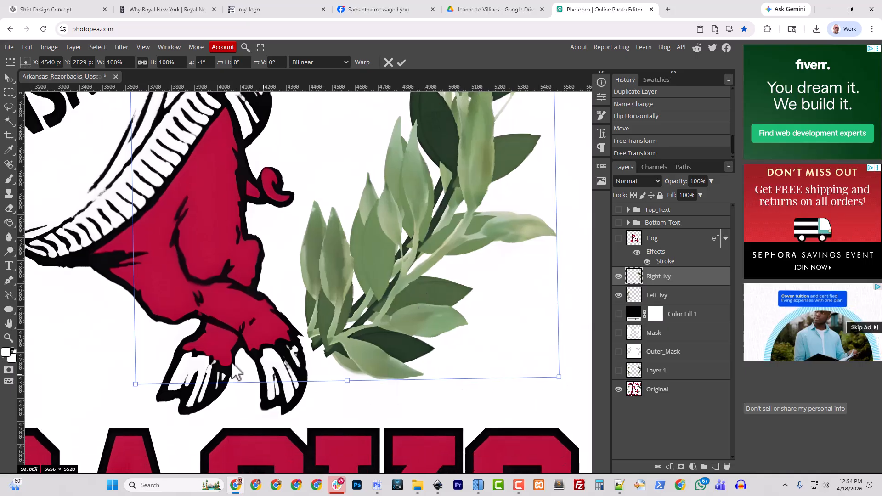
scroll(442, 376, "up", 8)
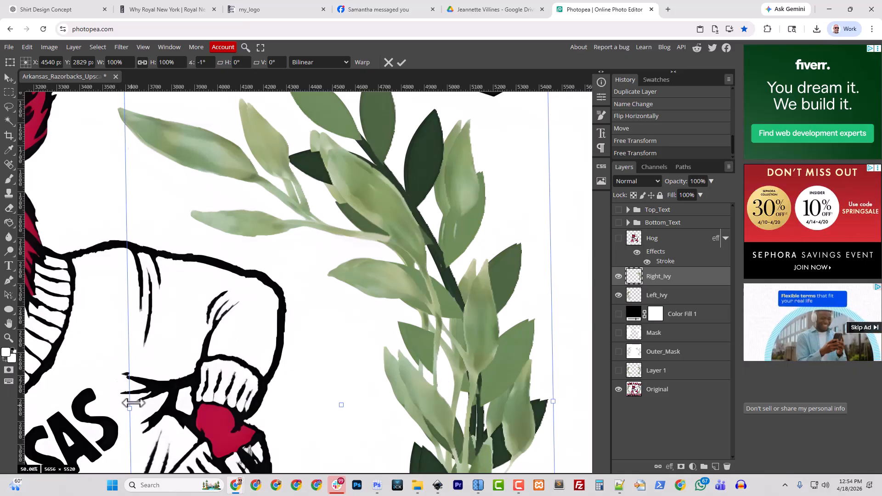
left_click_drag(129, 409, 124, 409)
Step: Rotate Right_Ivy to about 0.6° and move it slightly up so the lower leaves sit over the original ones
left_click_drag(402, 407, 409, 172)
left_click_drag(420, 345, 443, 204)
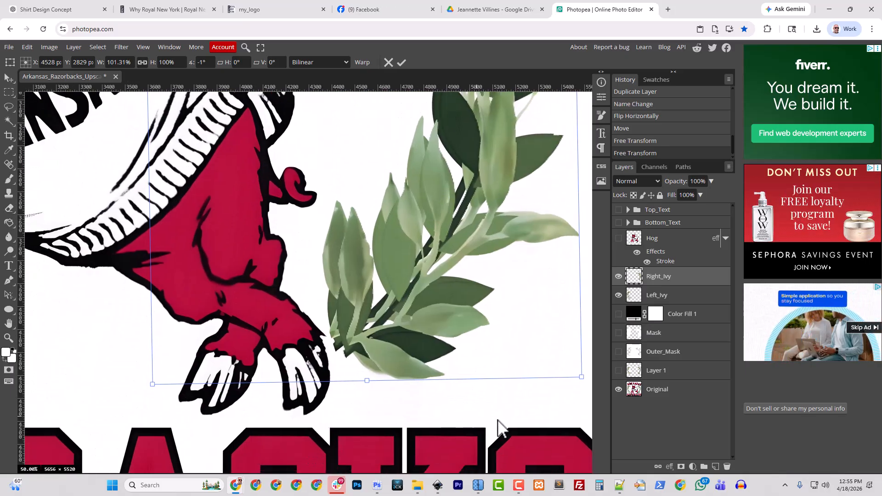
left_click_drag(586, 380, 554, 395)
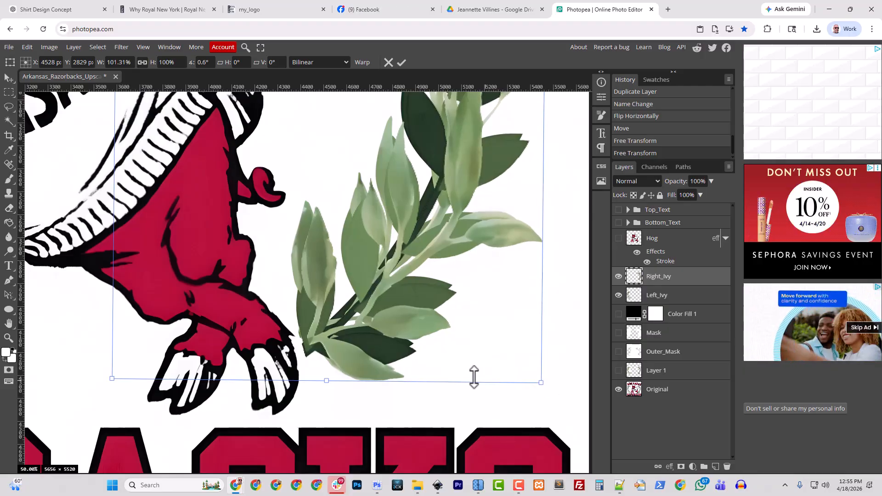
mouse_move(430, 275)
left_mouse_down()
mouse_move(421, 385)
mouse_move(431, 290)
mouse_move(415, 236)
mouse_move(427, 263)
left_mouse_up()
Step: Scale Right_Ivy to about 100.1% width and 99.64% height, fitting its upper corner and lower edge to the original branch
scroll(445, 313, "up", 5)
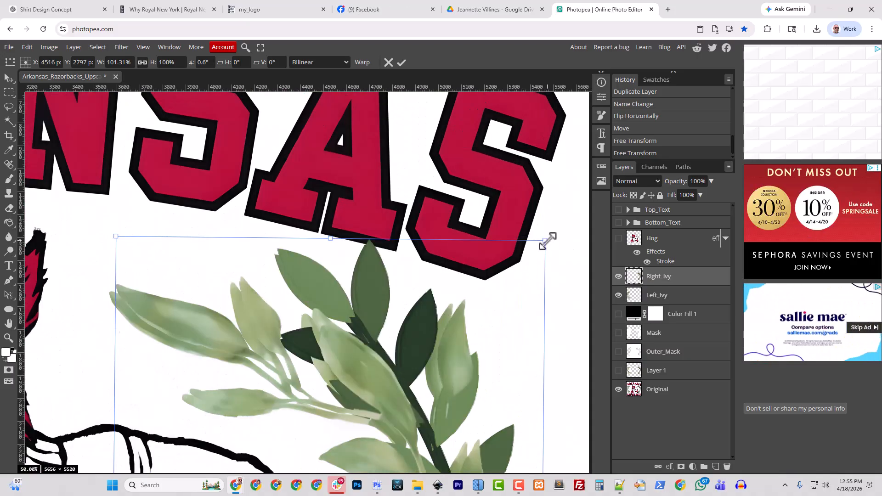
left_click_drag(548, 240, 540, 246)
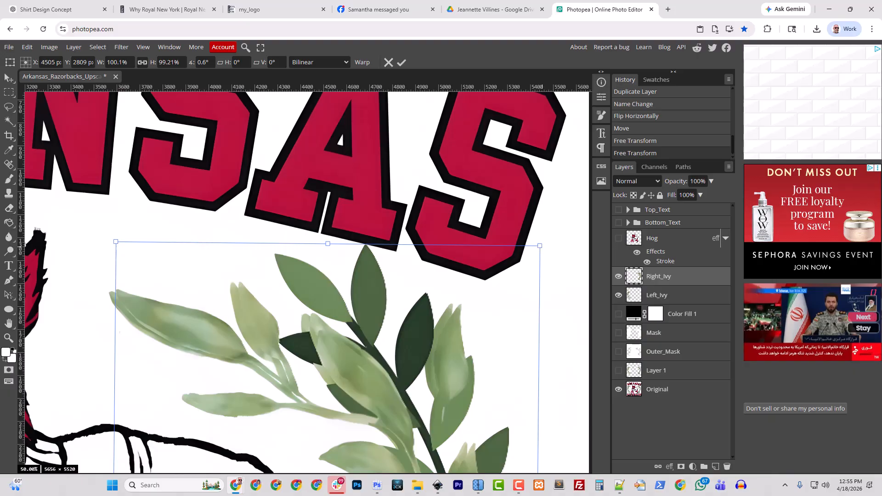
left_click_drag(551, 404, 518, 128)
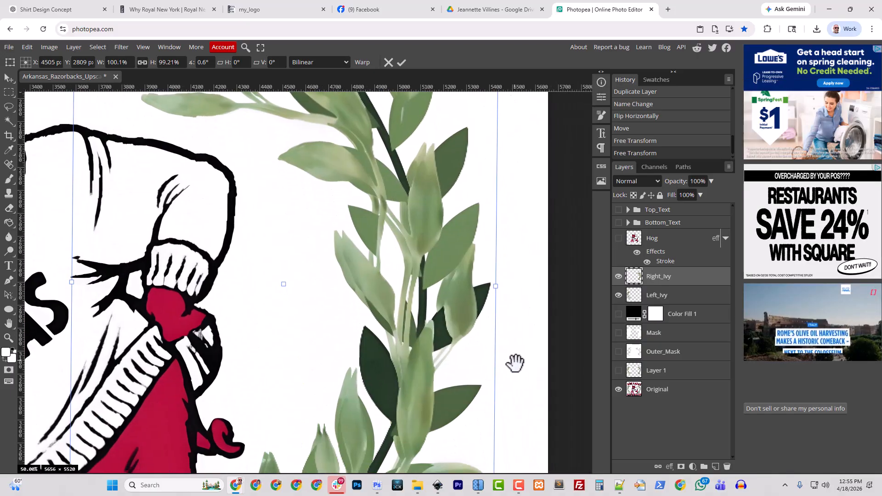
left_click_drag(514, 363, 535, 150)
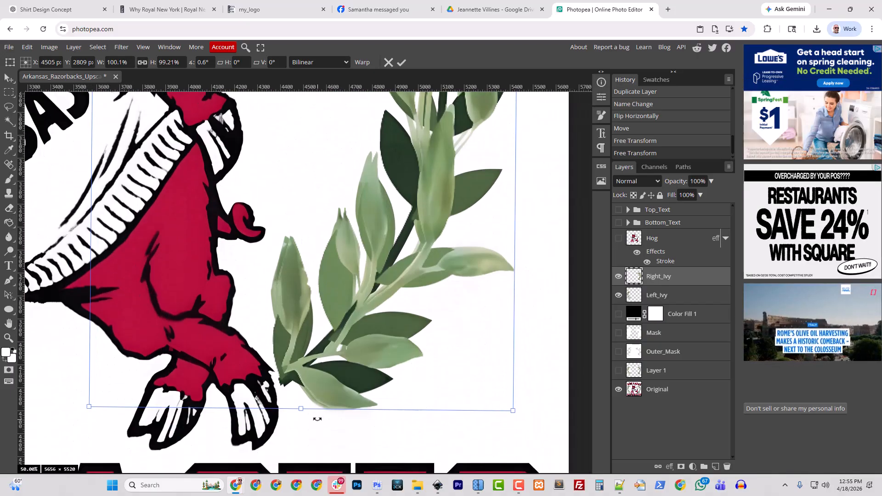
left_click_drag(301, 410, 301, 412)
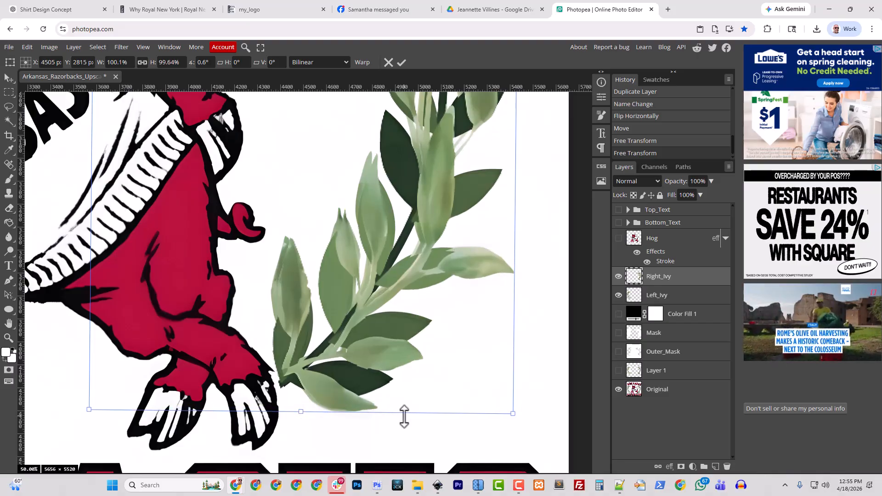
Step: Apply the Right_Ivy transform, hide the Original layer and show the Hog, Top_Text and Bottom_Text artwork
key("Return")
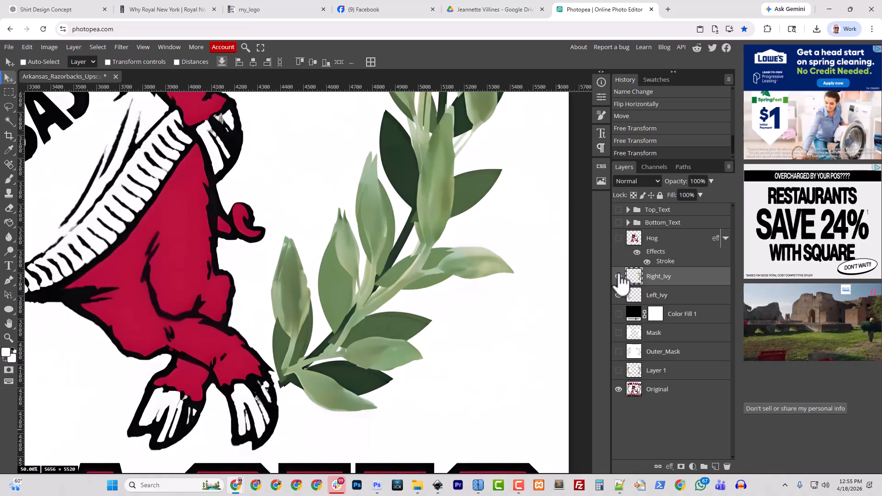
left_click(618, 390)
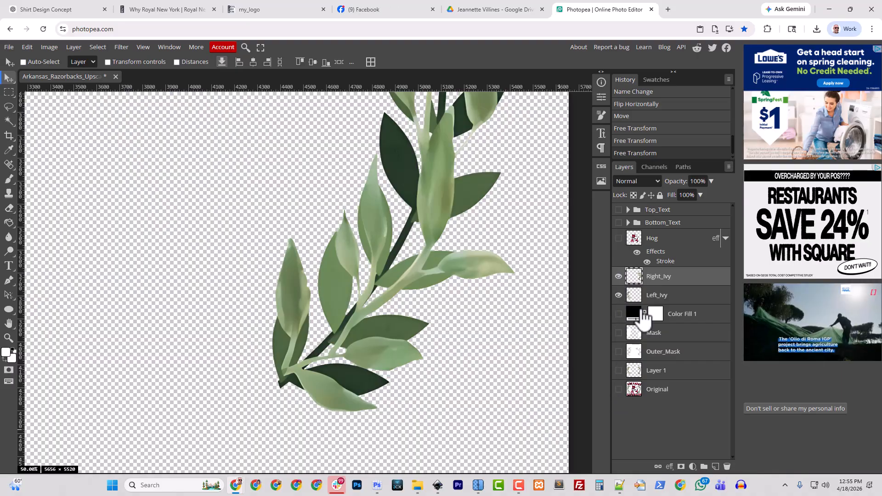
left_click(618, 238)
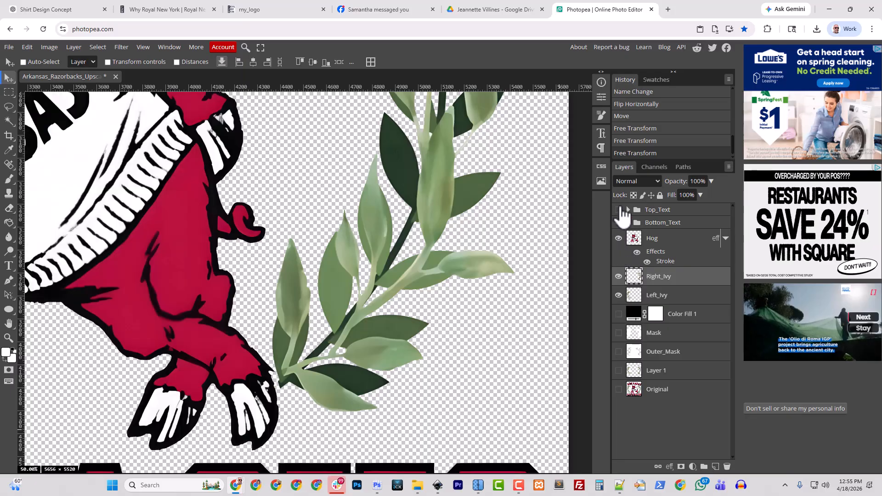
key("ctrl+0")
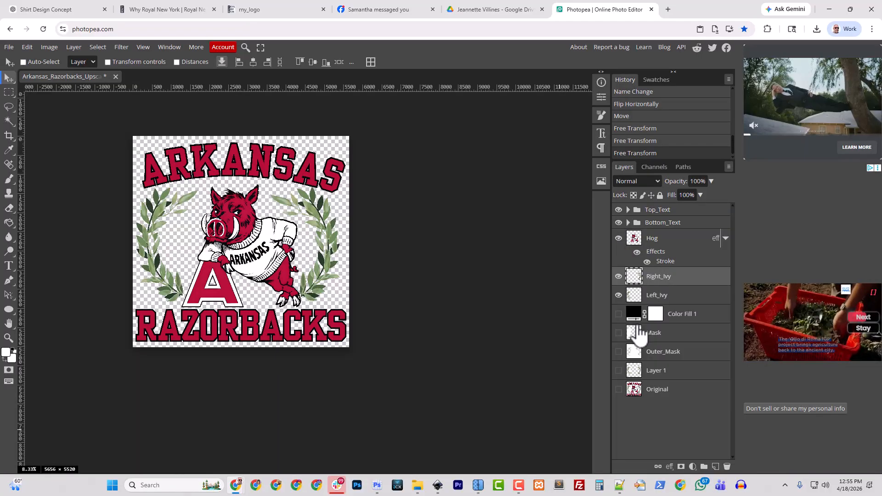
Step: Show the black Color Fill 1 layer and examine the lettering, hog and laurel branches against it for leftover fringes
left_click(618, 314)
key("ctrl+plus")
key("ctrl+plus")
key("ctrl+plus")
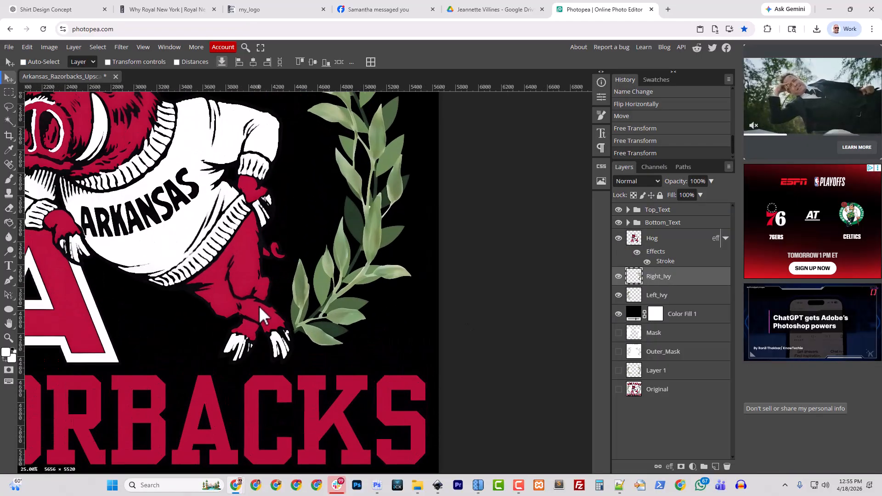
left_click_drag(177, 338, 404, 423)
left_click_drag(220, 178, 209, 334)
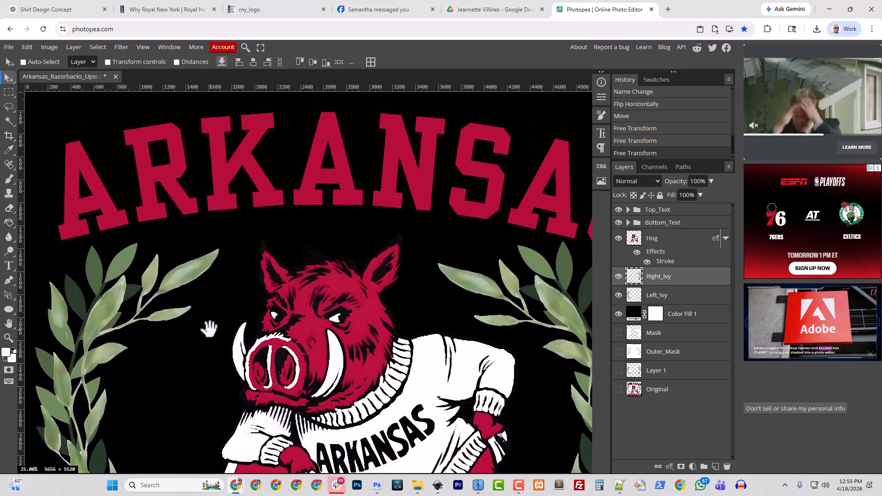
Step: Hide the black Color Fill 1 layer and save the document
left_click(618, 314)
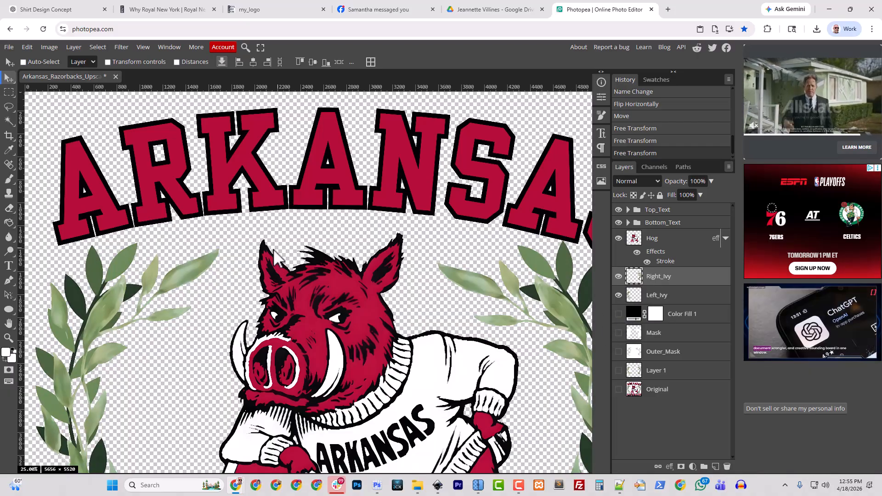
left_click(4, 48)
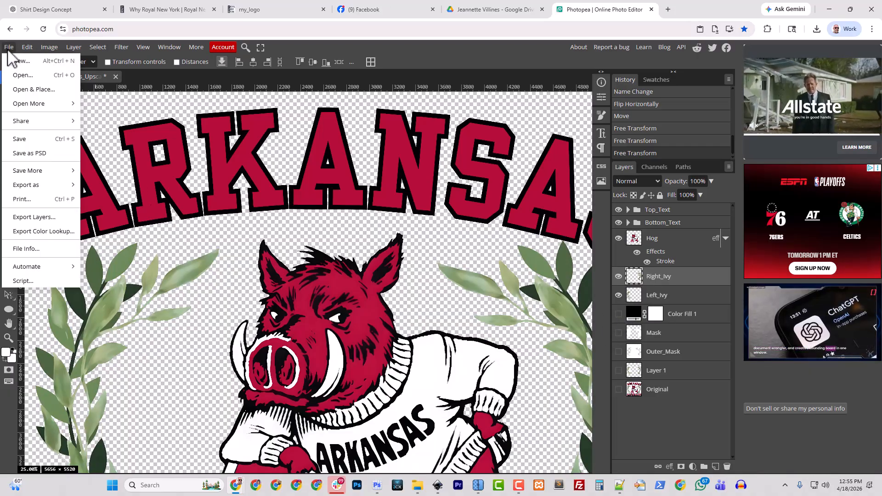
left_click(21, 139)
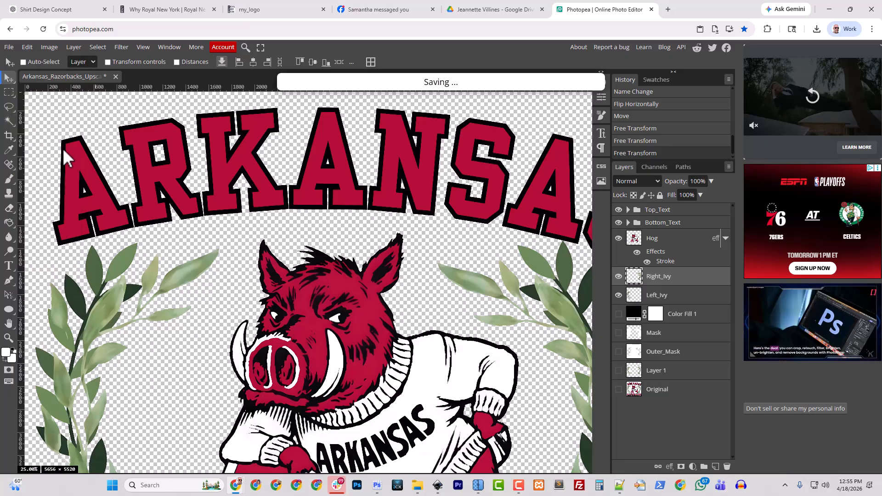
Step: Trim the transparent pixels from all four sides of the canvas
left_click(48, 48)
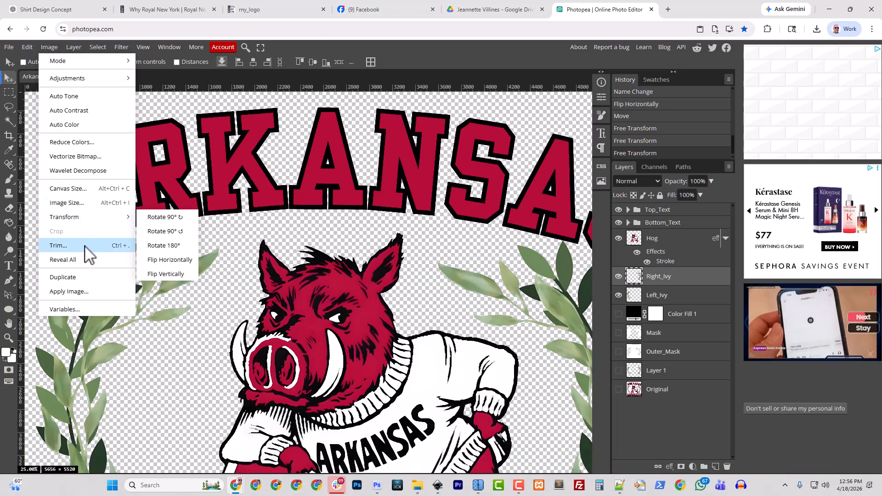
left_click(60, 246)
left_click(105, 181)
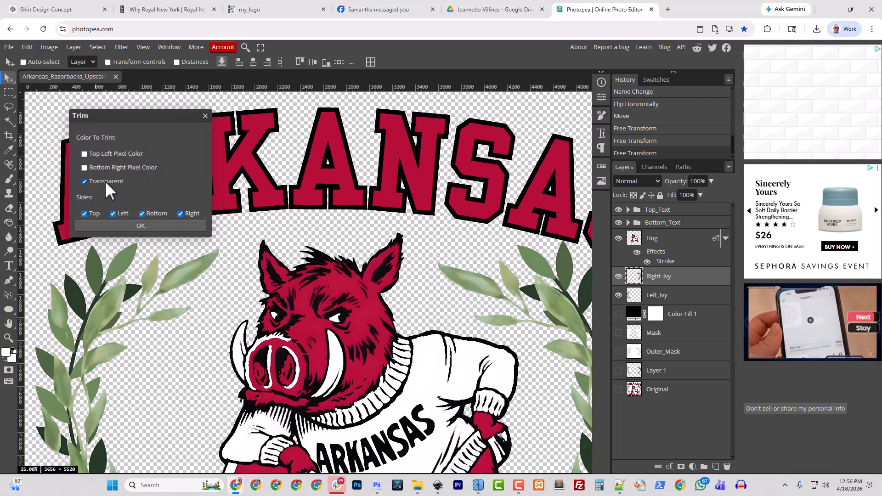
left_click(134, 225)
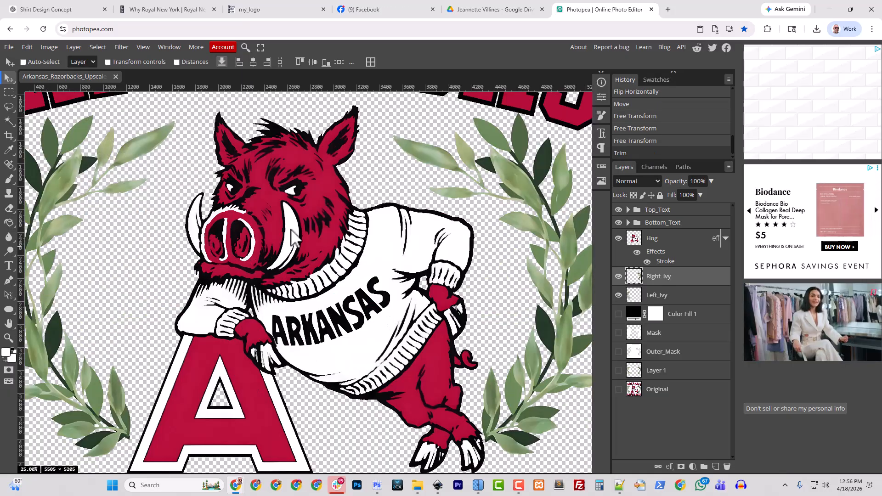
Step: Resize the image to 15 inches wide at 300 DPI, keeping the proportions and resampling with Bilinear
left_click(50, 47)
left_click(66, 203)
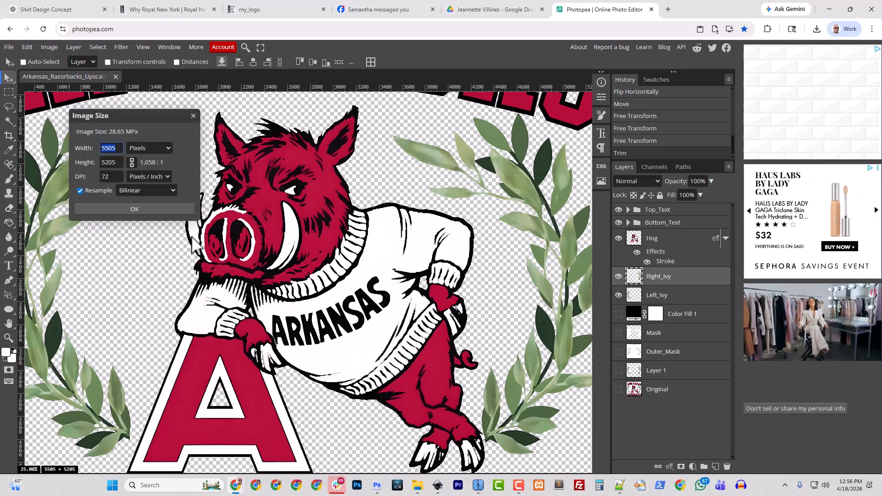
left_click(81, 191)
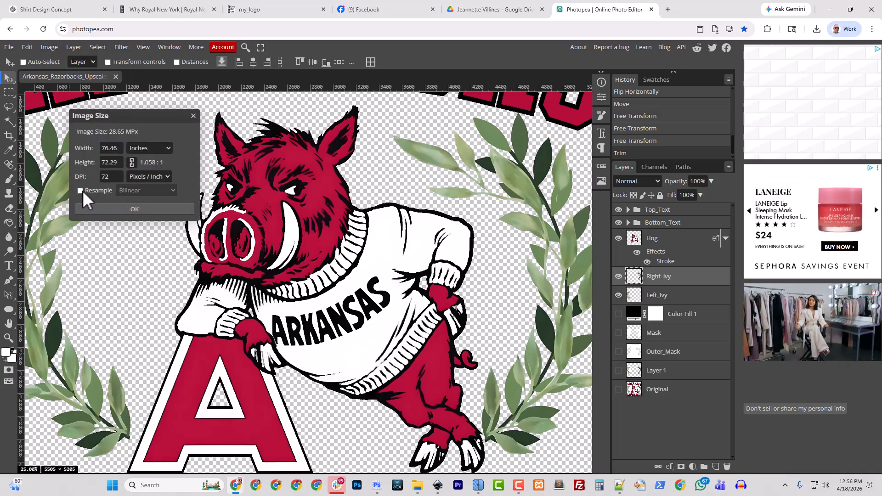
double_click(100, 176)
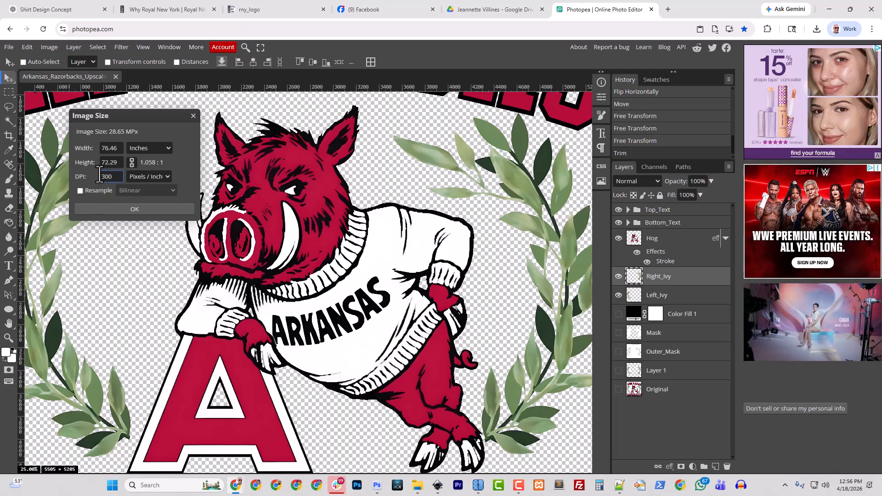
left_click(80, 191)
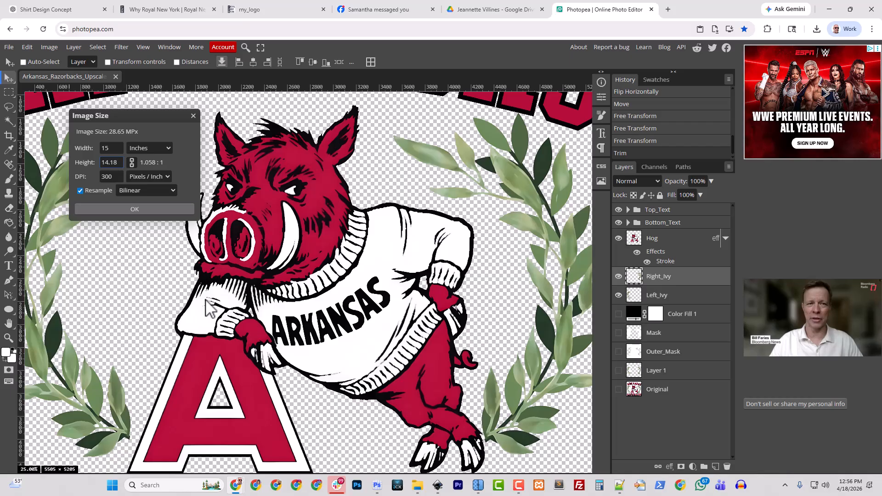
left_click(152, 208)
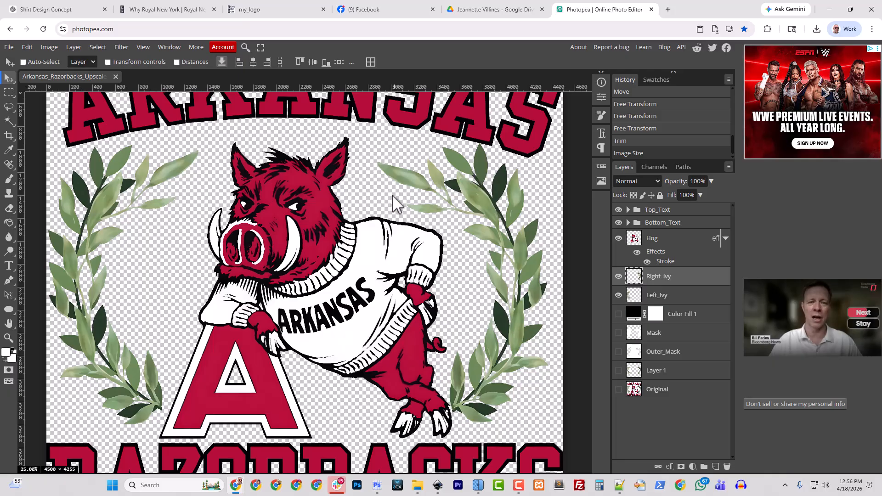
Step: Center the Top_Text group horizontally, aligned to the canvas
mouse_move(376, 180)
left_mouse_down()
mouse_move(380, 234)
mouse_move(384, 181)
left_mouse_up()
key("ctrl+minus")
key("ctrl+minus")
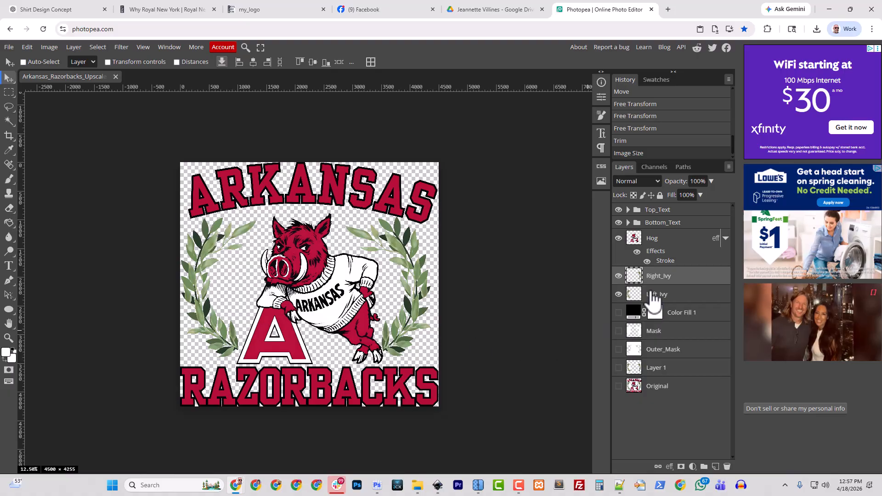
left_click(653, 212)
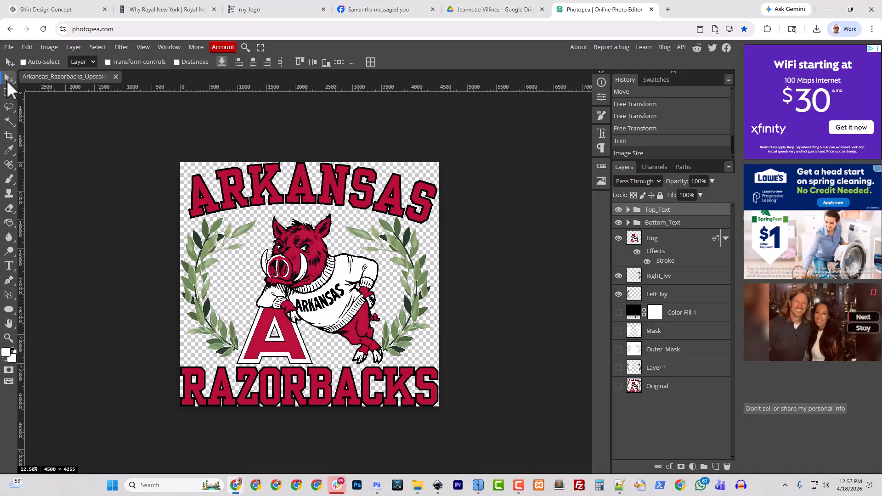
left_click(352, 63)
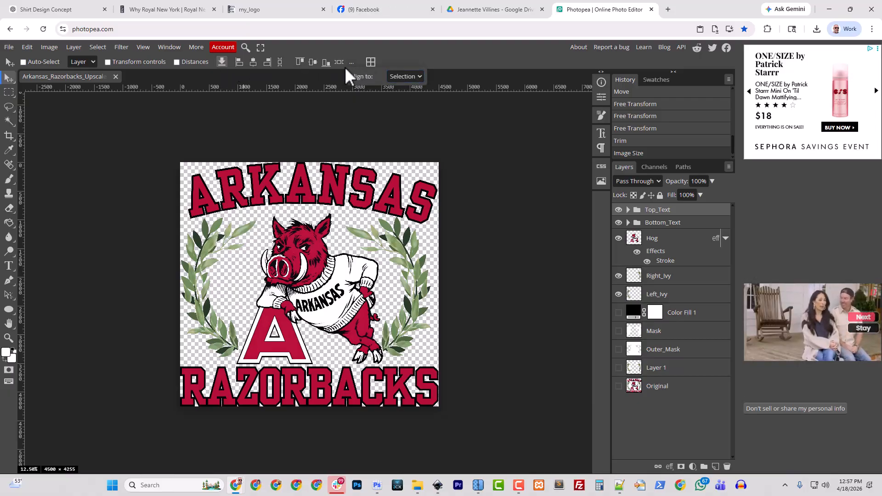
left_click(412, 75)
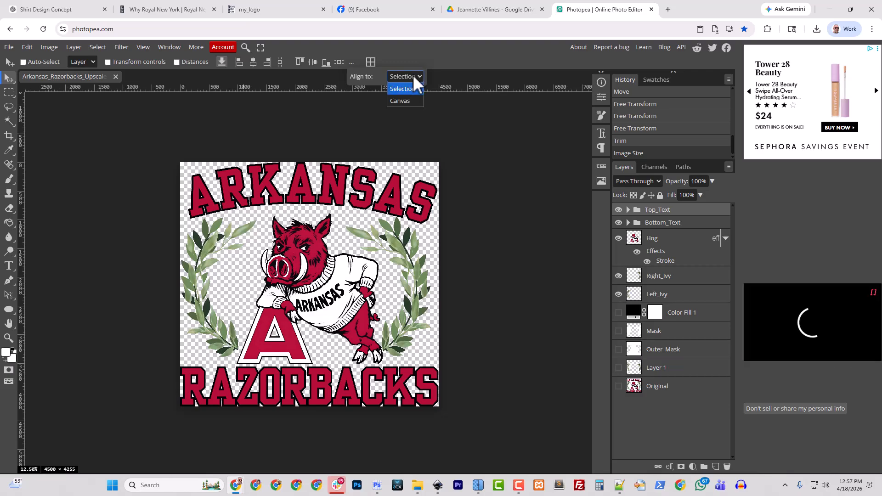
left_click(406, 101)
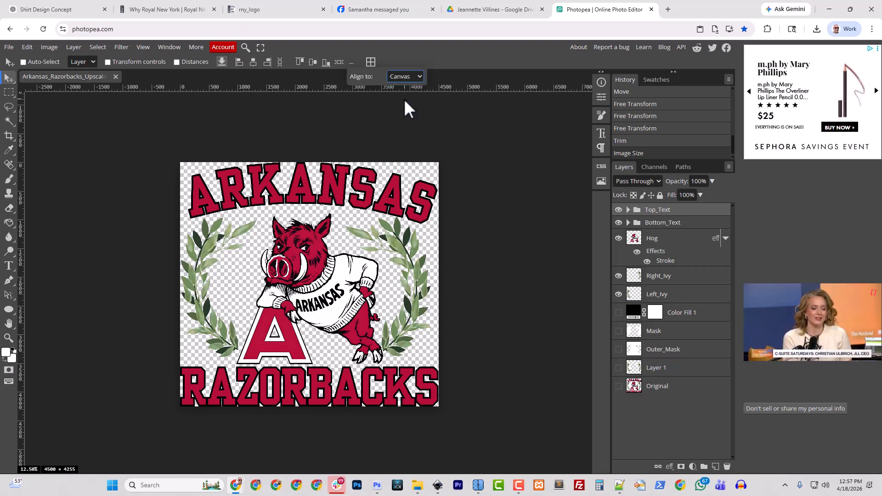
left_click(255, 62)
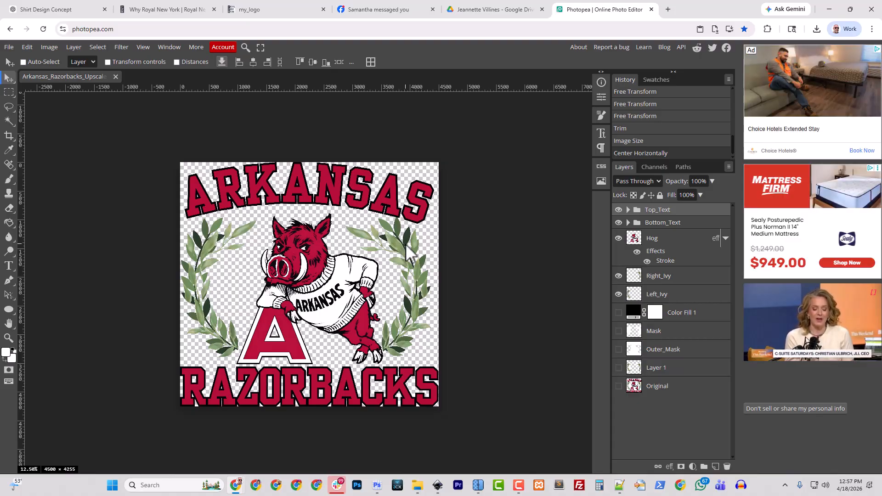
Step: Check the hog and laurel artwork up close and save the document
key("ctrl+plus")
key("ctrl+plus")
key("ctrl+plus")
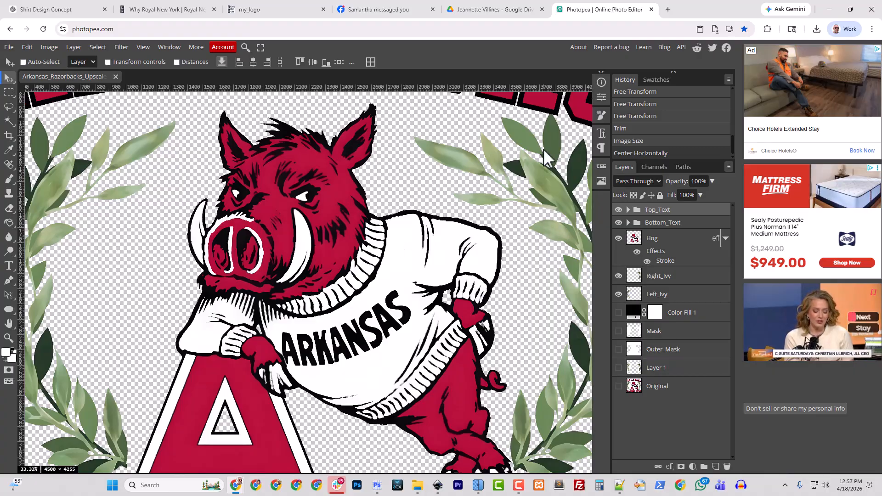
key("ctrl+minus")
key("ctrl+minus")
key("ctrl+minus")
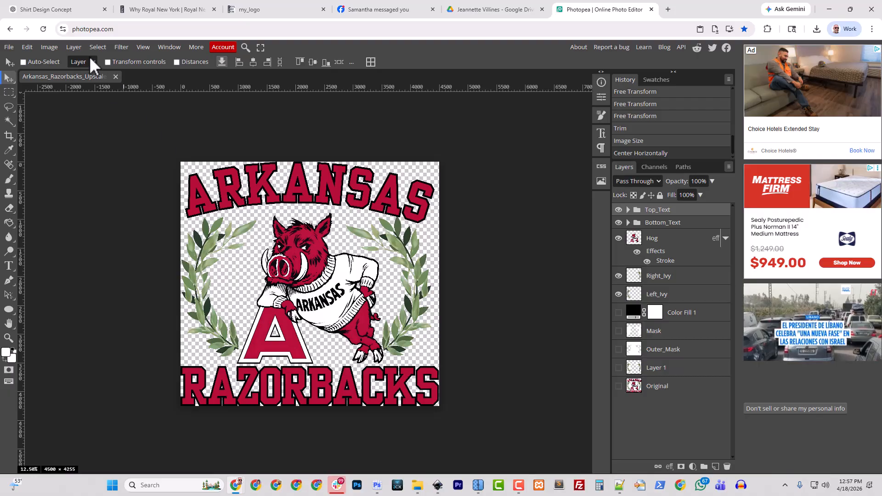
left_click(10, 48)
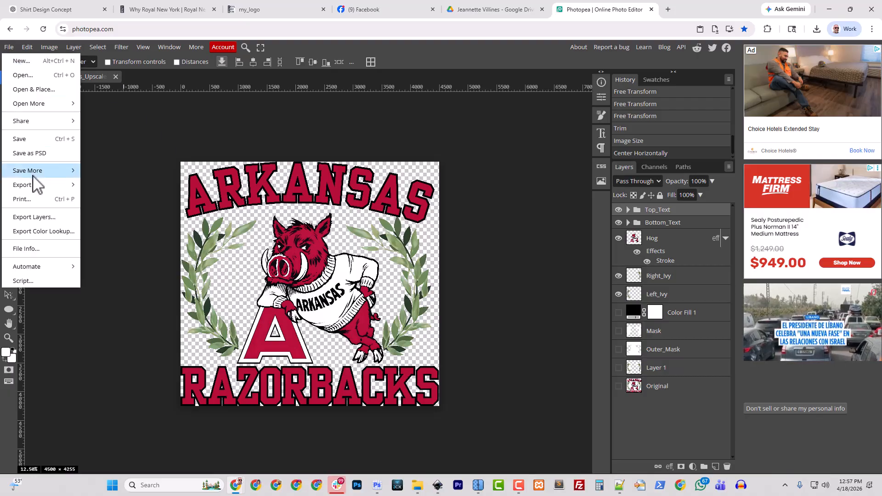
left_click(27, 139)
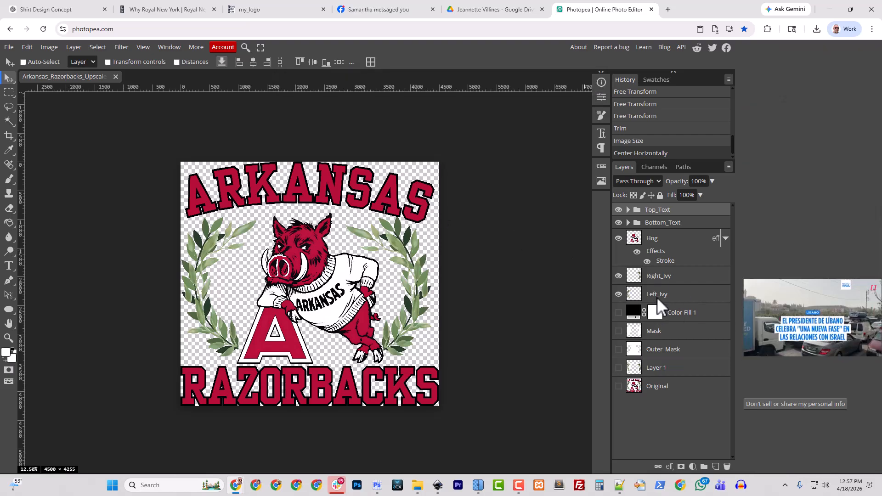
Step: Delete the unused Color Fill 1, Mask, Outer_Mask, Layer 1 and Original layers
left_click(657, 296)
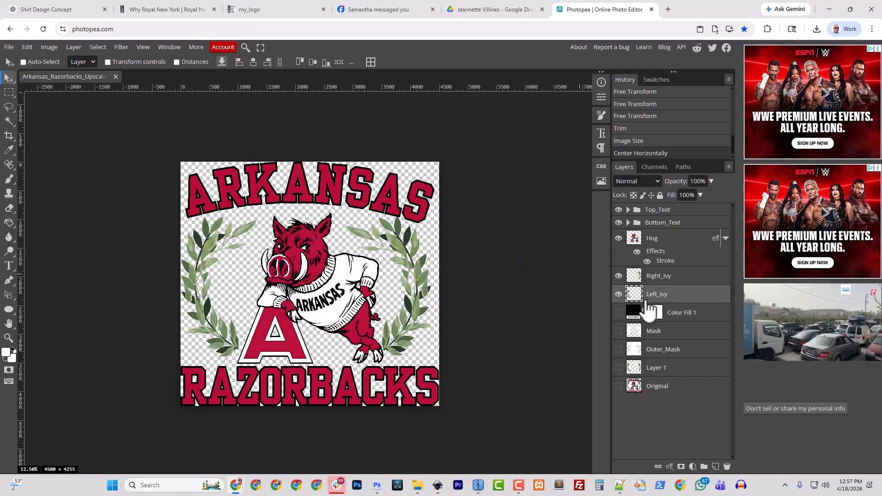
left_click(674, 319)
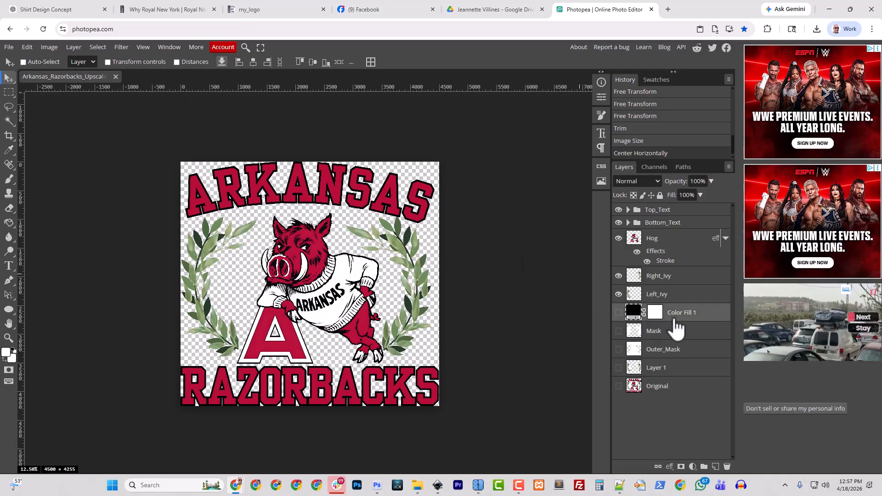
key("Delete")
key("Delete")
key("Delete")
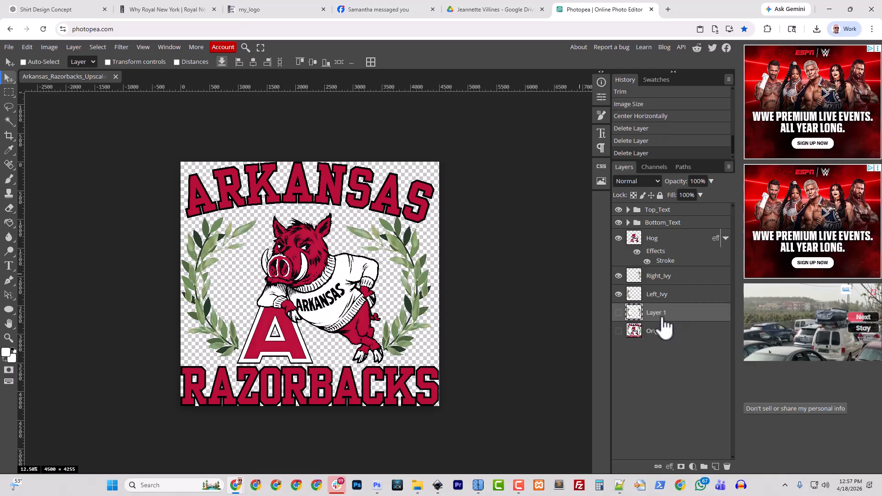
key("Delete")
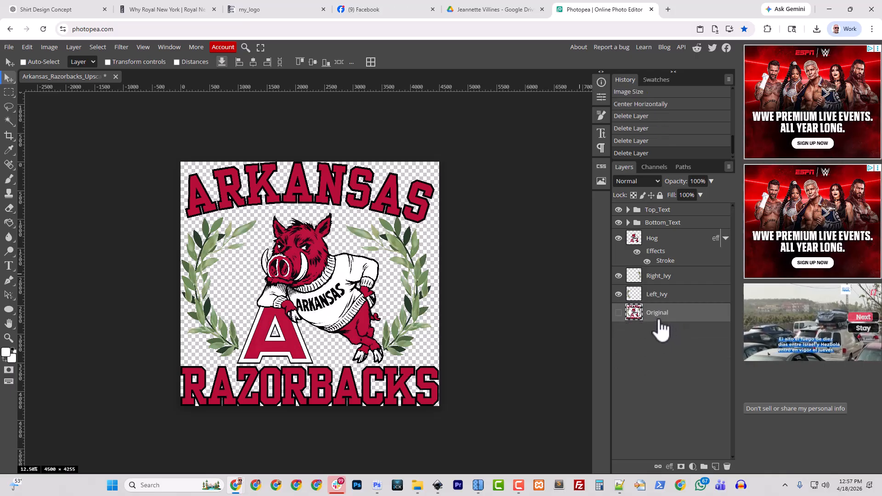
key("Delete")
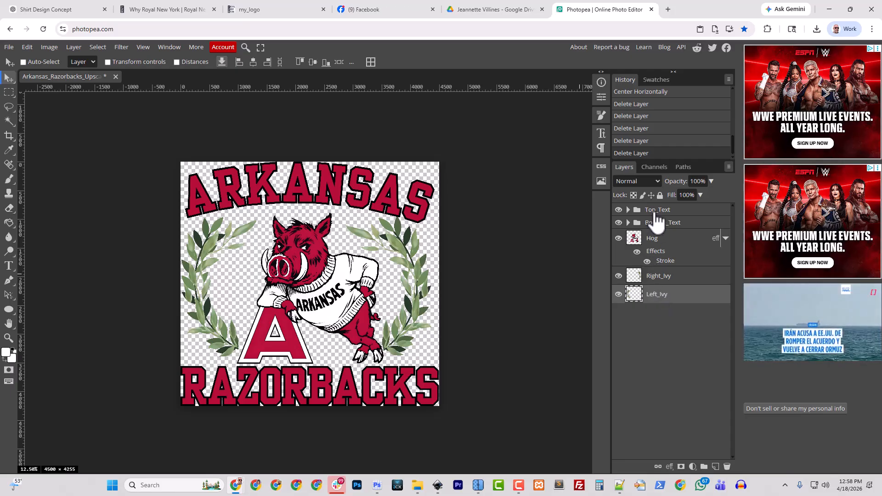
Step: Merge the Top_Text group into a single layer
right_click(646, 252)
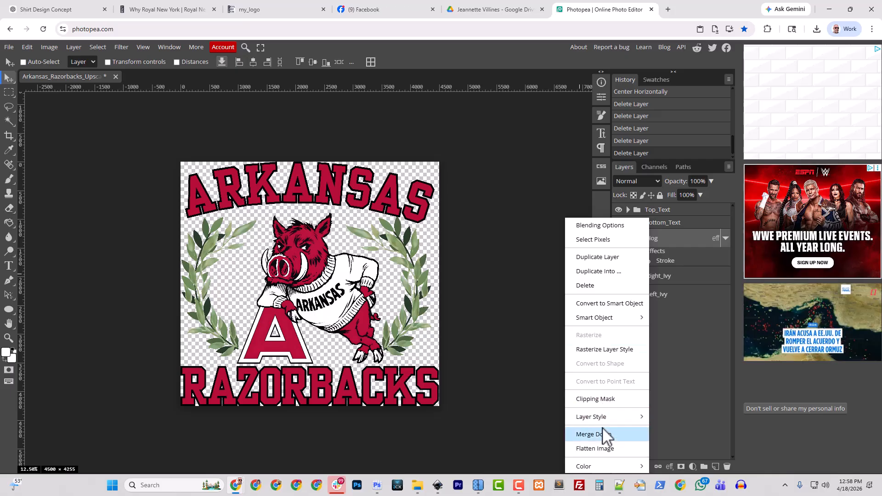
left_click(664, 221)
right_click(658, 214)
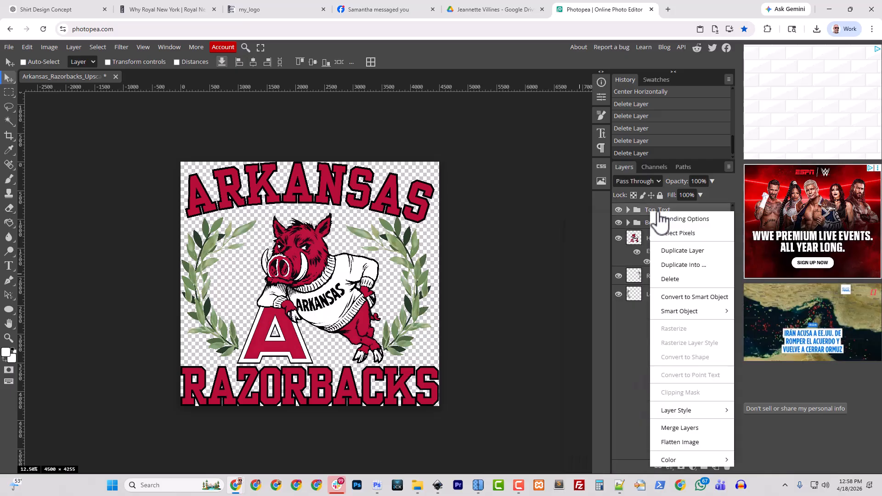
left_click(677, 432)
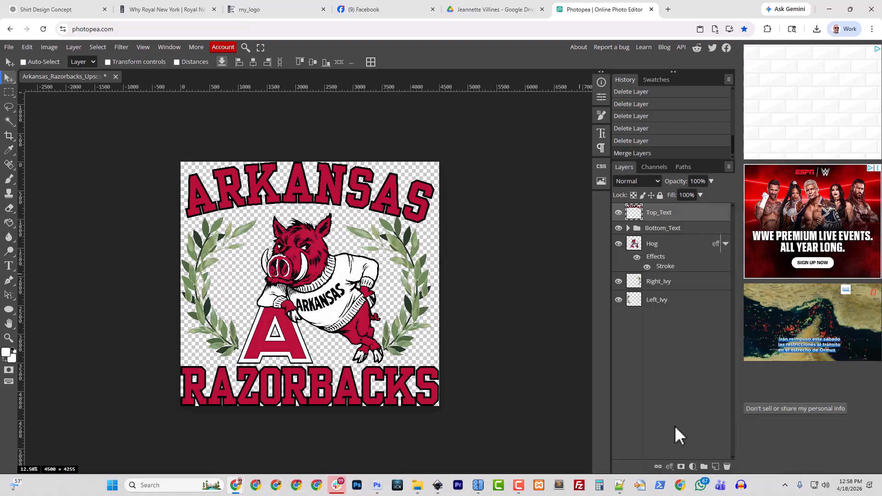
Step: Merge the Bottom_Text group into a single layer and combine all the remaining layers, from Top_Text to Left_Ivy, into one
right_click(662, 228)
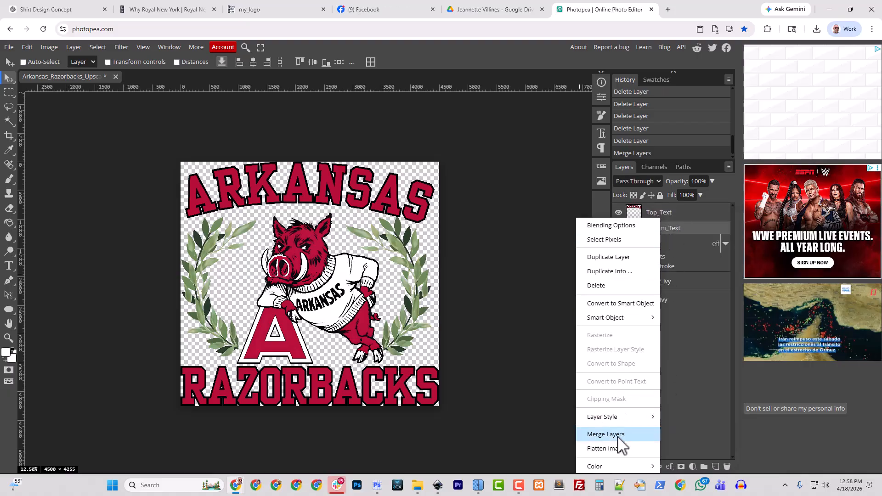
left_click(621, 433)
left_click(654, 215)
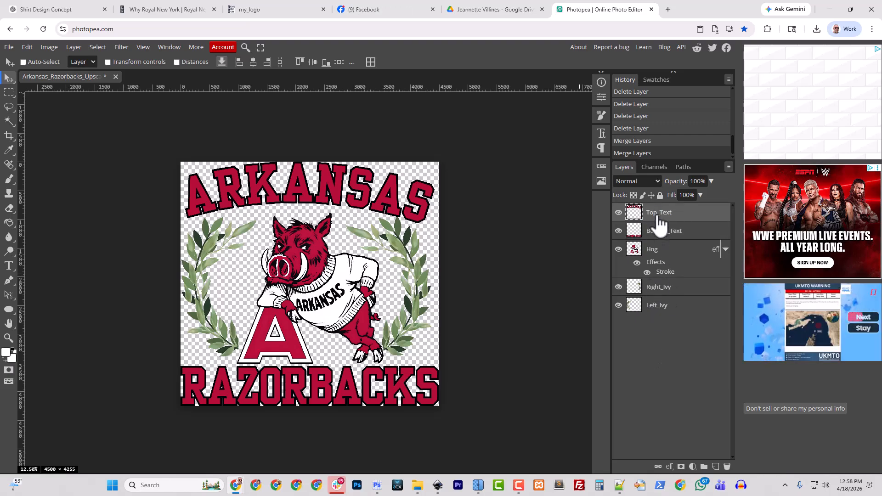
left_click(661, 315, "shift")
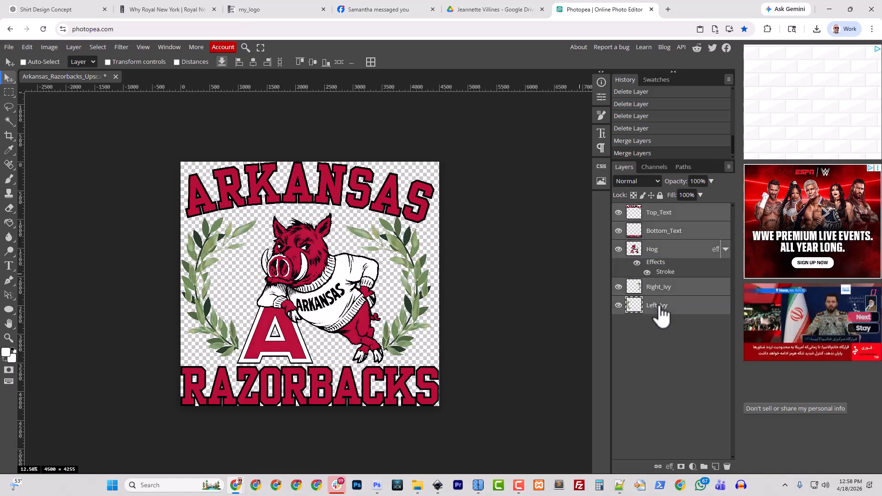
right_click(662, 225)
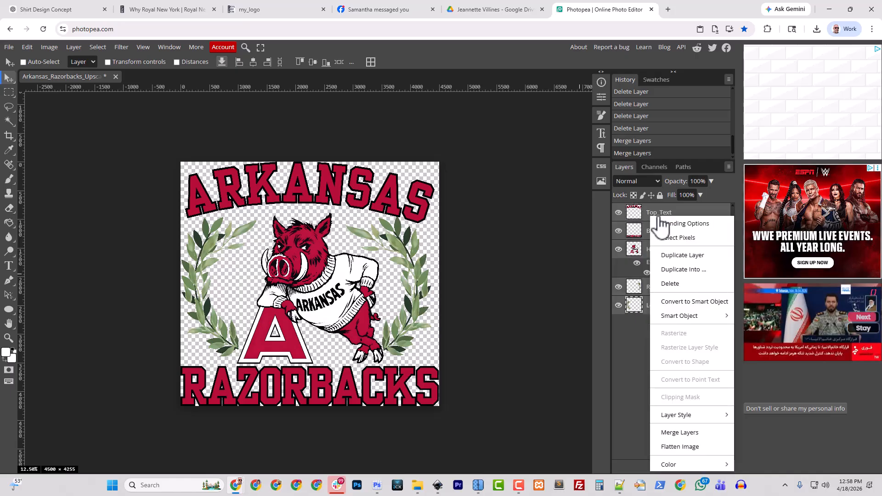
left_click(677, 432)
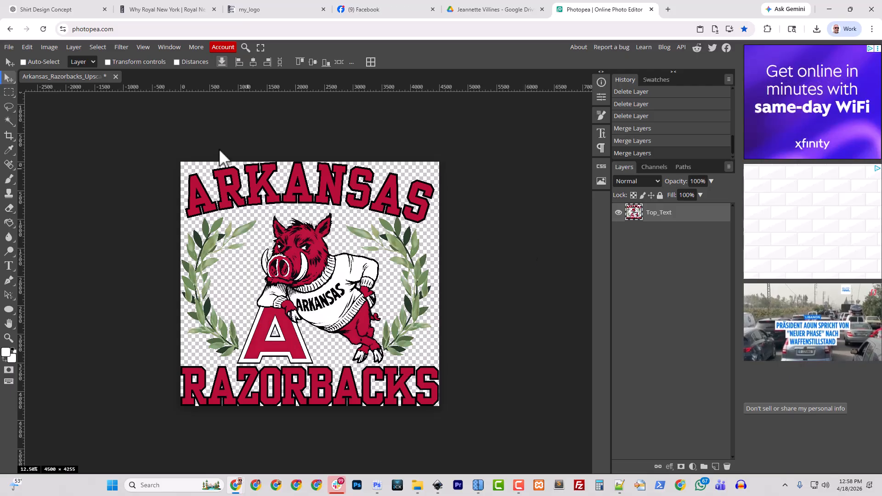
Step: Add a raster mask to the merged Top_Text layer, generated from its transparency
left_click(74, 47)
mouse_move(101, 201)
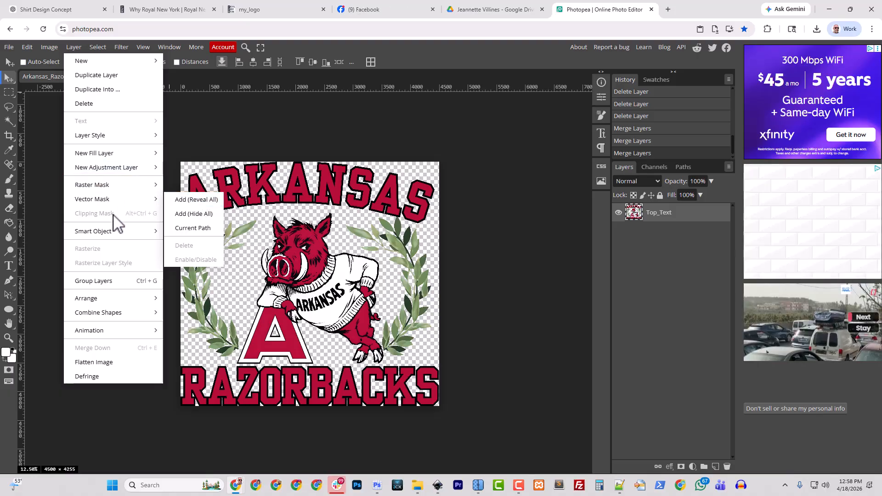
left_click(673, 226)
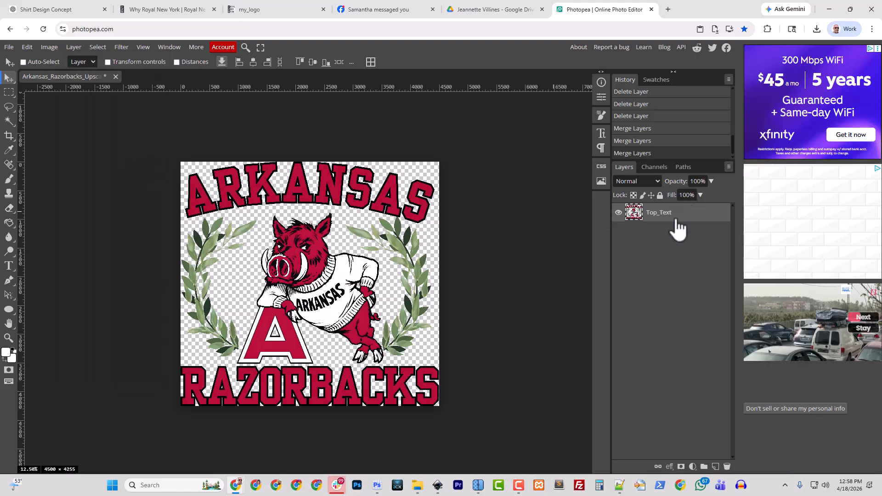
left_click(74, 46)
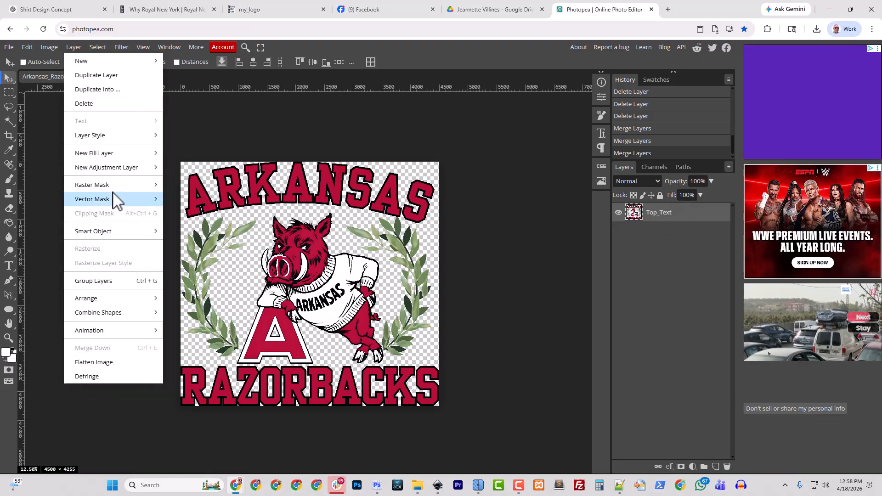
mouse_move(114, 182)
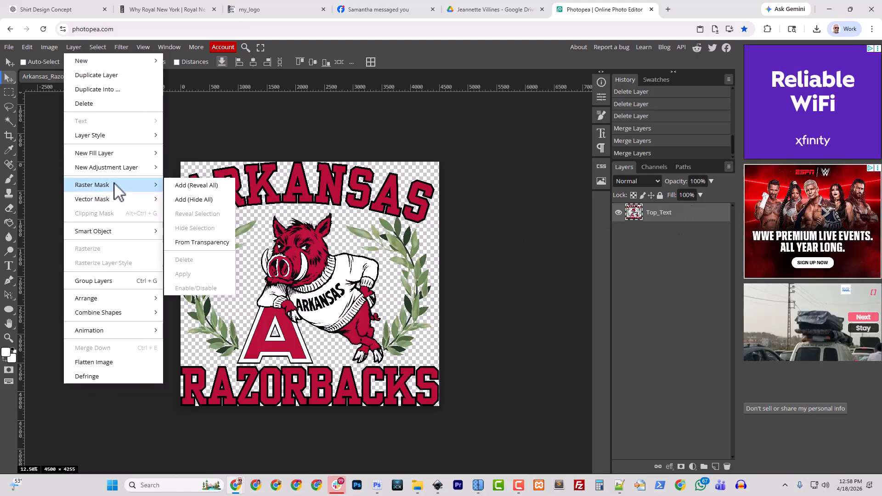
left_click(213, 248)
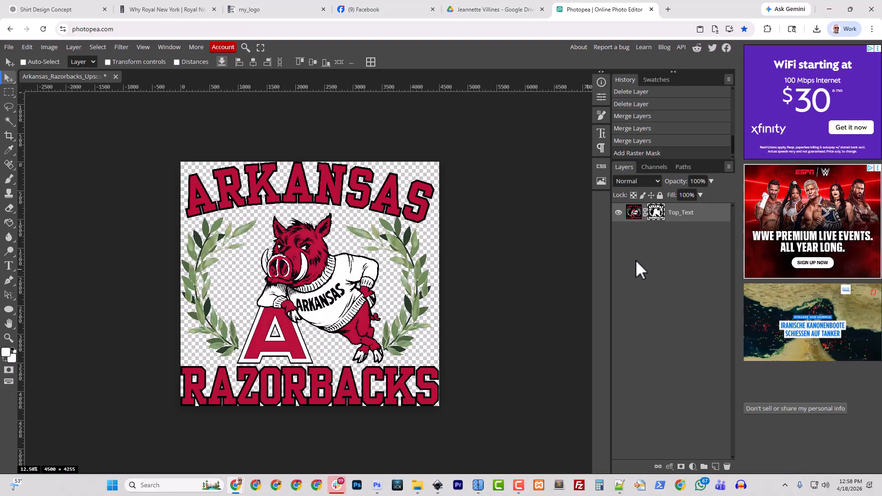
Step: View the layer's raster mask on its own, apply a Threshold of 128 to it, and return to the artwork view
left_click(656, 213, "alt")
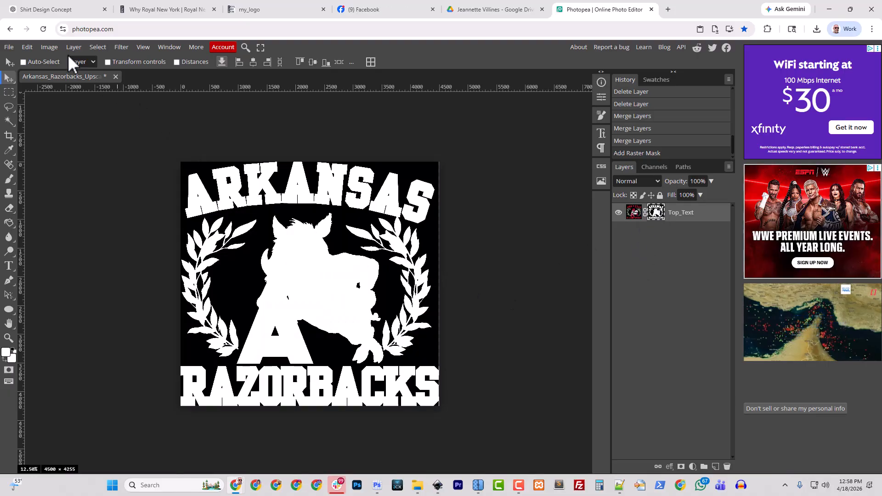
left_click(53, 47)
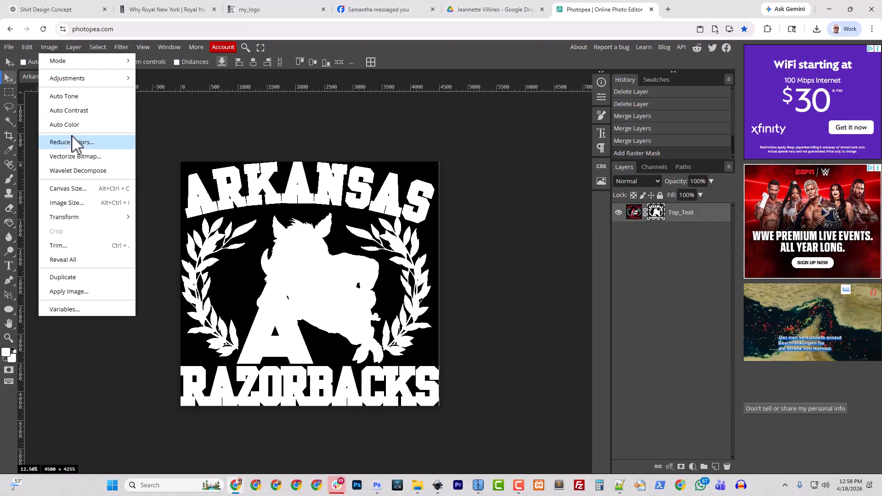
mouse_move(78, 81)
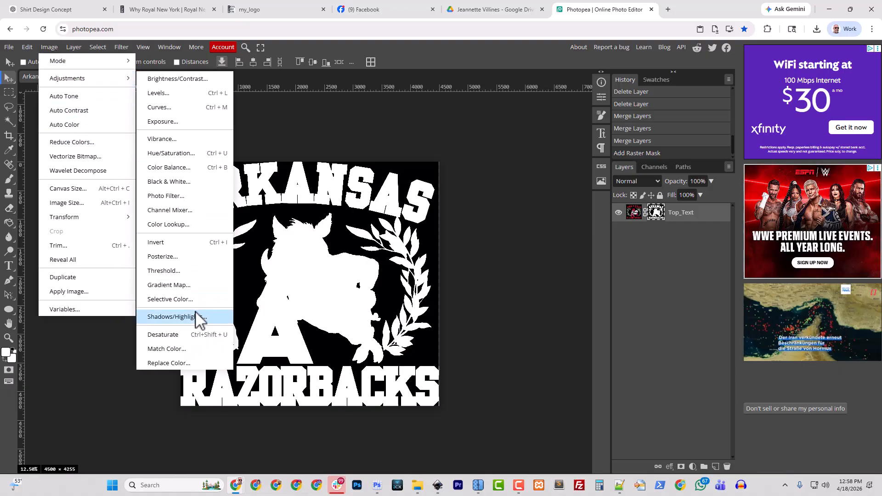
left_click(168, 272)
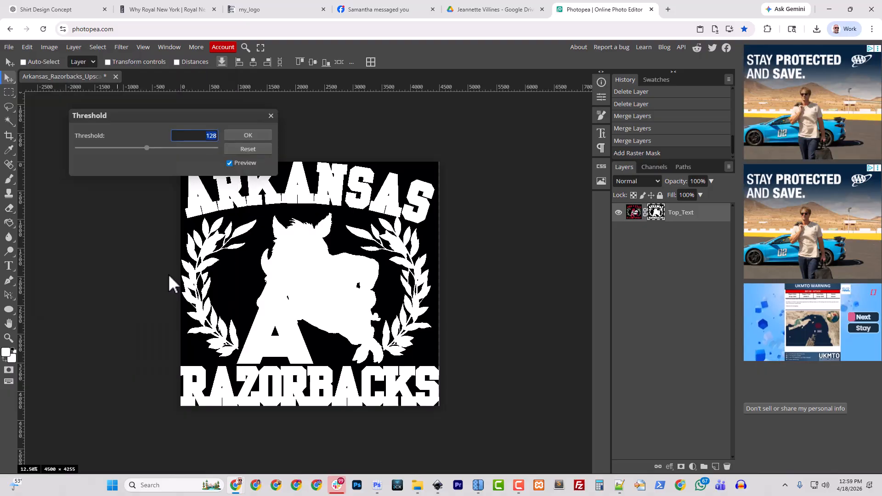
left_click(254, 133)
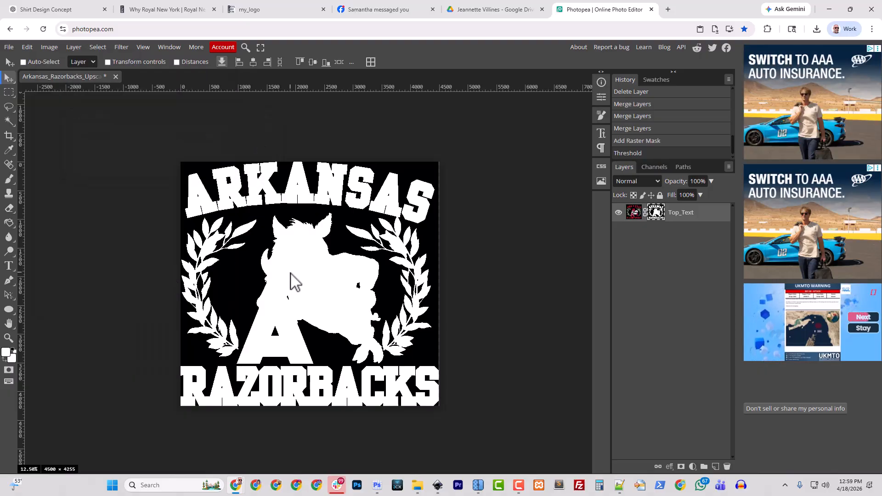
scroll(291, 274, "up", 5)
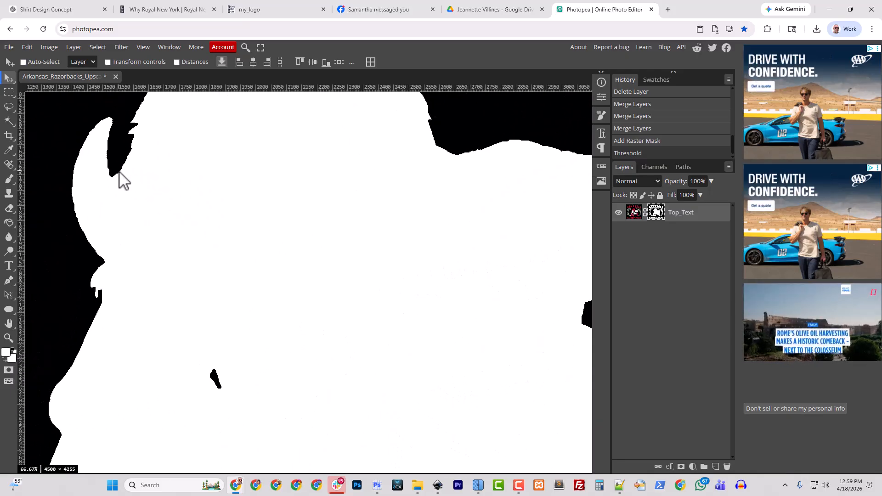
scroll(394, 143, "down", 3)
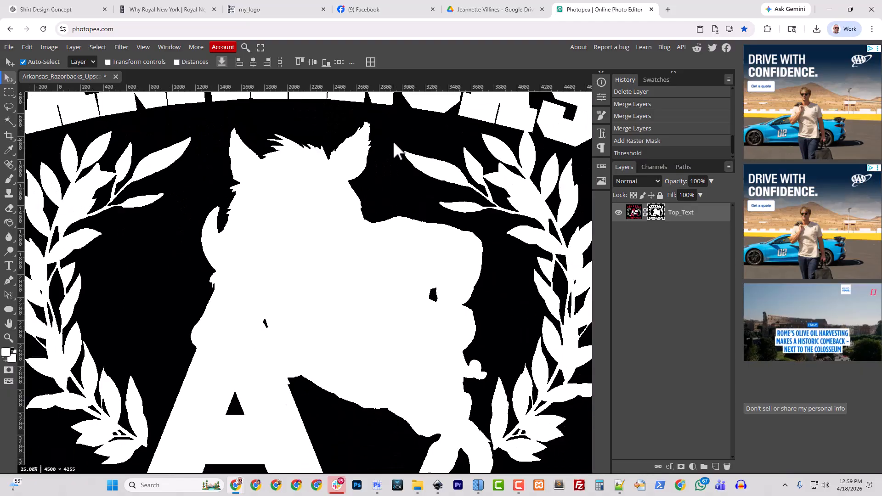
scroll(393, 140, "down", 2)
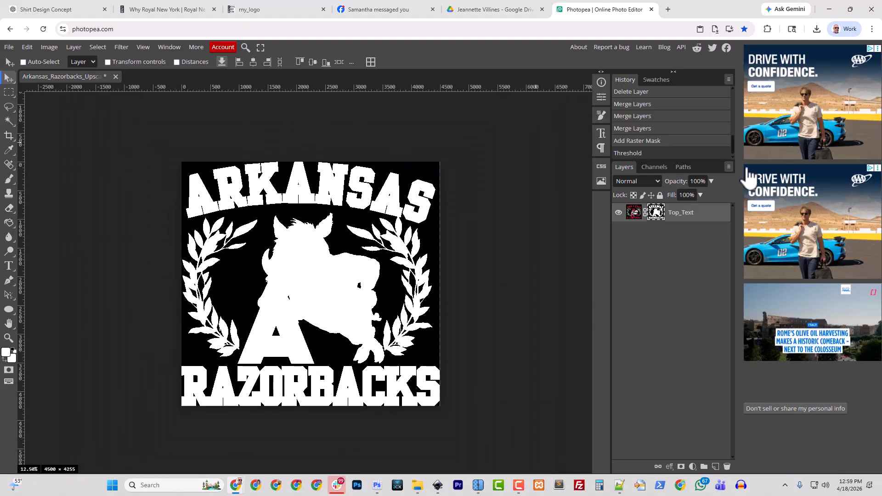
left_click(634, 213)
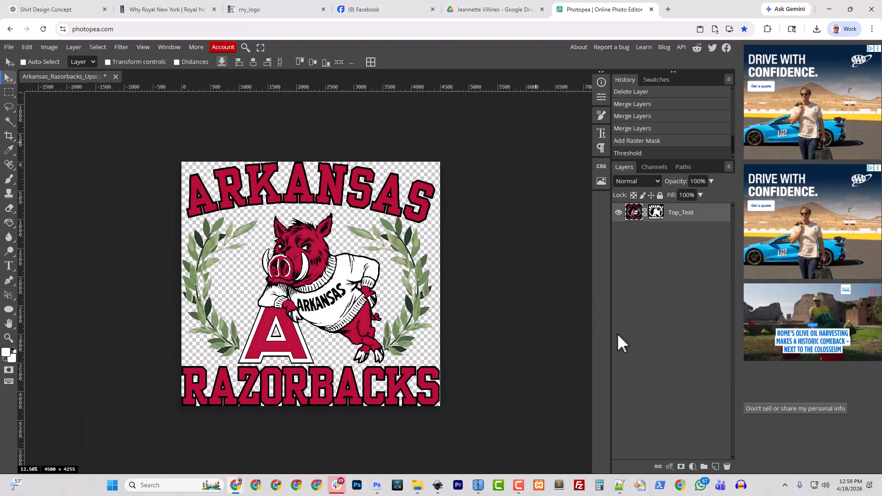
Step: Export the artwork as a PNG, replacing "Upscaled" in the file name with 4500px, the person's first name and RTP, separated by underscores
left_click(9, 46)
mouse_move(45, 186)
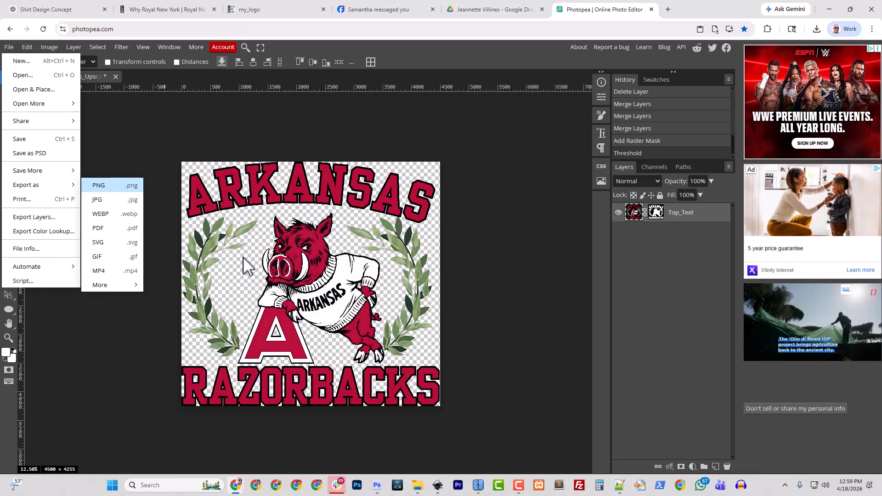
left_click(98, 185)
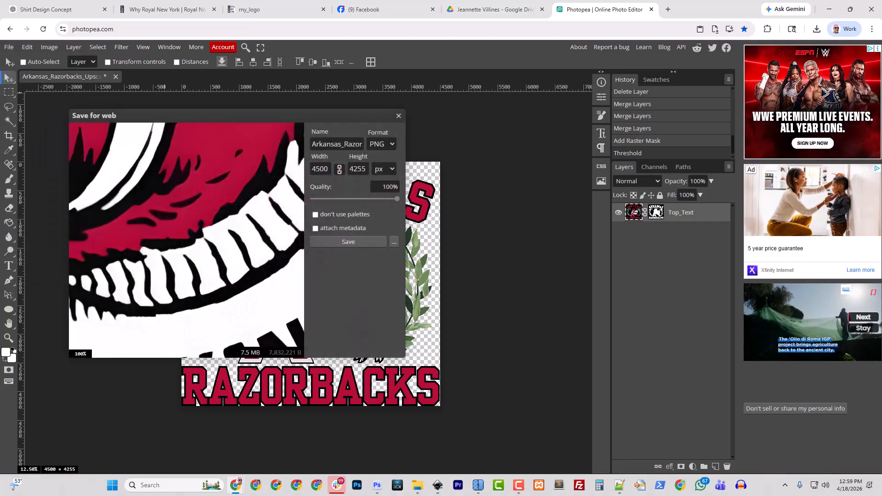
left_click(360, 171)
left_click(352, 144)
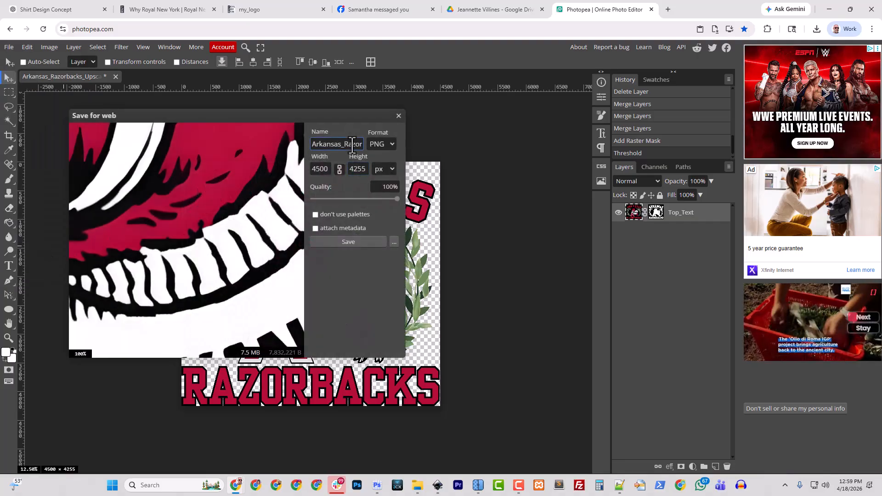
key("End")
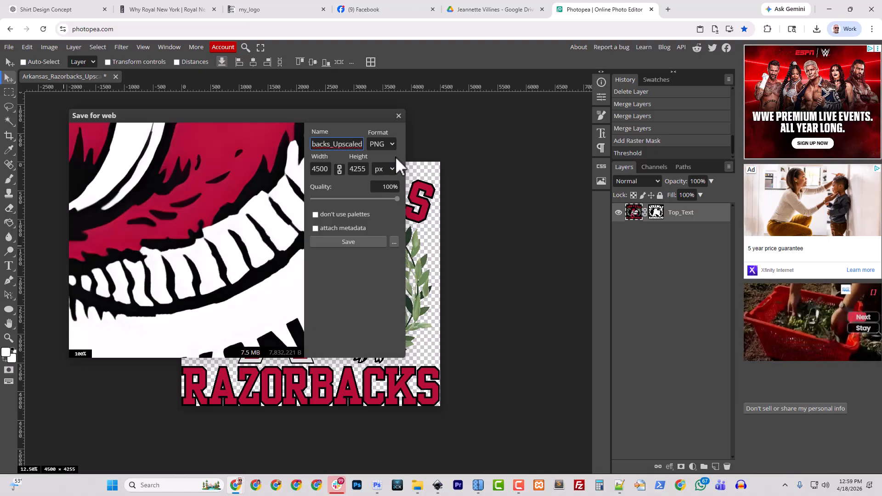
key("shift+Left")
key("shift+Left")
key("shift+Left")
key("shift+Left")
key("shift+Left")
key("shift+Left")
key("shift+Left")
key("shift+Left")
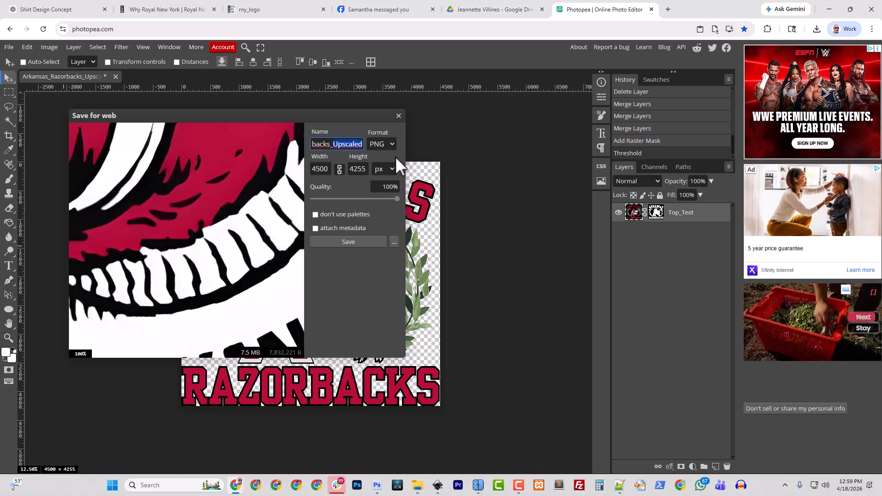
type("4500")
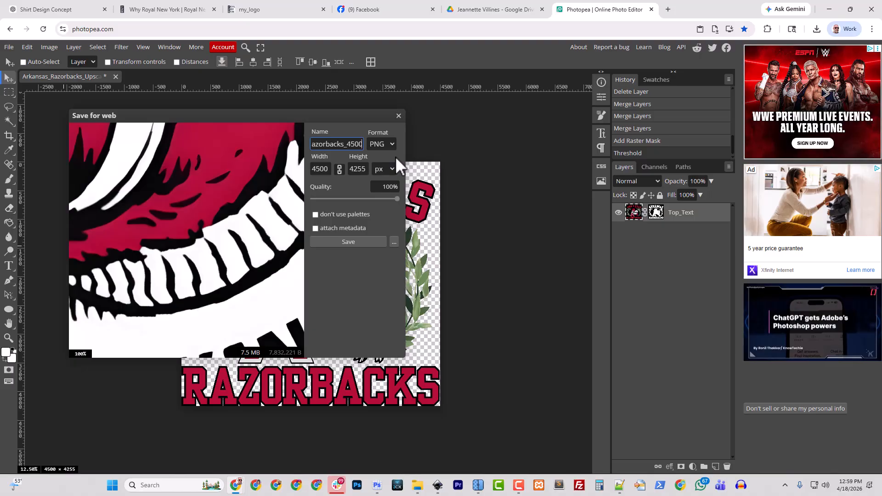
type("px_Mike")
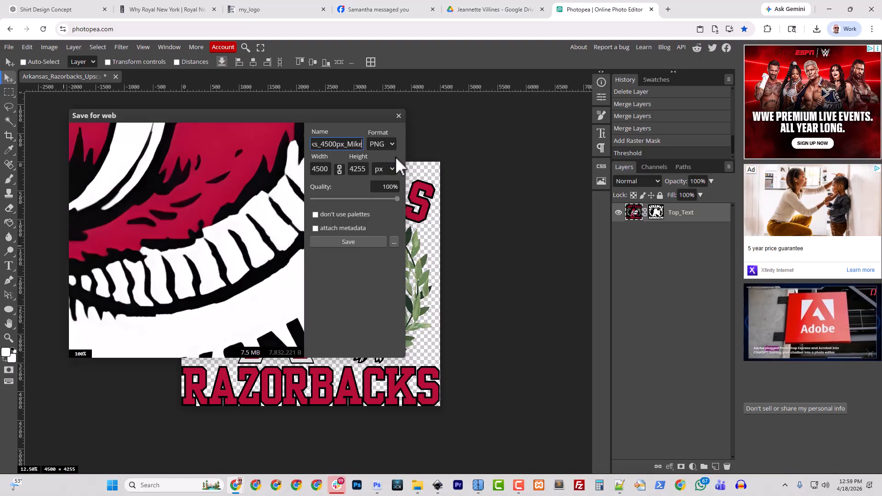
type("_RTP")
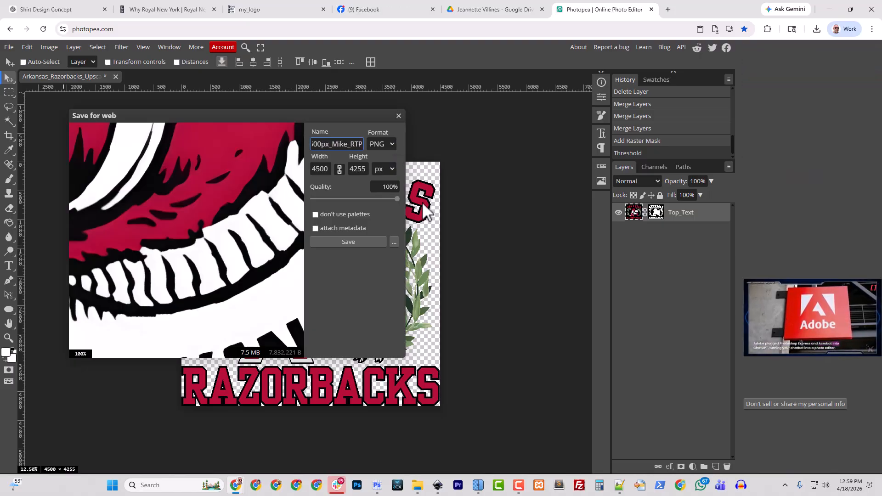
left_click(352, 242)
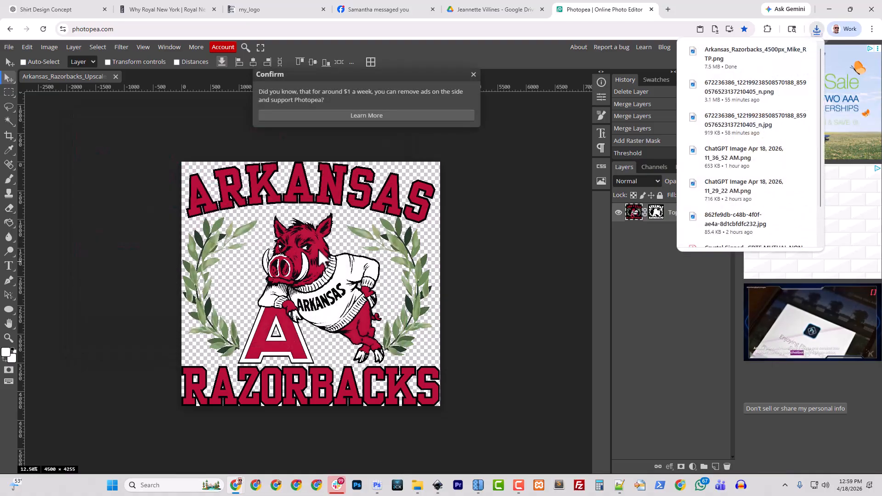
left_click(473, 75)
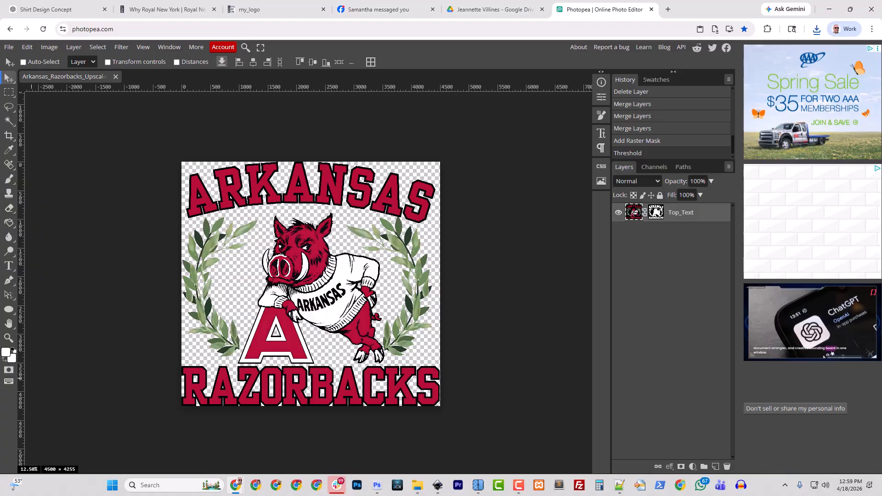